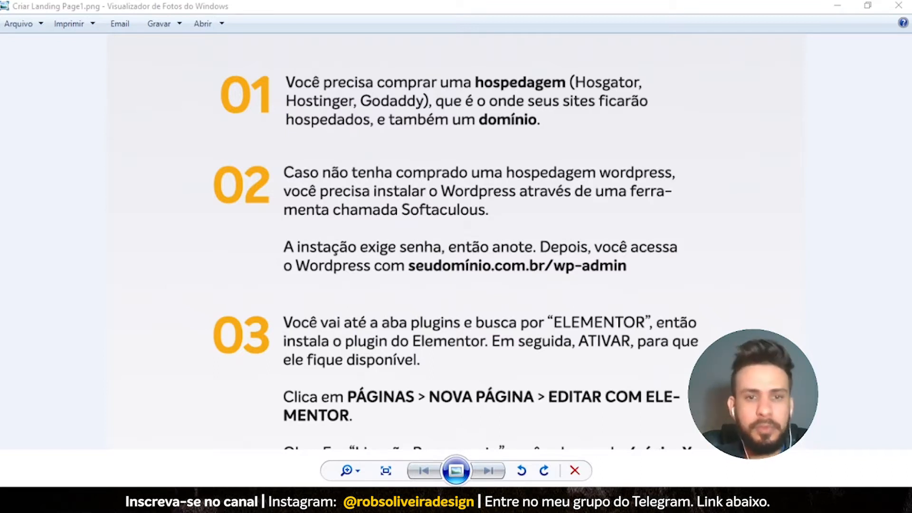
- Zoom into Criar Landing Page1.png and pan to show the ETAPAS header and steps 01 and 02
scroll(465, 205, "up", 3)
scroll(418, 208, "down", 1)
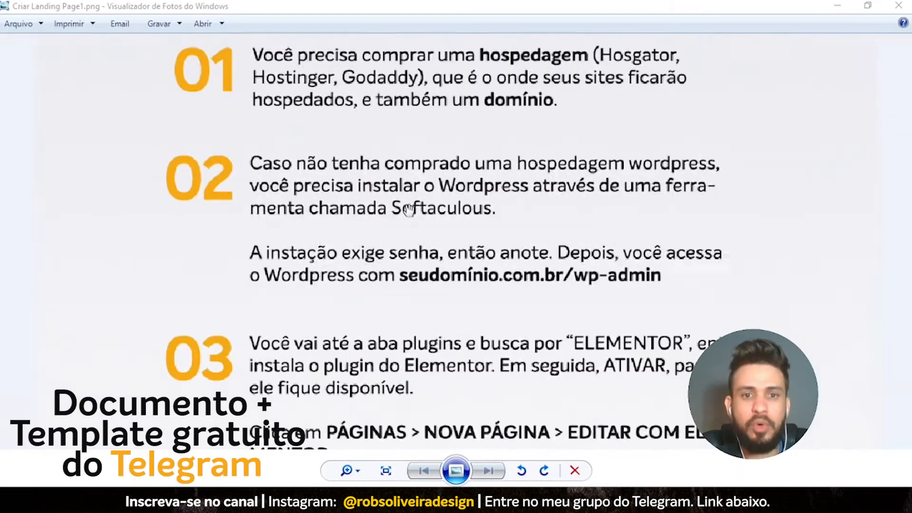
left_click_drag(471, 118, 479, 397)
left_click_drag(501, 216, 483, 272)
left_click_drag(489, 305, 492, 258)
left_click_drag(550, 309, 548, 287)
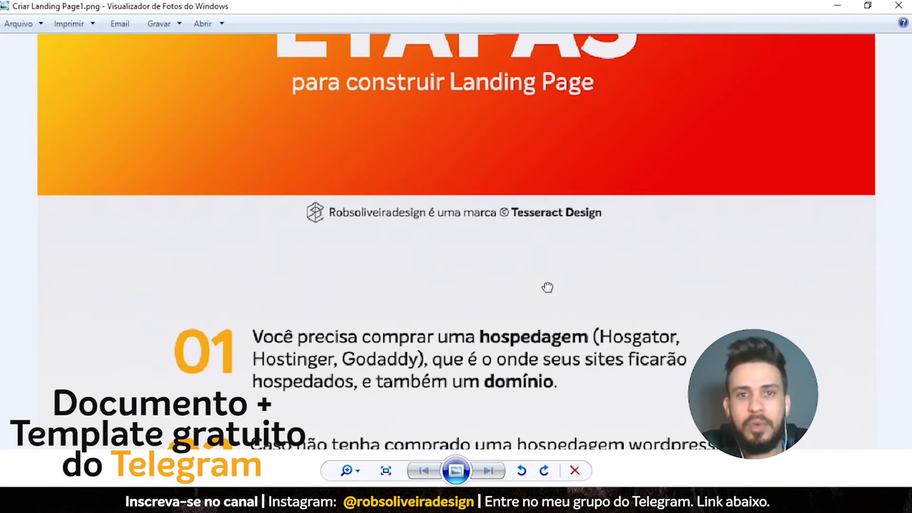
left_click_drag(548, 287, 543, 252)
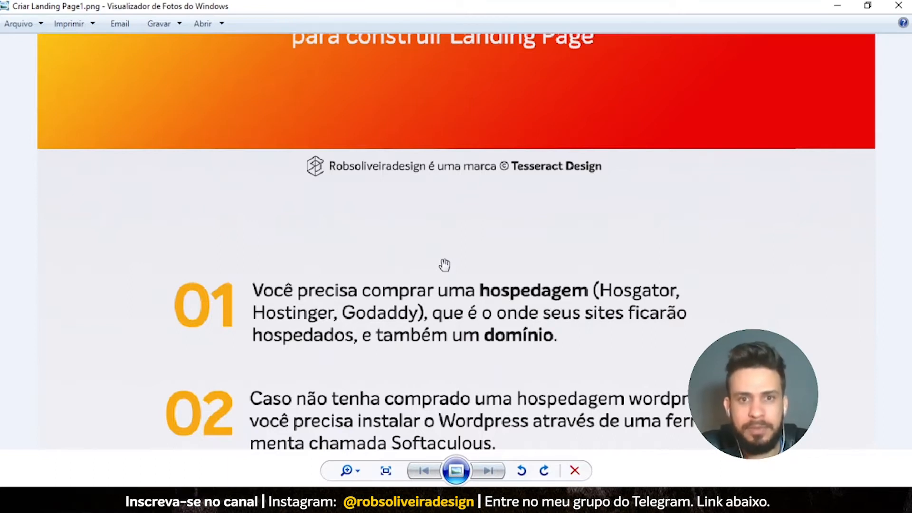
left_click_drag(400, 367, 395, 304)
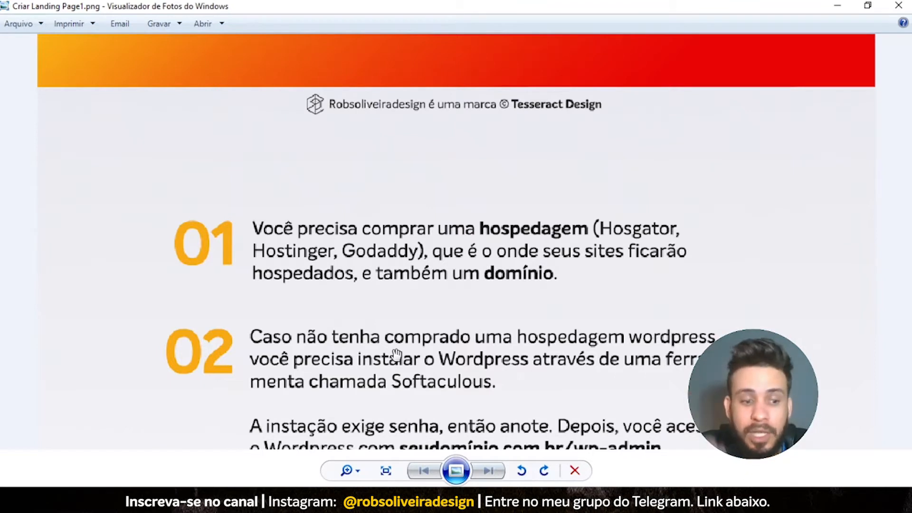
- Re-center step 02 about installing WordPress through Softaculous in the image
scroll(199, 359, "down", 1)
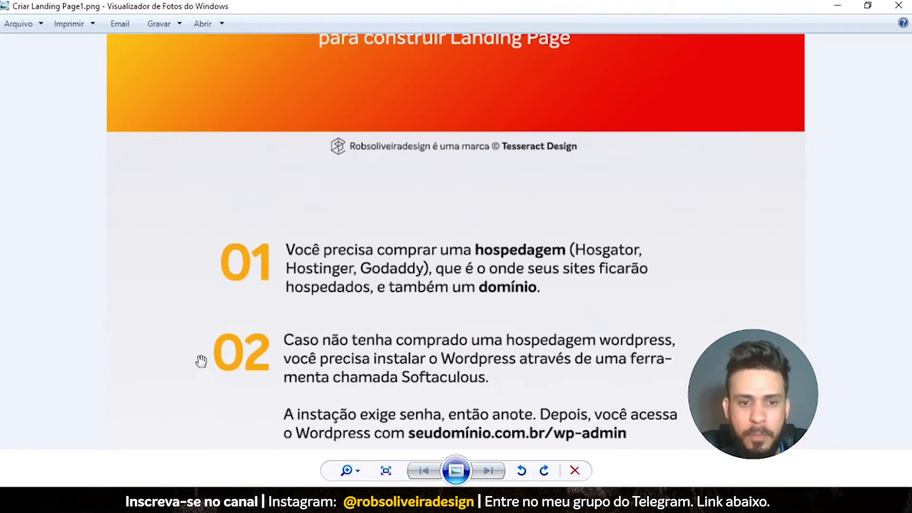
scroll(320, 369, "up", 1)
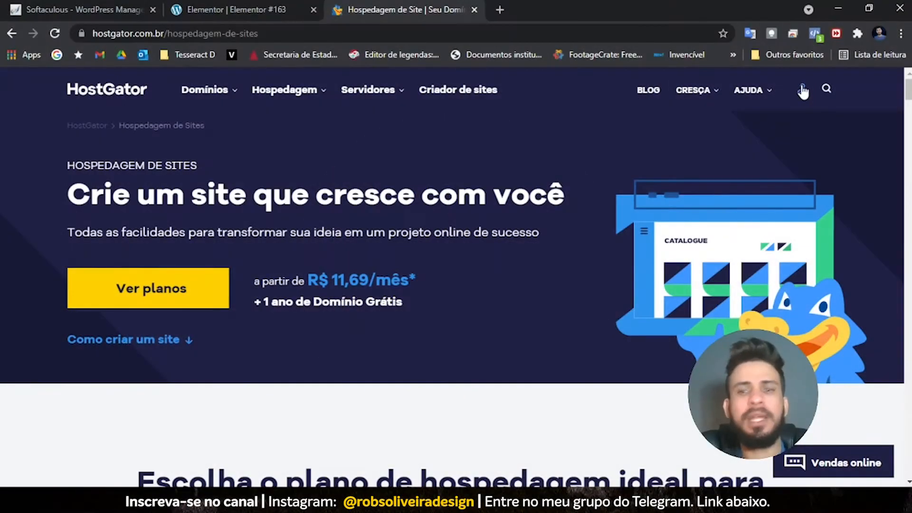
- Sign in through the user icon's Entrar option and look over the Meus sites list
left_click(802, 90)
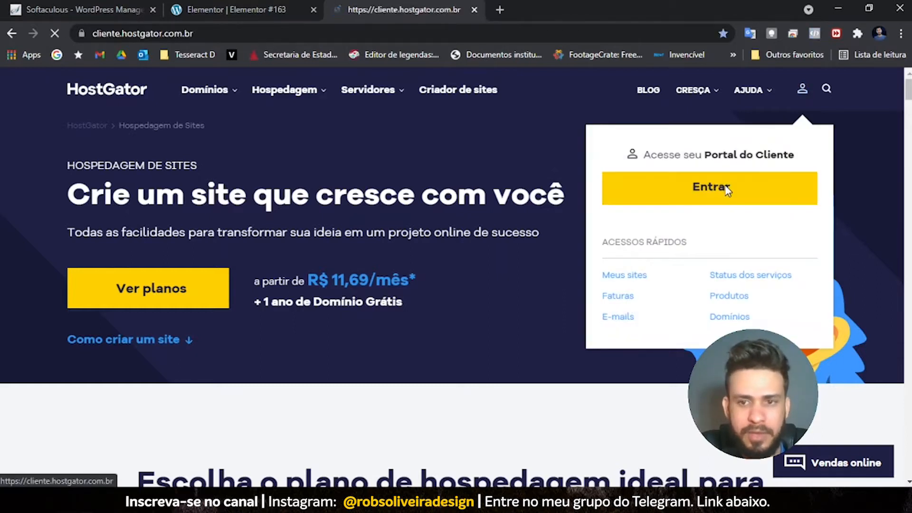
left_click(727, 191)
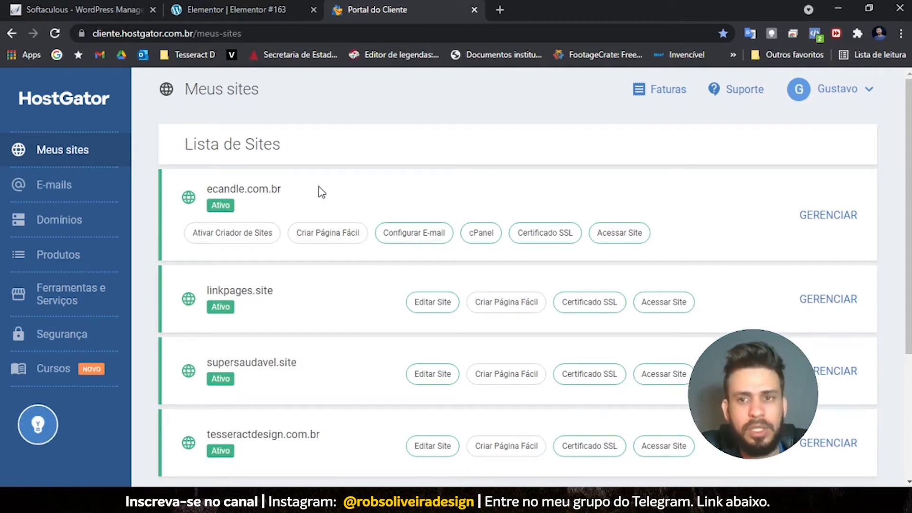
scroll(292, 375, "down", 3)
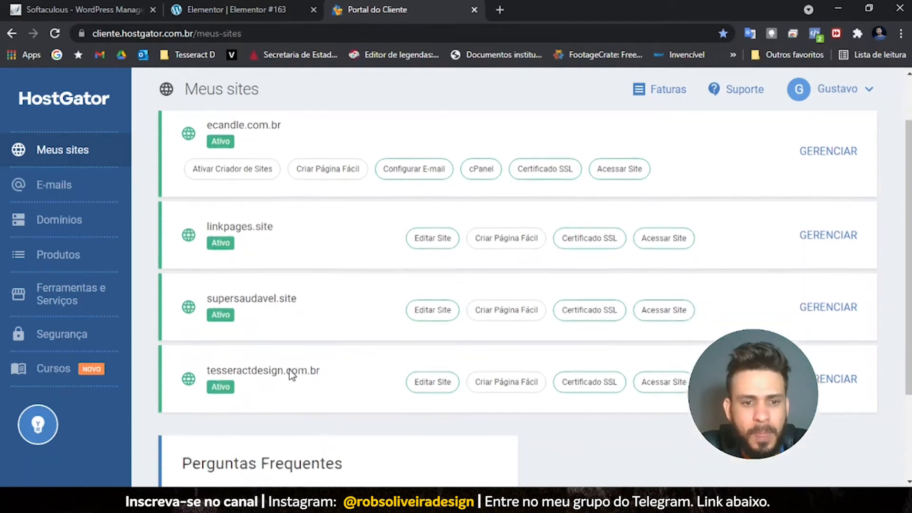
scroll(257, 336, "up", 3)
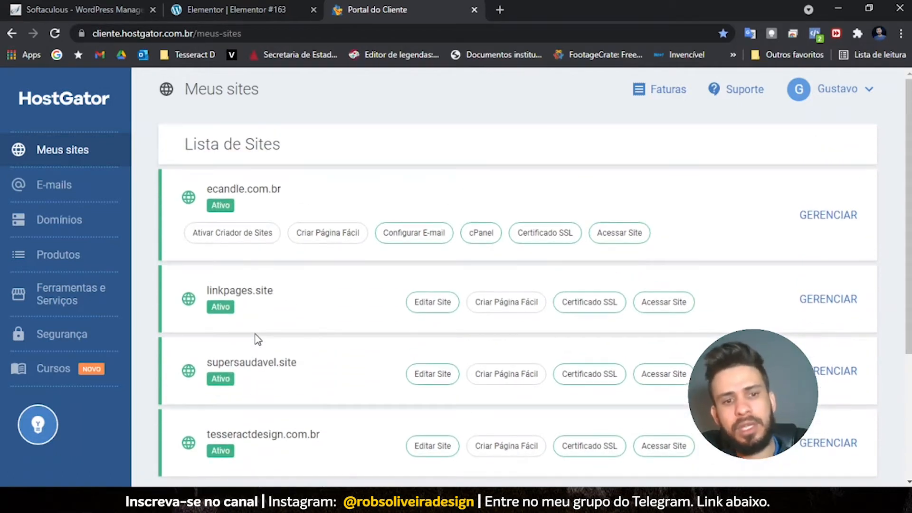
scroll(257, 338, "down", 3)
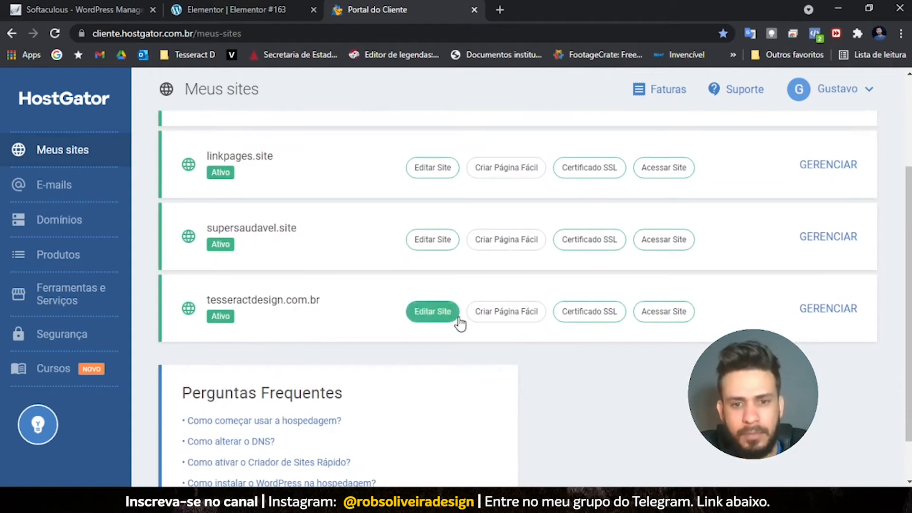
scroll(435, 322, "up", 3)
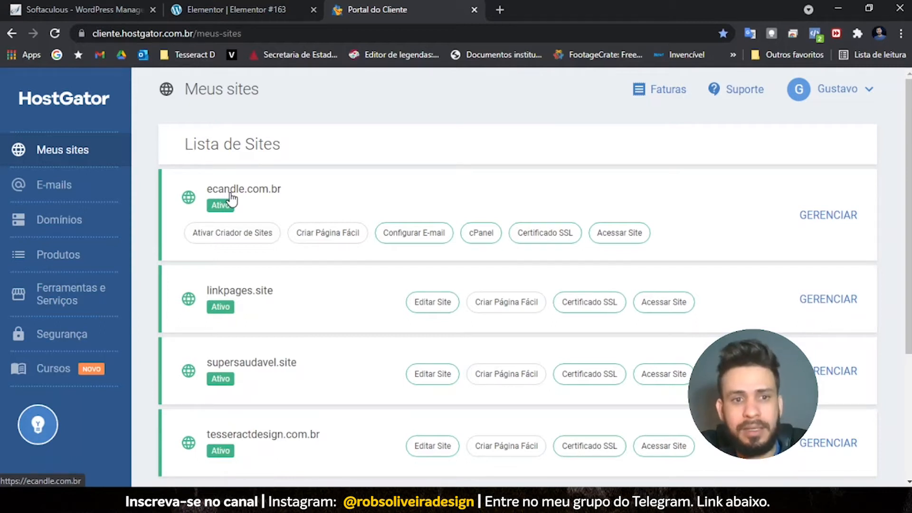
- Open cPanel for ecandle.com.br, scroll down to the Ferramenta section, and reposition the guide image
left_click(476, 235)
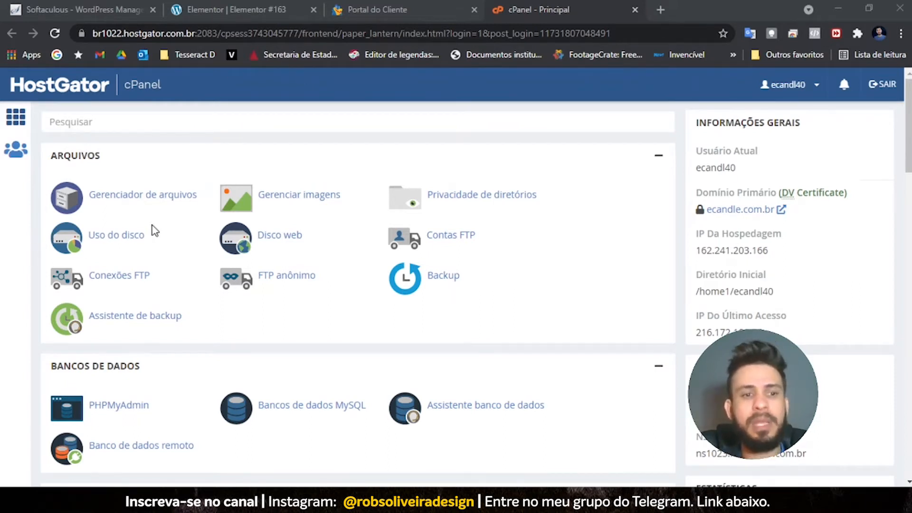
scroll(153, 230, "down", 1)
scroll(153, 231, "down", 1)
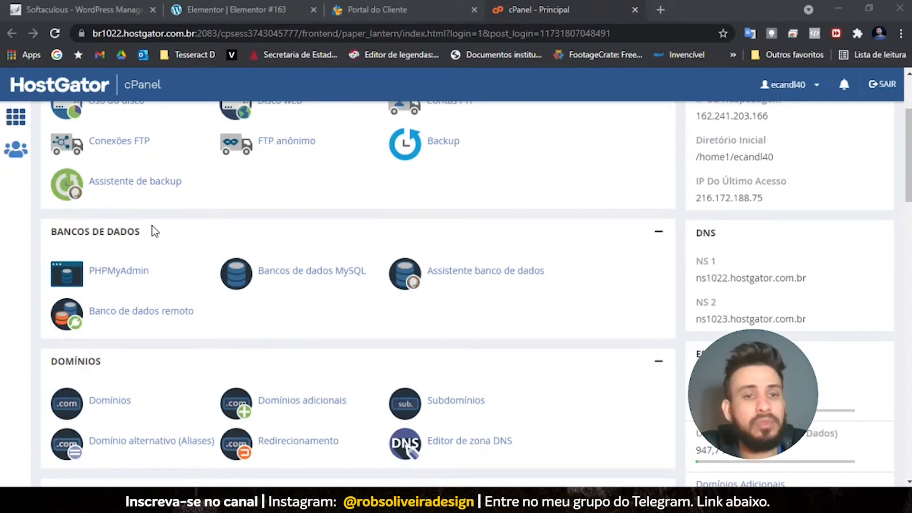
scroll(153, 231, "down", 1)
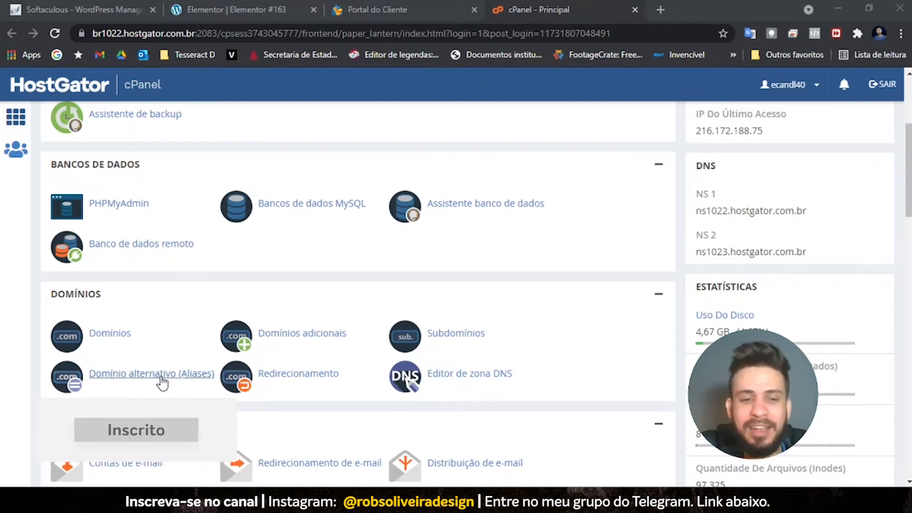
scroll(137, 379, "down", 3)
scroll(15, 381, "down", 13)
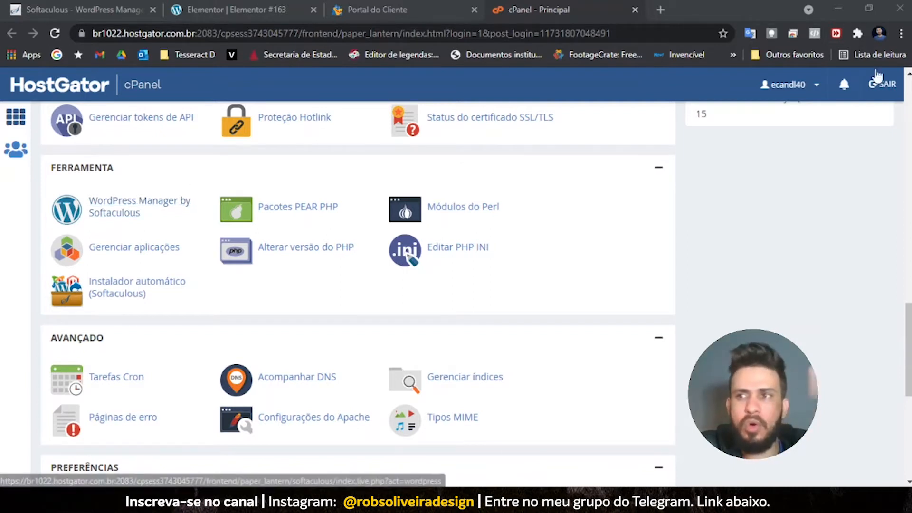
left_click_drag(911, 125, 215, 40)
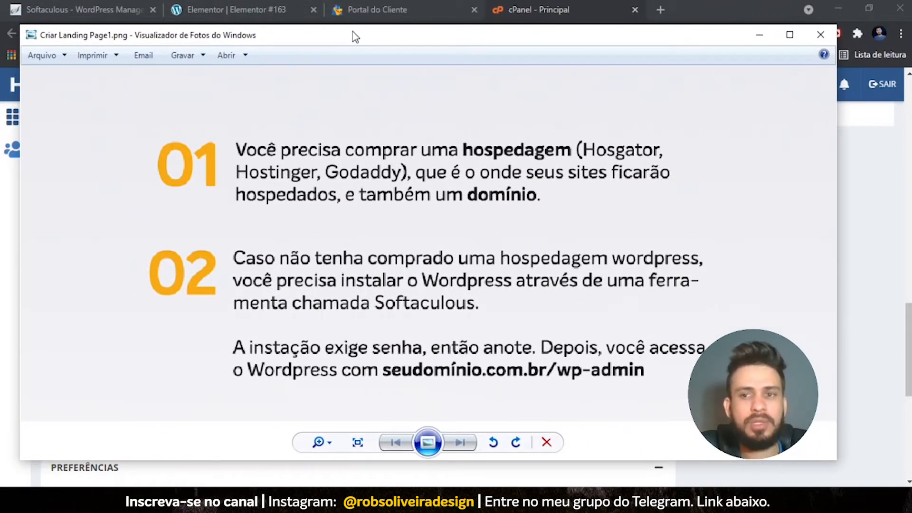
left_click_drag(355, 37, 403, 67)
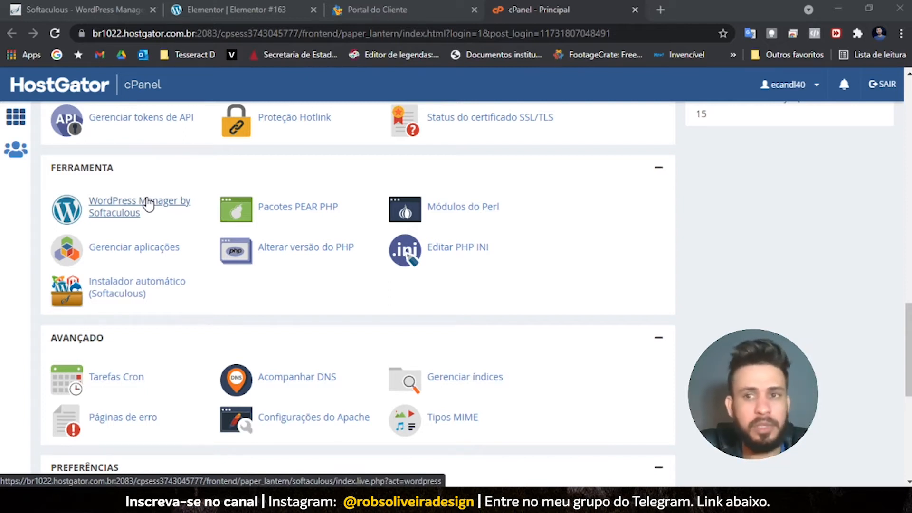
- Start a new WordPress install from WordPress Manager by Softaculous
left_click(148, 204)
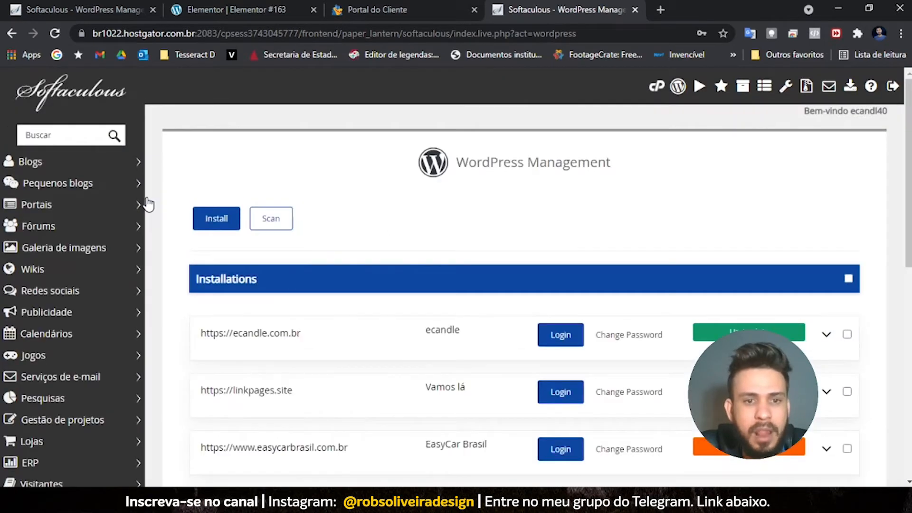
left_click(223, 226)
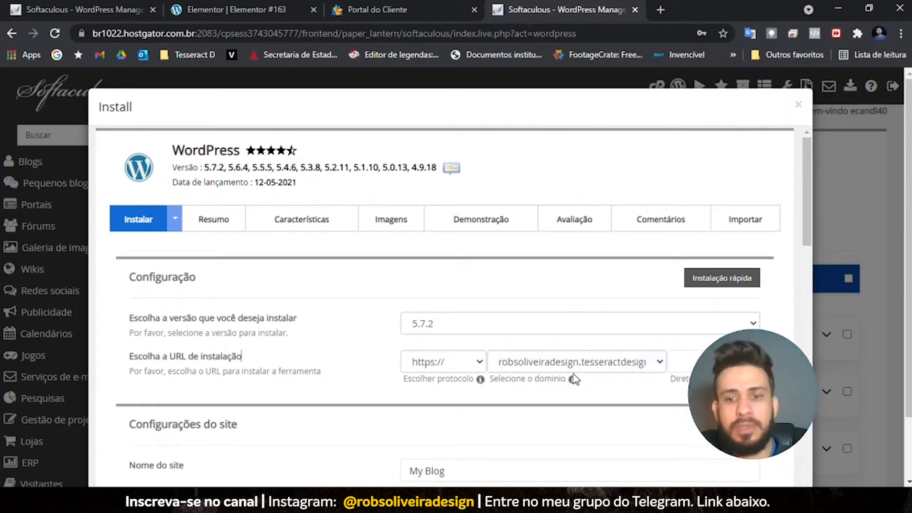
- Replace site name 'My Blog' with 'dfsdfgdsgsd' and the description with 'fgdfgdgdgdfgdf'
scroll(573, 374, "down", 3)
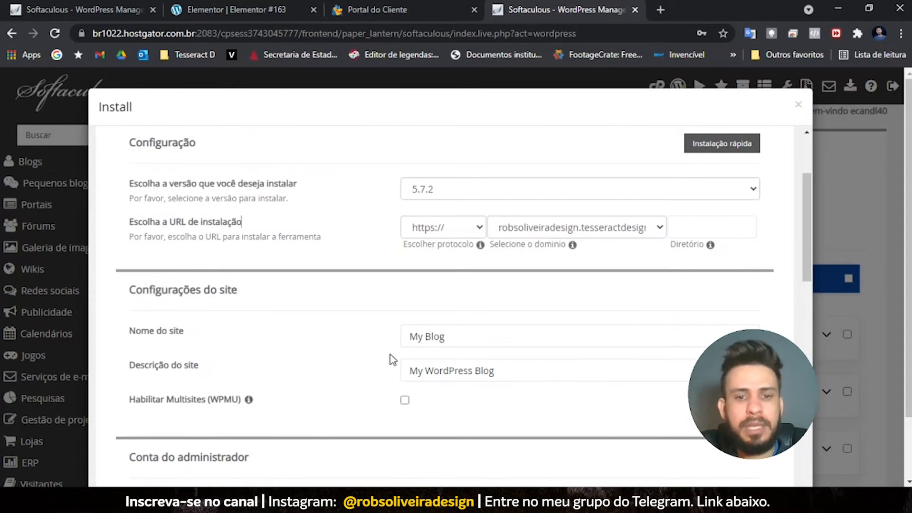
left_click_drag(469, 341, 394, 345)
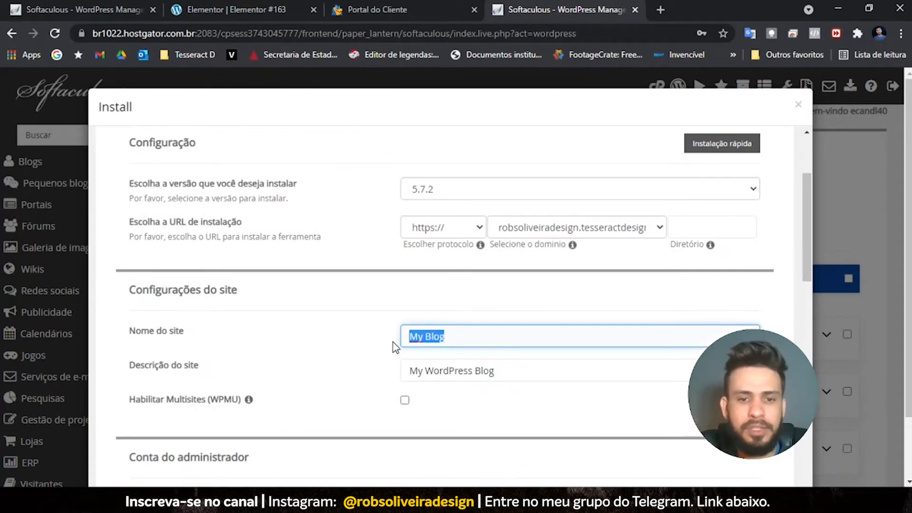
type("dfsdfgdsgsd")
left_click_drag(564, 371, 390, 383)
type("fgdfgdgdgdfgdf")
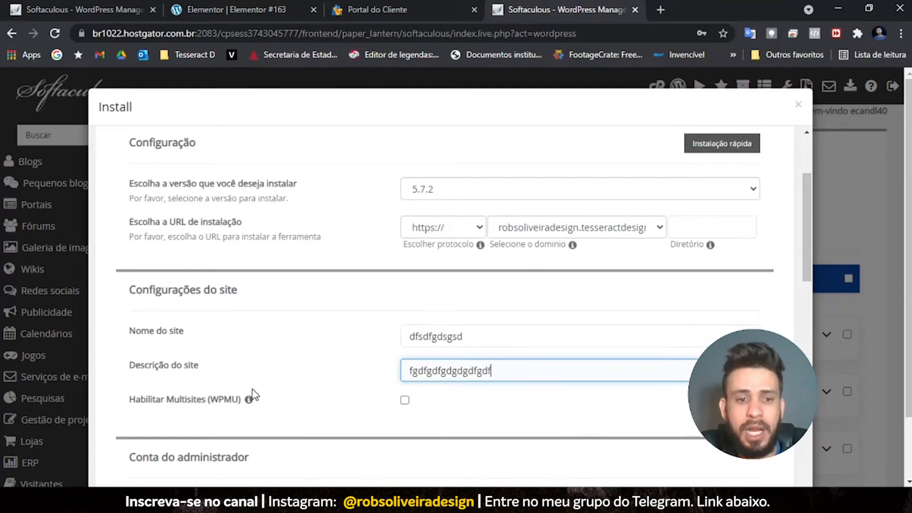
- Select the default admin username and review the language, plugin and theme options
scroll(321, 279, "down", 5)
scroll(321, 279, "up", 3)
left_click_drag(470, 310, 405, 302)
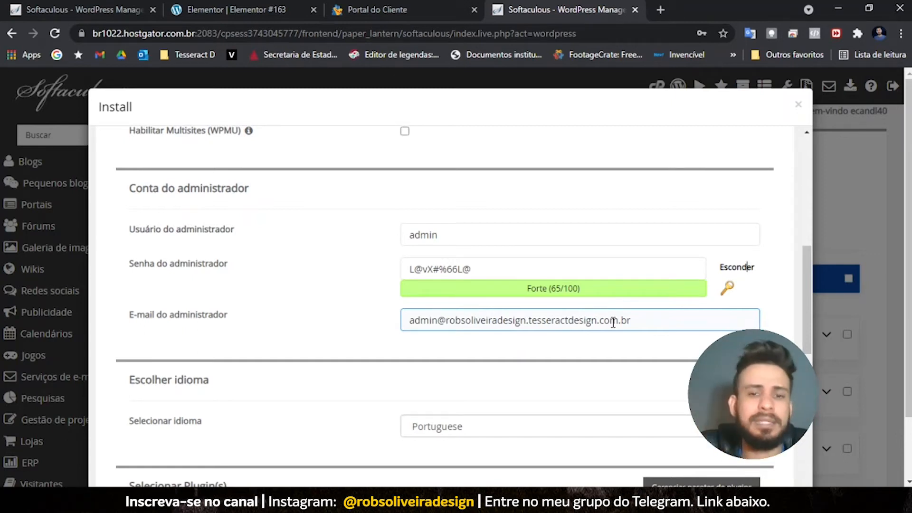
scroll(612, 322, "down", 4)
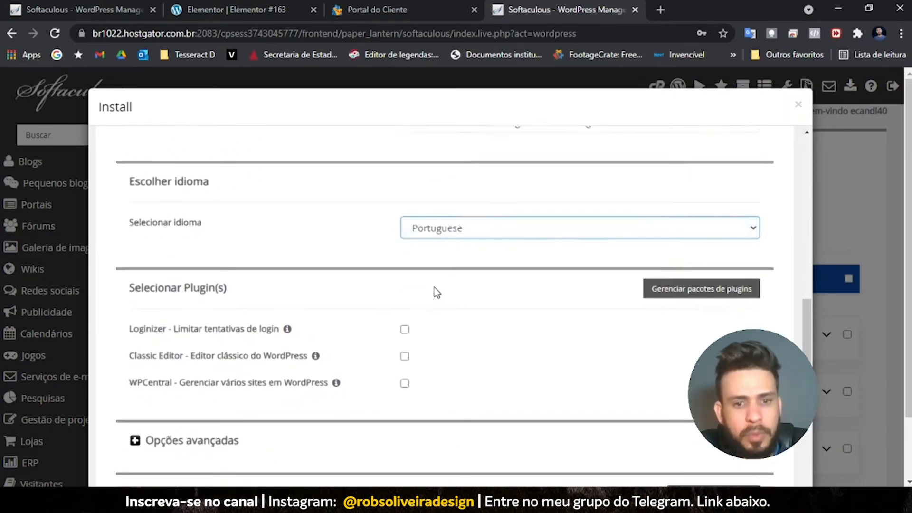
scroll(244, 330, "down", 3)
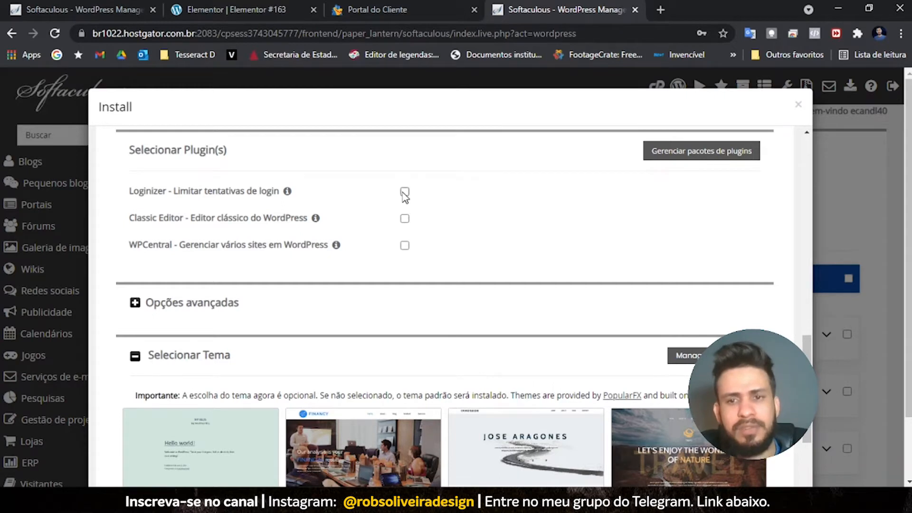
scroll(391, 229, "down", 3)
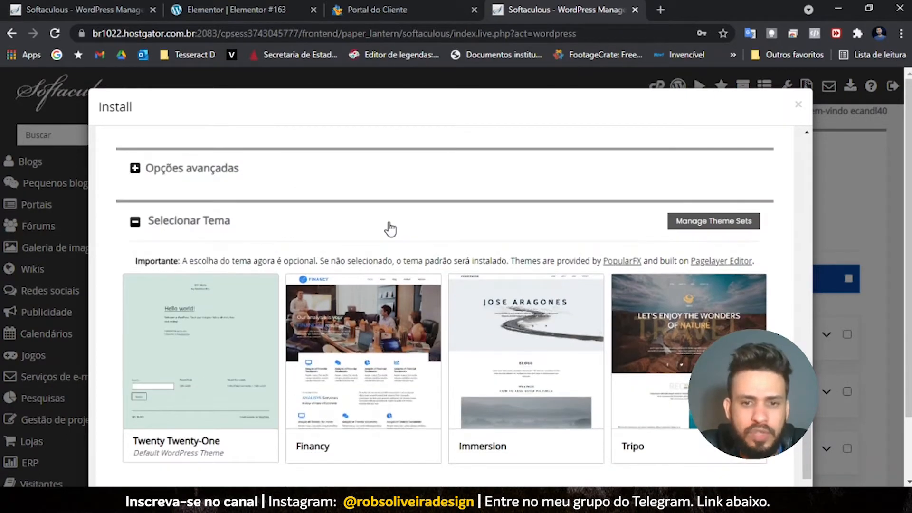
scroll(390, 229, "down", 3)
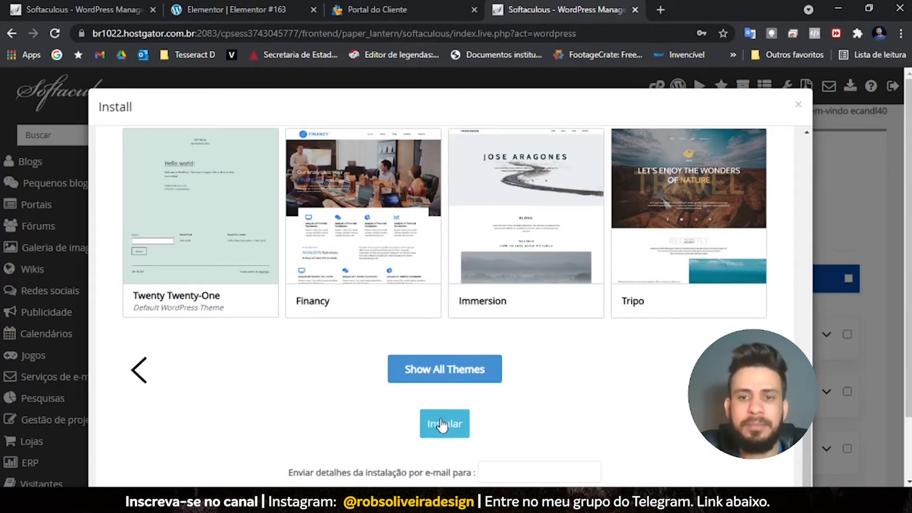
scroll(807, 143, "up", 4)
left_click(800, 105)
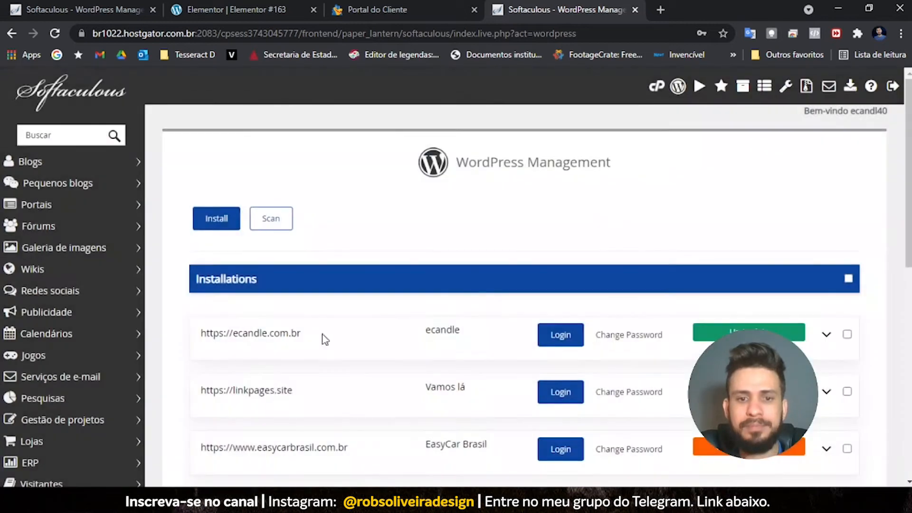
scroll(263, 328, "down", 7)
scroll(260, 305, "down", 3)
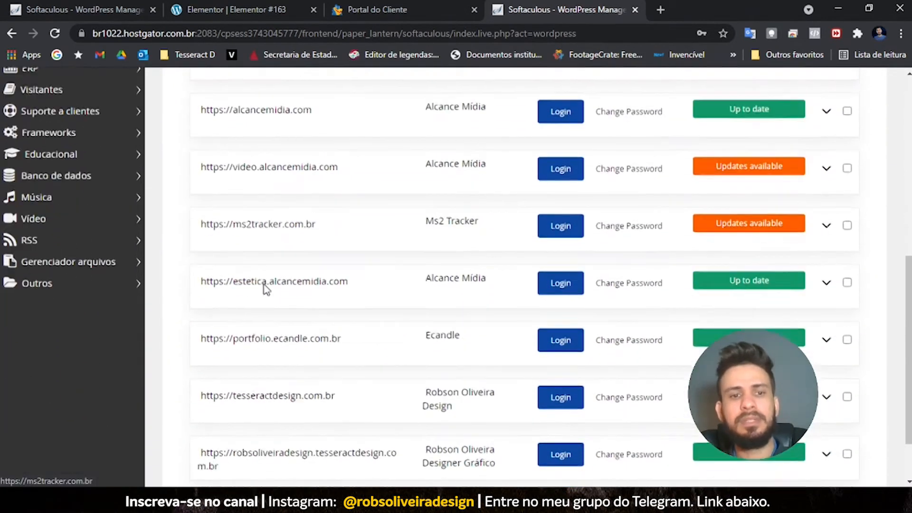
scroll(270, 385, "up", 8)
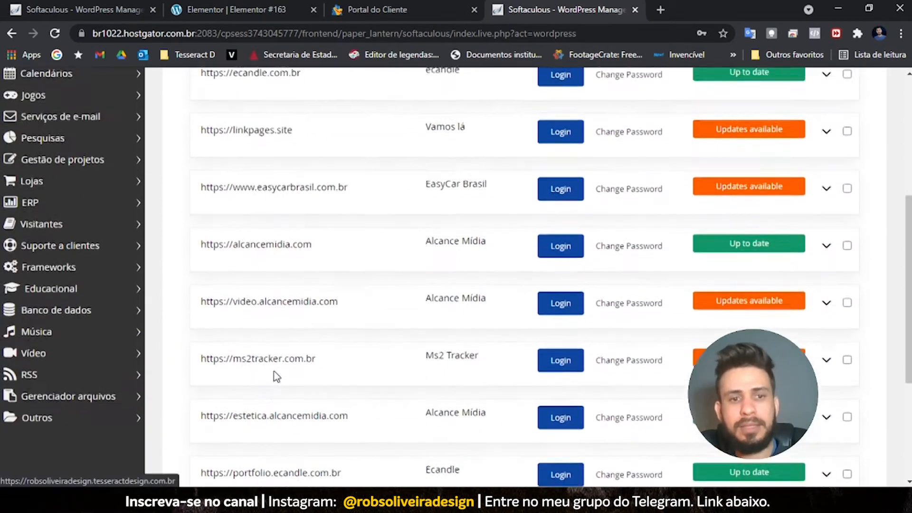
scroll(258, 281, "down", 1)
scroll(263, 293, "down", 1)
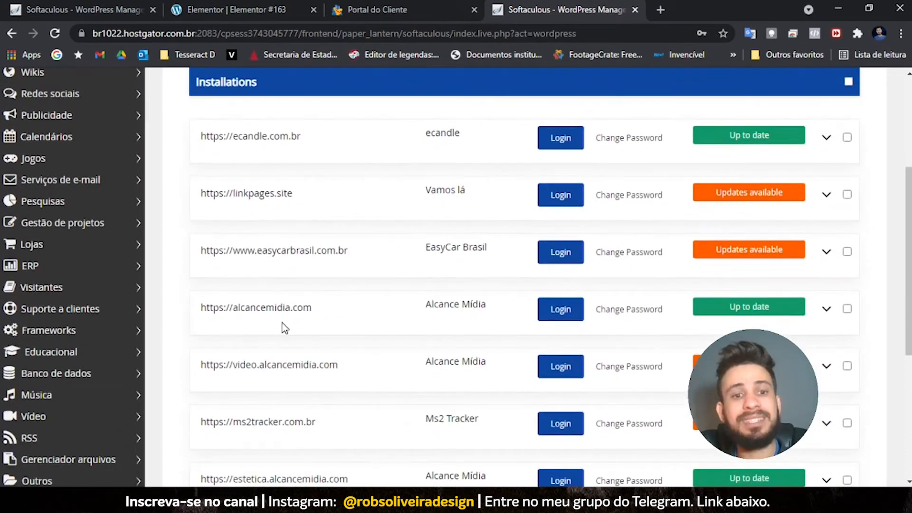
scroll(288, 322, "down", 5)
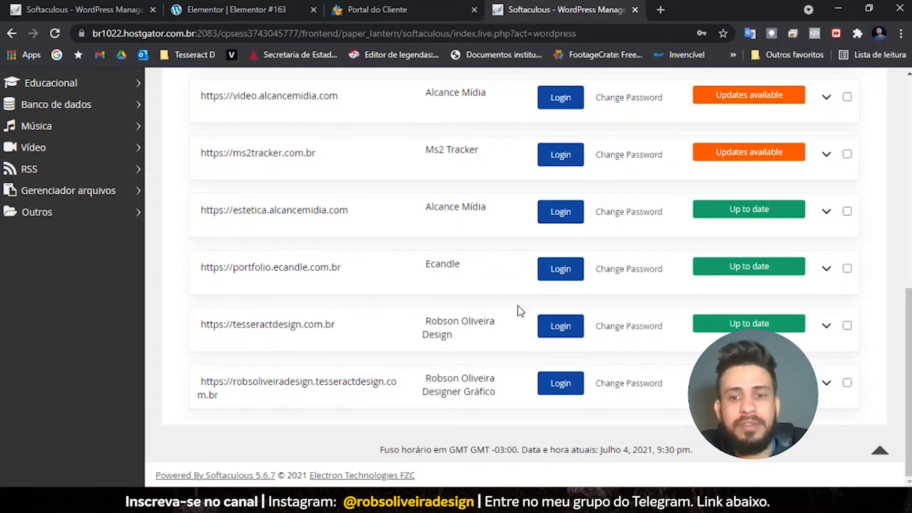
left_click(563, 329)
left_click_drag(482, 52, 467, 39)
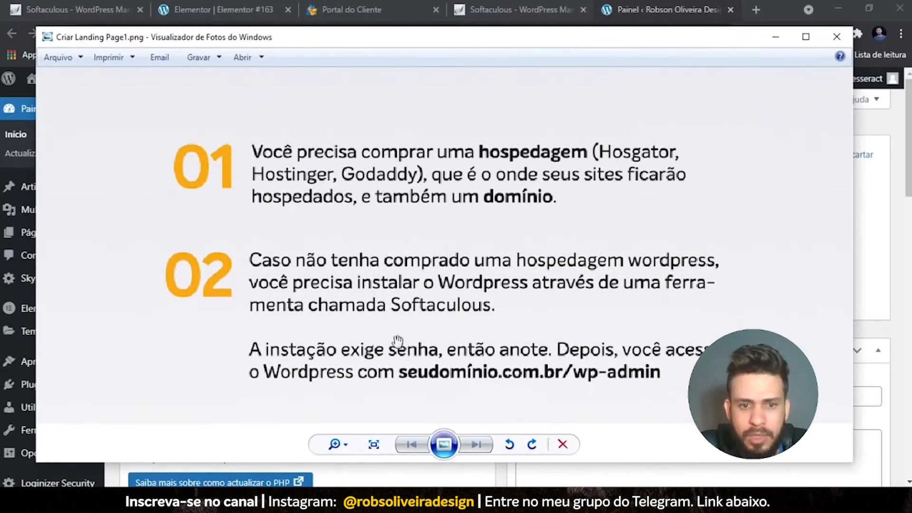
scroll(398, 340, "down", 1)
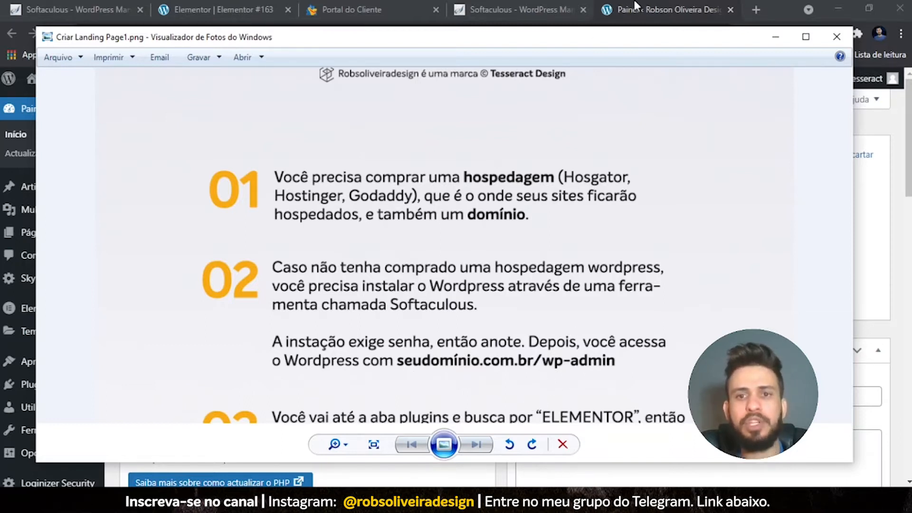
- Load the site's wp-admin address and sign in again to reach the Painel dashboard
left_click(621, 14)
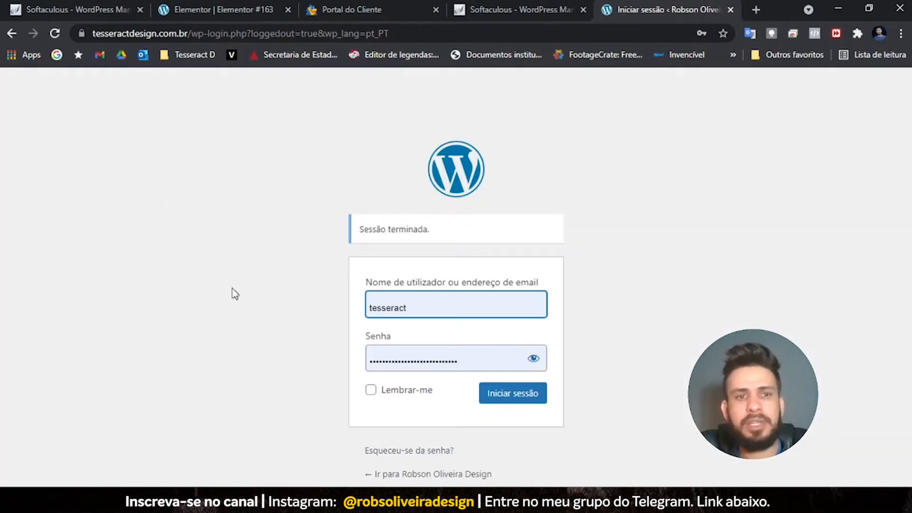
left_click(201, 34)
left_click(235, 33)
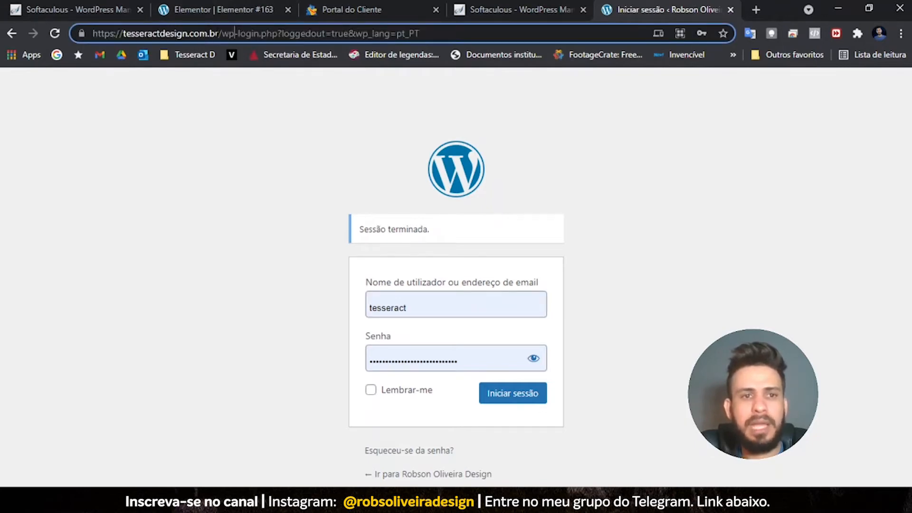
left_click_drag(237, 34, 904, 106)
type("adm")
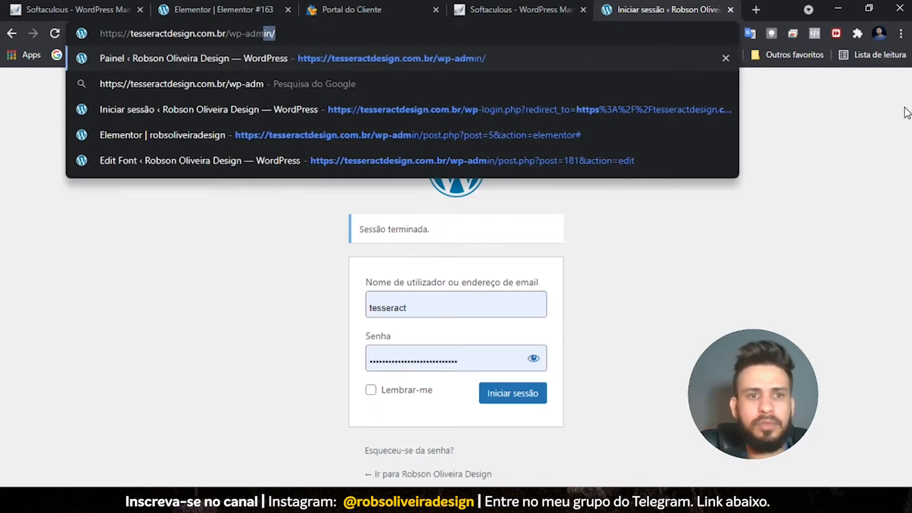
key("Return")
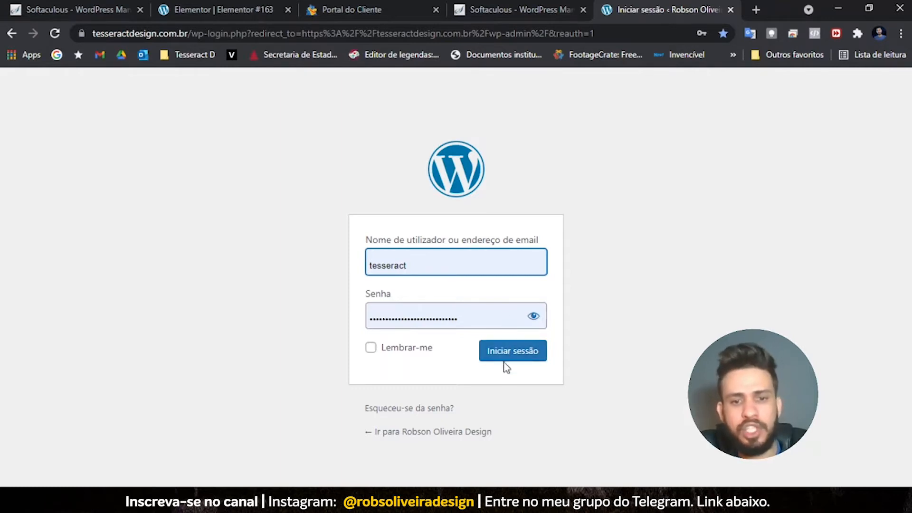
left_click(375, 348)
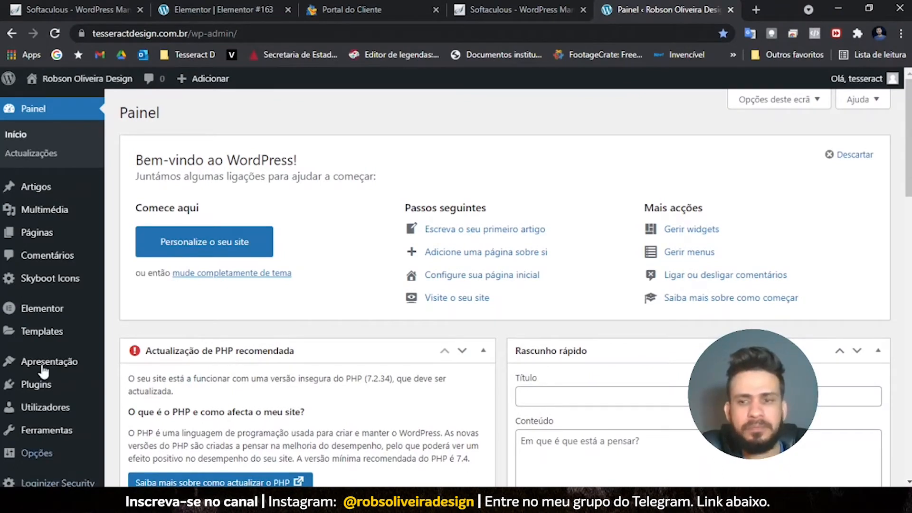
- Search new plugins for 'eleme' to confirm Elementor is Activo, then go to Páginas
scroll(289, 345, "down", 7)
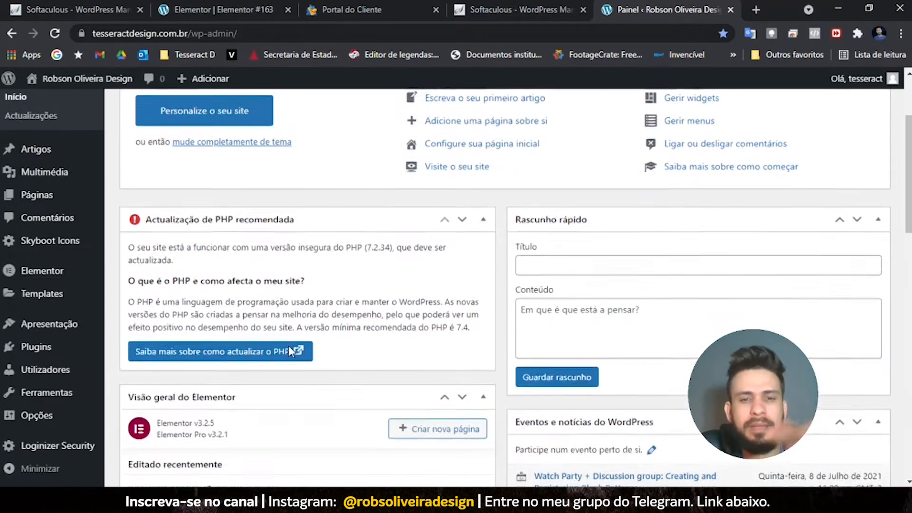
scroll(291, 354, "down", 3)
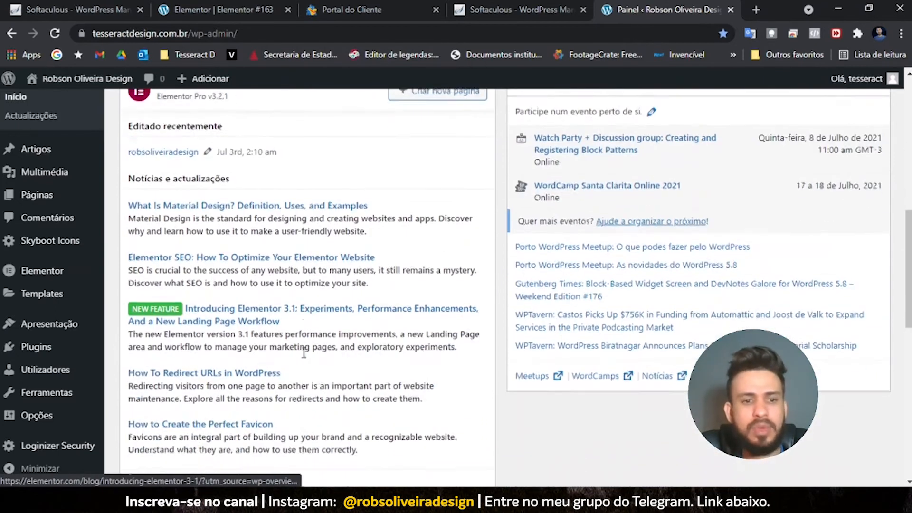
scroll(299, 358, "up", 2)
scroll(299, 358, "up", 5)
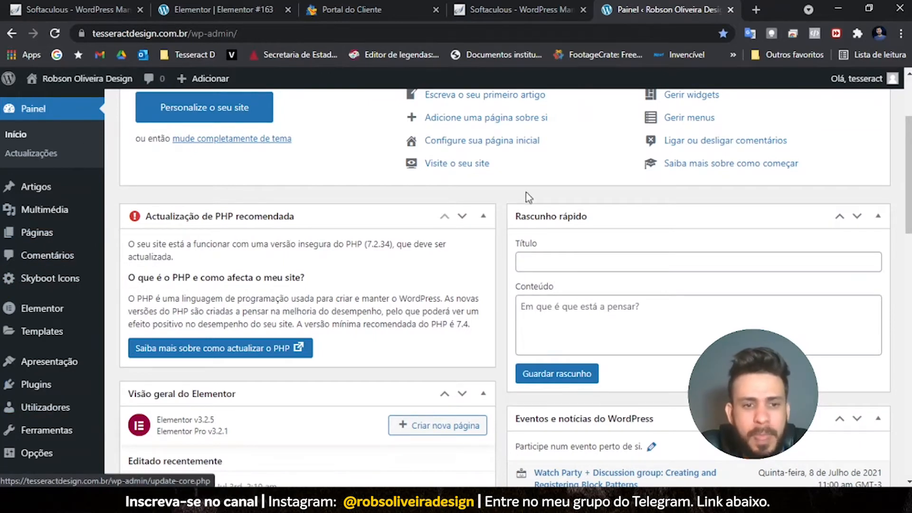
scroll(409, 336, "down", 1)
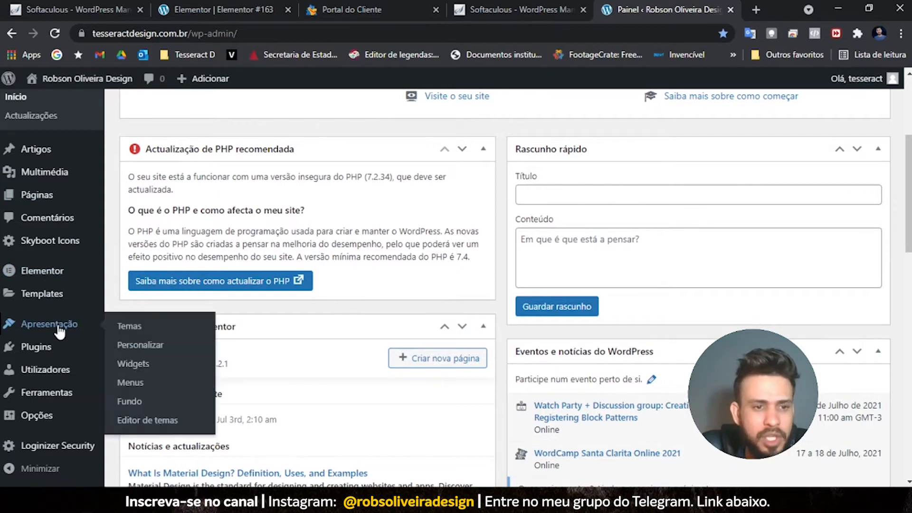
mouse_move(44, 348)
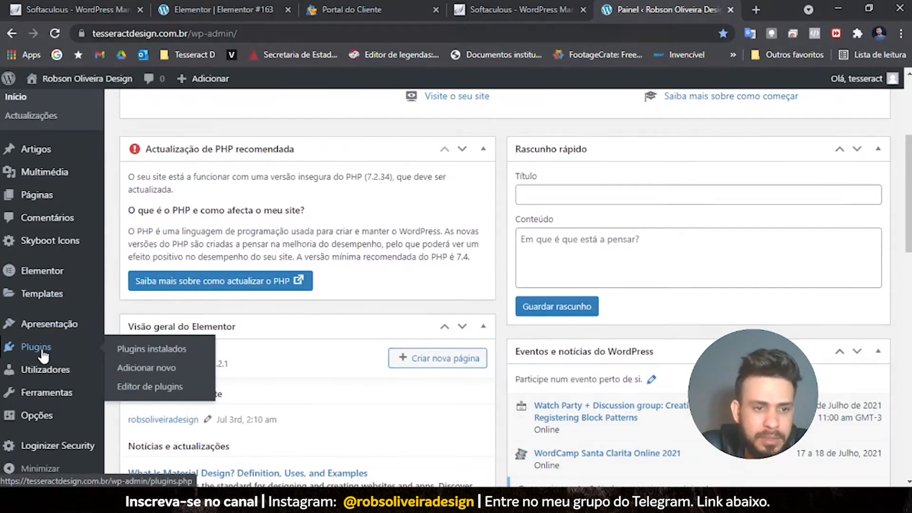
left_click(146, 366)
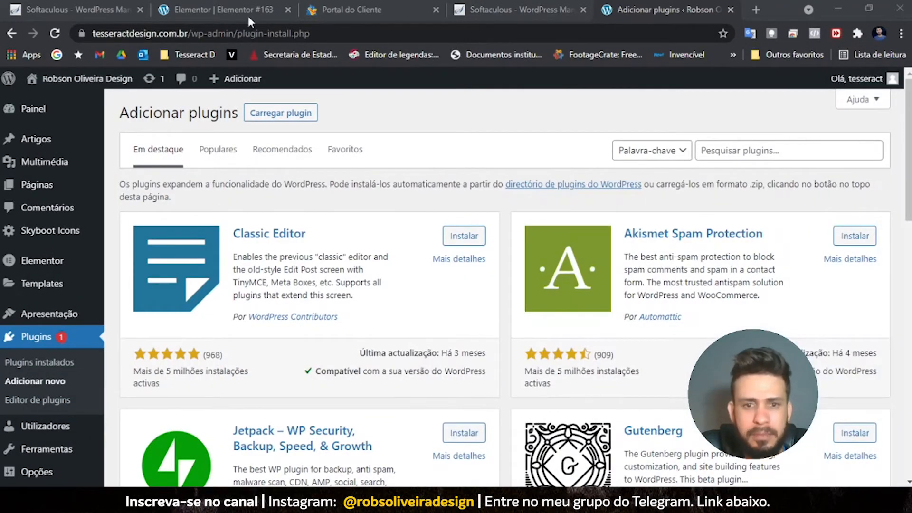
left_click(738, 150)
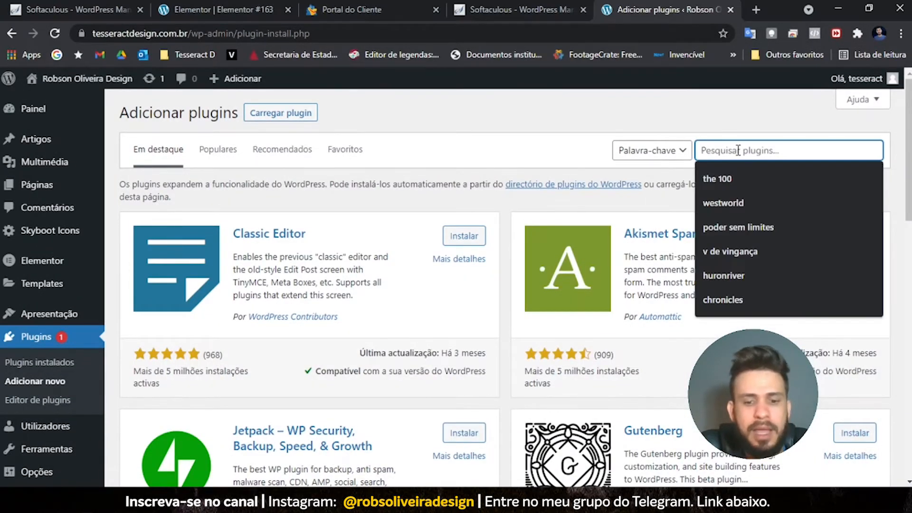
type("elementor")
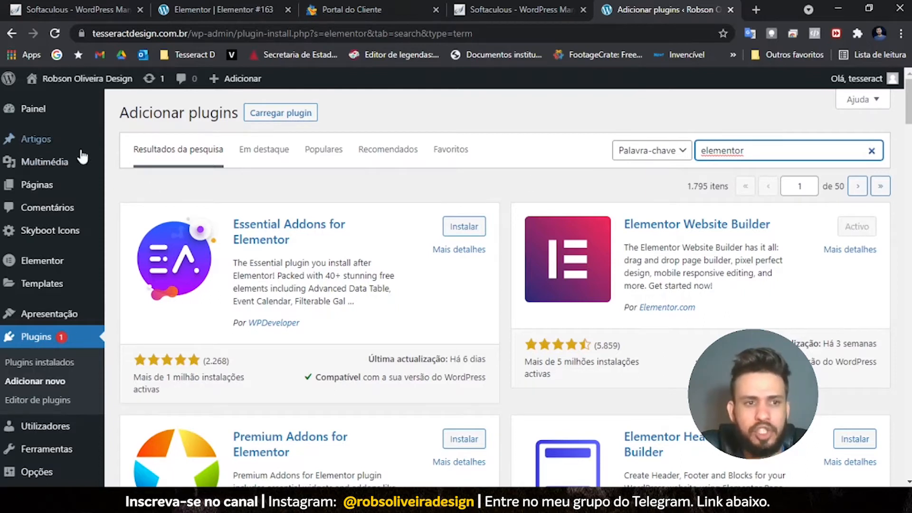
left_click(35, 194)
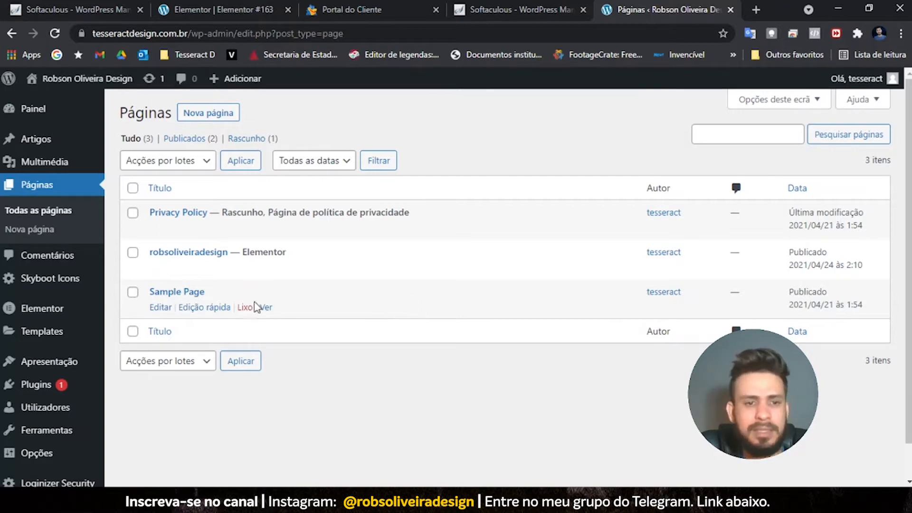
- Create a new page with URL slug 'siteteste' and open it in Elementor
left_click(197, 114)
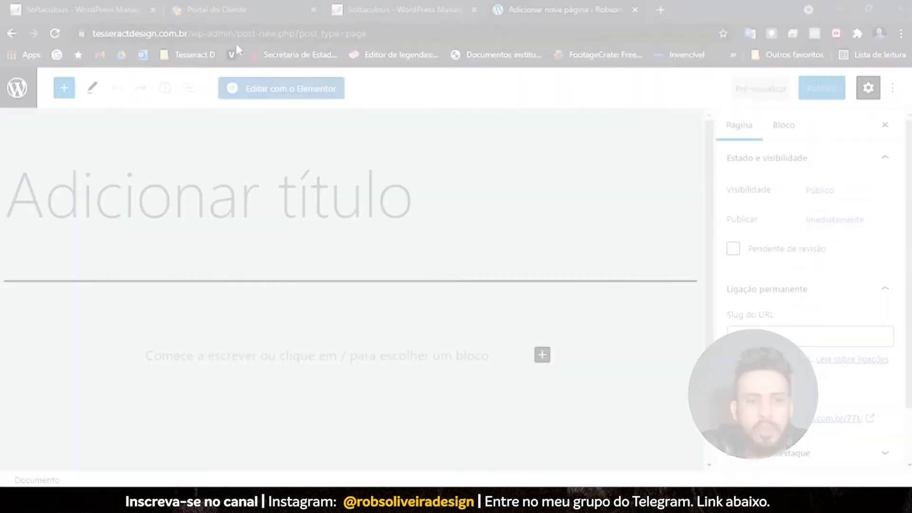
scroll(263, 224, "down", 2)
scroll(263, 224, "up", 2)
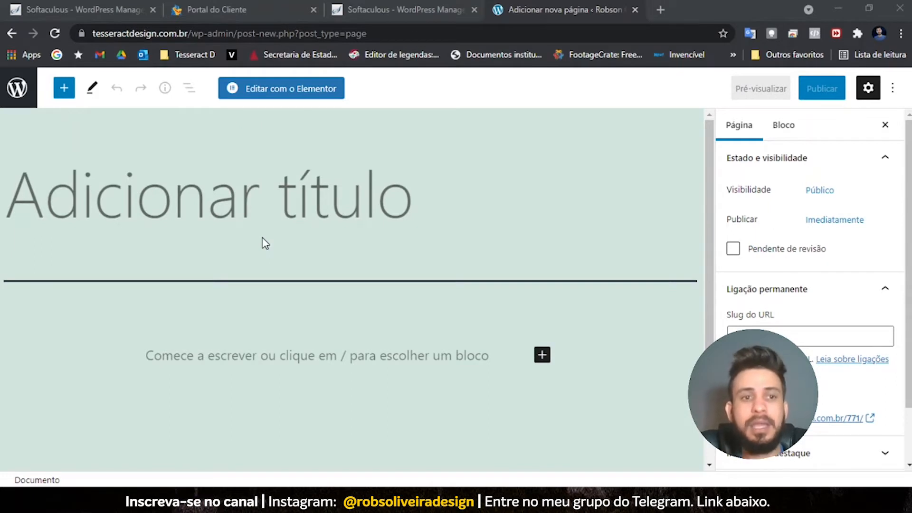
left_click(807, 340)
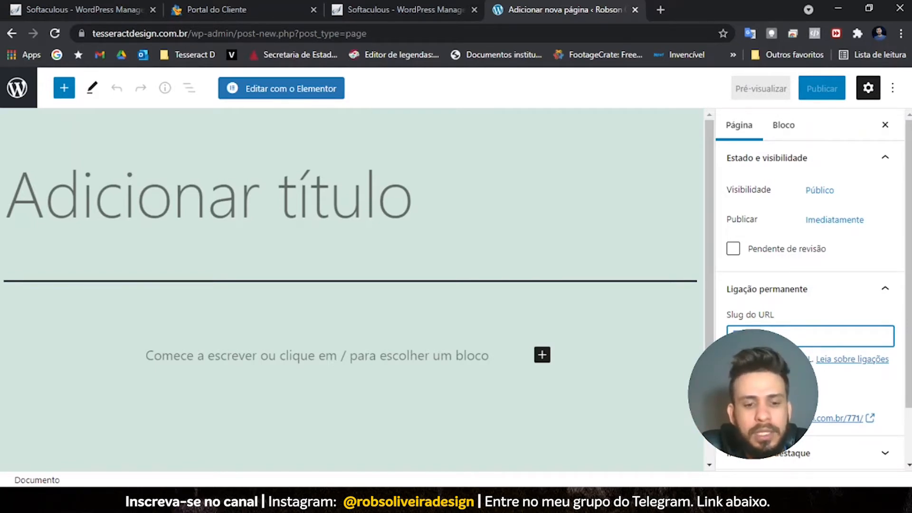
type("siteteste")
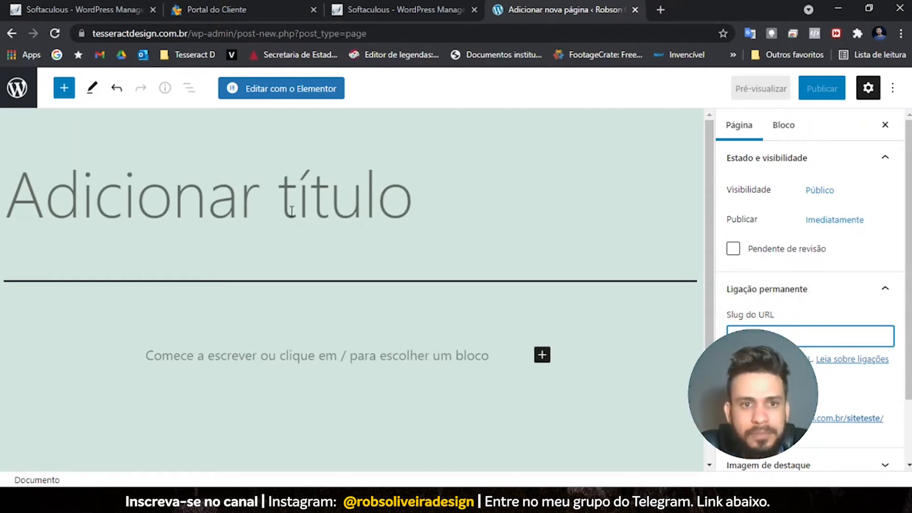
left_click(281, 89)
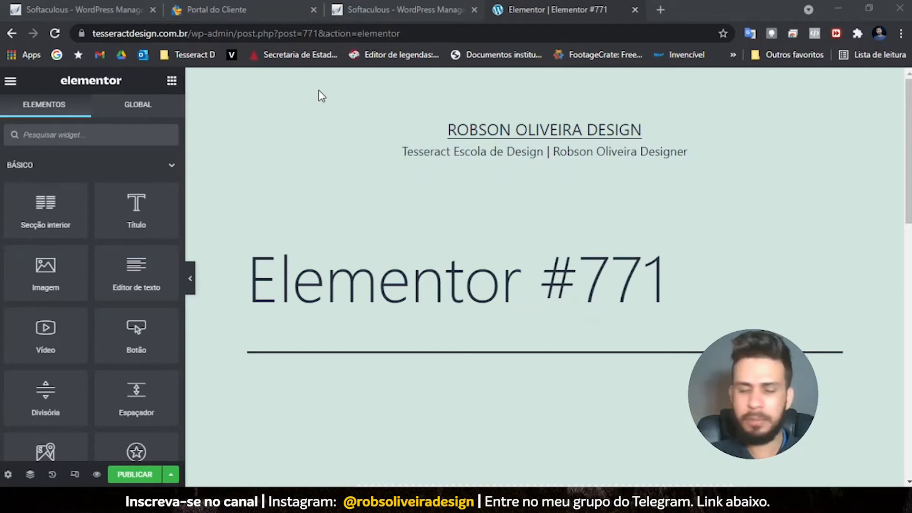
- In the page settings, rename the page from 'Elementor #771' to 'siteteste'
mouse_move(540, 501)
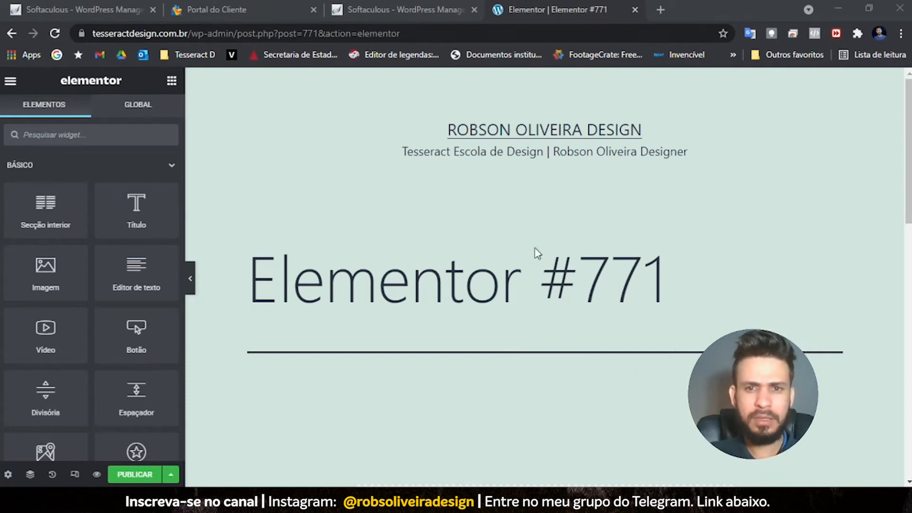
left_click(8, 474)
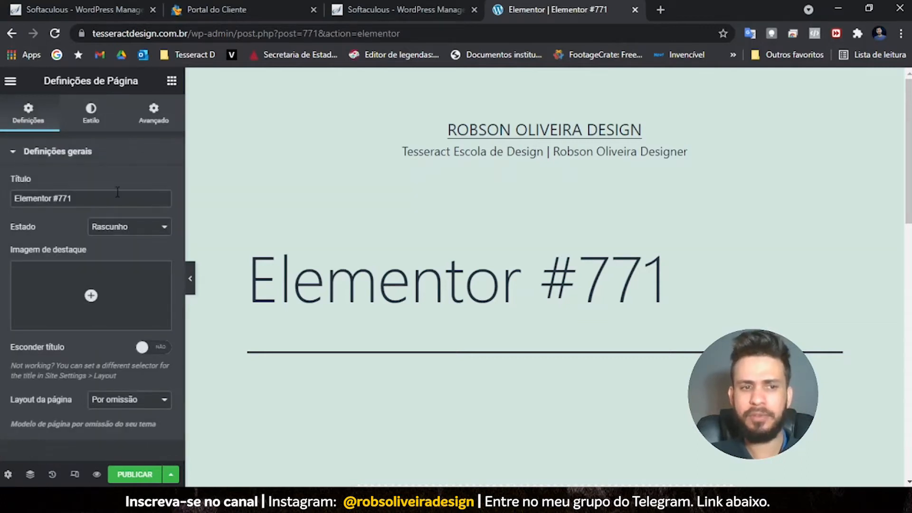
left_click_drag(115, 197, 1, 212)
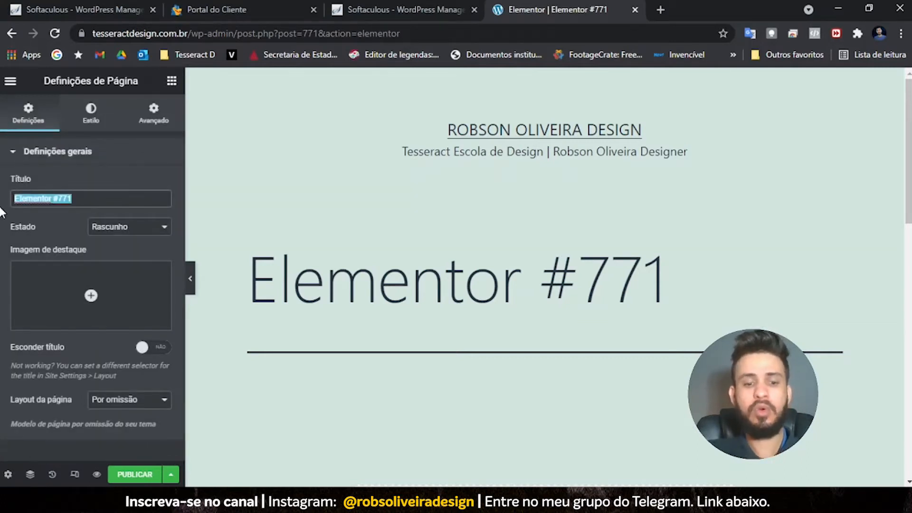
type("siteteste")
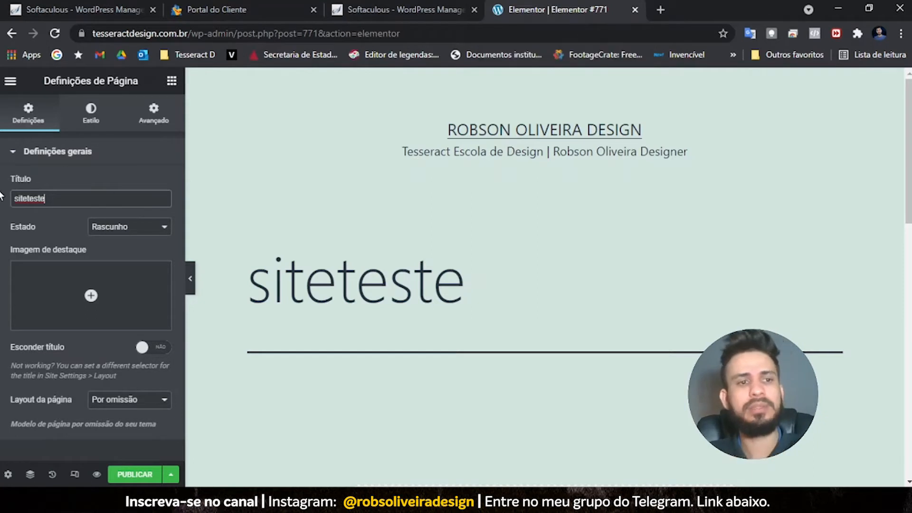
- Set the page status to Publicado and the page layout to Canvas do Elementor
left_click(120, 230)
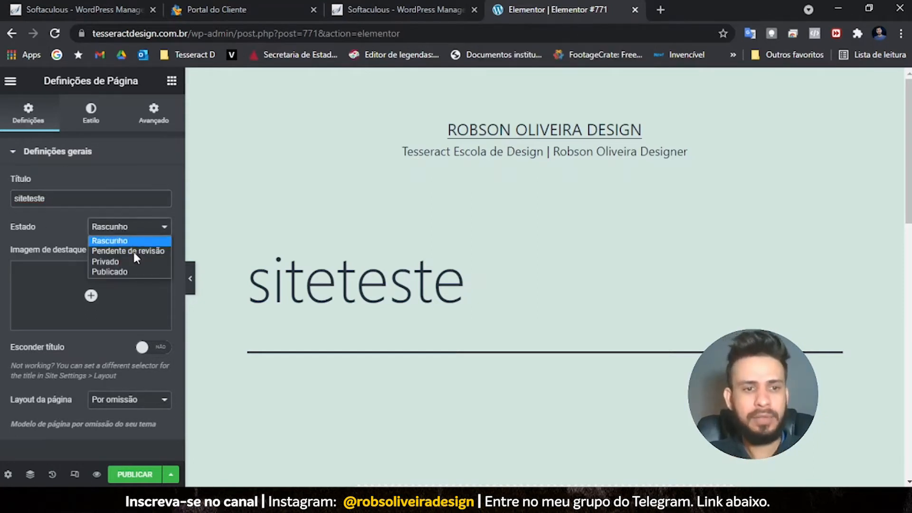
left_click(132, 271)
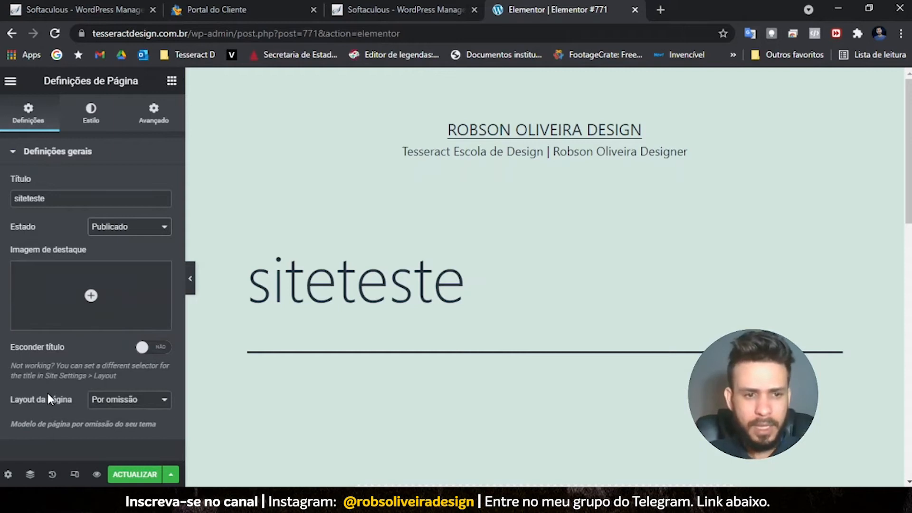
left_click(127, 412)
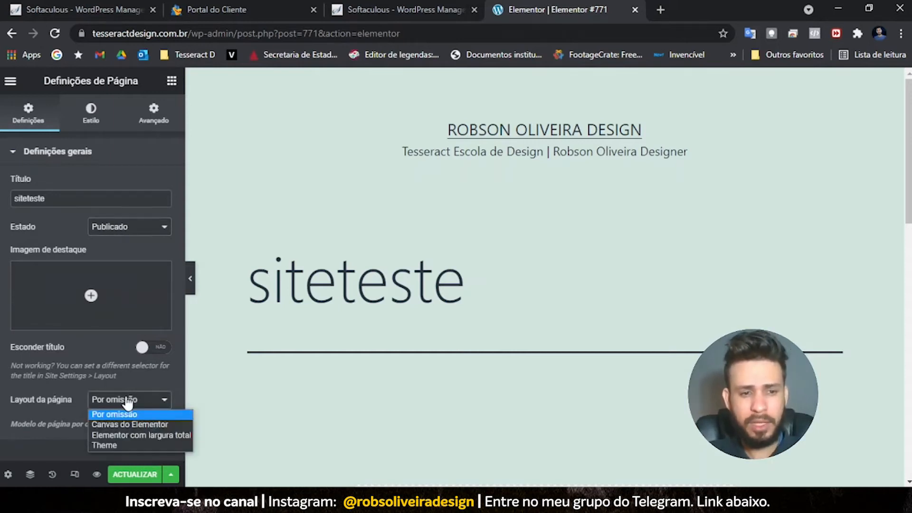
left_click(140, 424)
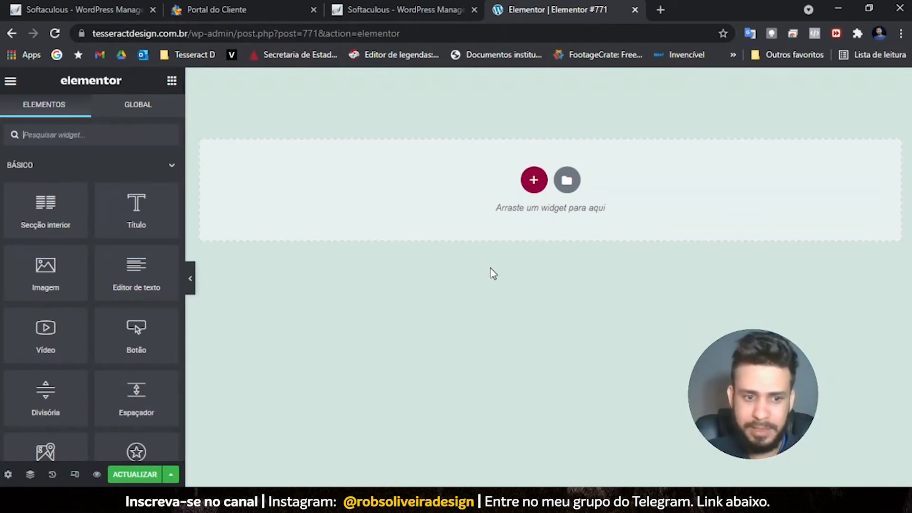
- Save the page with Actualizar, then review the Global Colors palette in Site Settings
left_click(141, 475)
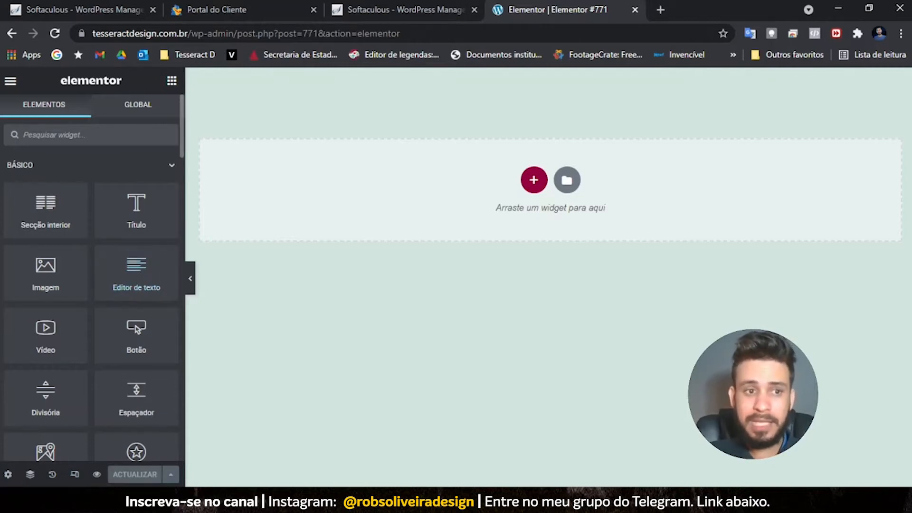
left_click(10, 81)
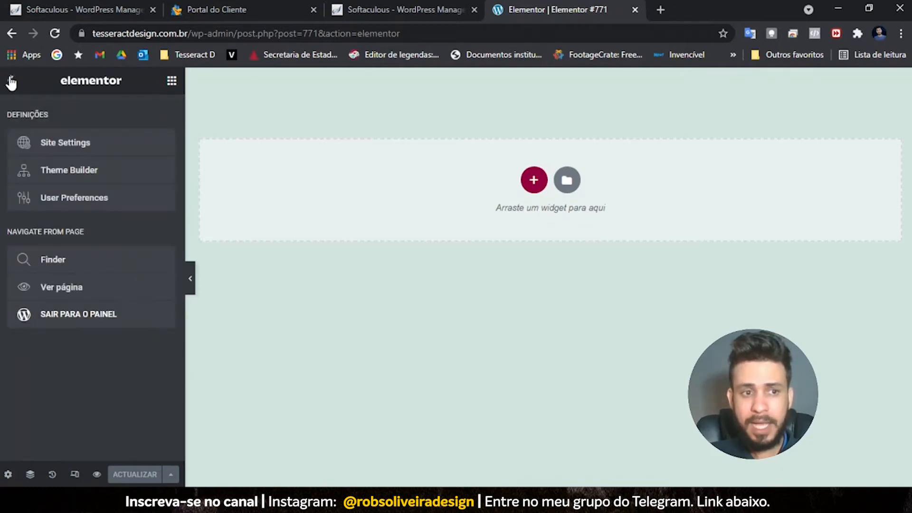
left_click(65, 144)
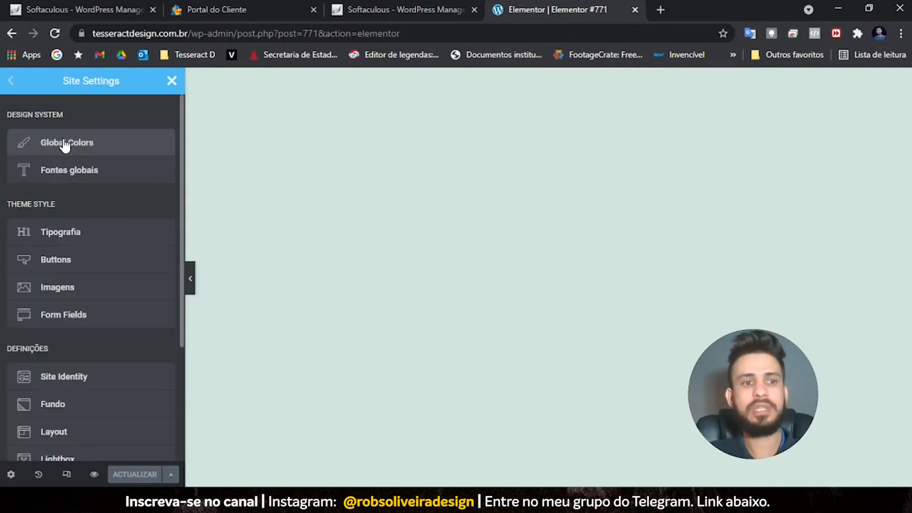
left_click(65, 144)
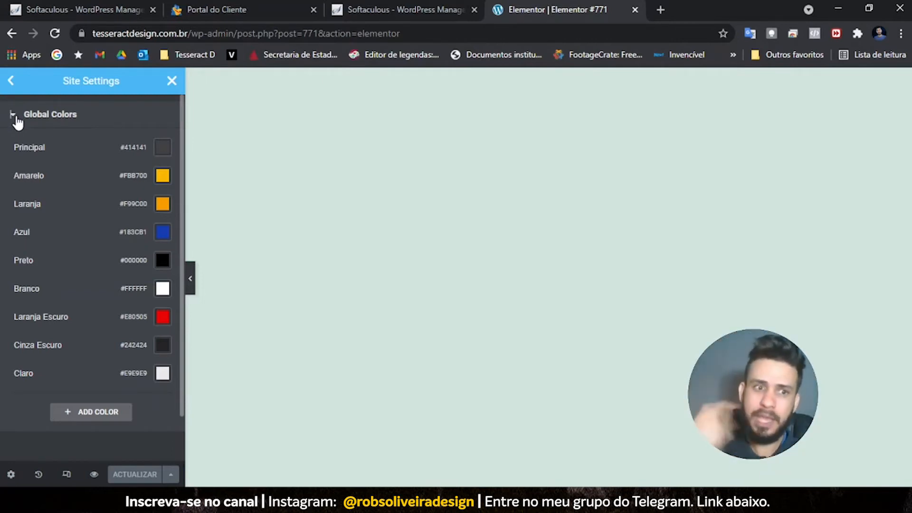
left_click(16, 118)
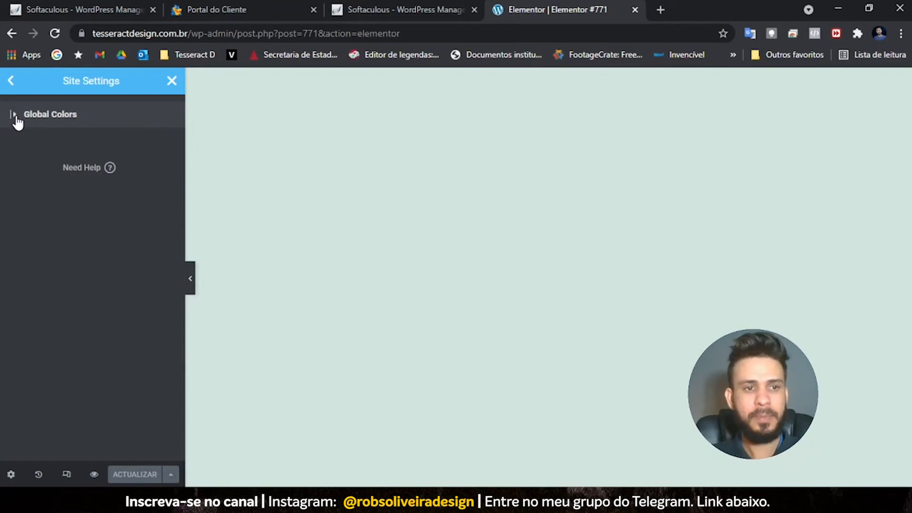
left_click(11, 82)
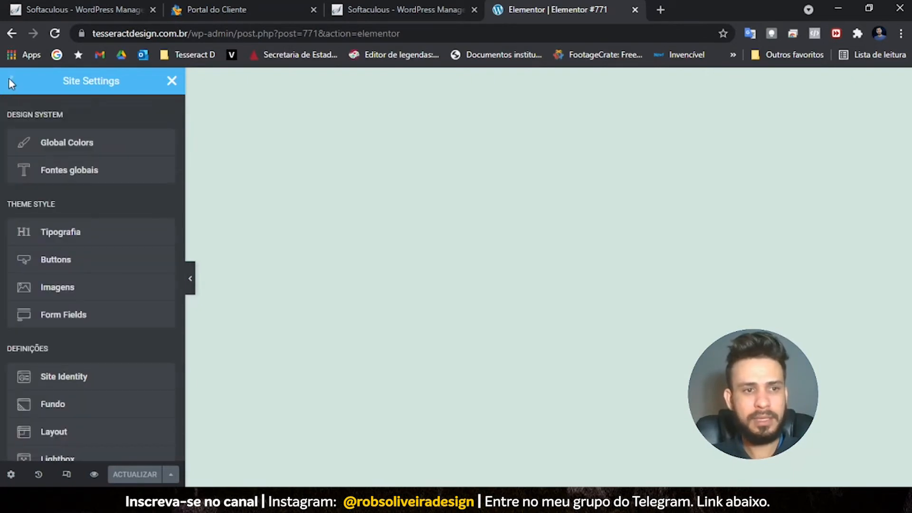
left_click(66, 179)
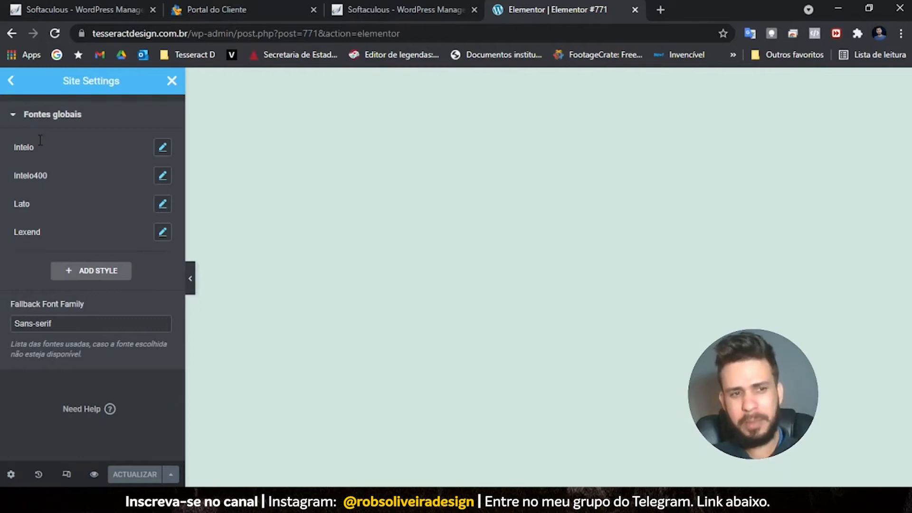
left_click(162, 148)
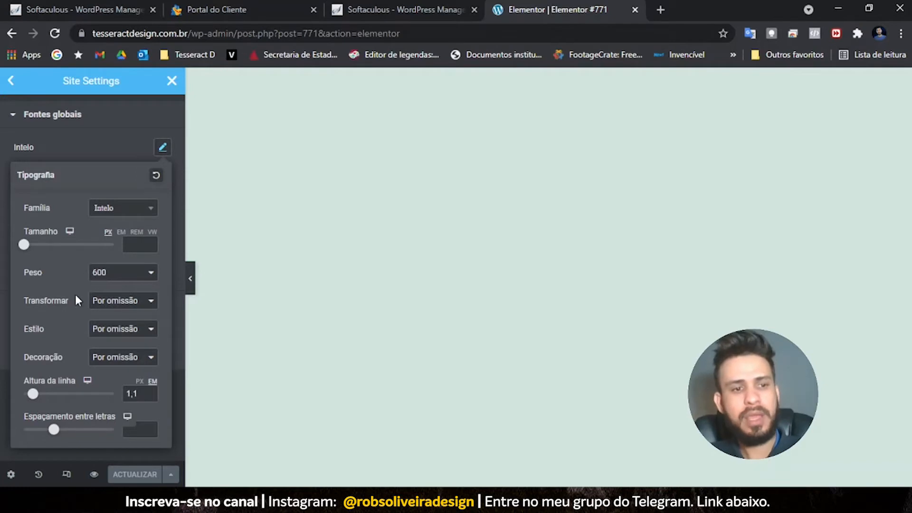
left_click(105, 303)
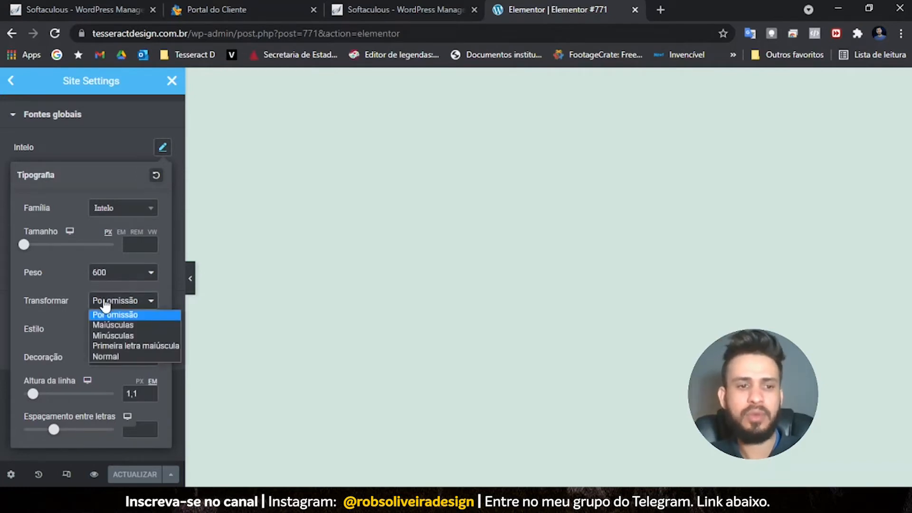
left_click(67, 278)
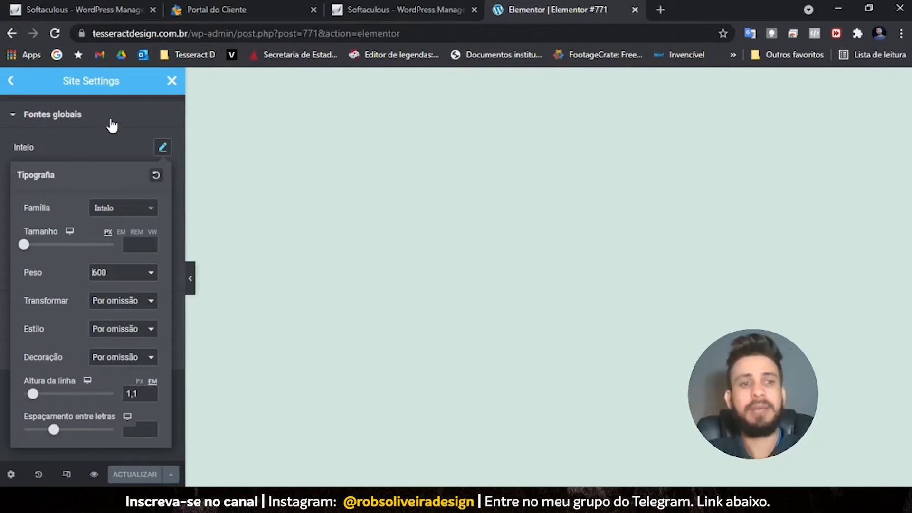
left_click(16, 118)
left_click(8, 81)
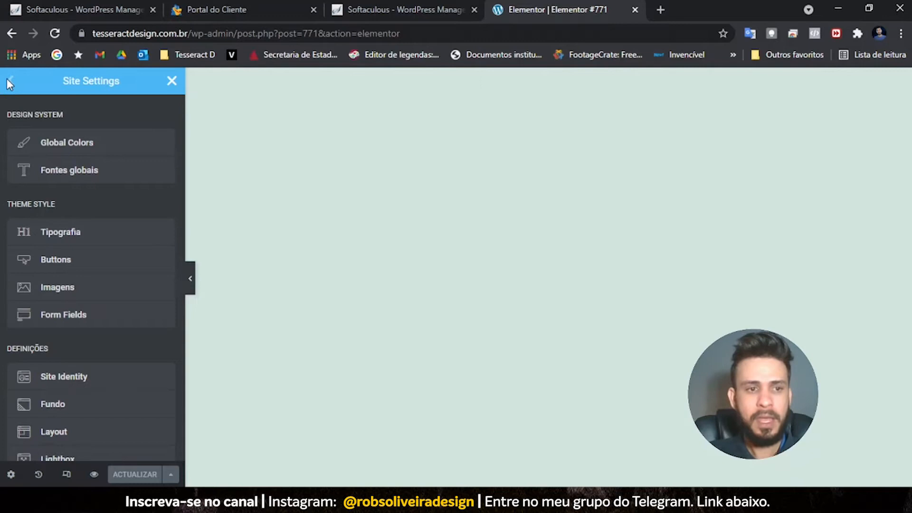
scroll(67, 318, "down", 4)
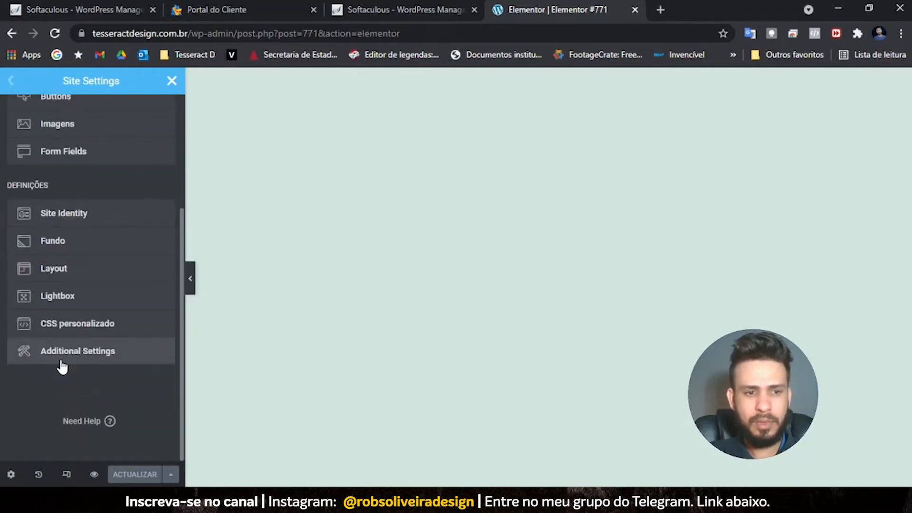
scroll(92, 287, "up", 1)
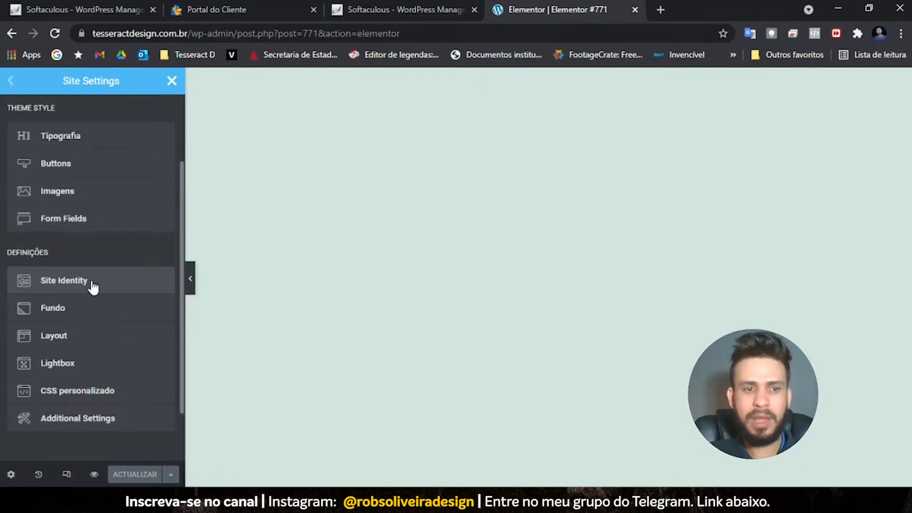
scroll(93, 286, "up", 2)
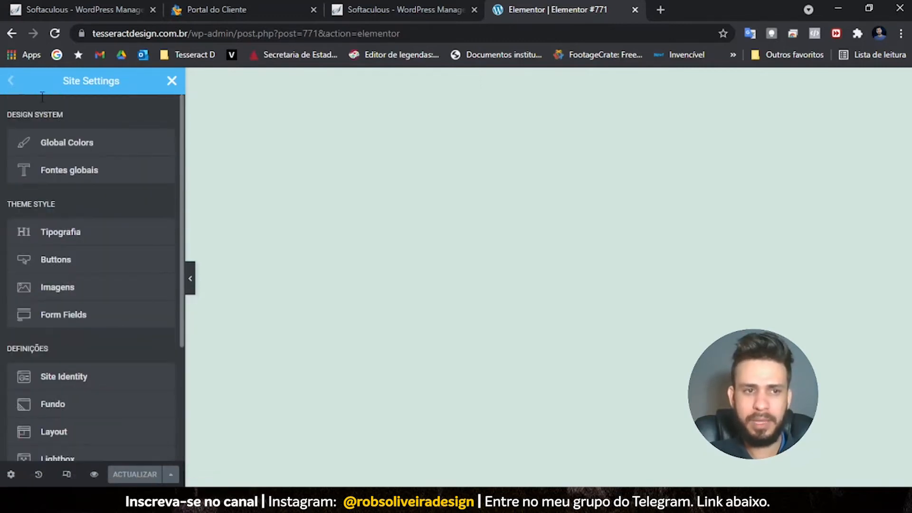
- Close the Site Settings panel to bring back the Elementor widget list
left_click(172, 81)
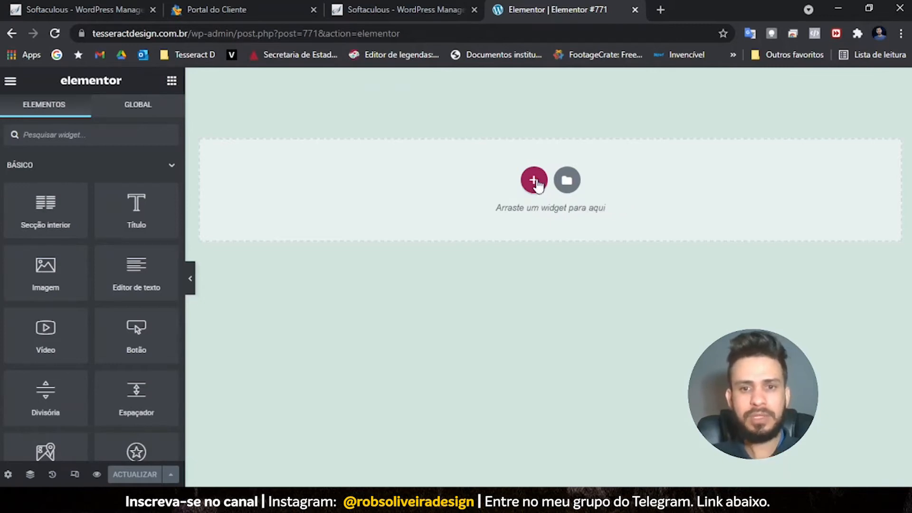
- Insert a three-column section at the top of the empty page and bring up its context menu
left_click(536, 183)
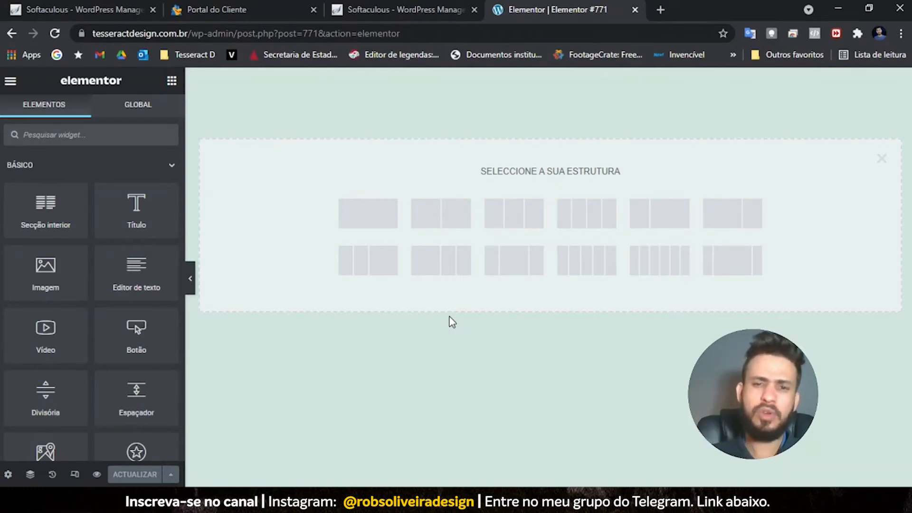
left_click(519, 278)
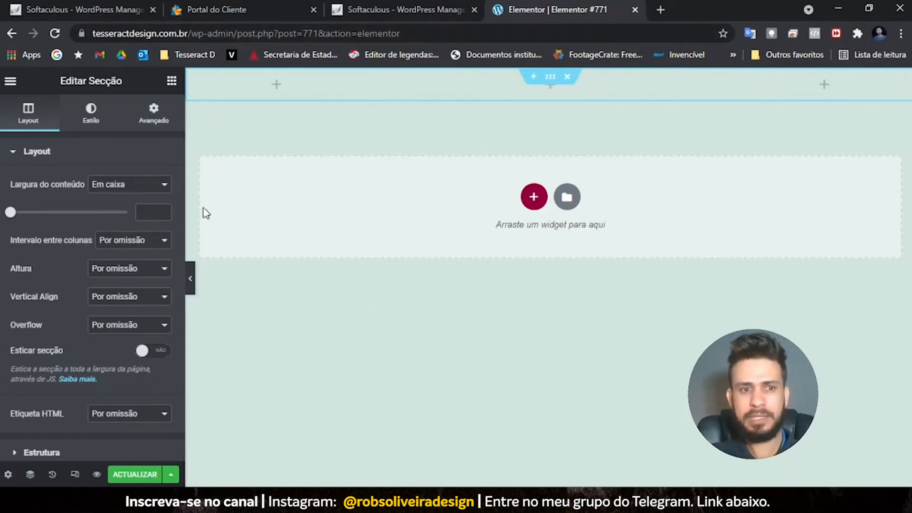
left_click(172, 81)
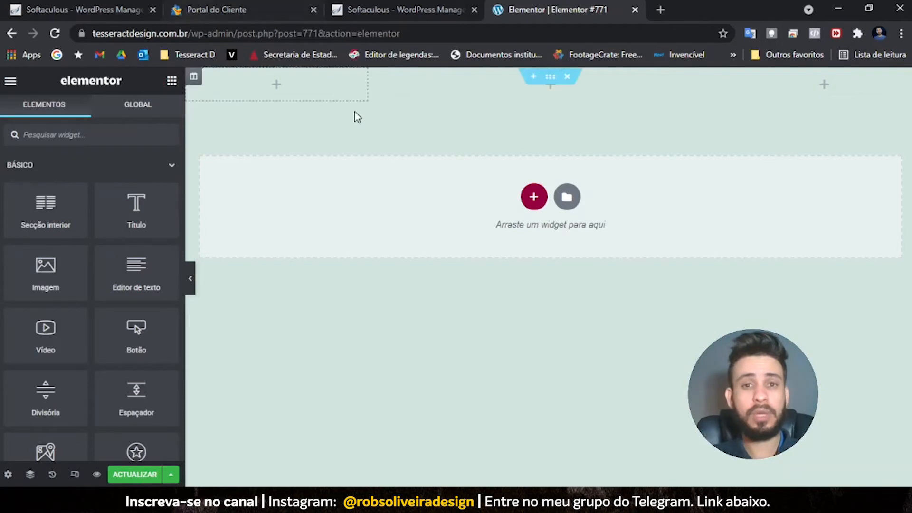
right_click(551, 78)
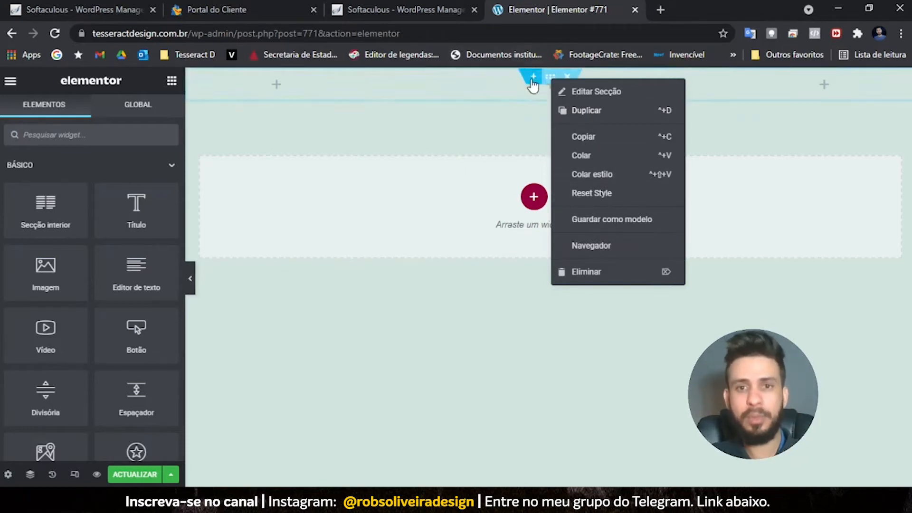
- Open Editar Secção for the new three-column section and show its Estilo tab
left_click(551, 79)
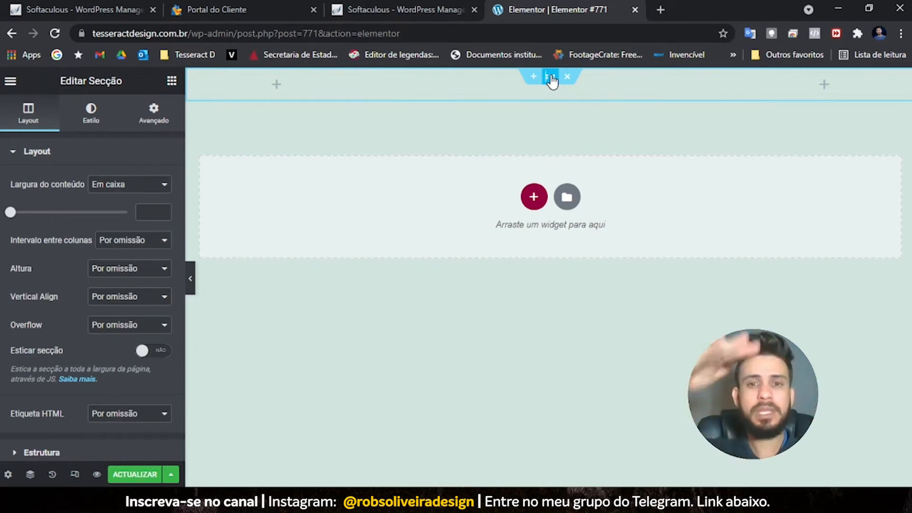
left_click(553, 79)
left_click(553, 79)
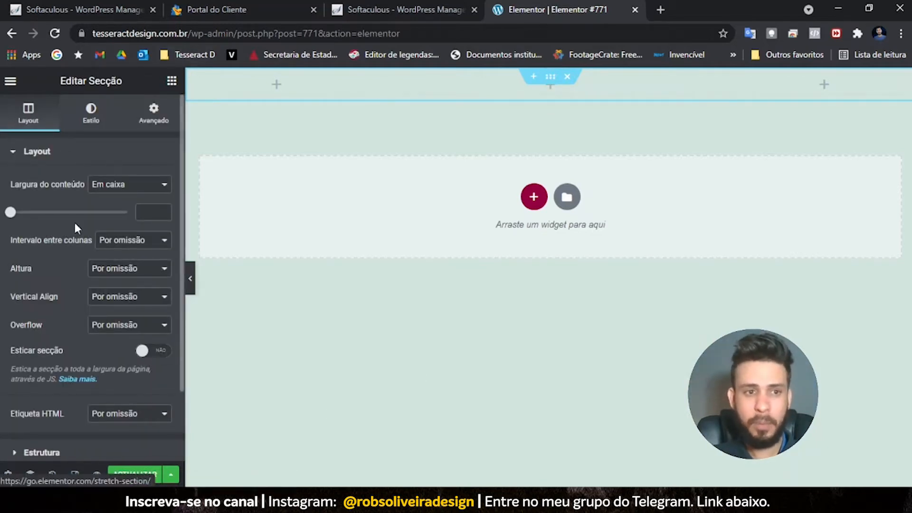
left_click(100, 114)
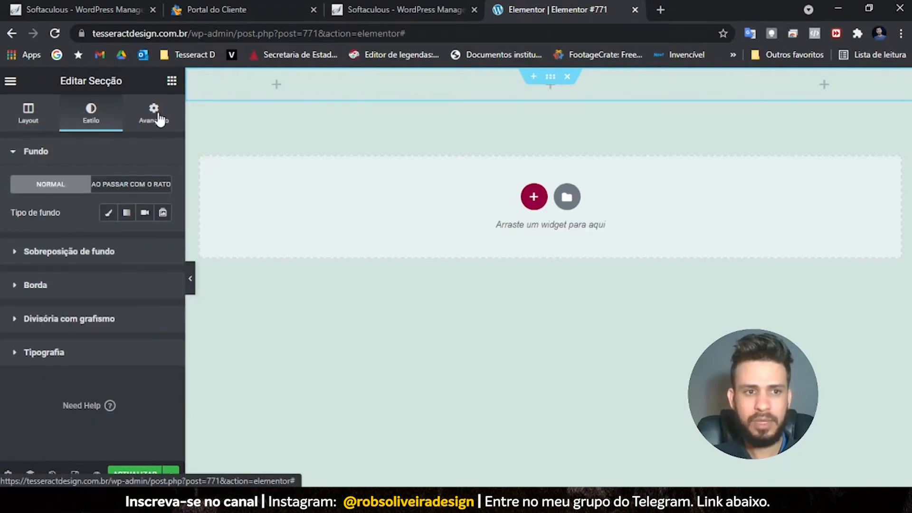
- Look through the section's Avançado and Layout tabs, then go back to its Estilo background settings
left_click(158, 115)
left_click(31, 119)
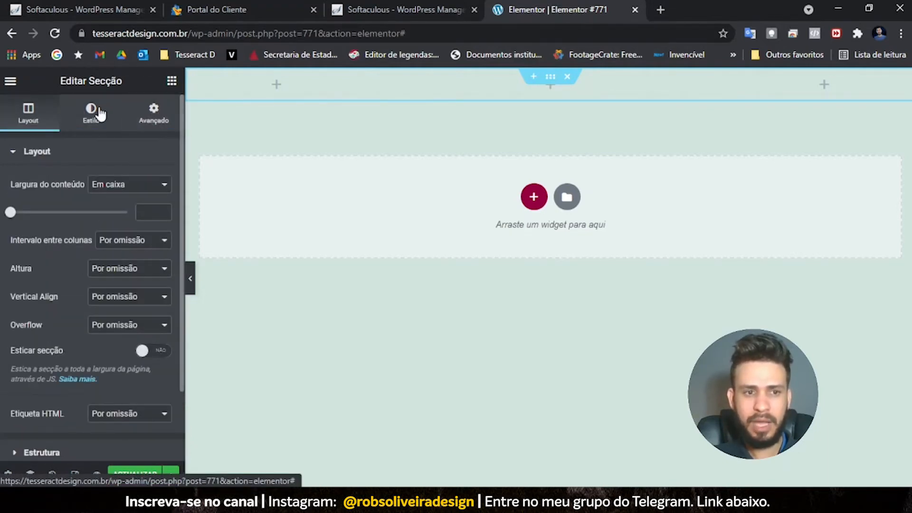
scroll(104, 240, "down", 2)
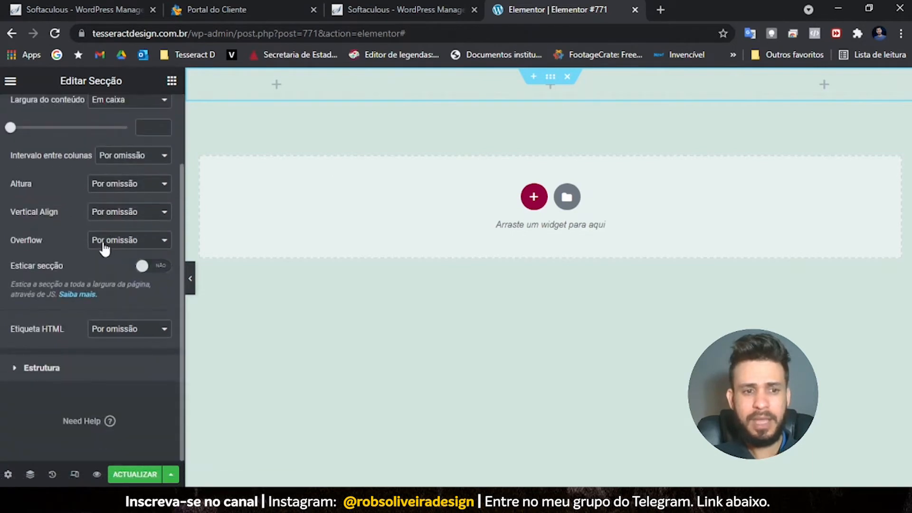
scroll(82, 265, "up", 2)
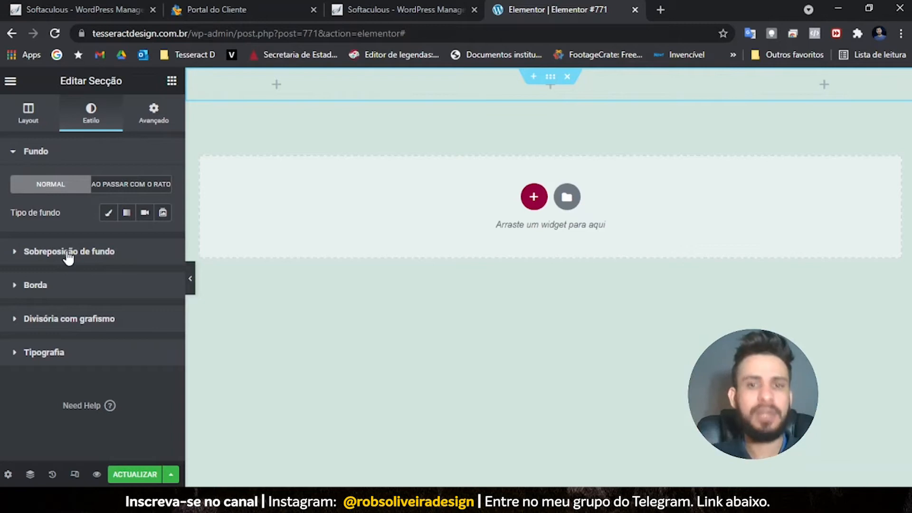
left_click(28, 117)
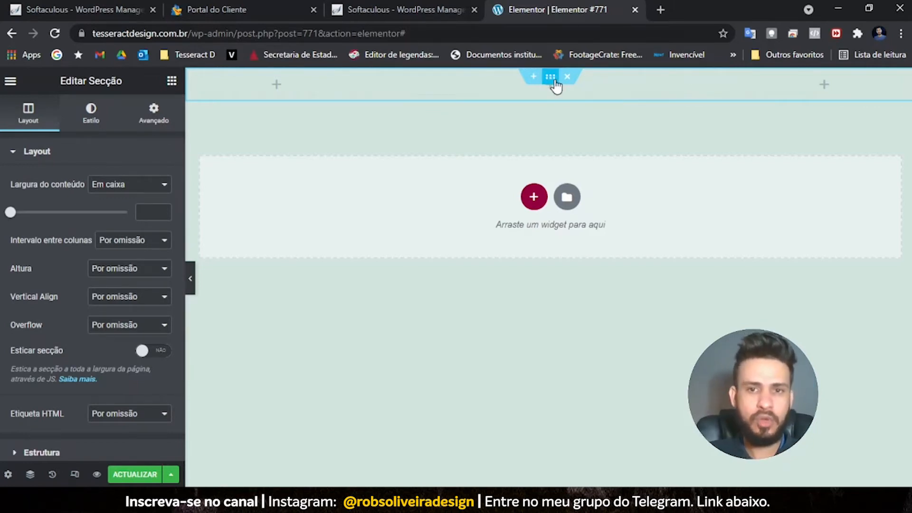
left_click(93, 111)
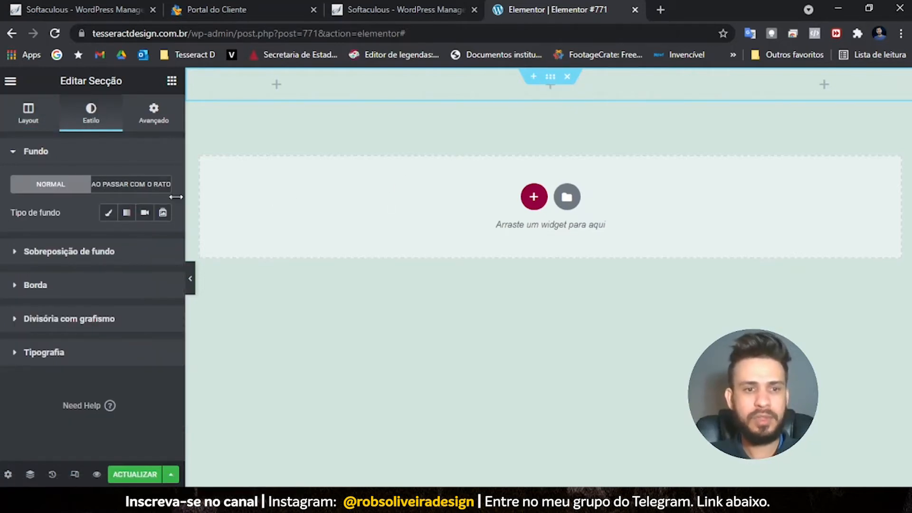
- Switch the section background from Clássico to Gradiente, giving Linear 180° with a pink second colour
left_click(109, 213)
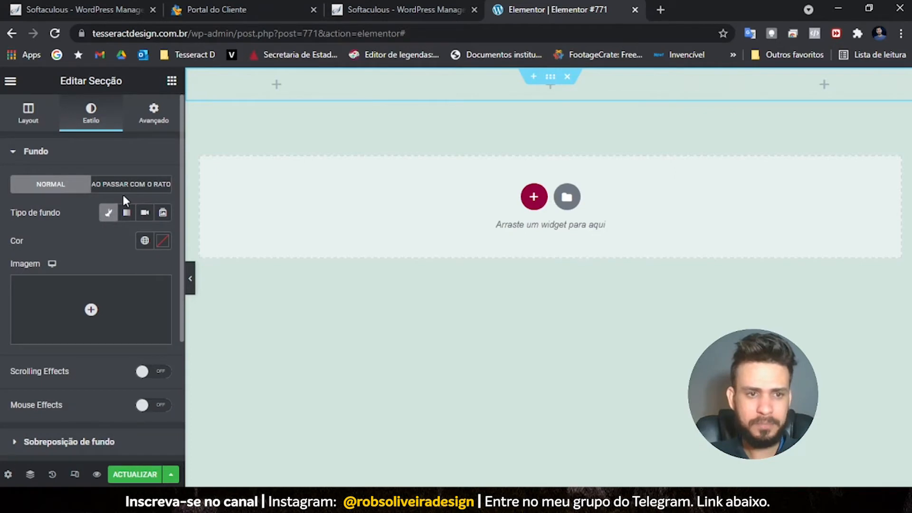
left_click(126, 212)
scroll(143, 283, "down", 1)
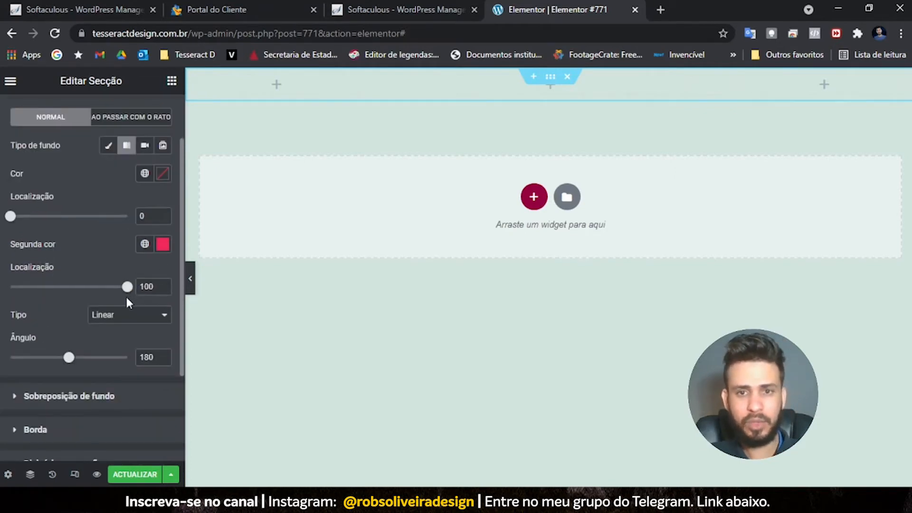
scroll(161, 214, "up", 1)
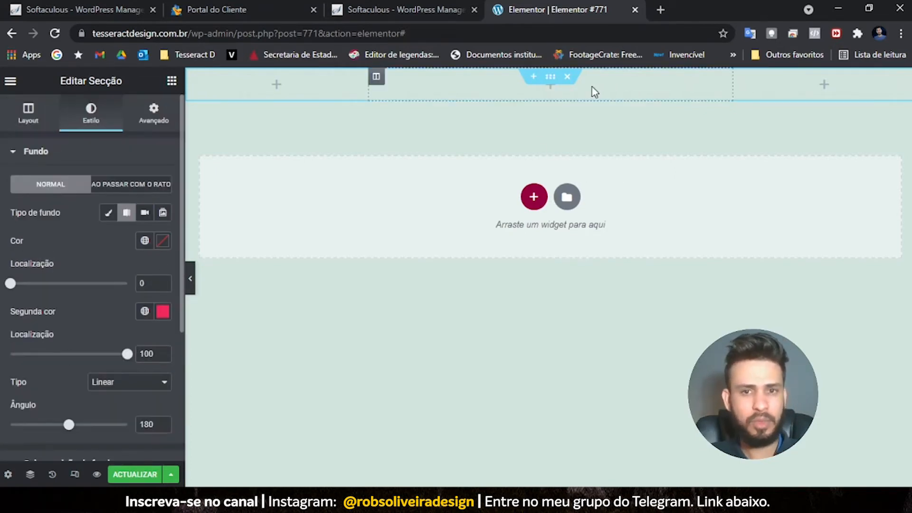
- Switch back to a classic background and upload FundoBar.jpg from the image bank folder
left_click(108, 214)
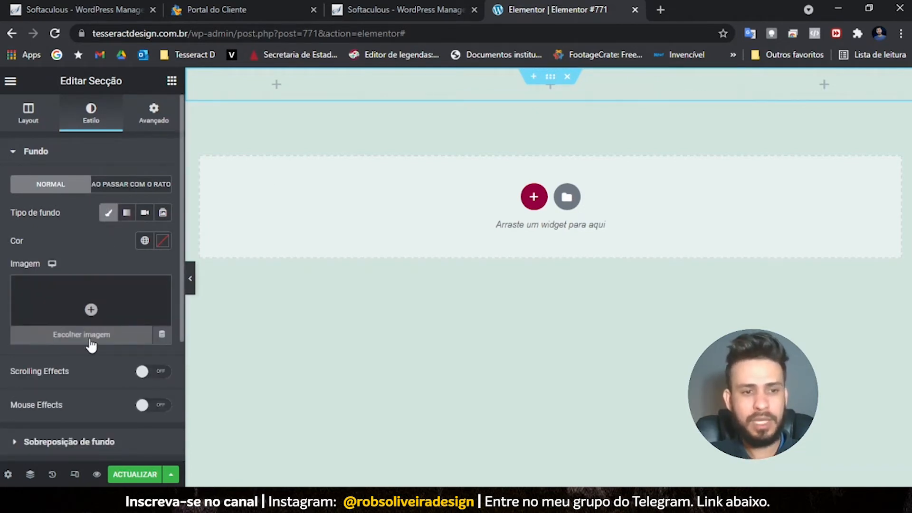
left_click(92, 311)
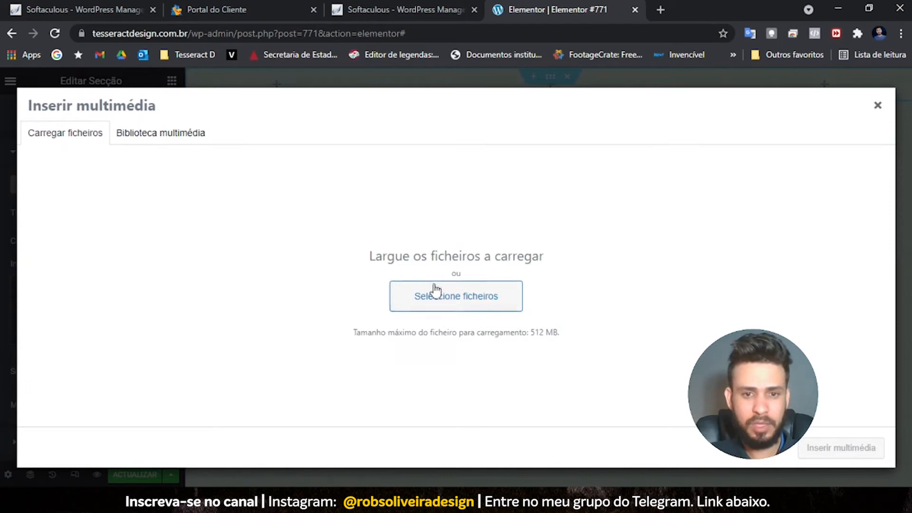
left_click(470, 298)
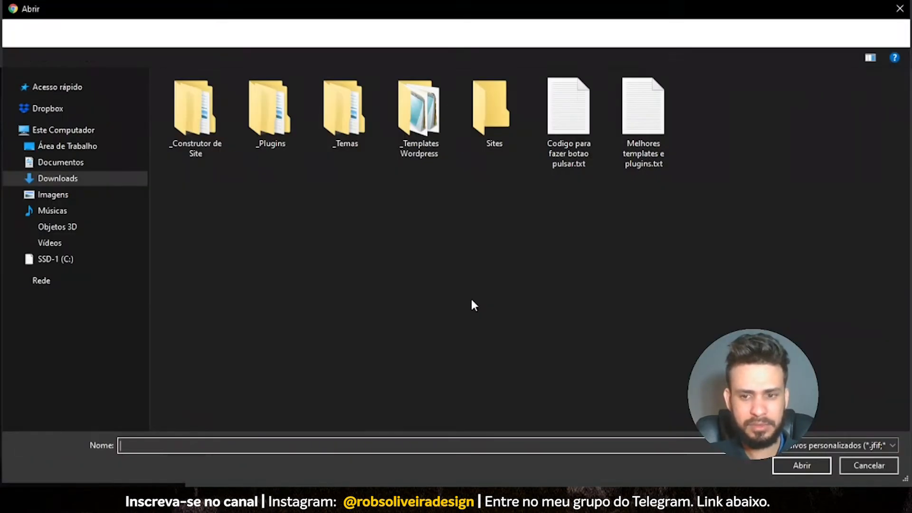
left_click(53, 194)
double_click(416, 202)
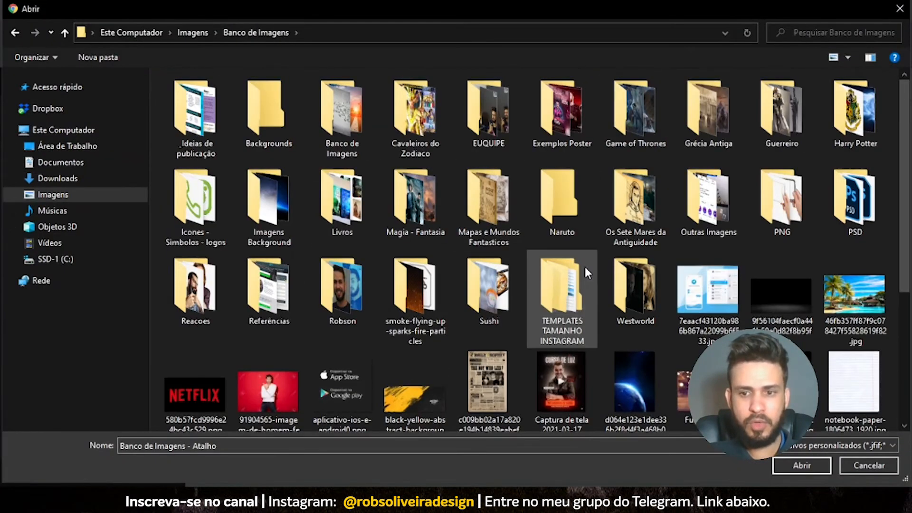
scroll(583, 264, "down", 3)
left_click(715, 247)
left_click(802, 464)
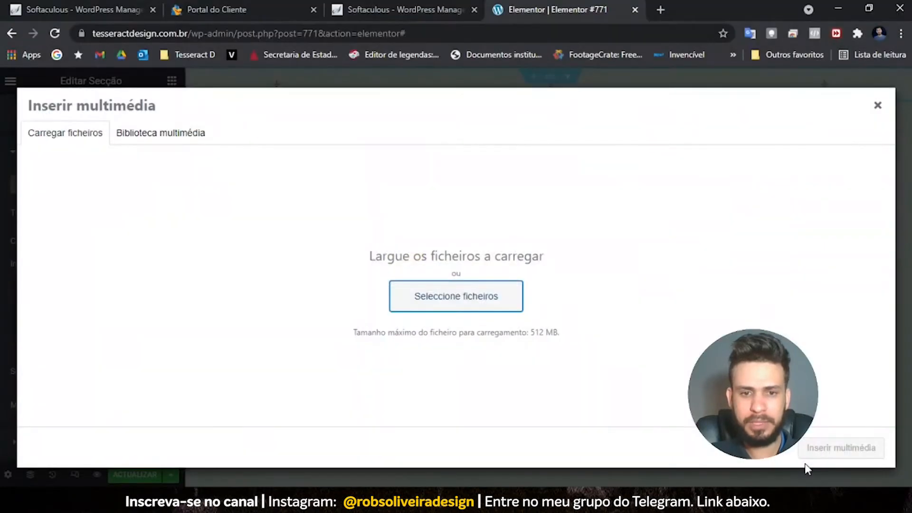
- Check the FundoBar.jpg file details and insert it as the section's background image
left_click_drag(731, 265, 705, 264)
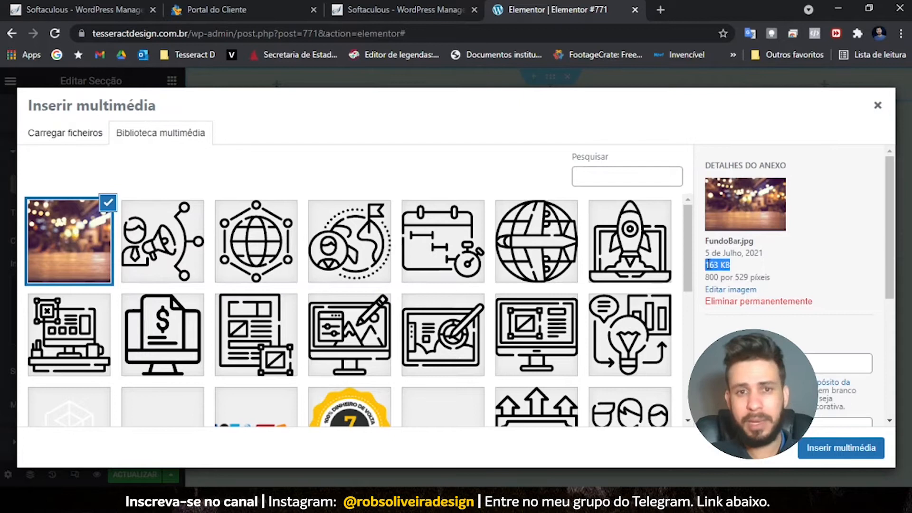
left_click(744, 264)
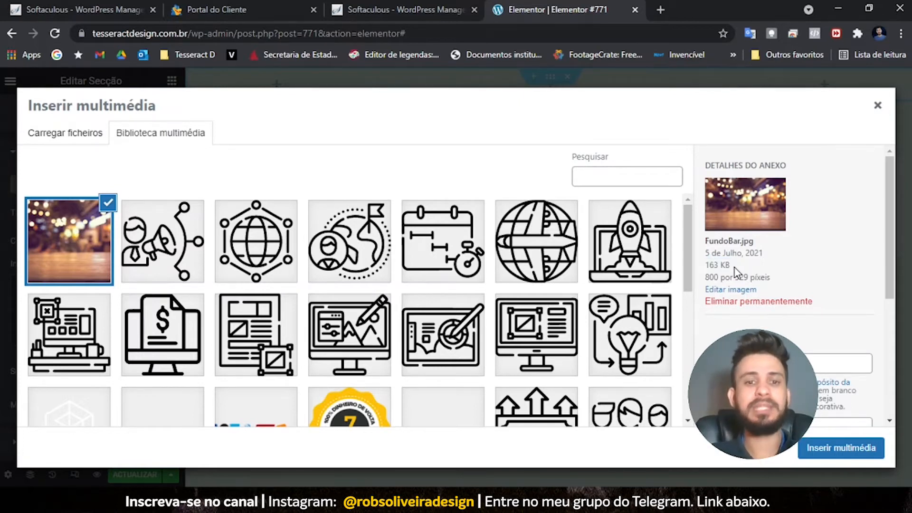
left_click_drag(734, 266, 706, 269)
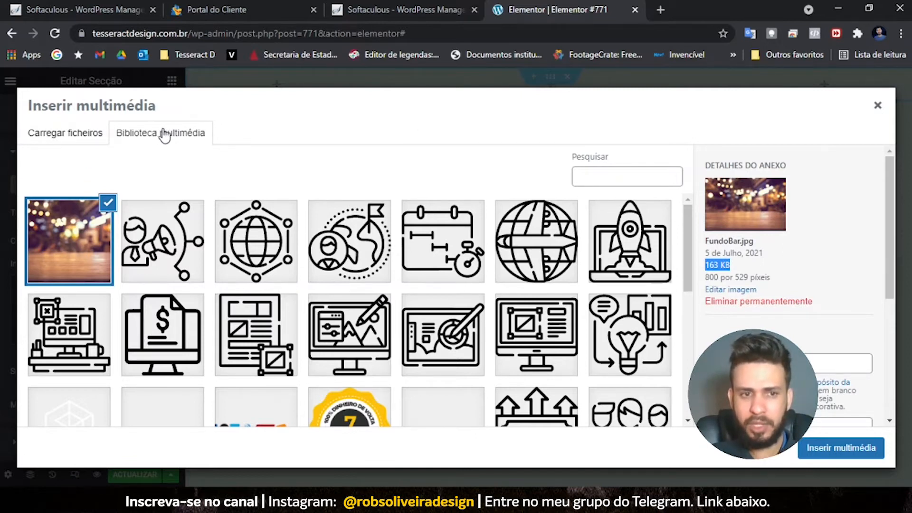
scroll(138, 264, "down", 8)
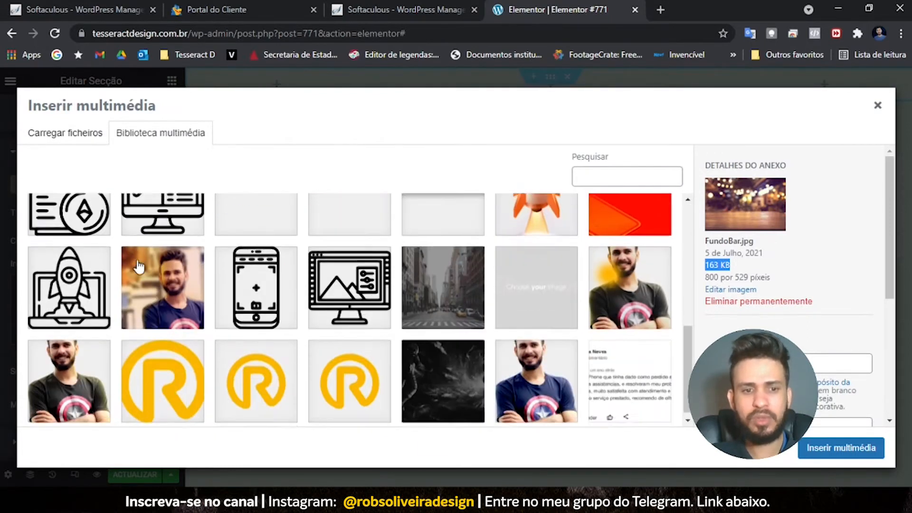
scroll(138, 264, "up", 10)
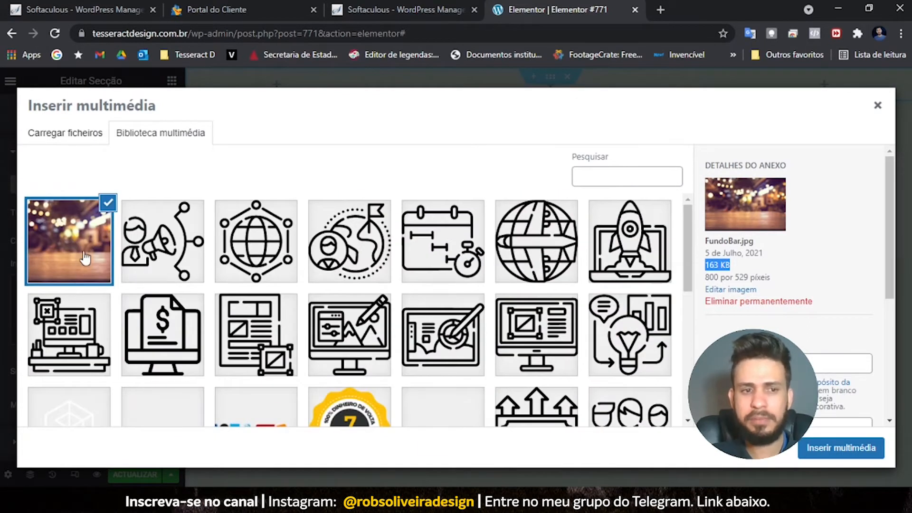
left_click(839, 450)
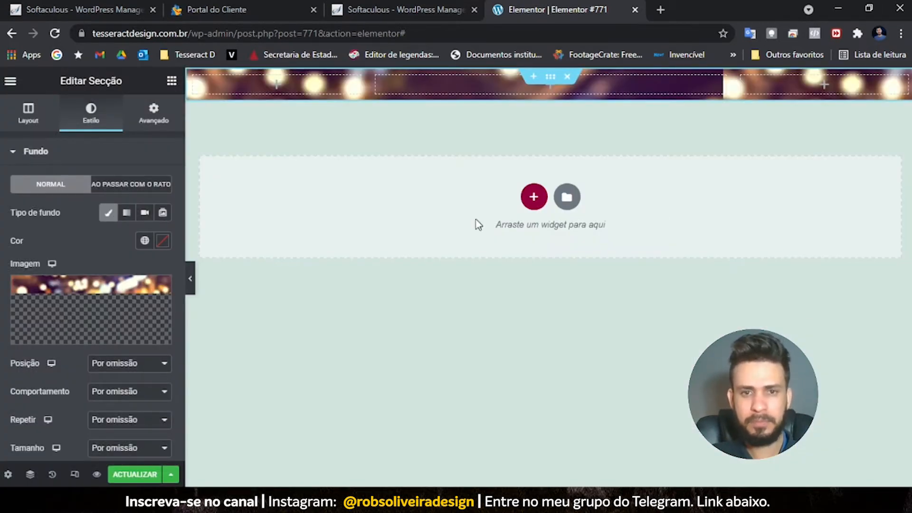
- Give the bokeh section an Altura mínima of 550 px
left_click(550, 79)
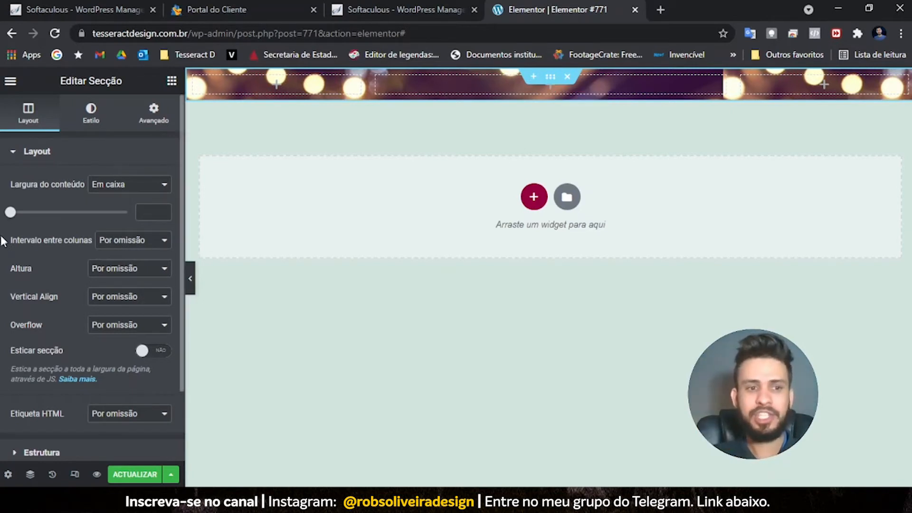
left_click(129, 270)
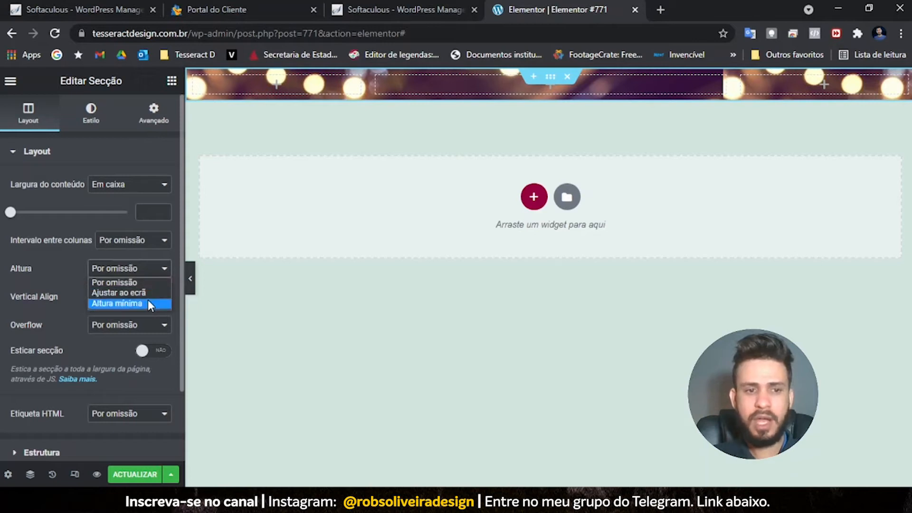
left_click(147, 300)
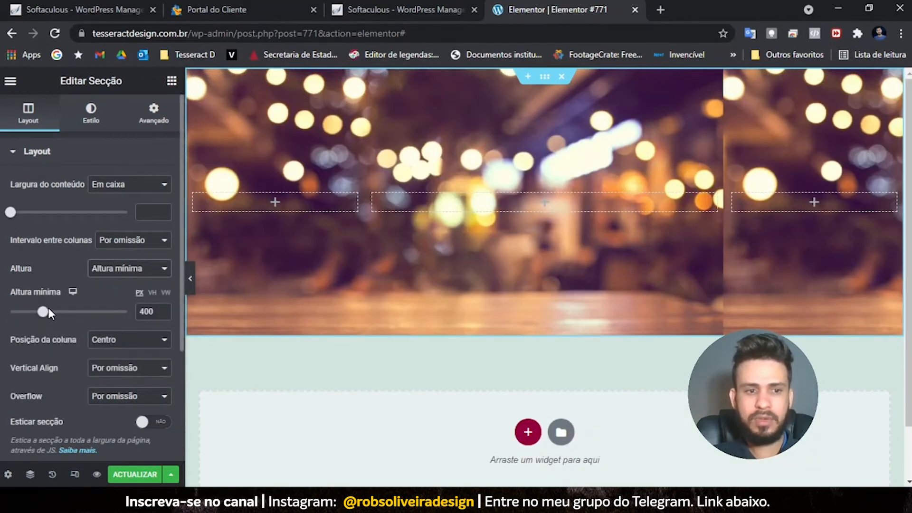
left_click_drag(48, 314, 52, 317)
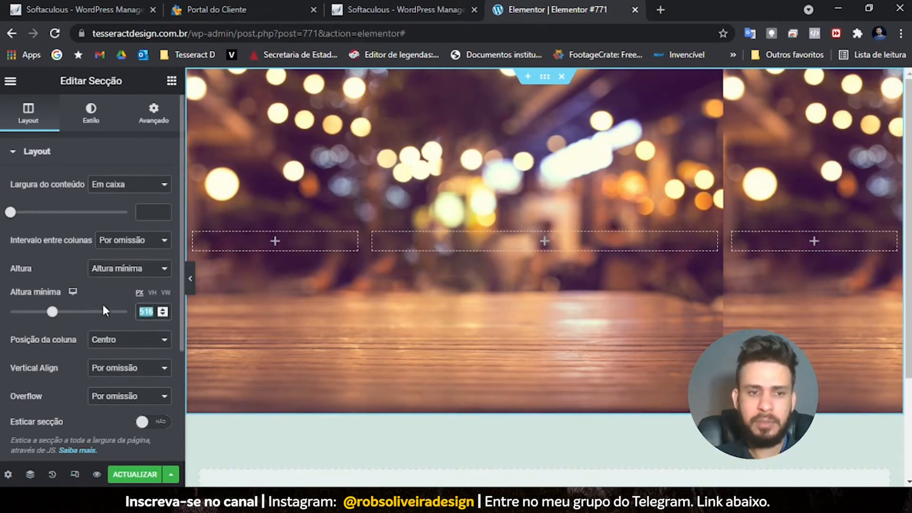
type("550")
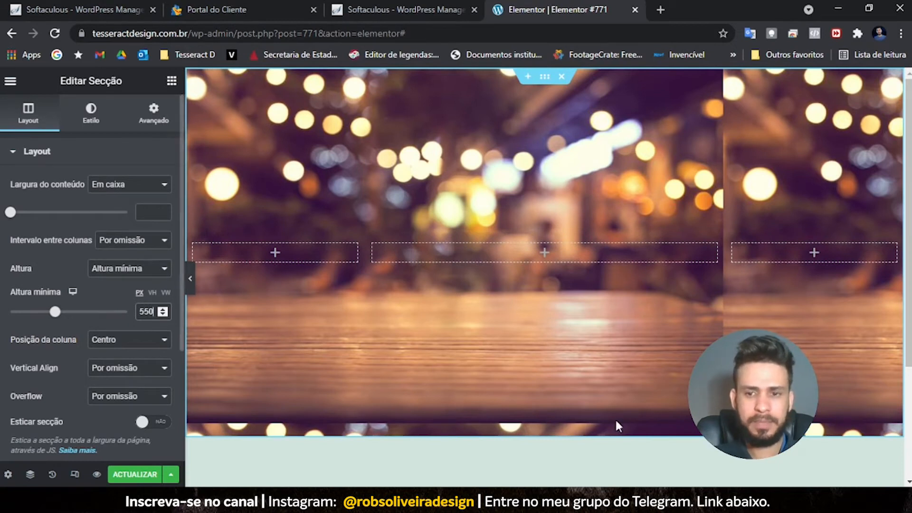
left_click(85, 121)
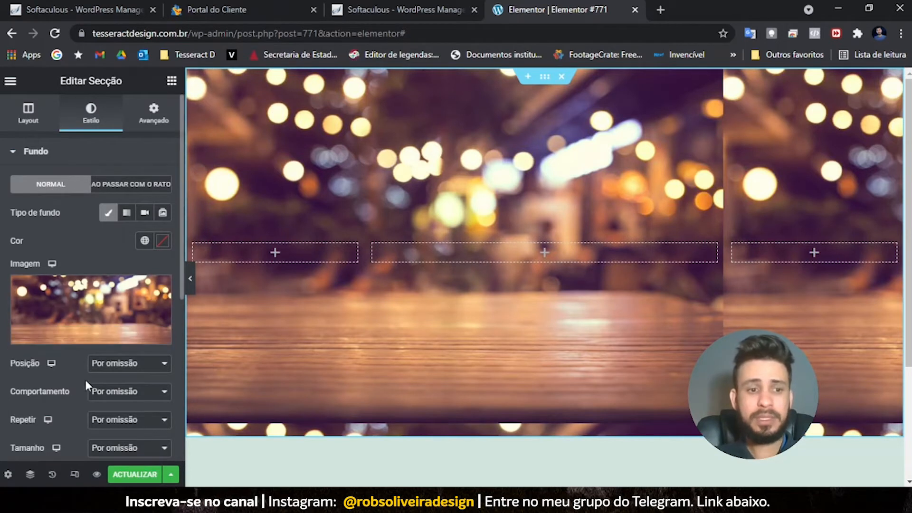
- Centre the background photo, briefly trying fixed attachment before restoring the default
left_click(104, 367)
left_click(102, 255)
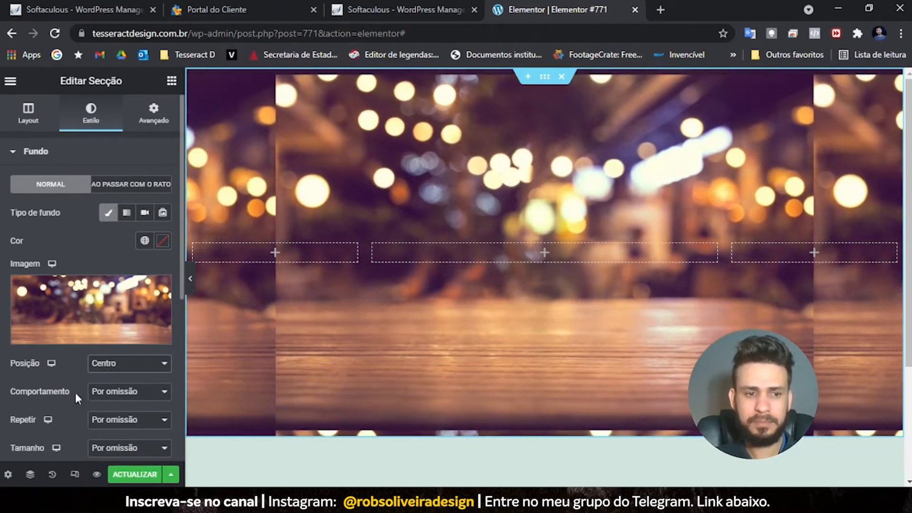
left_click(119, 392)
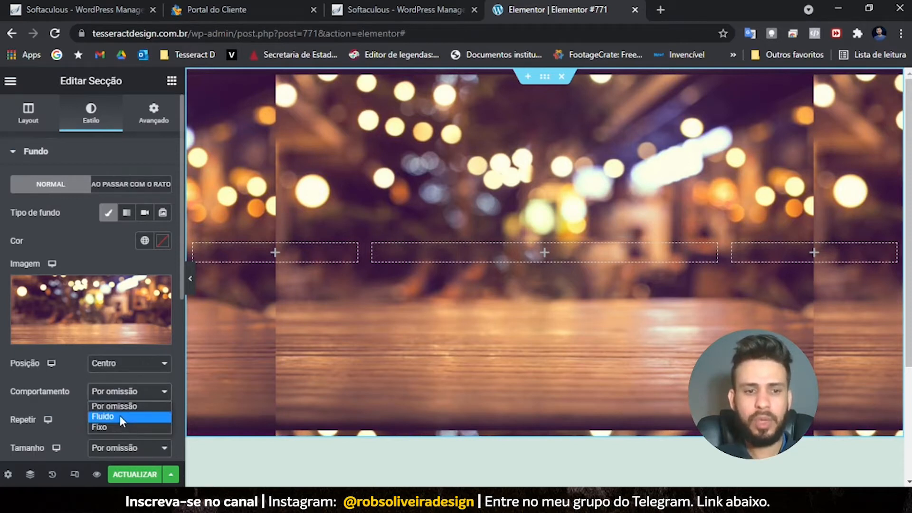
left_click(127, 426)
scroll(511, 241, "down", 1)
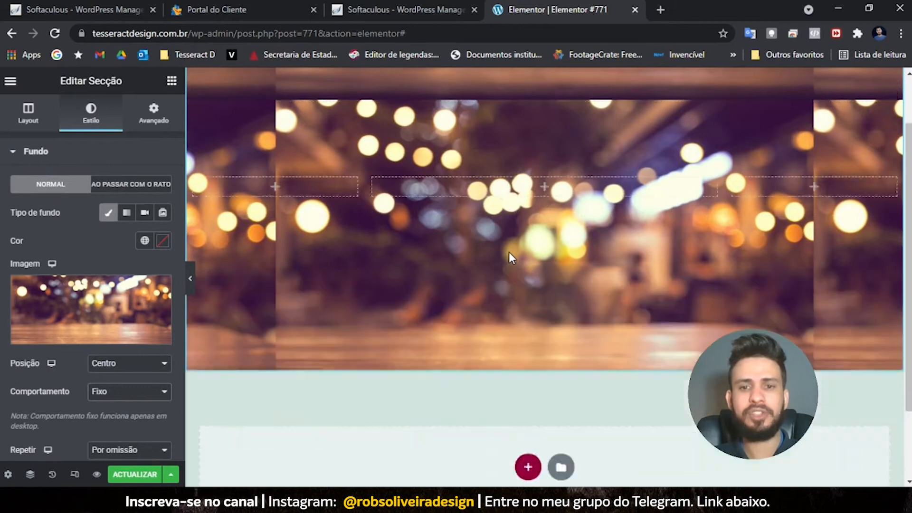
scroll(508, 256, "up", 2)
left_click(124, 396)
left_click(134, 403)
scroll(463, 241, "down", 3)
scroll(463, 241, "up", 3)
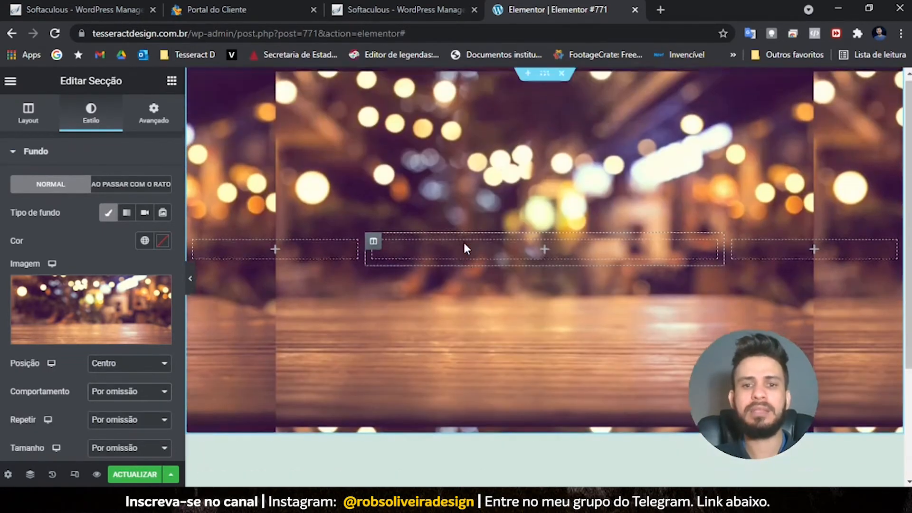
- Set background repeat to Não repetir and size to Capa, then save the page
left_click(126, 420)
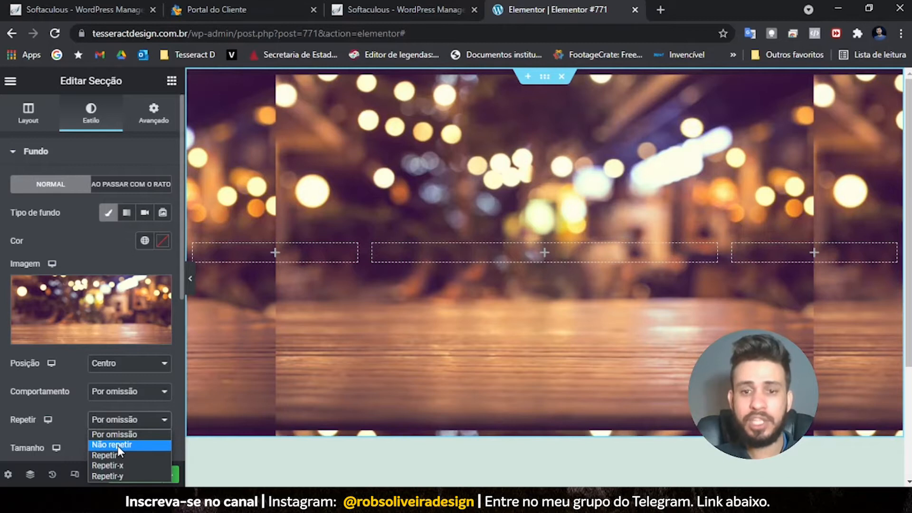
left_click(118, 446)
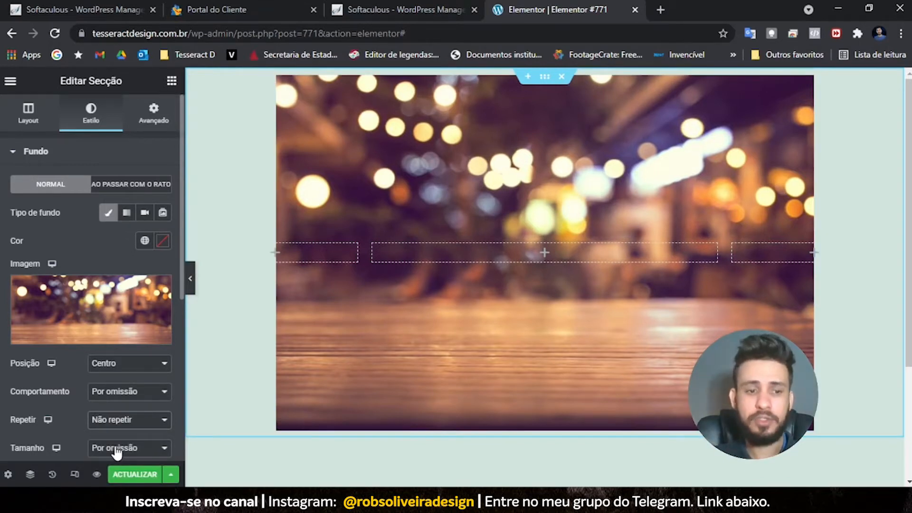
scroll(116, 448, "down", 4)
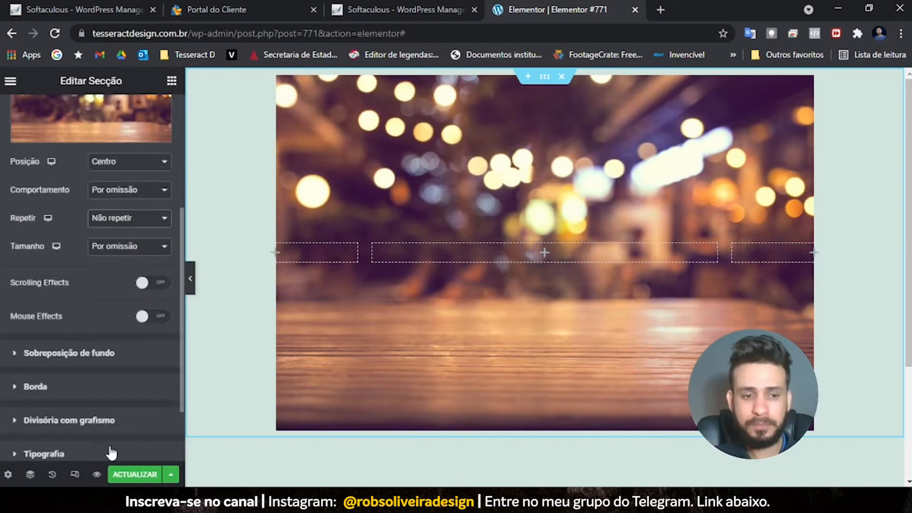
left_click(125, 247)
left_click(124, 280)
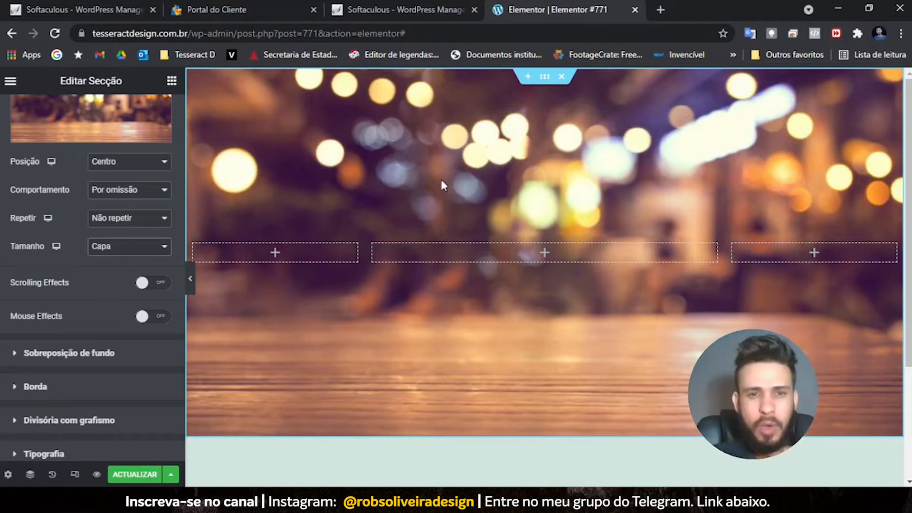
left_click(134, 477)
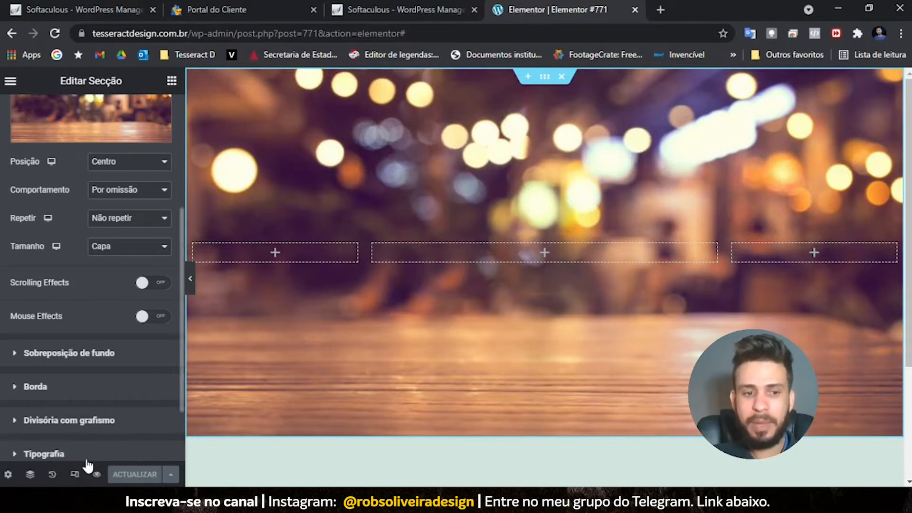
- Preview the bokeh hero page in its own tab, then return to the Elementor editor
left_click(97, 474)
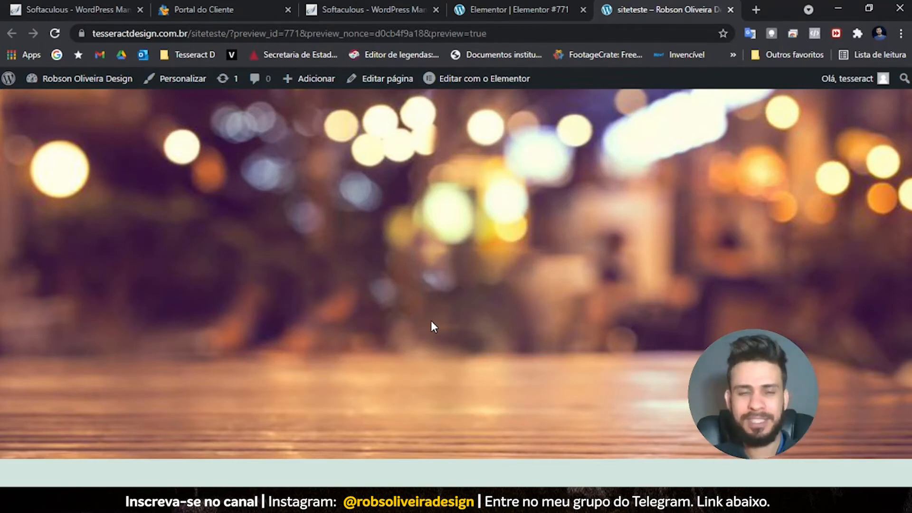
left_click(513, 5)
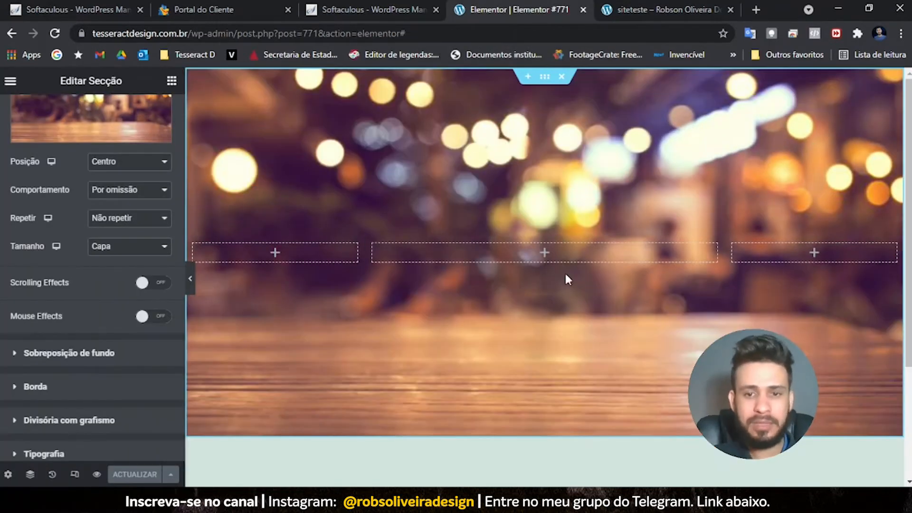
scroll(102, 195, "up", 4)
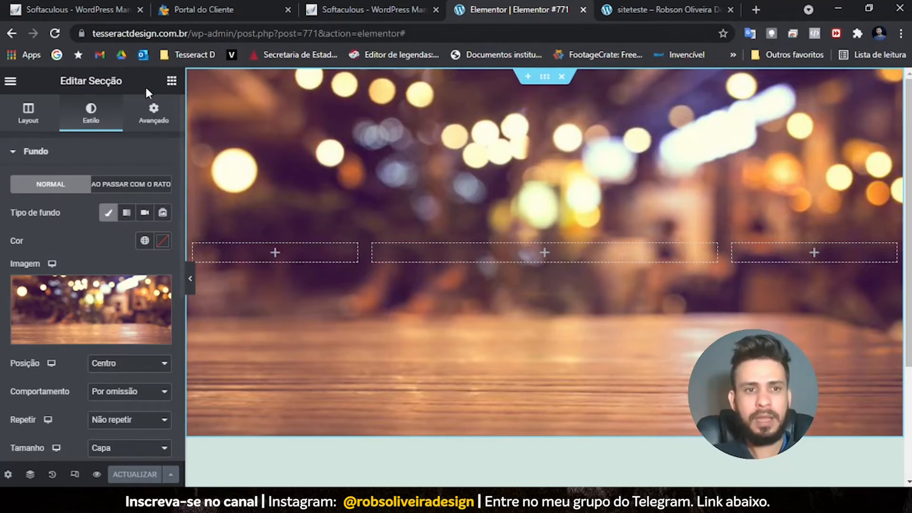
- Drag a Título heading widget into the middle column and type the TESTE text
left_click(171, 82)
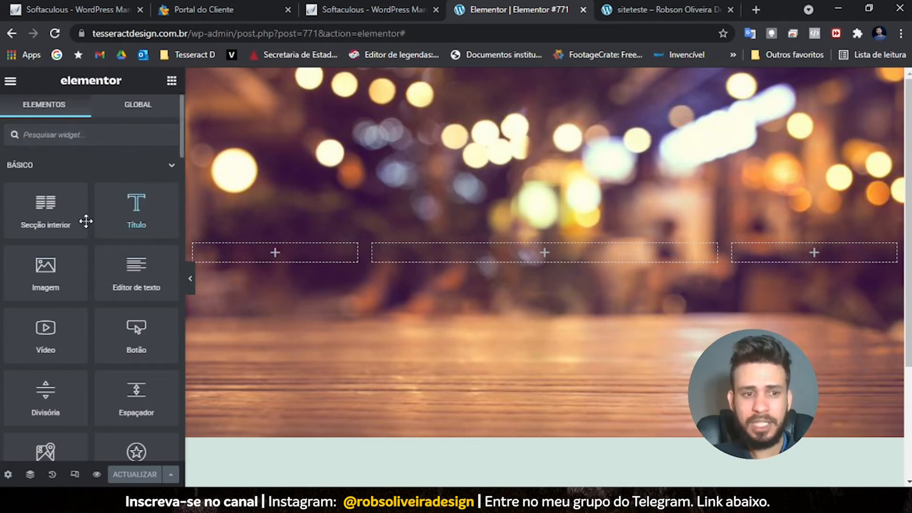
scroll(58, 264, "down", 2)
scroll(67, 387, "up", 2)
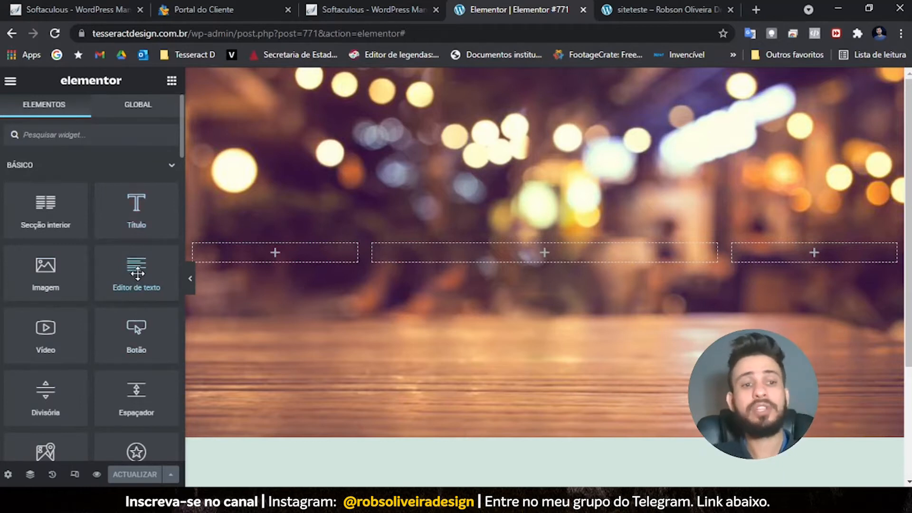
left_click_drag(136, 207, 332, 173)
type("TESTE")
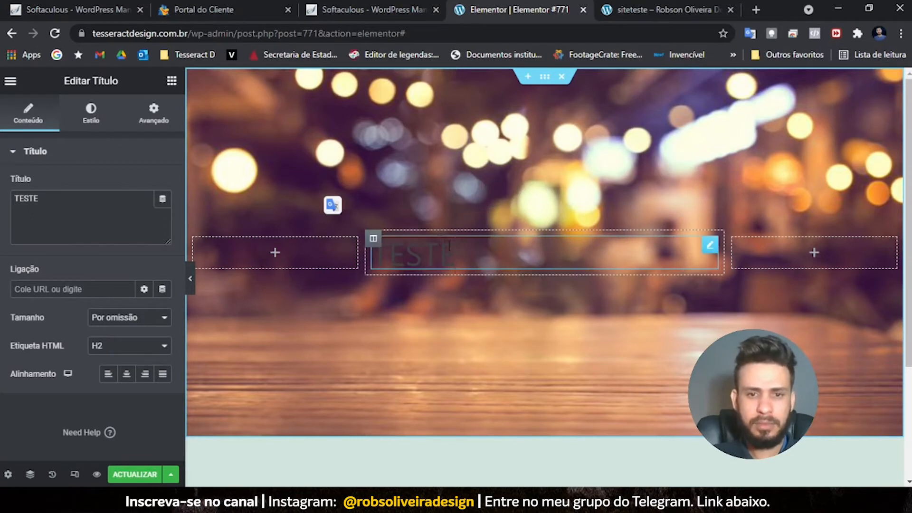
- Try bold and italic inline formatting on the heading letters, then remove it and reselect TESTE
left_click_drag(461, 250, 374, 248)
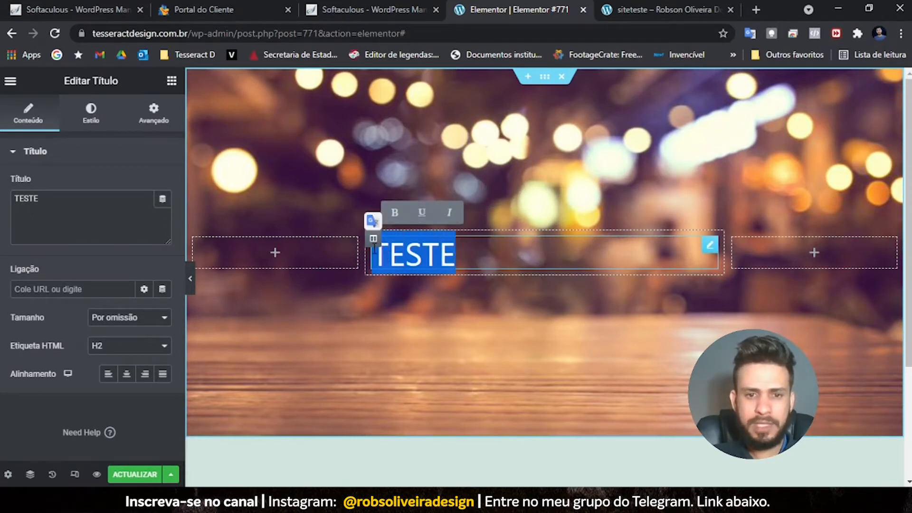
left_click(393, 214)
left_click(389, 220)
left_click(402, 212)
left_click(449, 213)
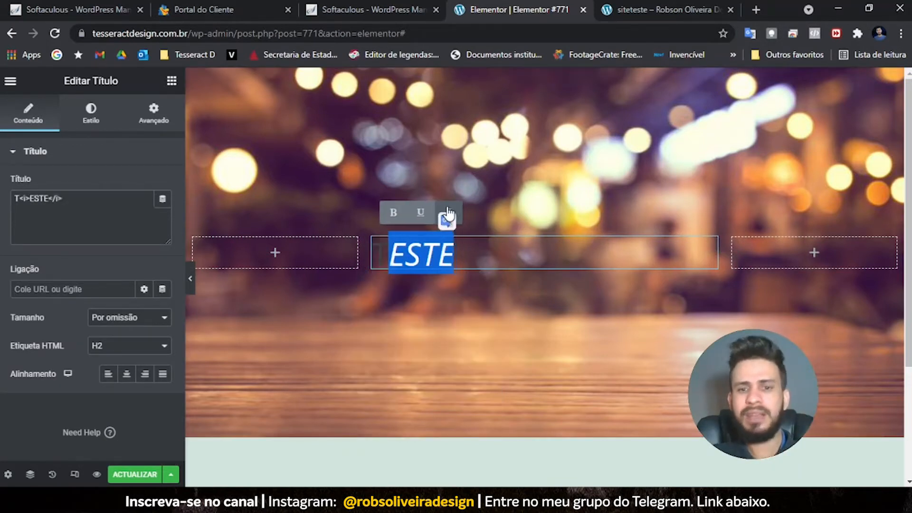
left_click(448, 212)
left_click_drag(459, 256, 343, 260)
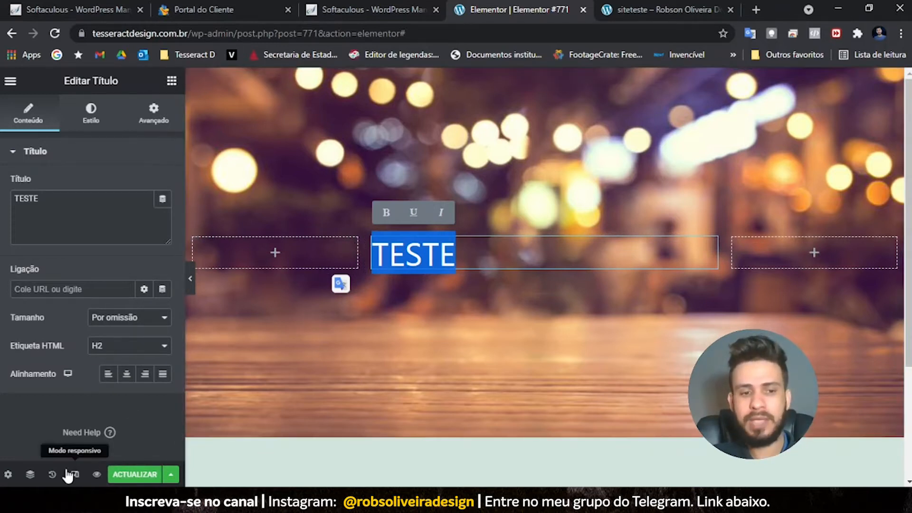
left_click(52, 474)
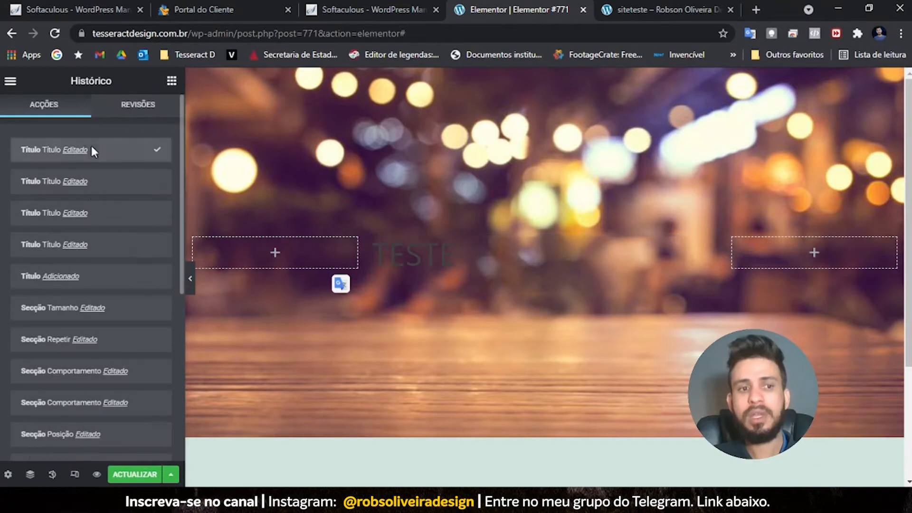
scroll(95, 370, "down", 3)
scroll(90, 428, "up", 2)
scroll(88, 447, "up", 2)
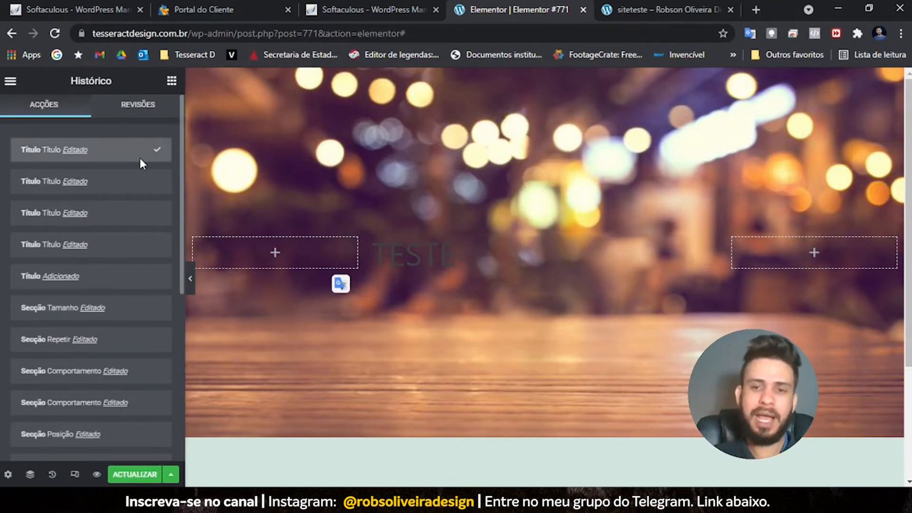
left_click(137, 104)
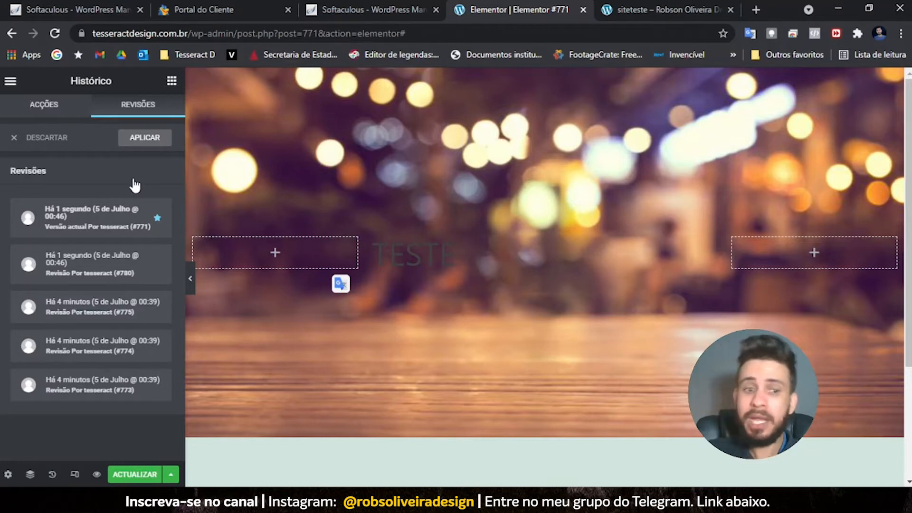
left_click(55, 109)
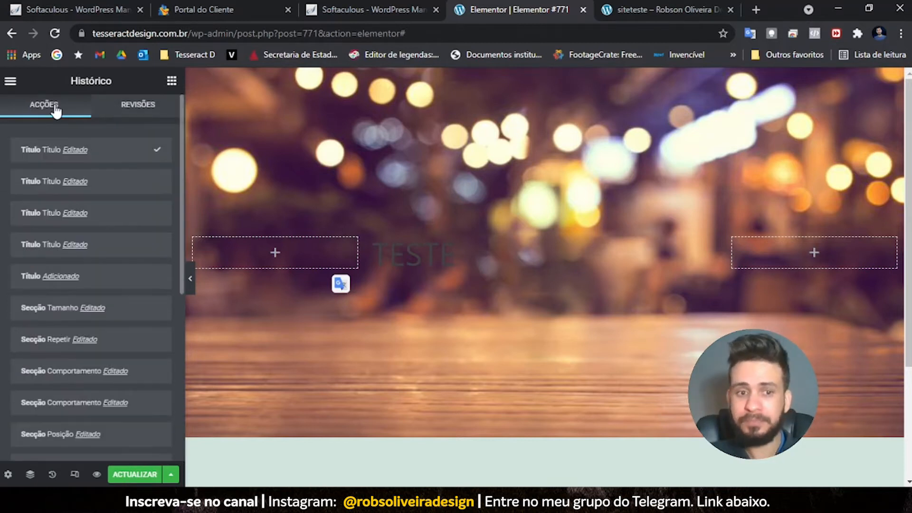
left_click(452, 254)
left_click_drag(457, 258, 372, 258)
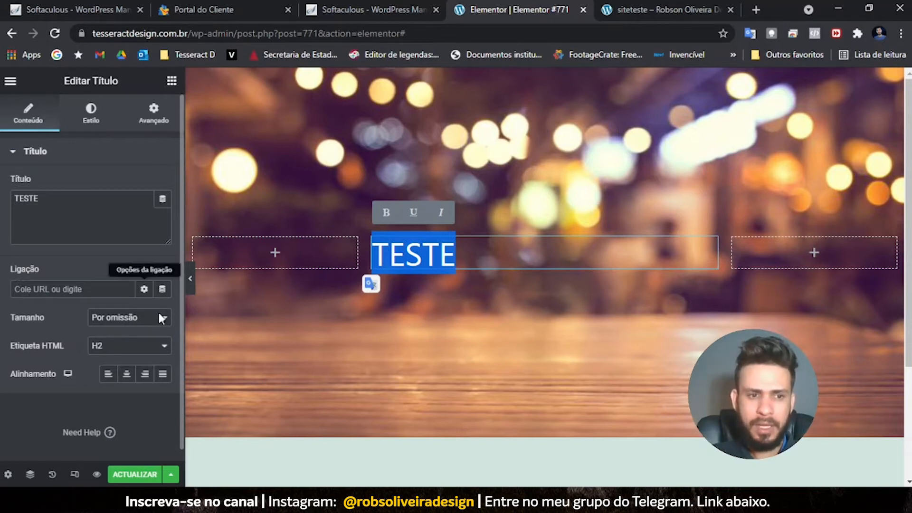
- Set the heading's HTML tag to H1 and centre-align it
left_click(154, 352)
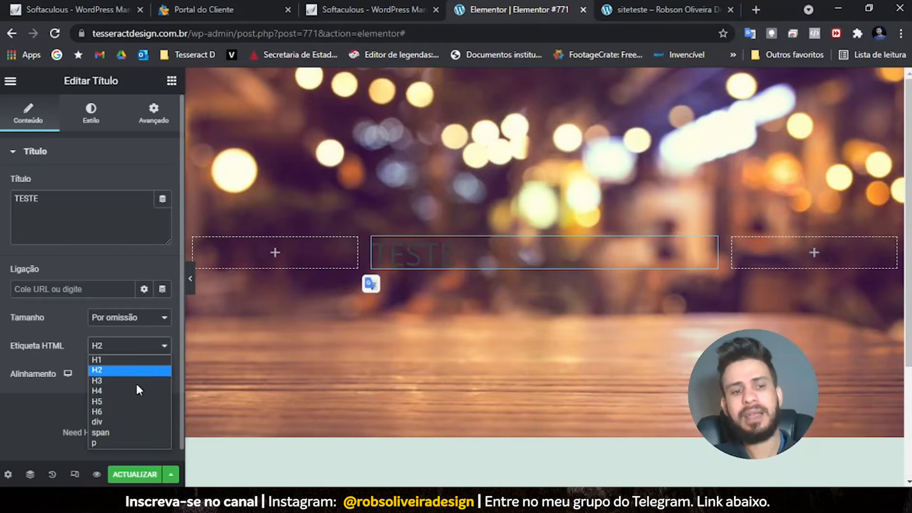
left_click(142, 362)
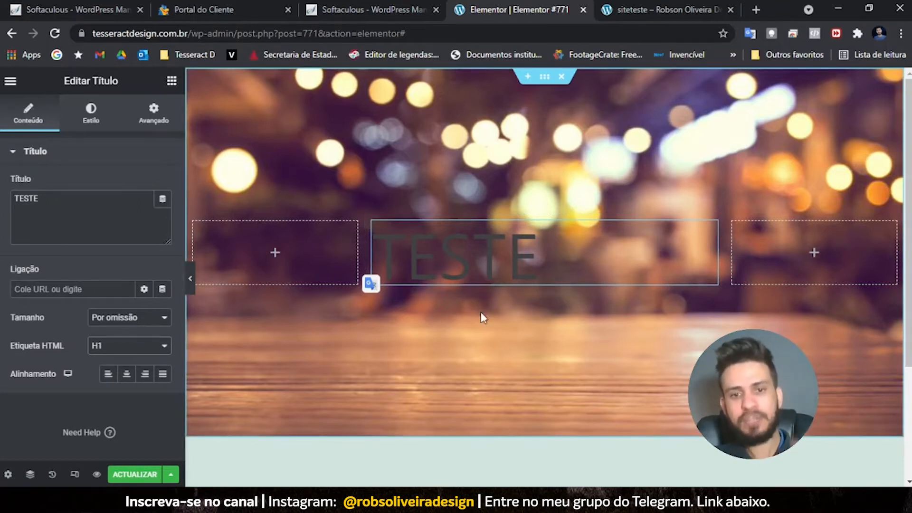
left_click(133, 350)
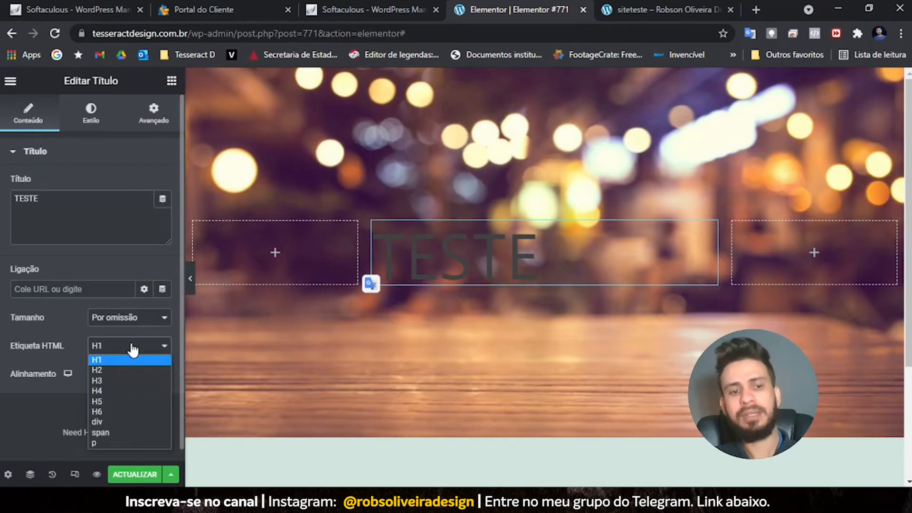
left_click(132, 350)
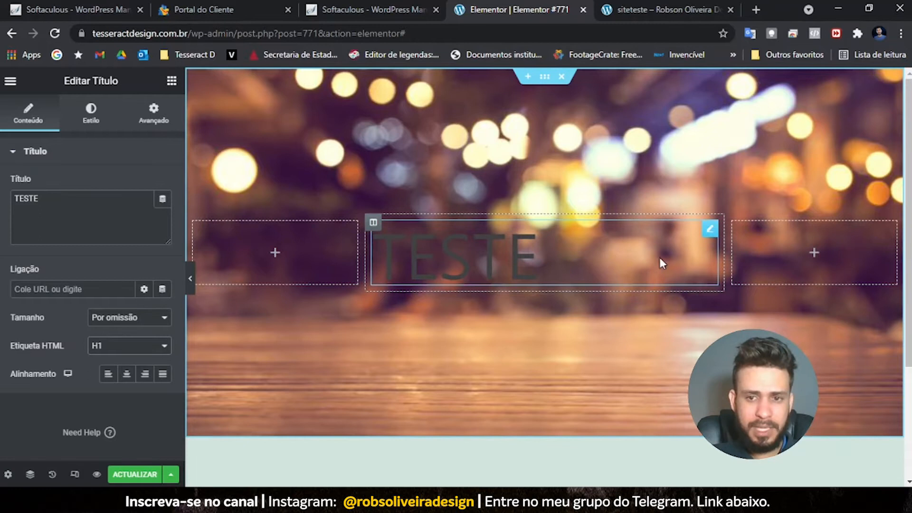
left_click(127, 374)
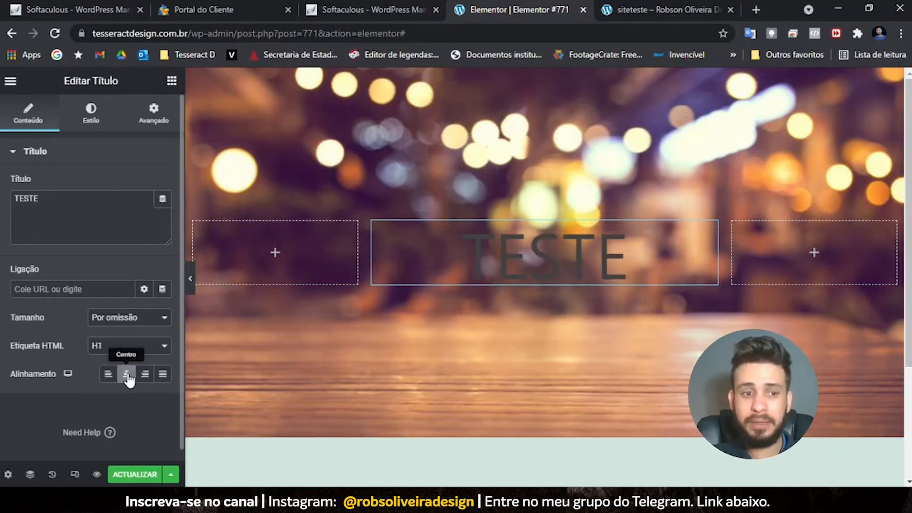
- Edit the Título field, deleting stray typed letters so it reads TESTE again
left_click(73, 201)
type("gdfgsdfgdsfgd")
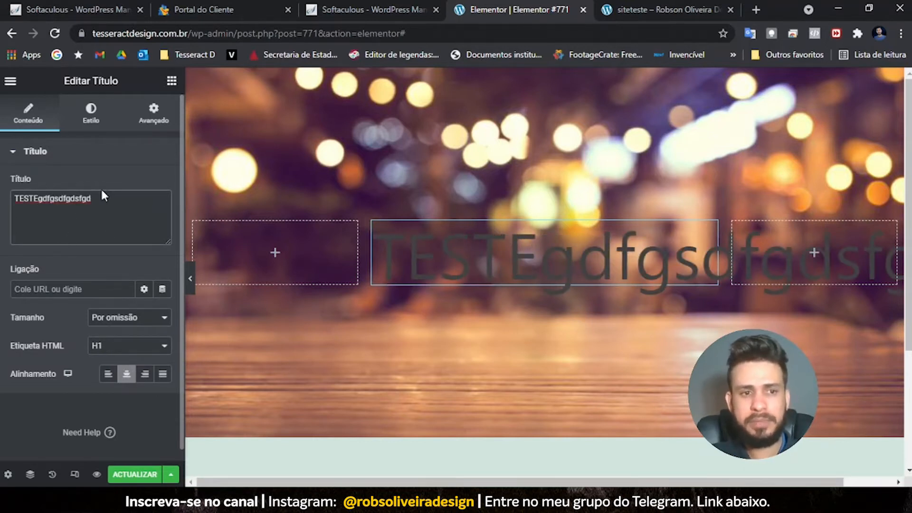
left_click_drag(92, 199, 39, 198)
key("BackSpace")
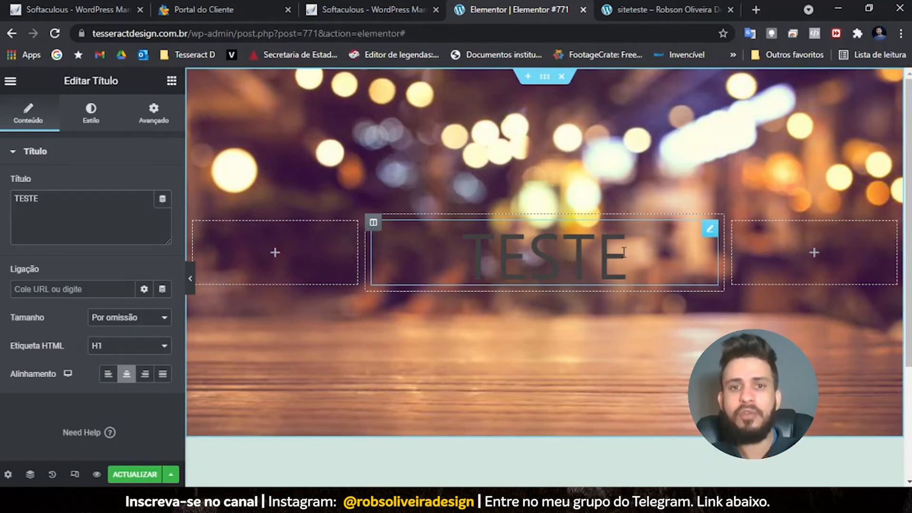
left_click(51, 203)
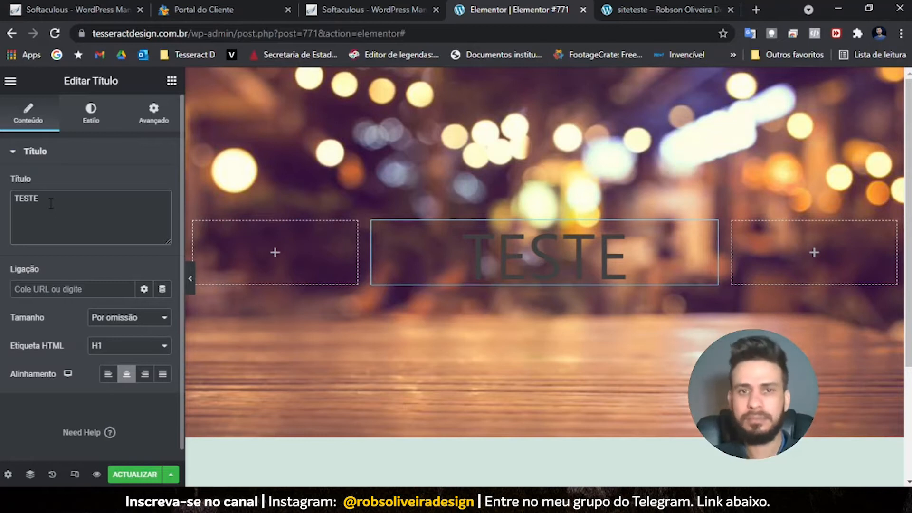
- Set the TESTE heading's text colour to ffffff and start saving it as a new global colour
left_click(86, 122)
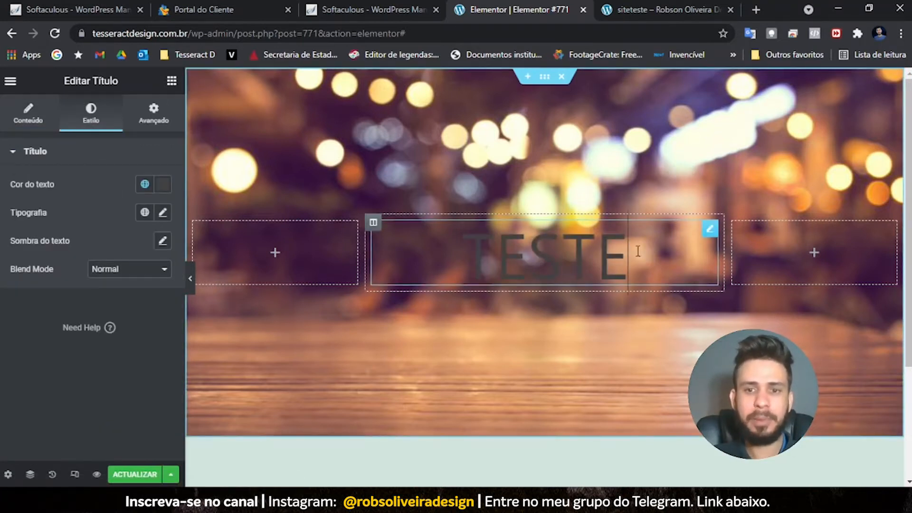
left_click_drag(638, 251, 459, 257)
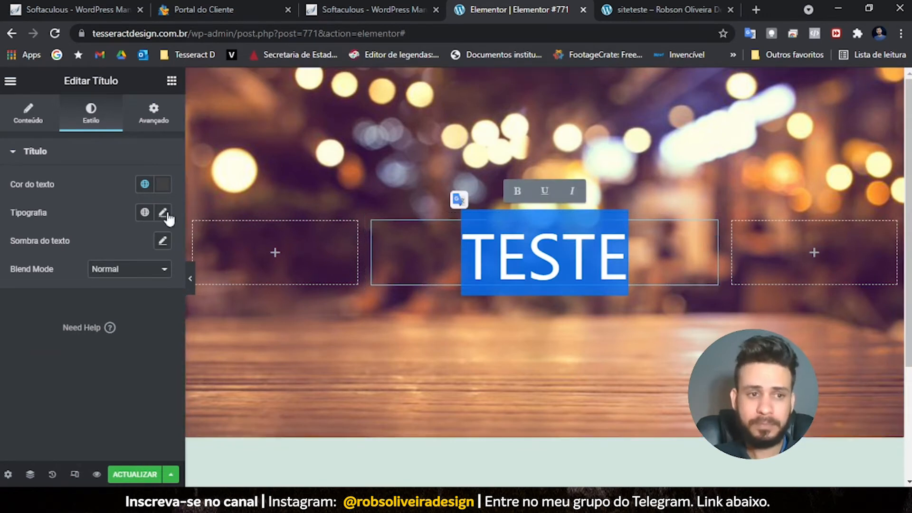
left_click(163, 185)
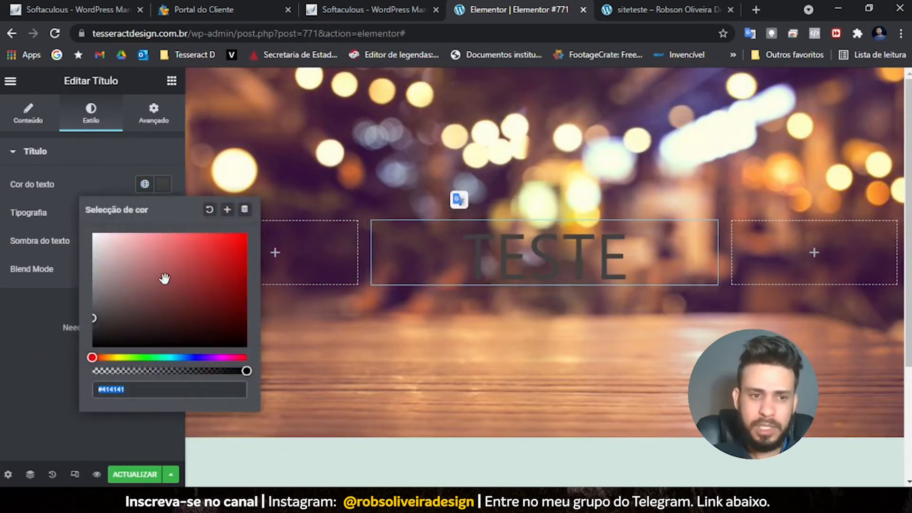
type("#FFFFFF")
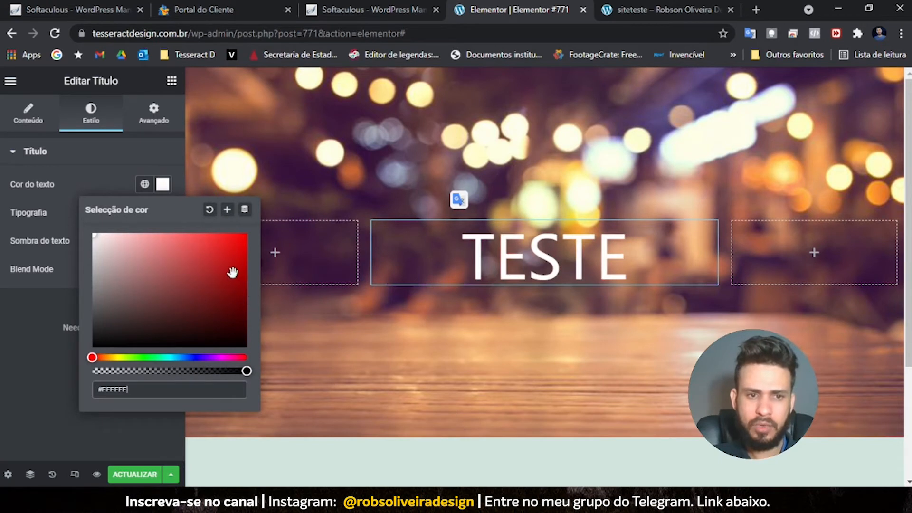
triple_click(121, 393)
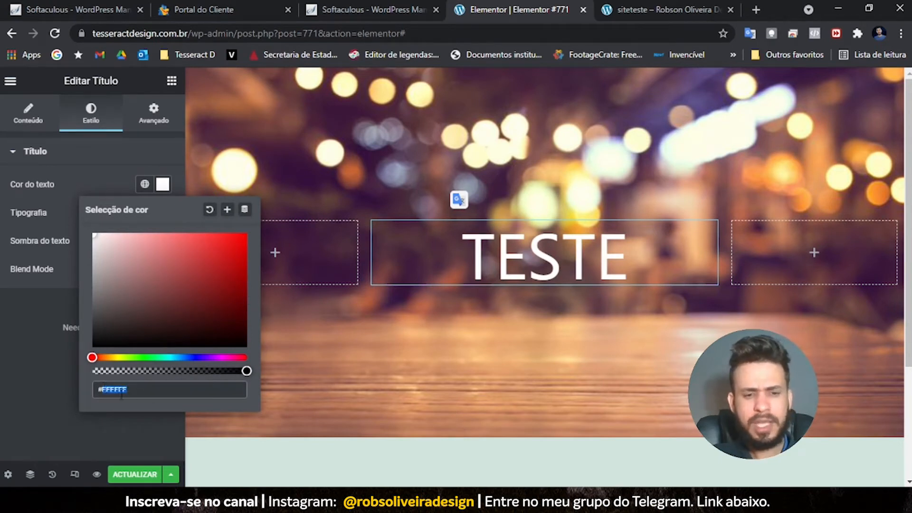
type("#sfgsdfgdfg")
triple_click(123, 391)
type("#fgdgs")
key("BackSpace")
key("BackSpace")
key("BackSpace")
key("BackSpace")
key("BackSpace")
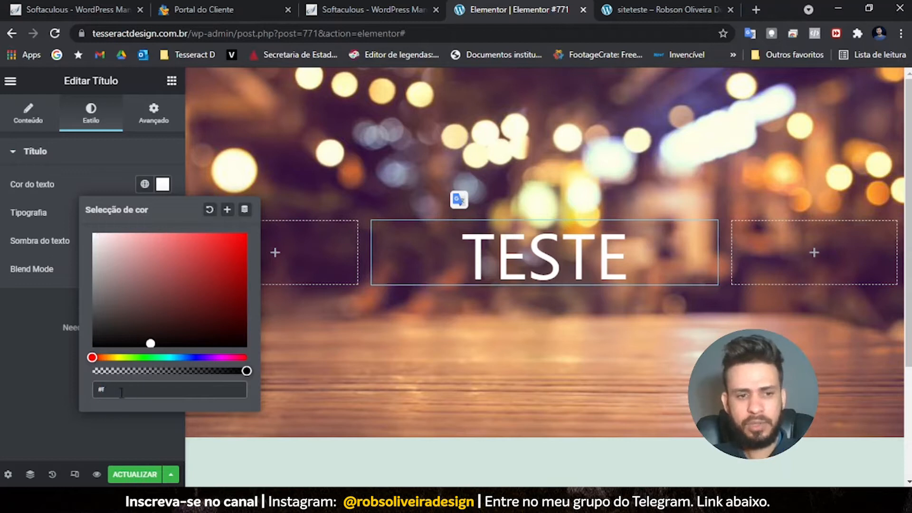
type("ffffff")
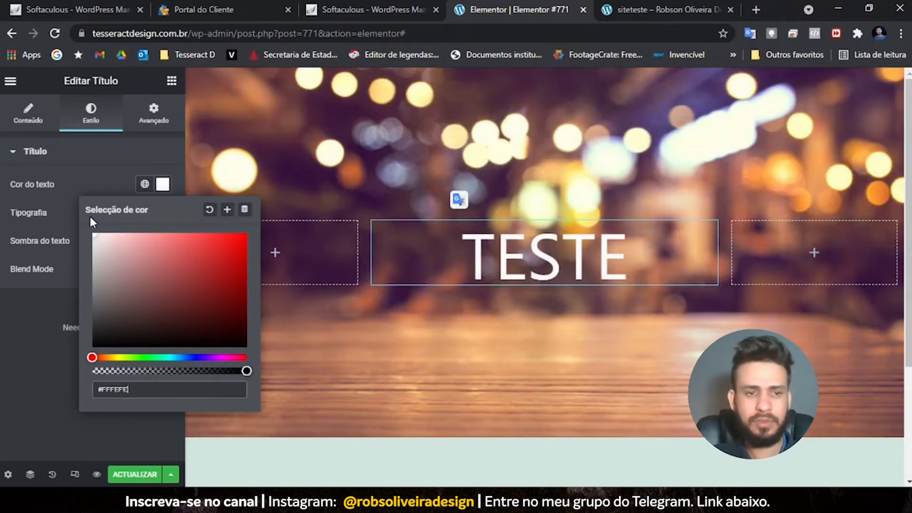
left_click(227, 211)
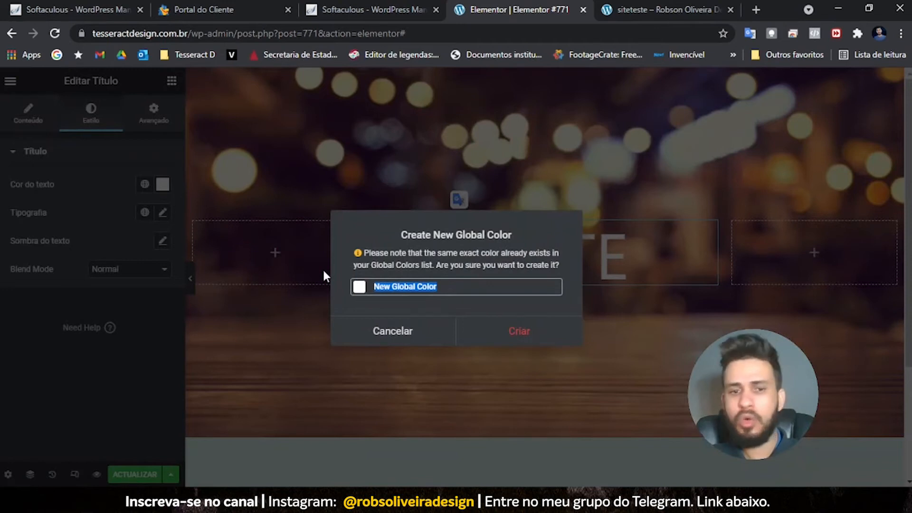
- Cancel the duplicate global colour and link the heading to Branco, after trying Laranja and Azul
left_click(392, 332)
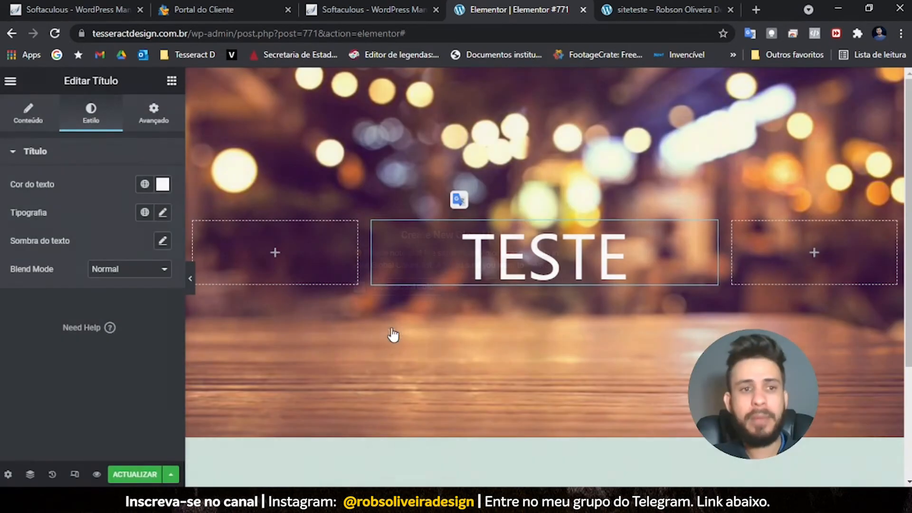
left_click(144, 185)
scroll(85, 323, "down", 2)
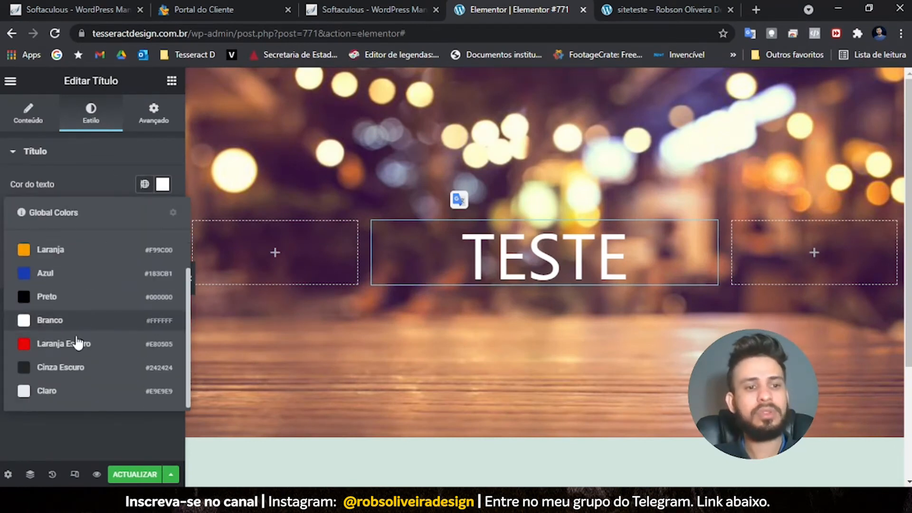
scroll(79, 351, "up", 2)
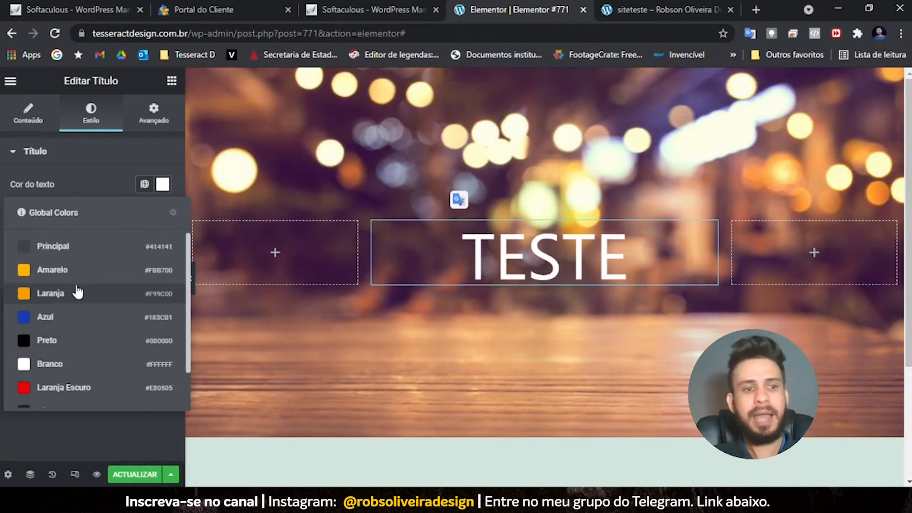
left_click(75, 292)
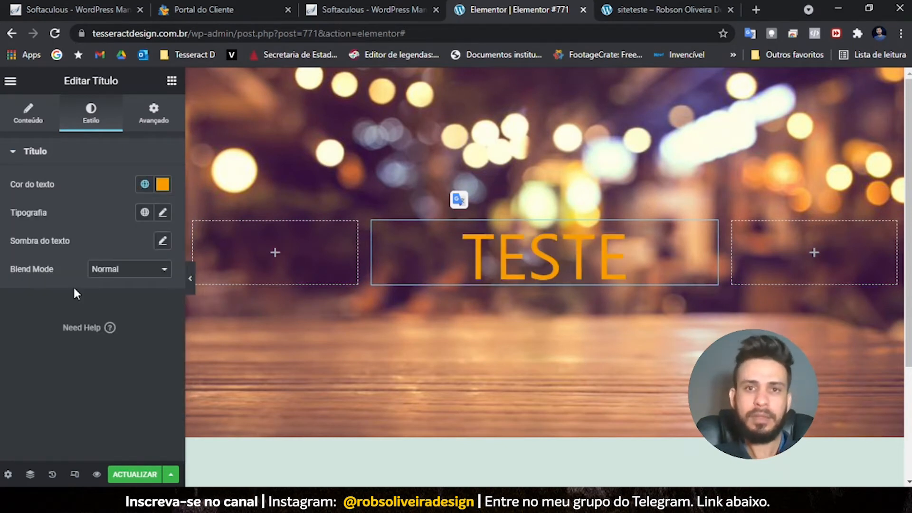
left_click(145, 184)
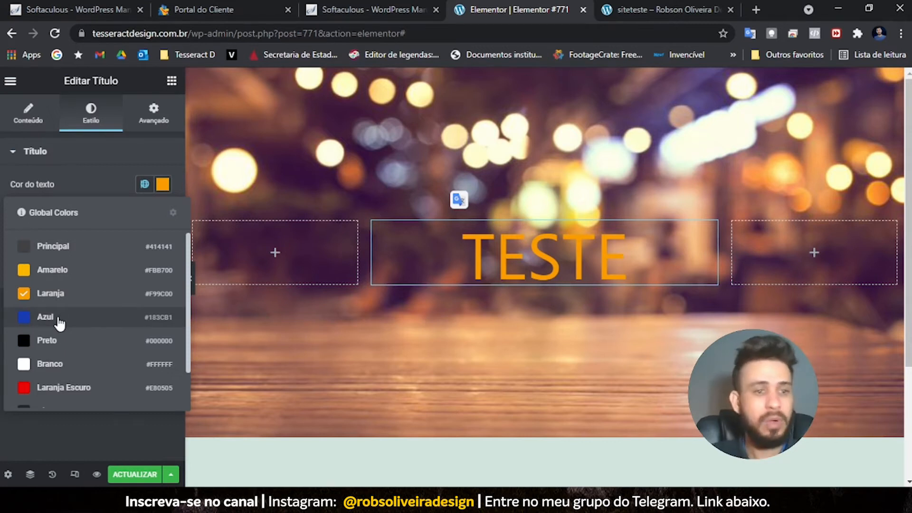
left_click(58, 318)
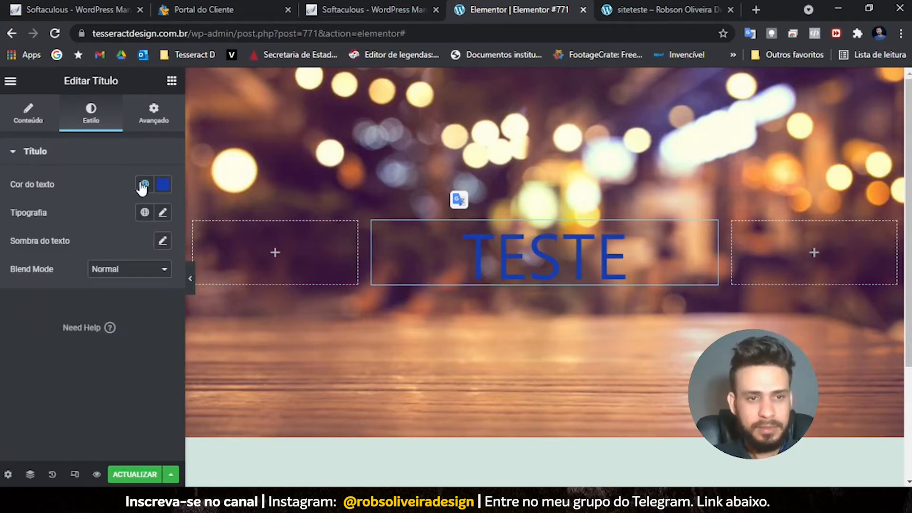
left_click(142, 186)
scroll(61, 305, "down", 2)
left_click(68, 326)
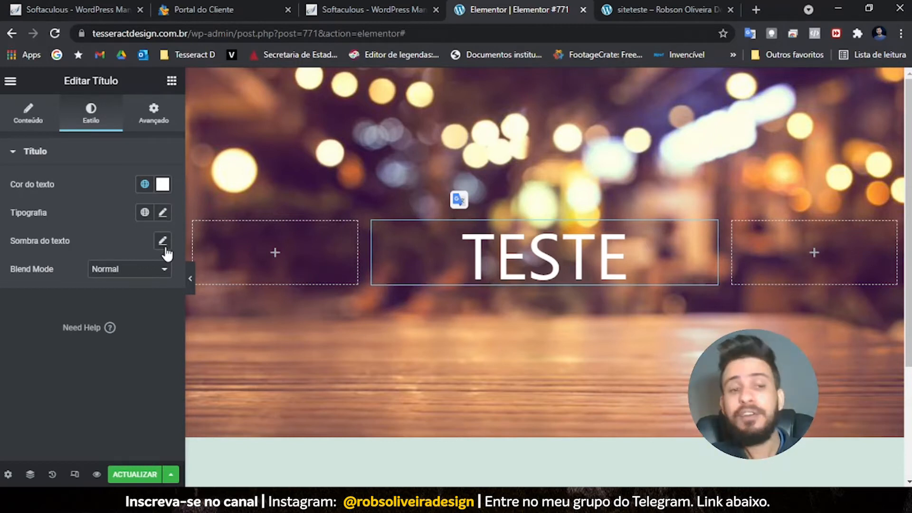
- Apply the global font Lexend to TESTE after trying Intelo, Intelo400 and Lato
left_click(147, 213)
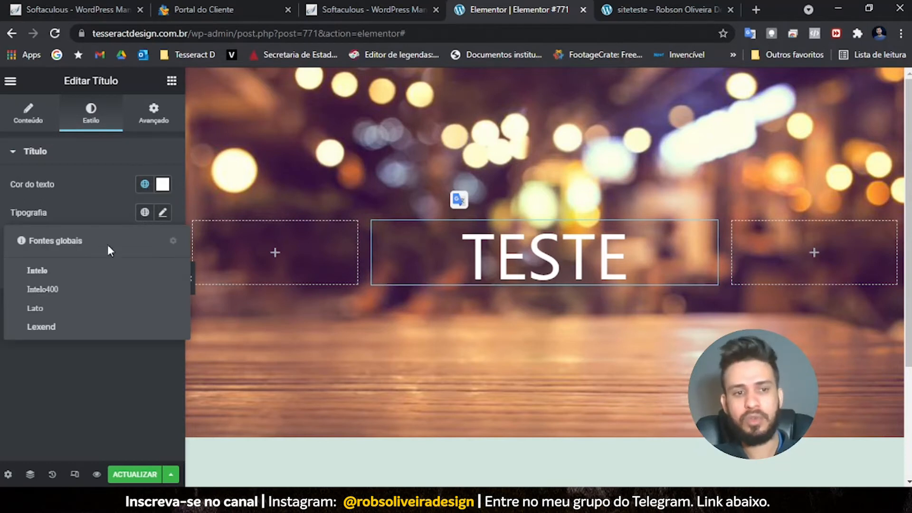
left_click(37, 268)
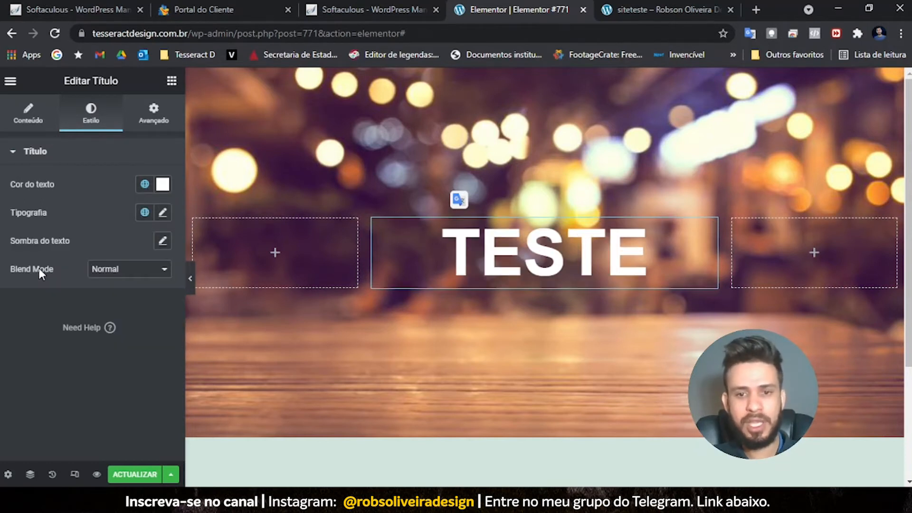
left_click(146, 213)
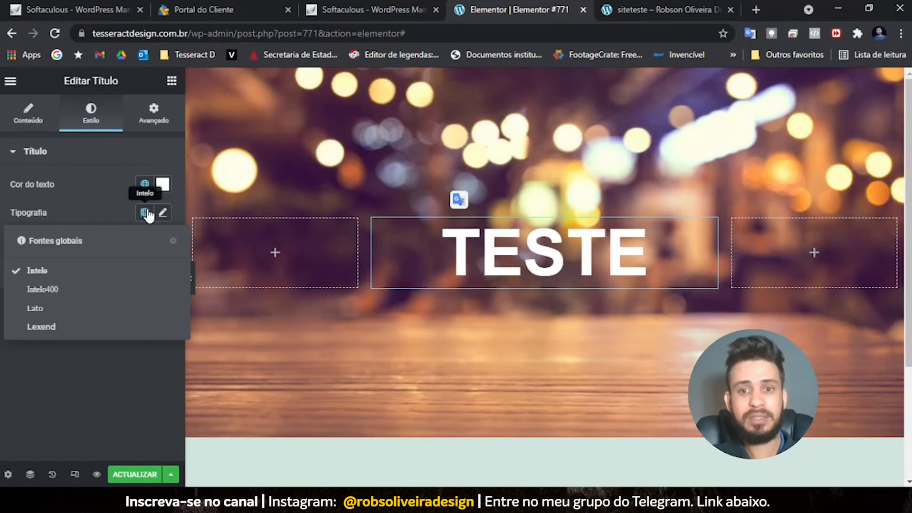
left_click(89, 281)
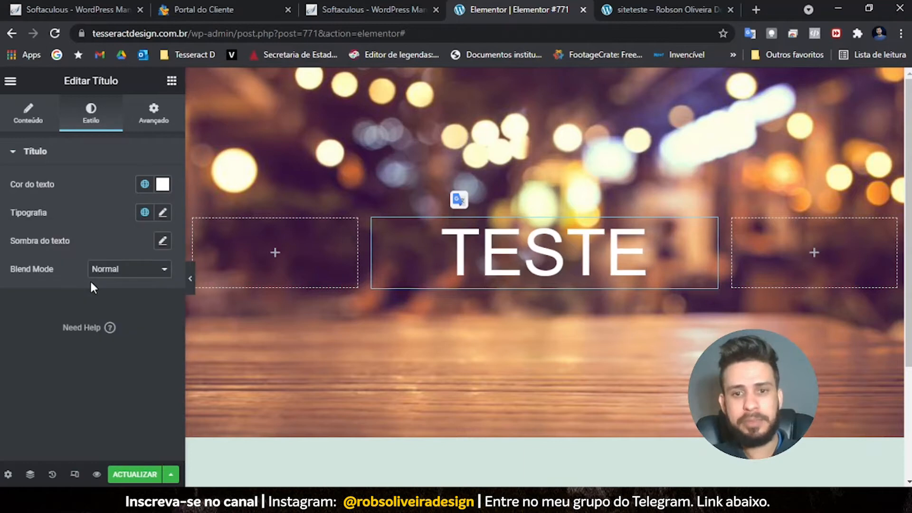
left_click(145, 213)
left_click(58, 308)
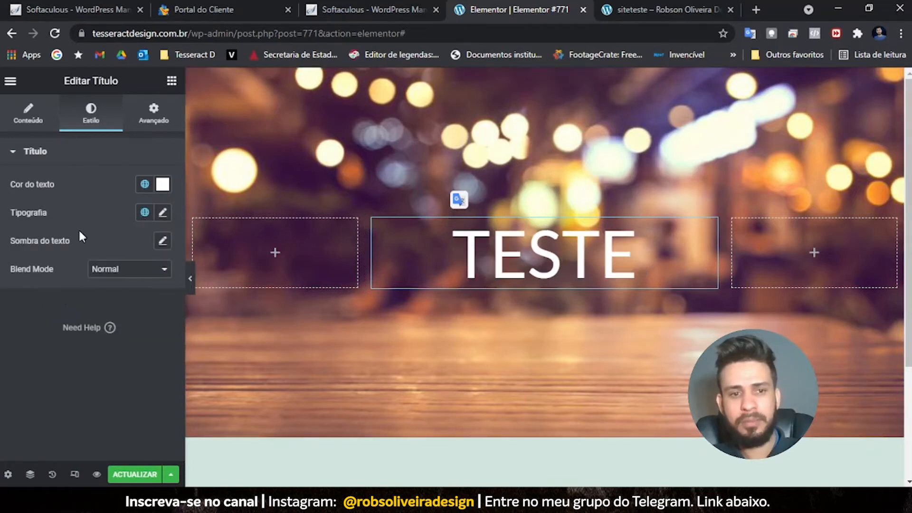
left_click(145, 213)
left_click(81, 326)
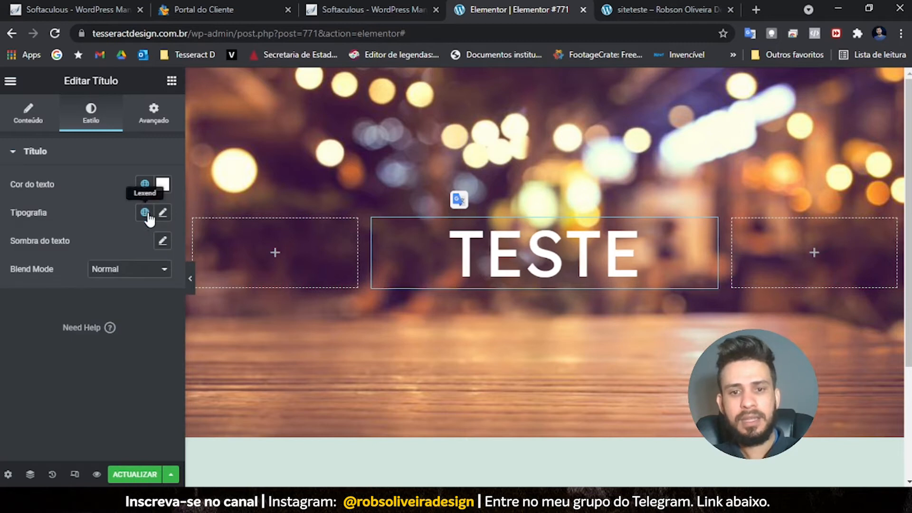
left_click(147, 212)
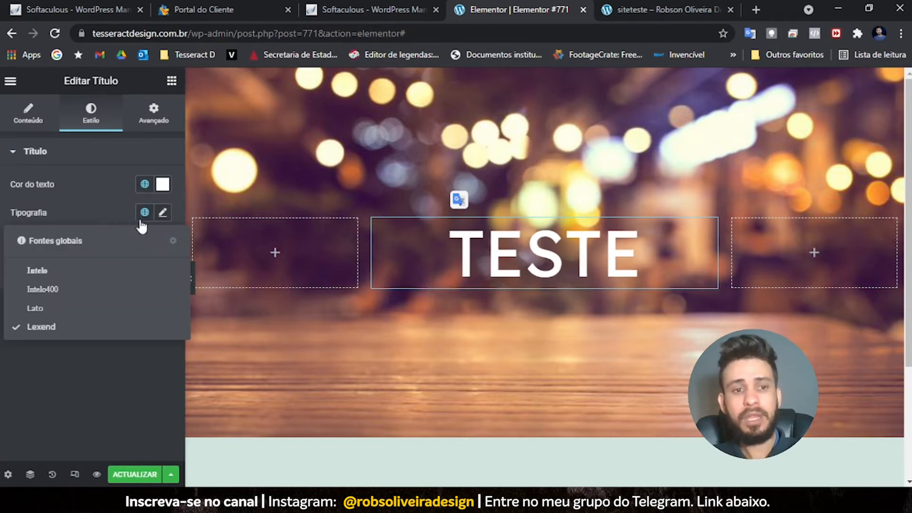
left_click(145, 213)
left_click(145, 213)
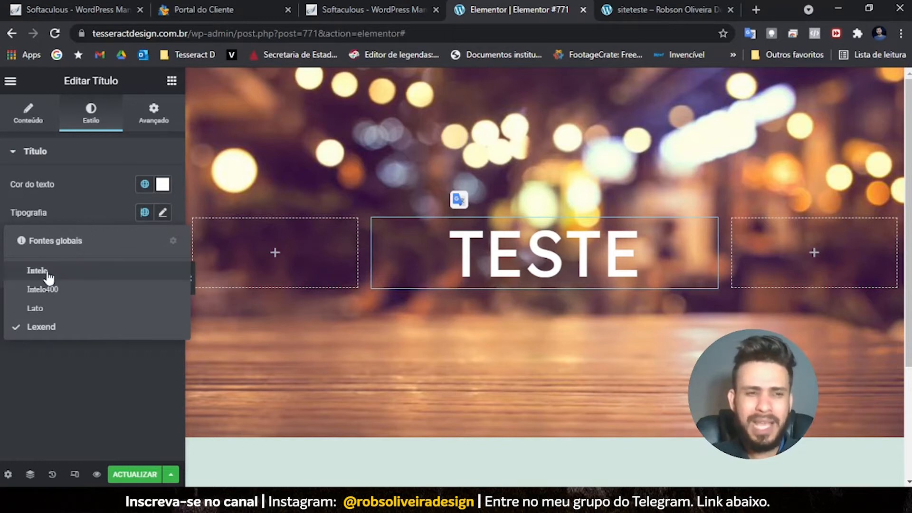
left_click(148, 215)
- Give the TESTE heading custom typography in Montserrat at 120 px size
left_click(163, 213)
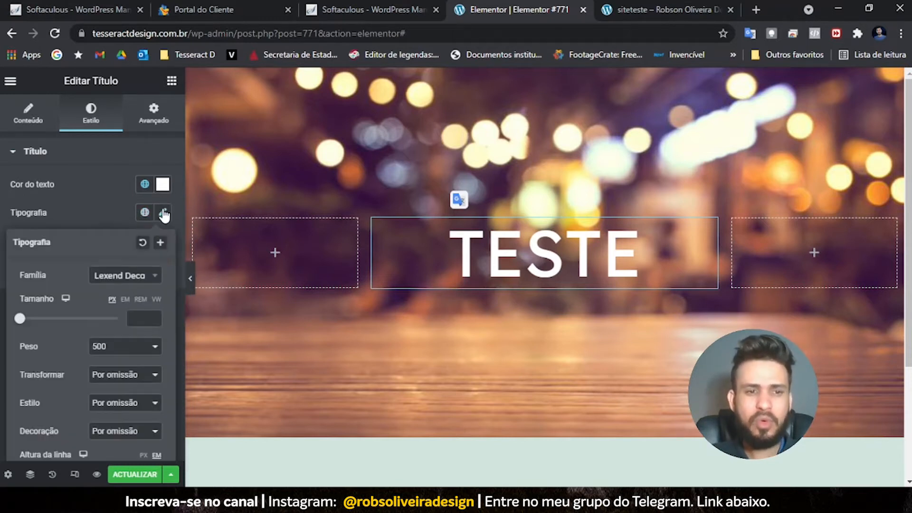
left_click(137, 280)
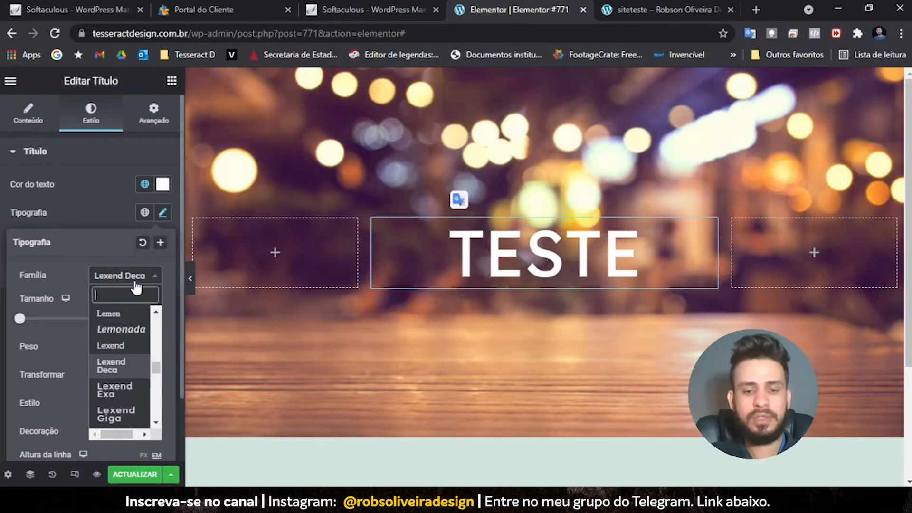
type("mont")
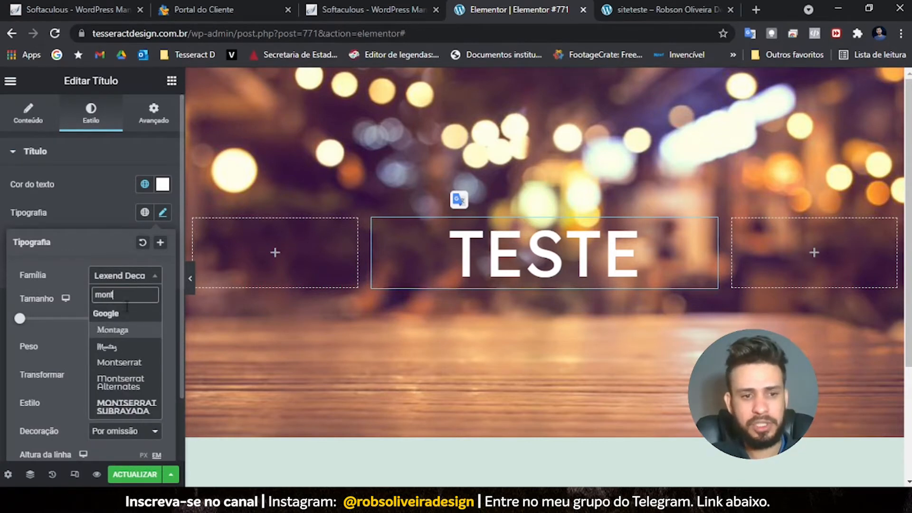
left_click(114, 362)
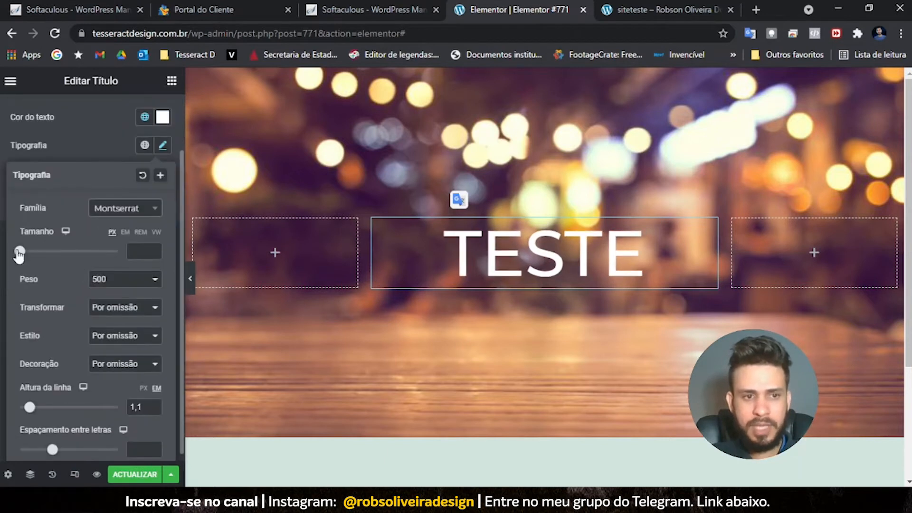
left_click_drag(19, 251, 77, 254)
double_click(136, 251)
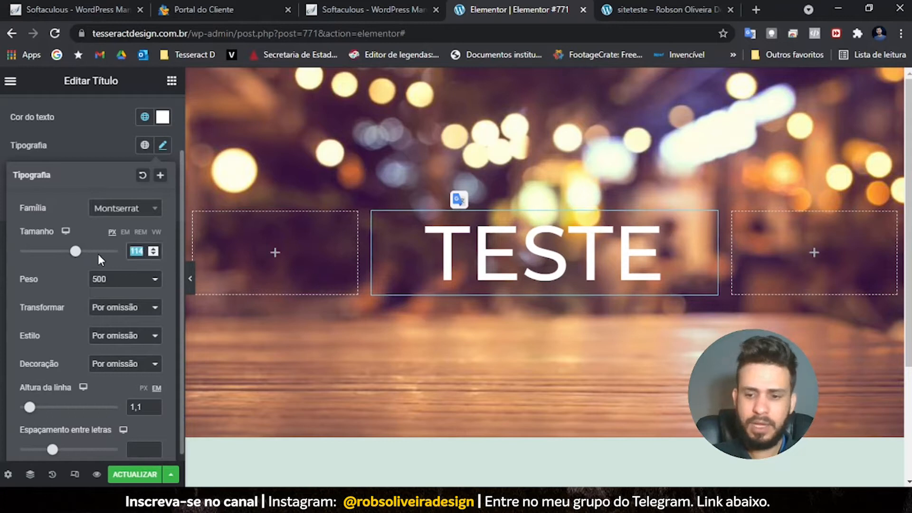
type("60")
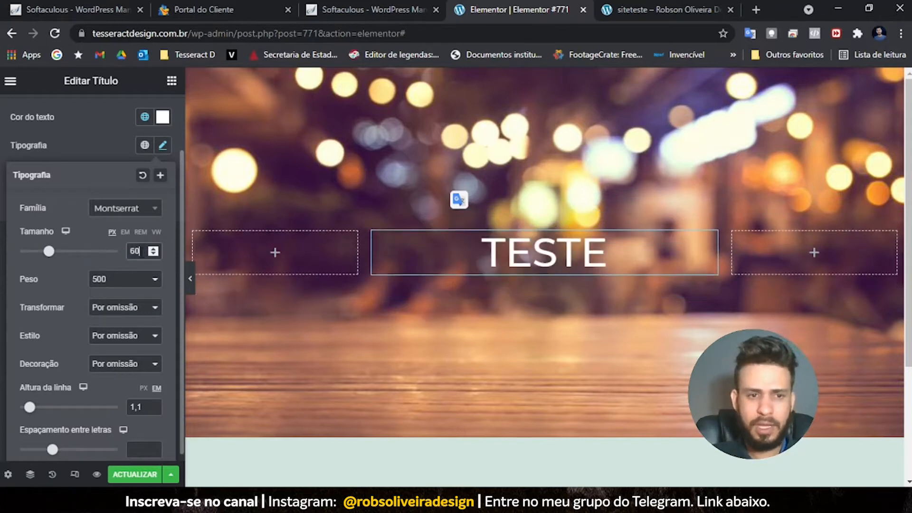
type("120")
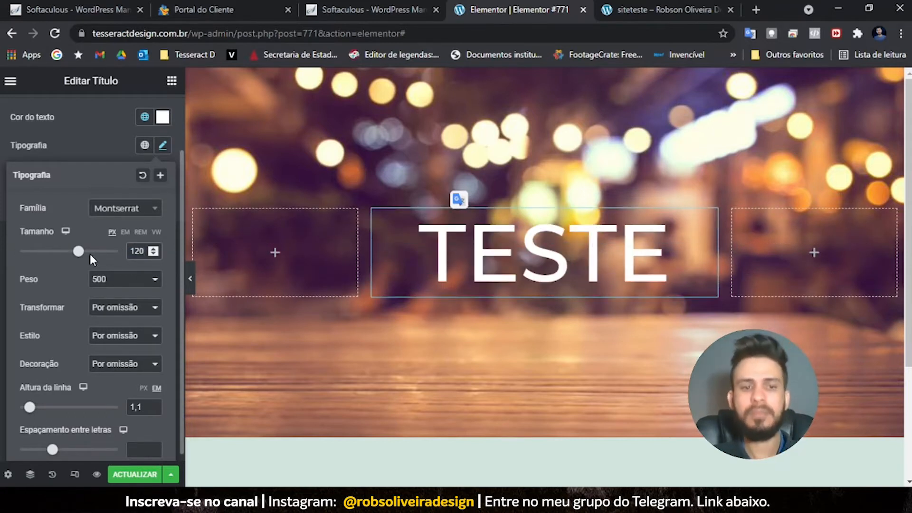
- Try heading font weights 700, 900, 100, 500 and 600
left_click(123, 281)
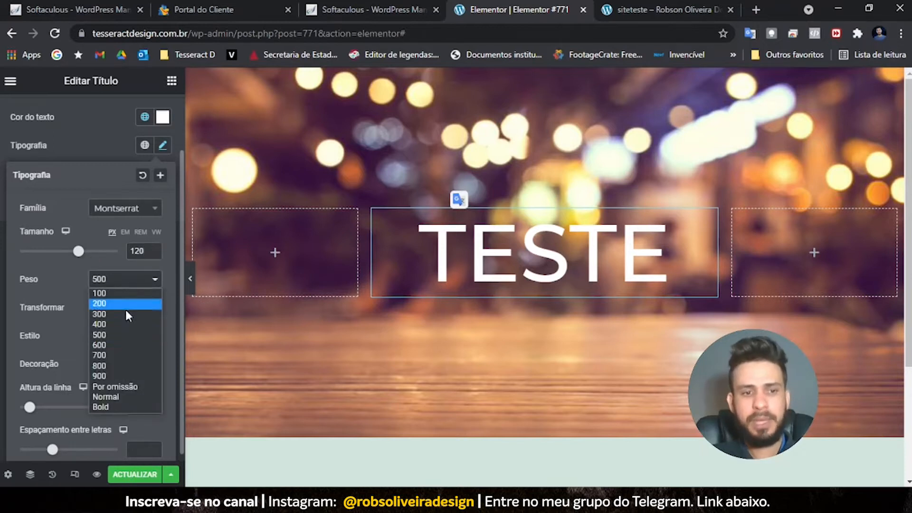
left_click(115, 355)
left_click(120, 281)
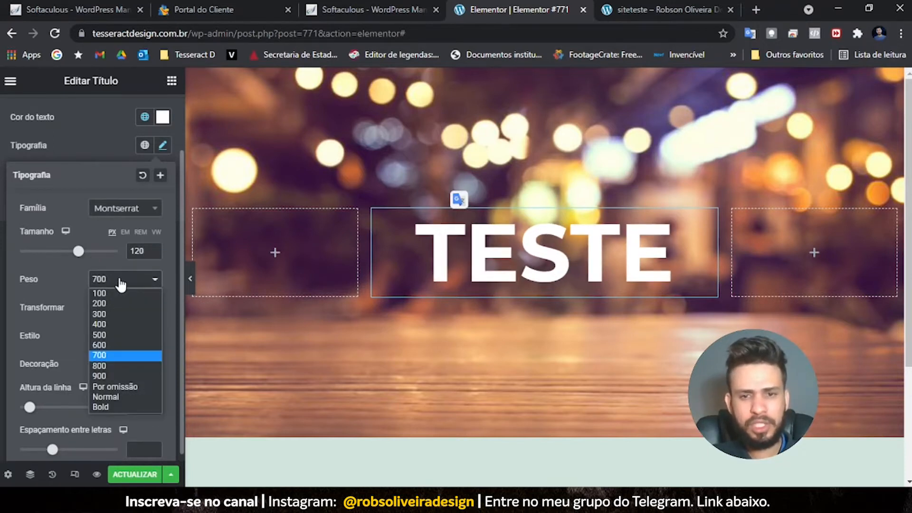
left_click(106, 376)
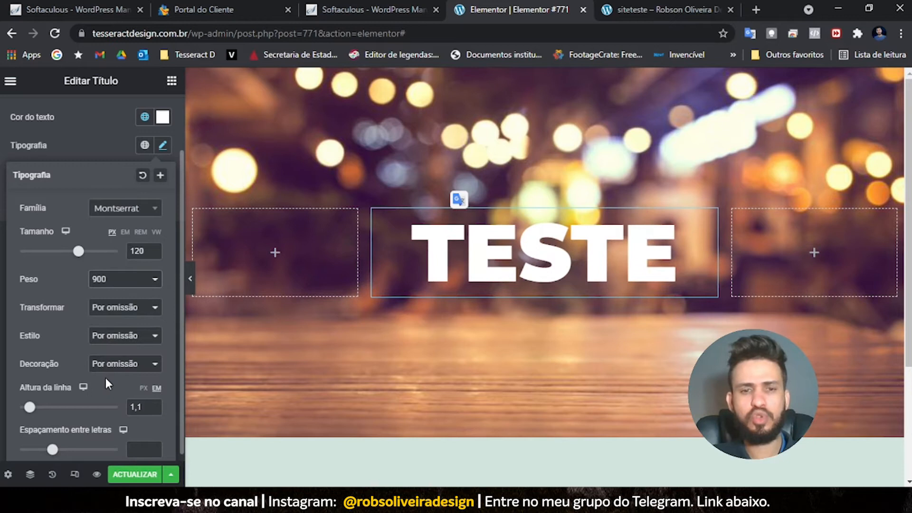
left_click(129, 285)
left_click(124, 294)
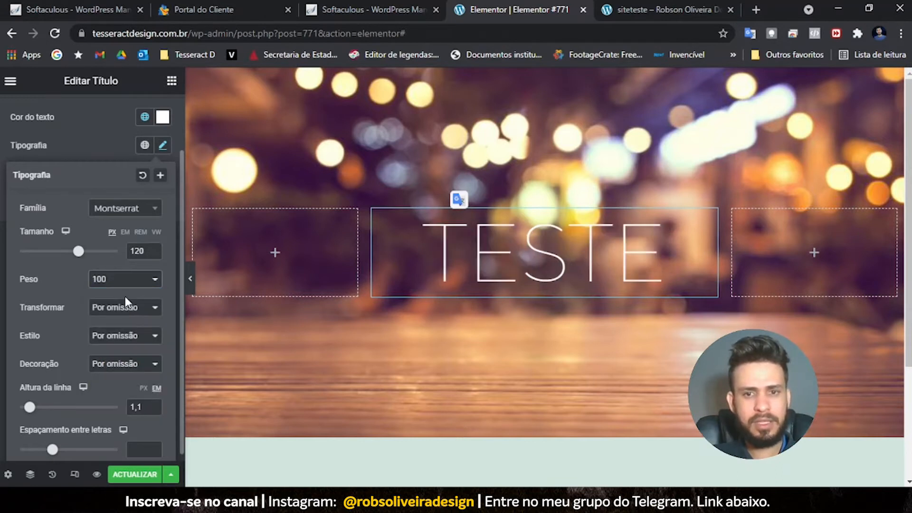
left_click(126, 284)
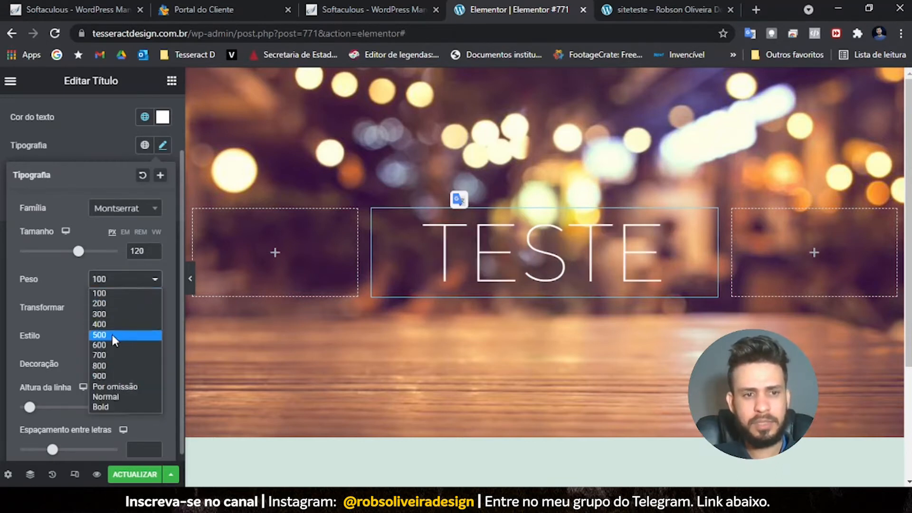
left_click(113, 335)
left_click(115, 283)
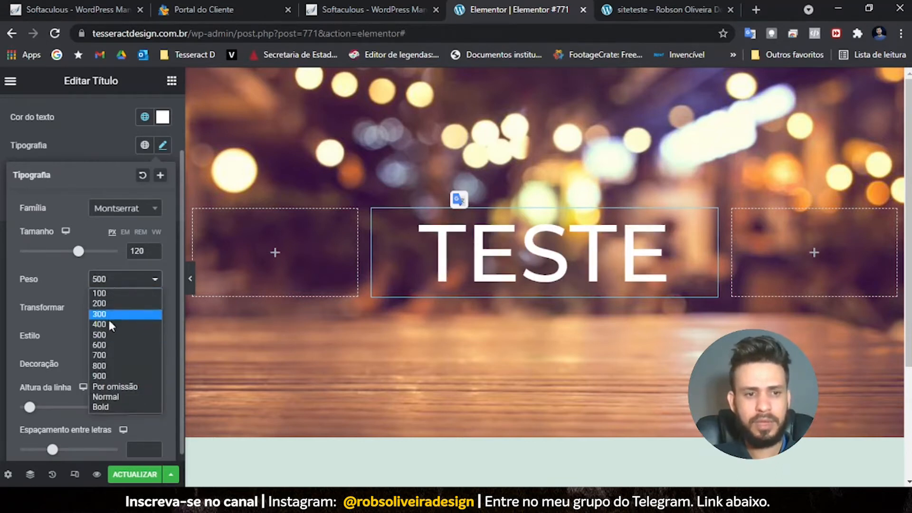
left_click(114, 344)
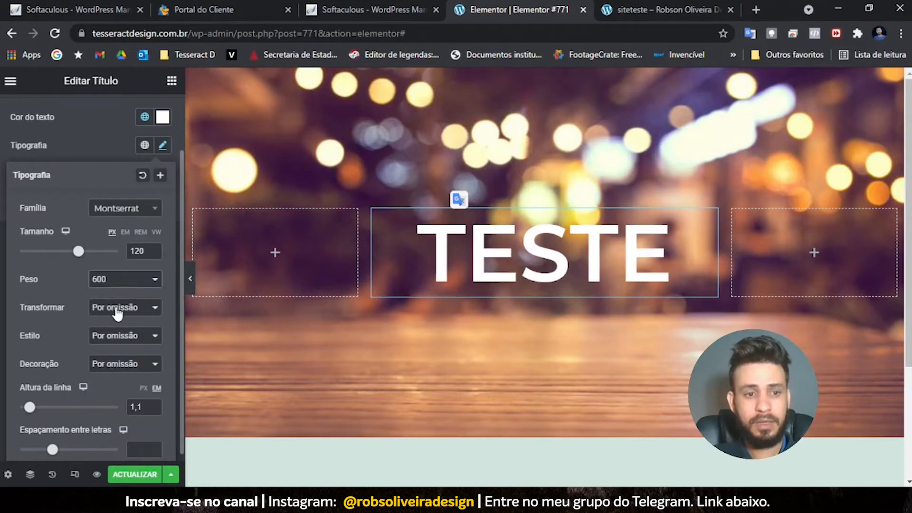
- Check the text transform, font style and decoration options, leaving all unchanged
left_click(117, 312)
left_click(117, 314)
left_click(118, 338)
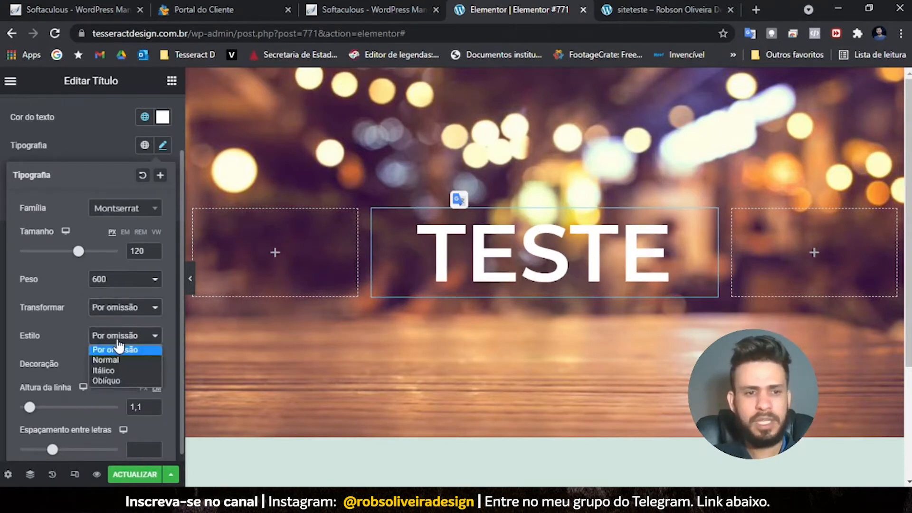
left_click(119, 349)
left_click(121, 364)
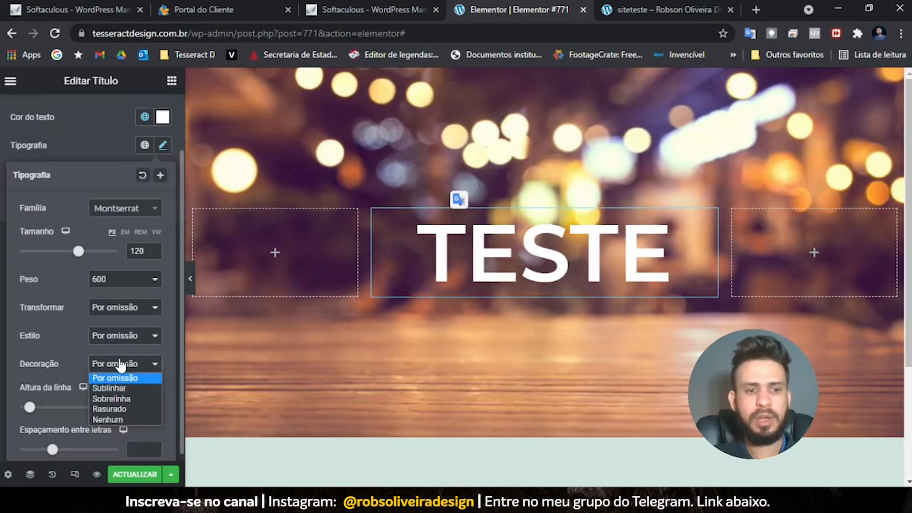
left_click(122, 363)
- Briefly widen letter spacing, then settle on weight 500 with letter spacing 0
scroll(40, 352, "down", 1)
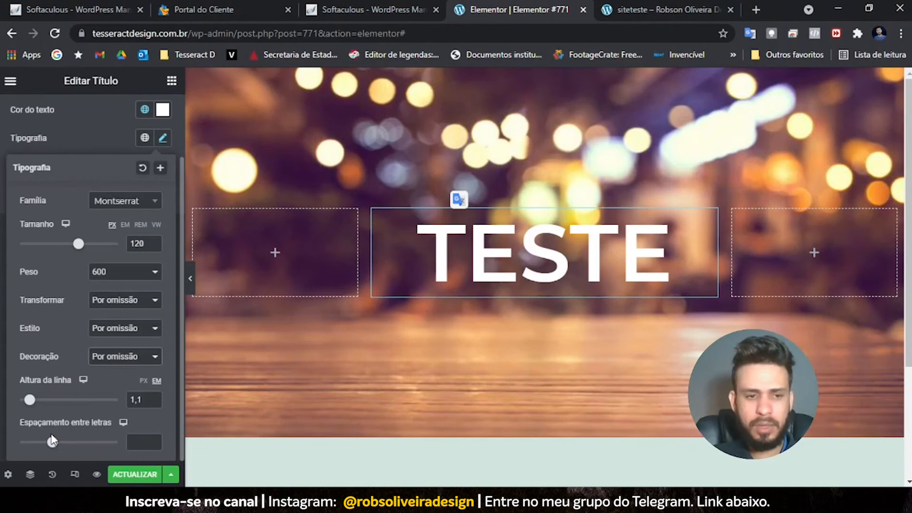
left_click_drag(52, 441, 108, 449)
key("Up")
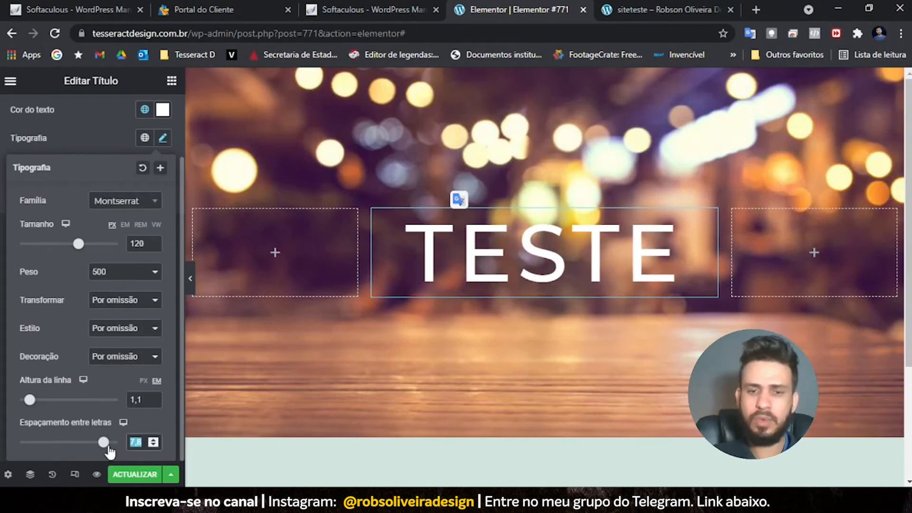
type("0")
scroll(90, 388, "up", 2)
scroll(95, 342, "down", 2)
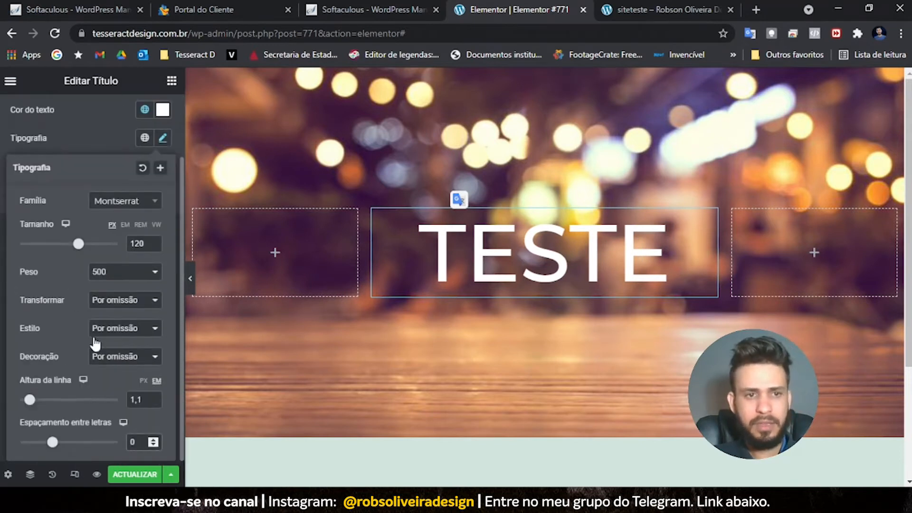
scroll(95, 342, "up", 2)
- Collapse the typography settings and look over the Avançado tab before returning to Estilo
left_click(35, 151)
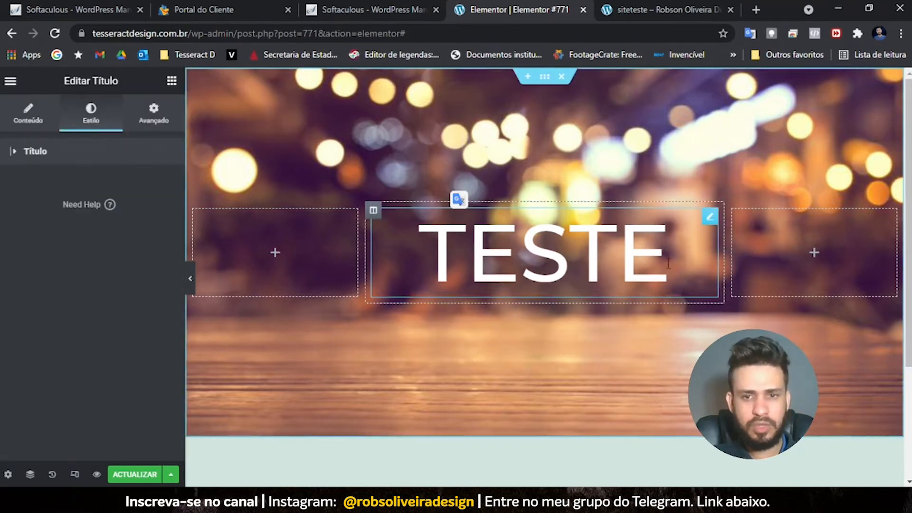
left_click(152, 120)
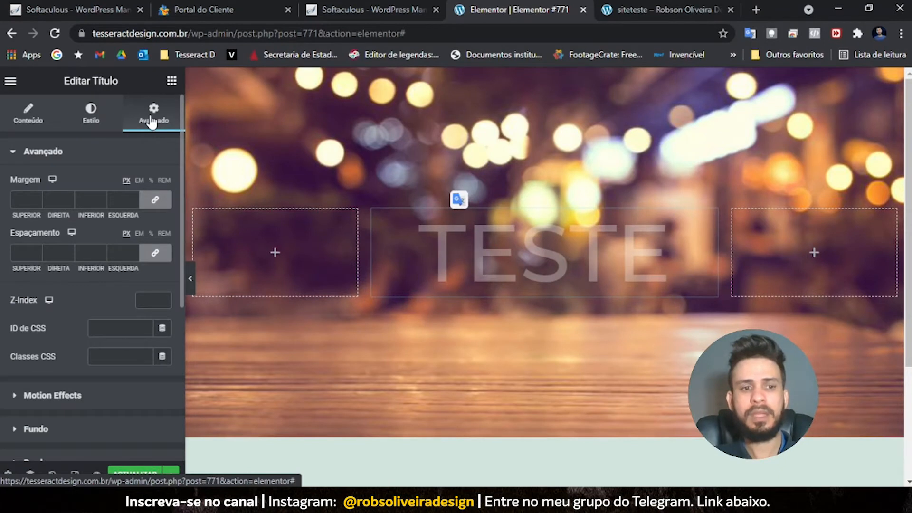
scroll(92, 366, "down", 5)
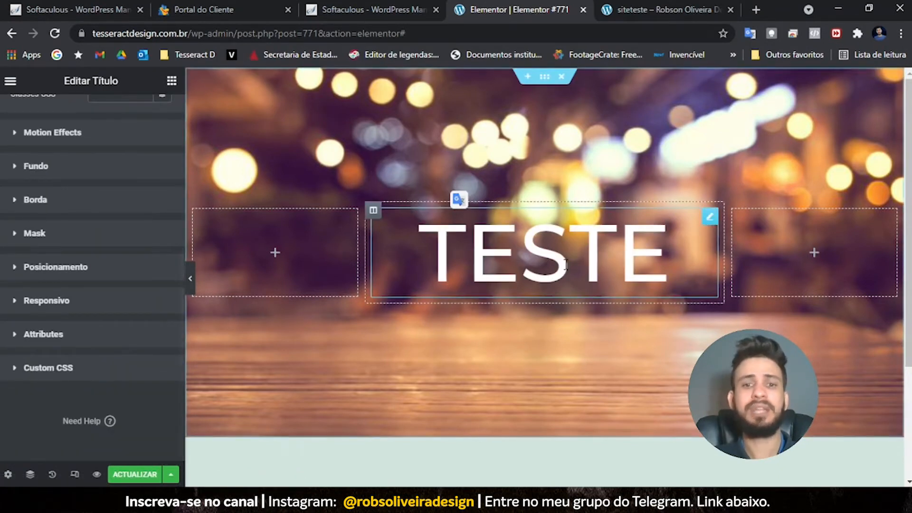
scroll(1, 190, "up", 5)
left_click(80, 119)
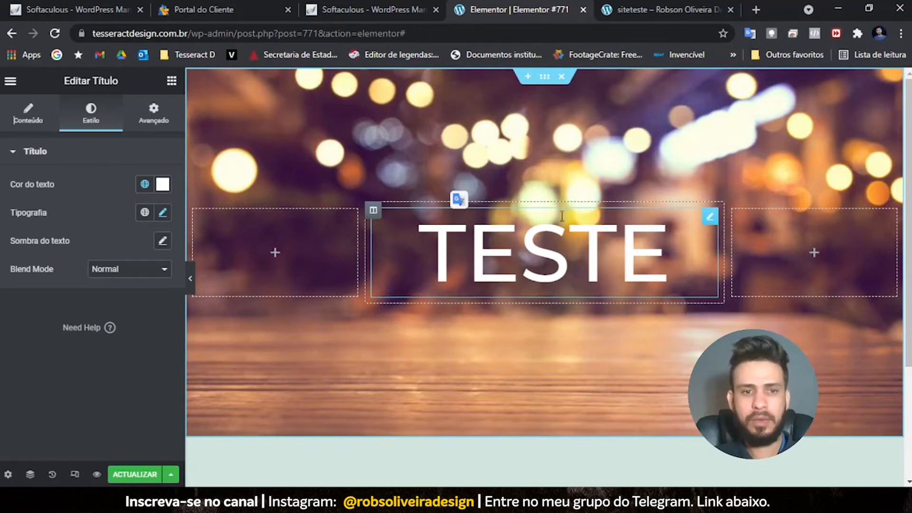
- Drag an Editor de texto widget with Lorem ipsum placeholder text under the TESTE heading
left_click(171, 81)
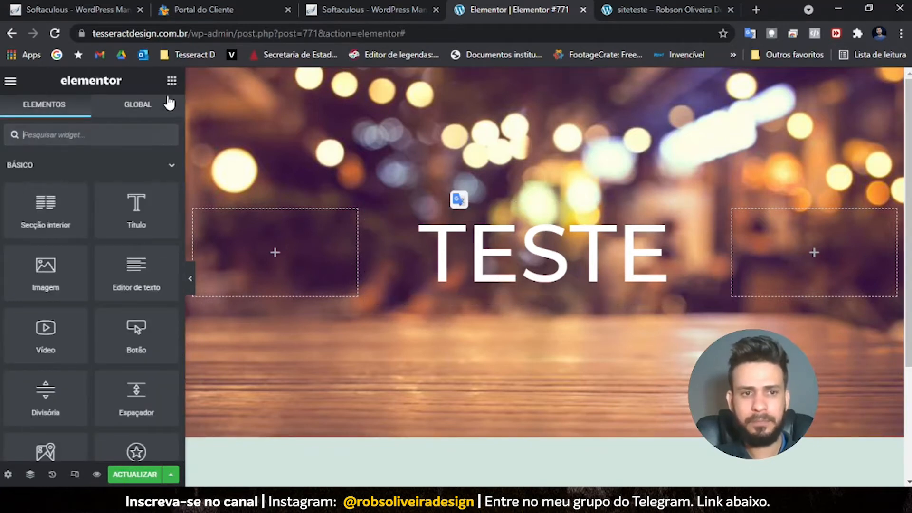
left_click_drag(129, 261, 489, 282)
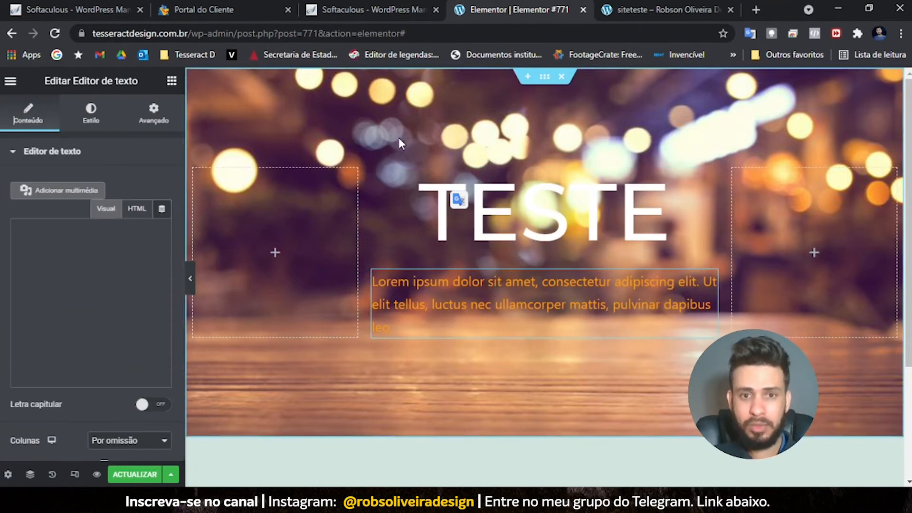
scroll(398, 138, "down", 3)
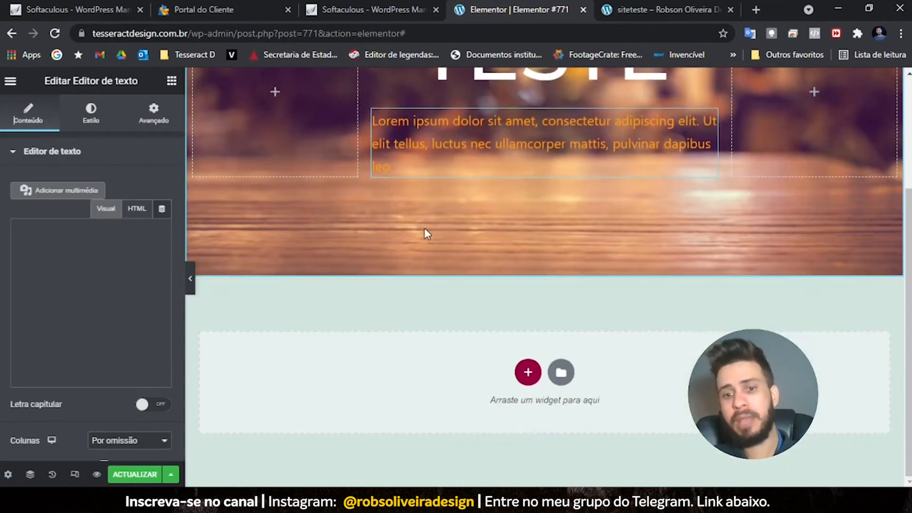
scroll(460, 261, "up", 3)
scroll(463, 266, "down", 3)
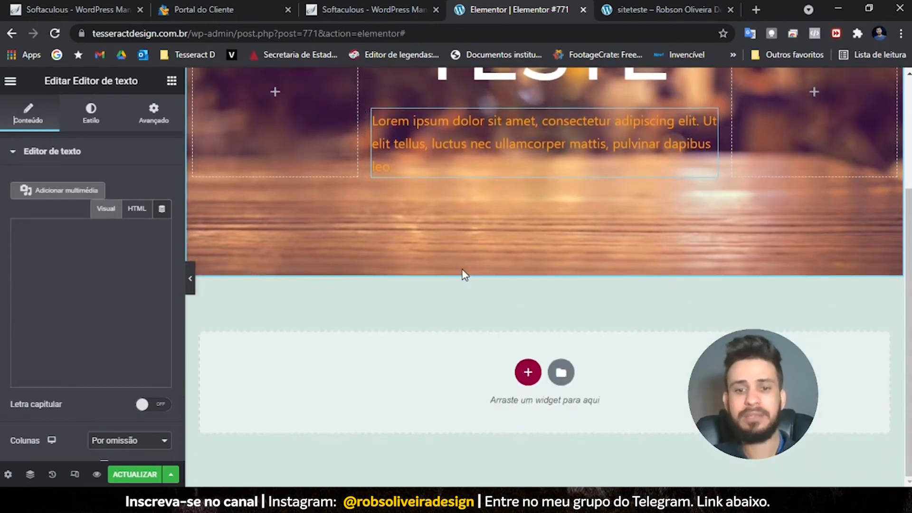
- Create a single-column section and drag it into place below the hero, leaving only TESTE there
left_click(528, 373)
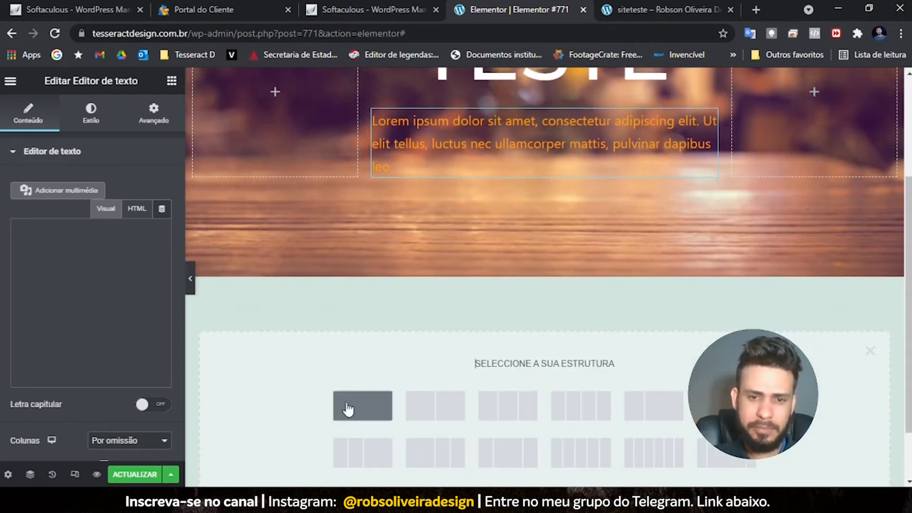
left_click(352, 411)
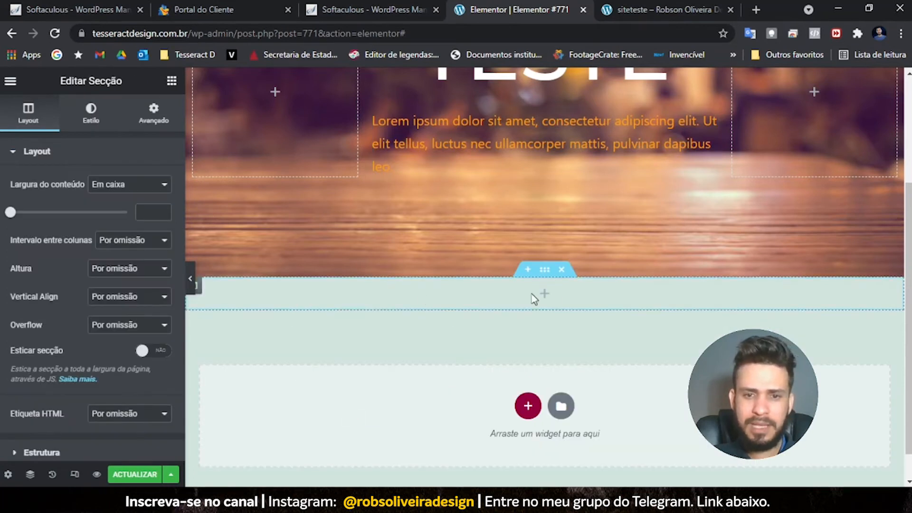
scroll(729, 158, "up", 3)
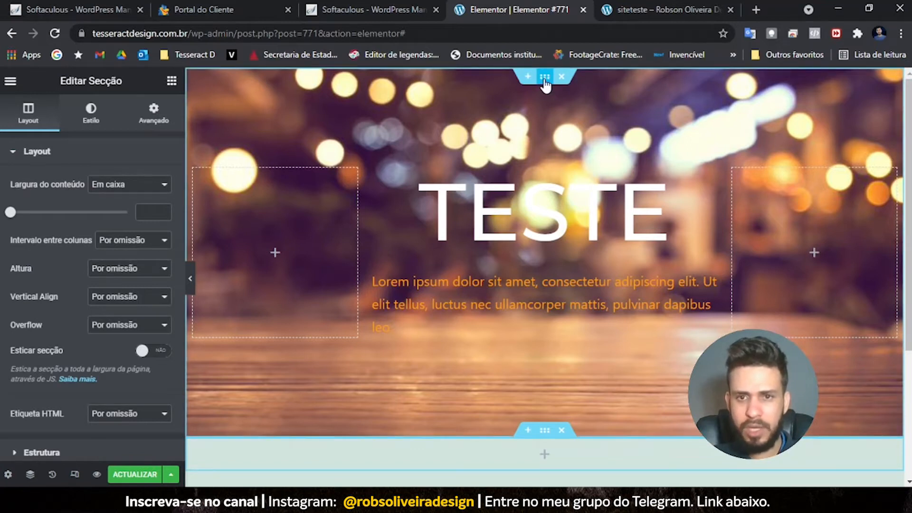
left_click(545, 85)
left_click_drag(543, 433, 528, 78)
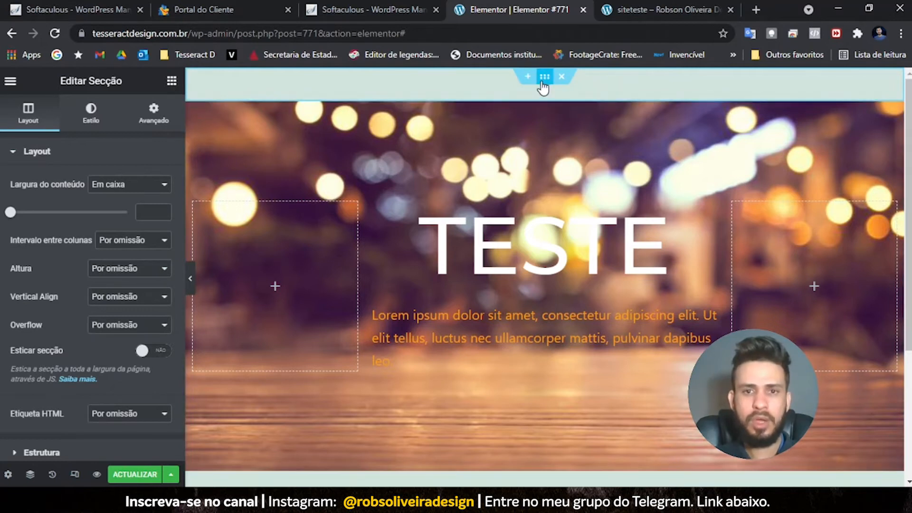
left_click_drag(542, 82, 522, 417)
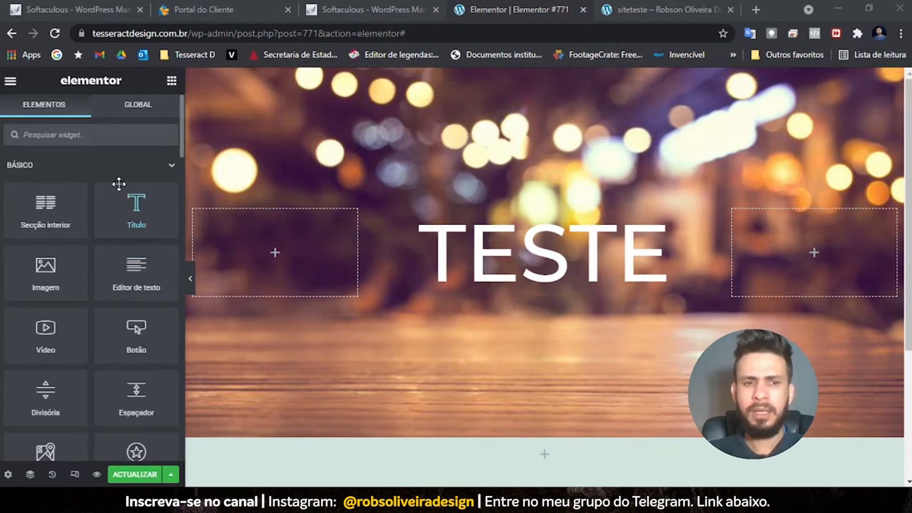
- Drop a second Título heading under TESTE and set its HTML tag to H3
left_click_drag(136, 203, 555, 274)
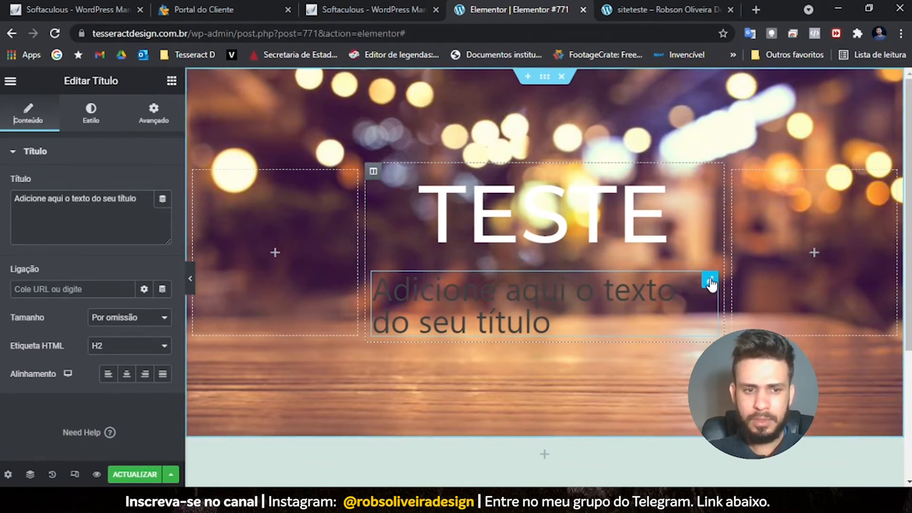
left_click(123, 346)
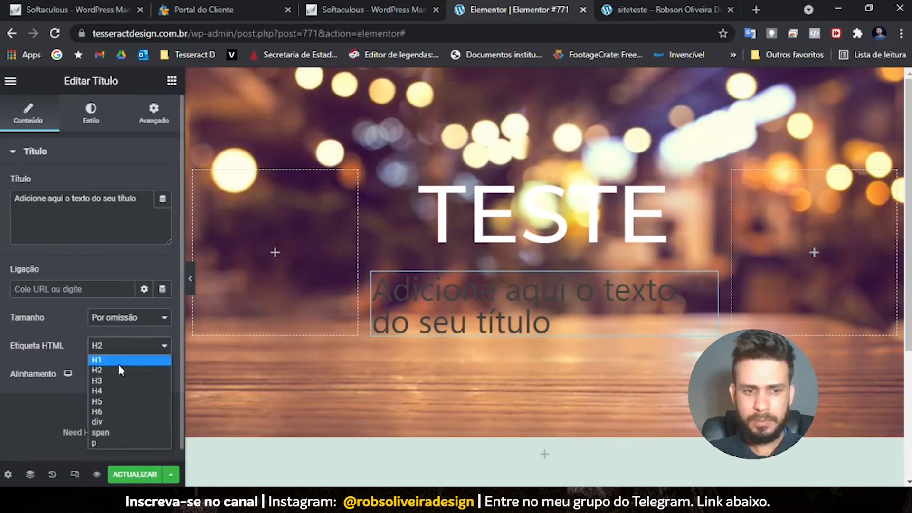
left_click(113, 379)
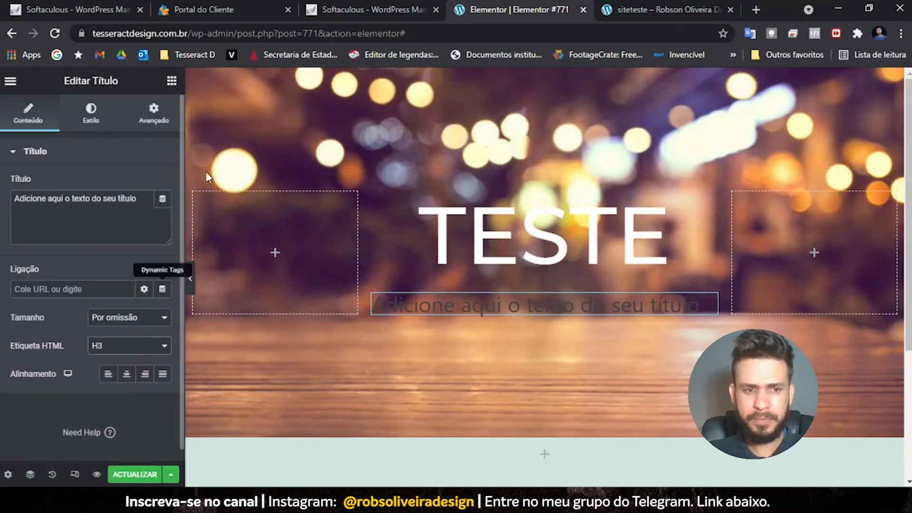
- Style the subtitle in white Montserrat at 21 px
left_click(88, 116)
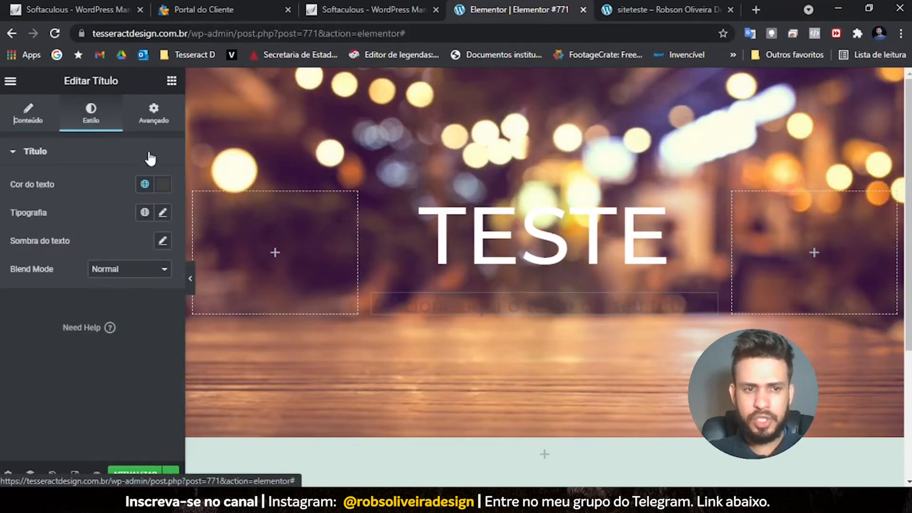
left_click(162, 213)
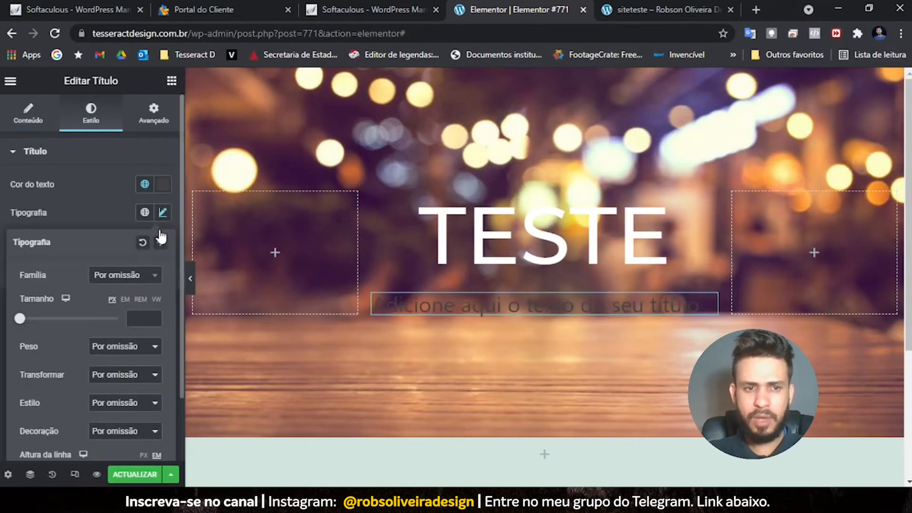
left_click(126, 278)
type("mont")
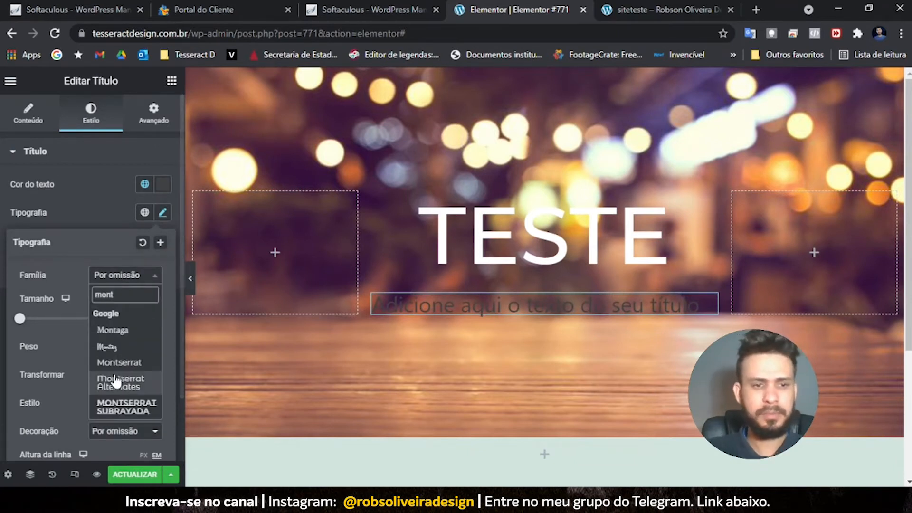
left_click(118, 365)
left_click(145, 186)
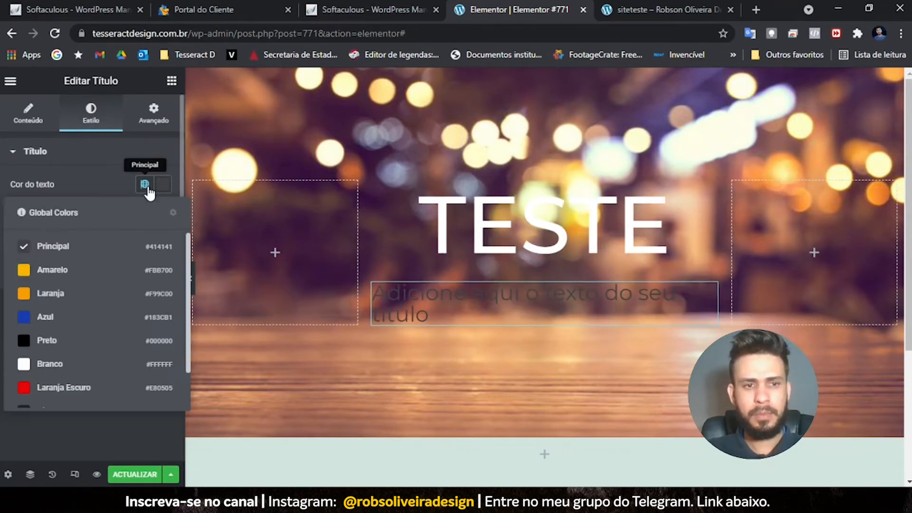
left_click(53, 364)
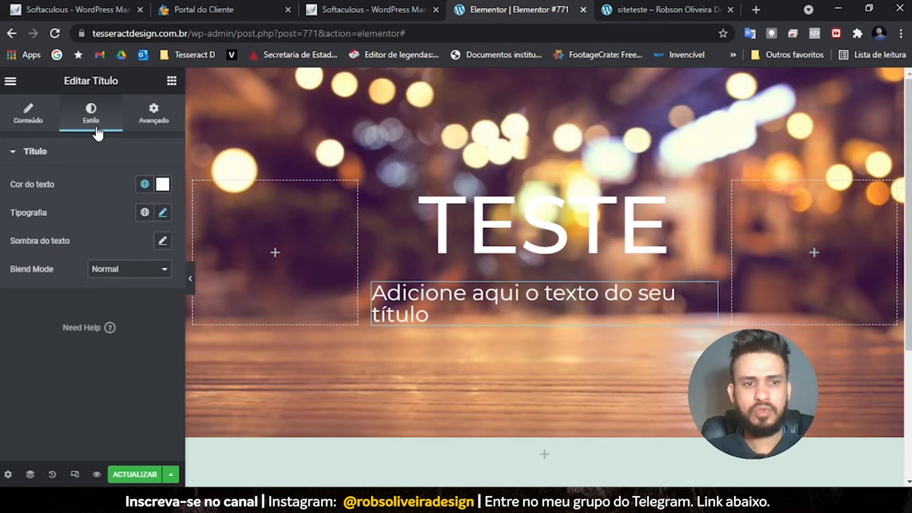
left_click(161, 213)
left_click_drag(21, 322, 29, 321)
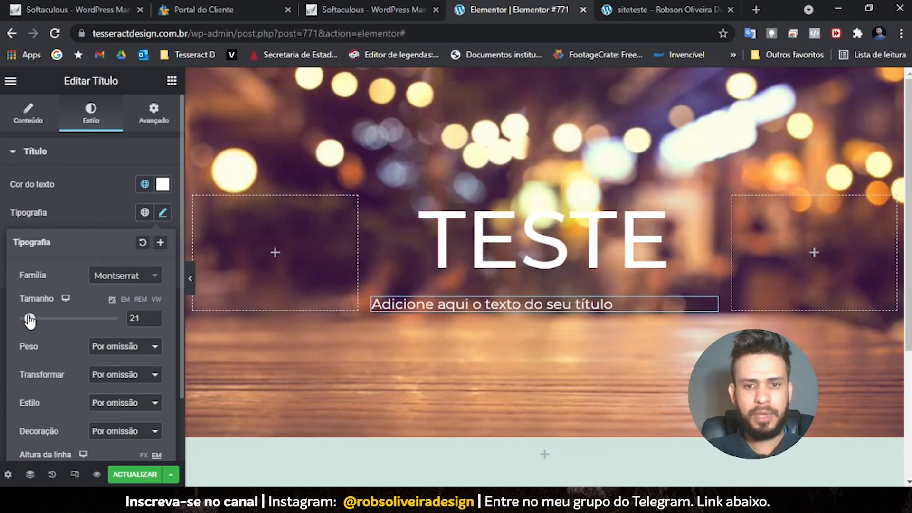
- Lengthen the subtitle with several lines of filler text and set its line height to 1
left_click(617, 304)
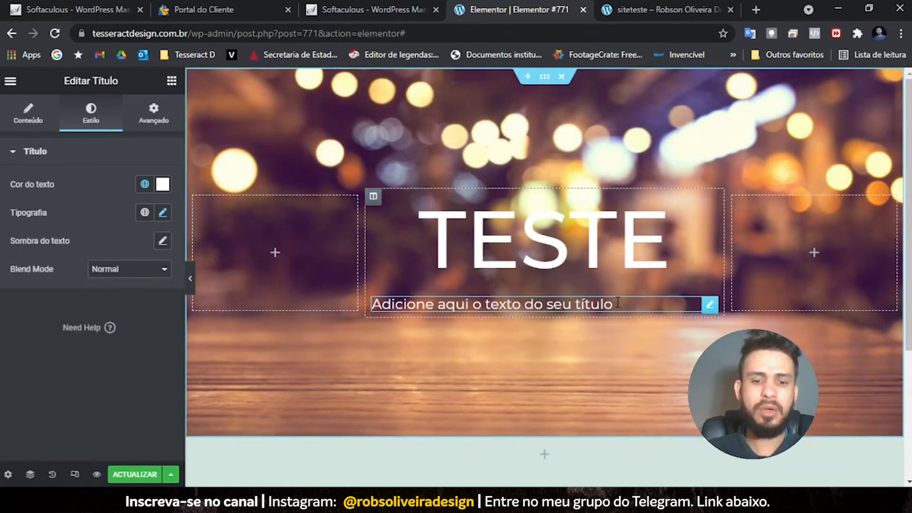
type("fklsdsjfklasdjfklasdflkasdjfkjsadlkfjasdlkfjsadklfjs dk dkfjasldkfsadkfjifsdjf kldjflkasjdfsdf dfkjsdfkjsadklfjasdklfjsdlkfjsdl lskdjflçfjsjflasd")
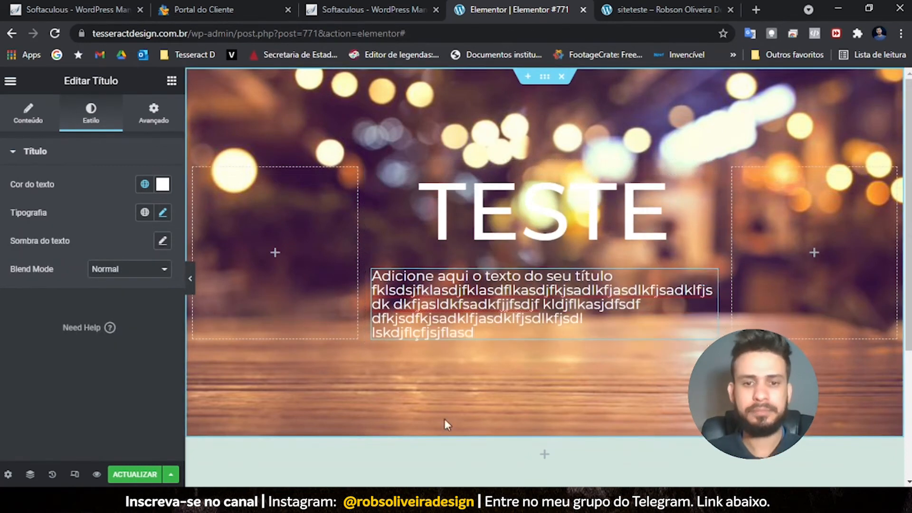
key("ctrl+a")
left_click(162, 213)
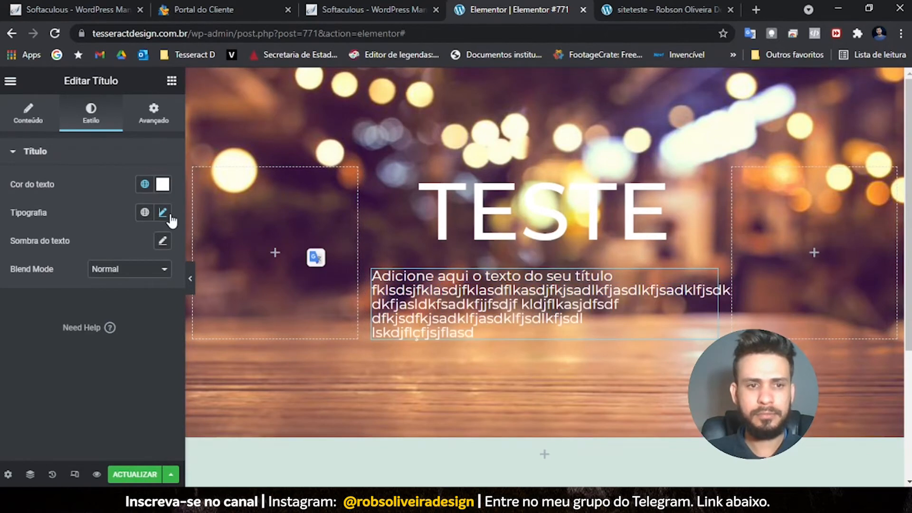
scroll(104, 311, "down", 2)
left_click_drag(21, 399, 29, 400)
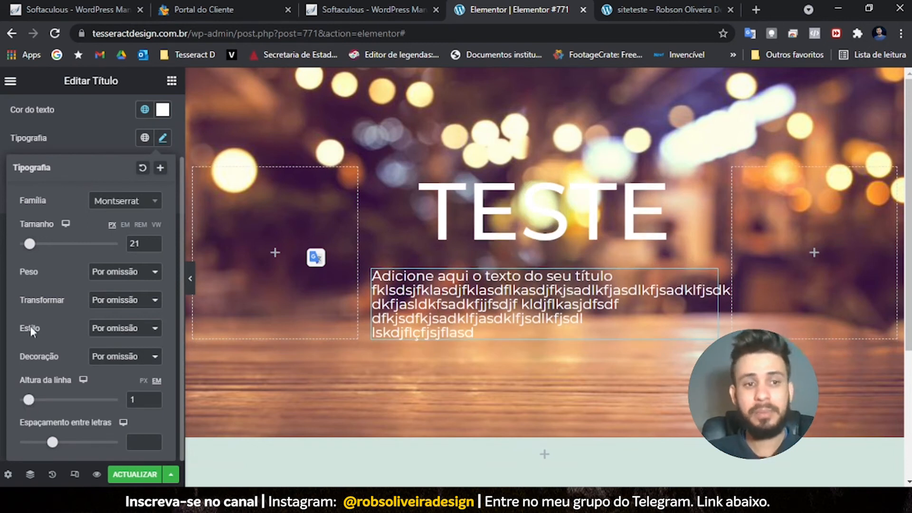
left_click(99, 135)
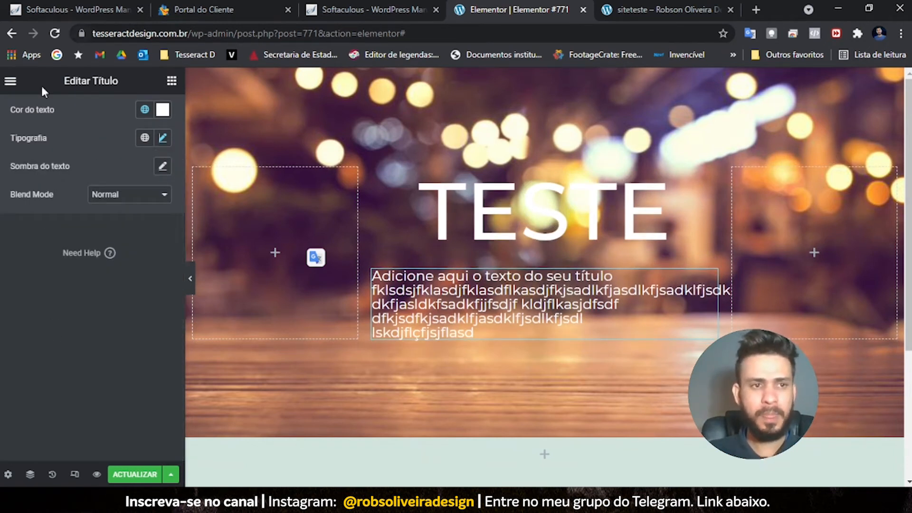
scroll(48, 142, "up", 2)
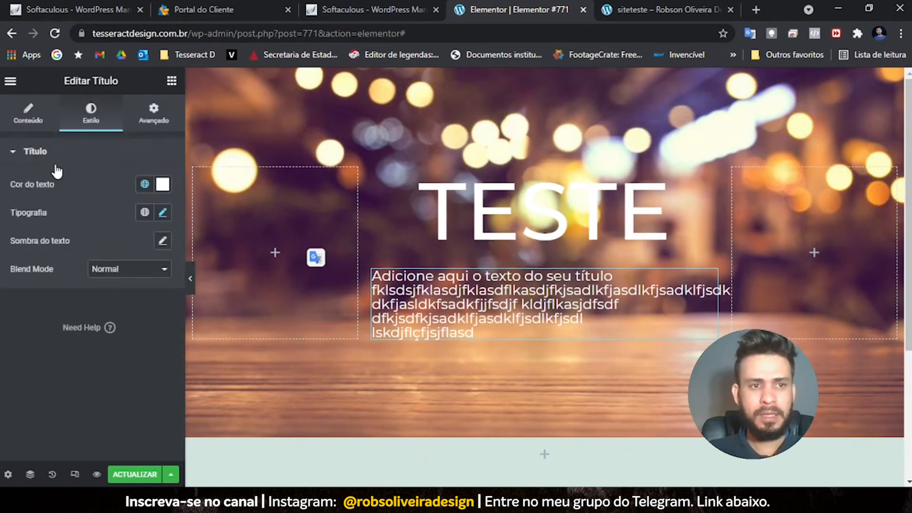
- Set the subtitle's Alinhamento to Centro in the Conteúdo settings
left_click(29, 116)
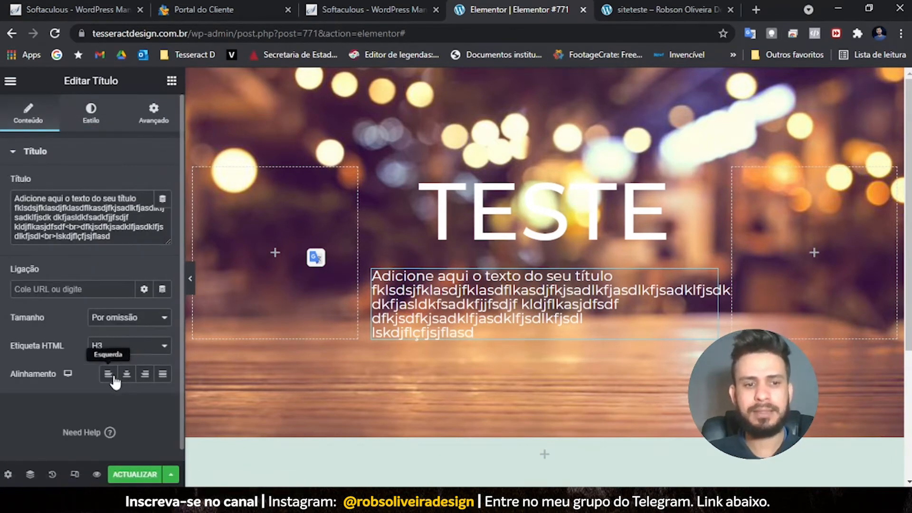
left_click(126, 374)
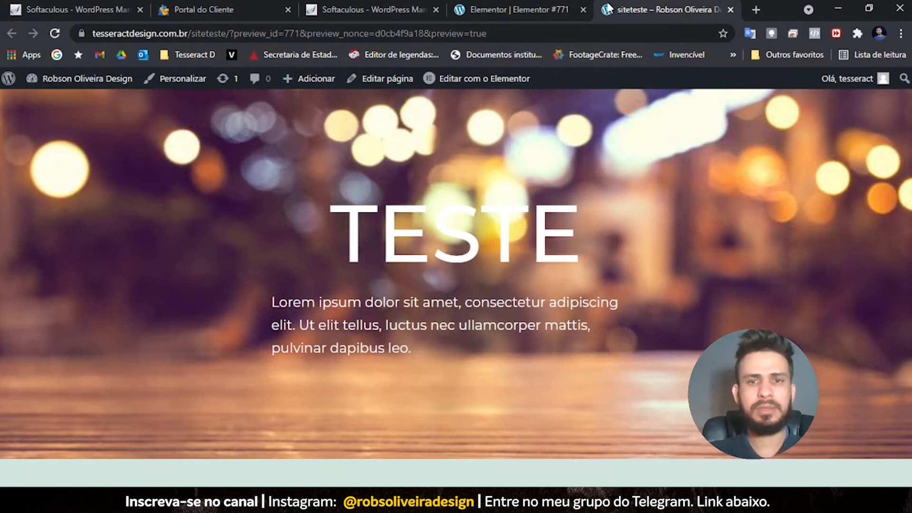
- Check the refreshed siteteste preview, then return to the Elementor #771 editor
left_click(517, 6)
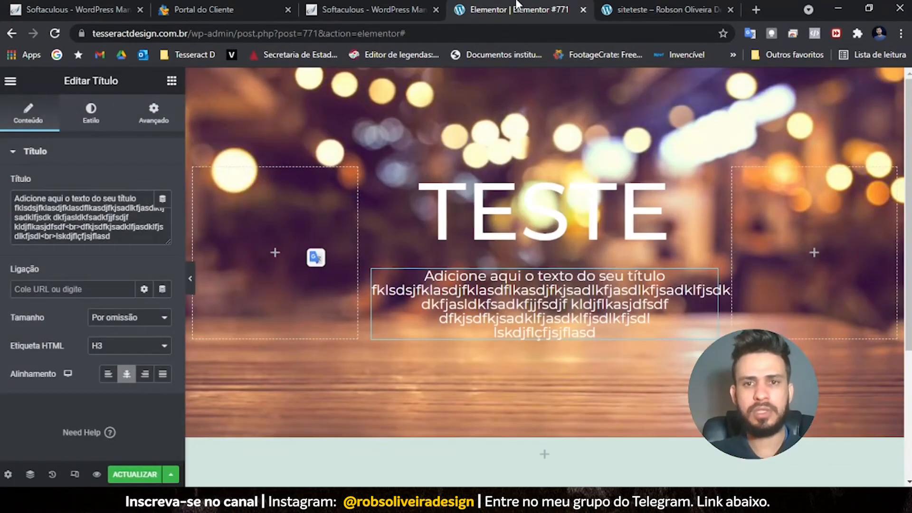
left_click(98, 474)
left_click(632, 5)
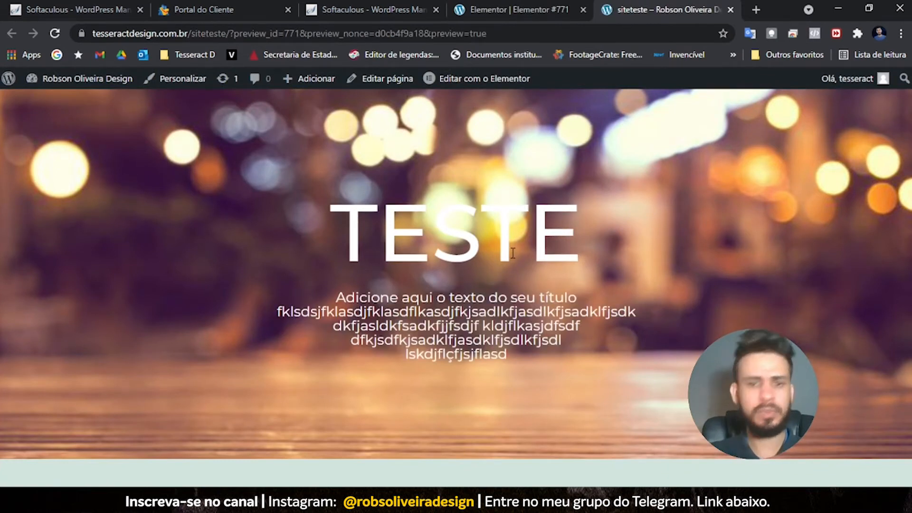
left_click(503, 9)
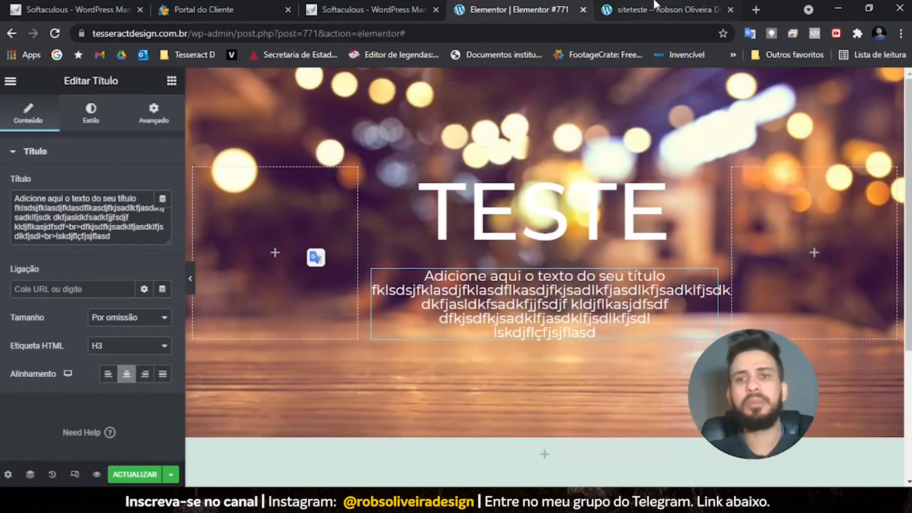
left_click(655, 9)
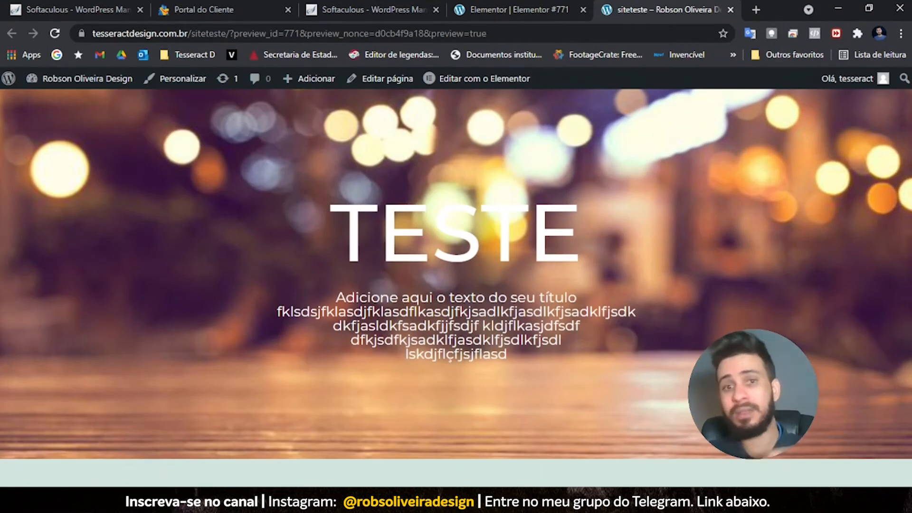
left_click(468, 7)
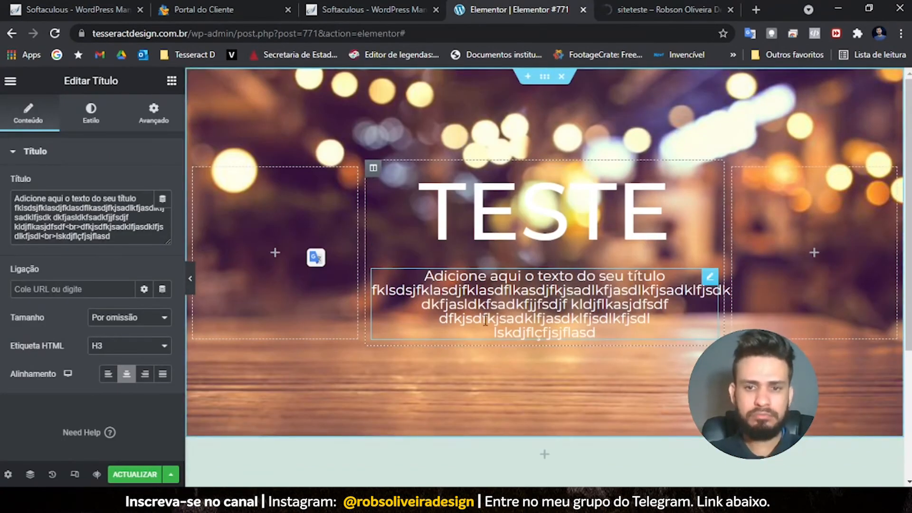
- Place an Imagem widget in the section below the hero
scroll(480, 331, "down", 3)
scroll(479, 332, "up", 3)
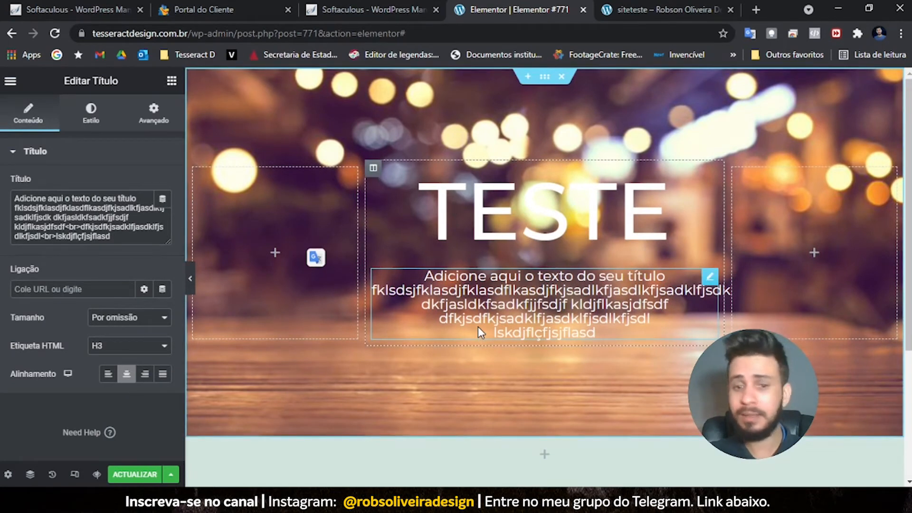
scroll(479, 323, "down", 3)
scroll(481, 321, "up", 3)
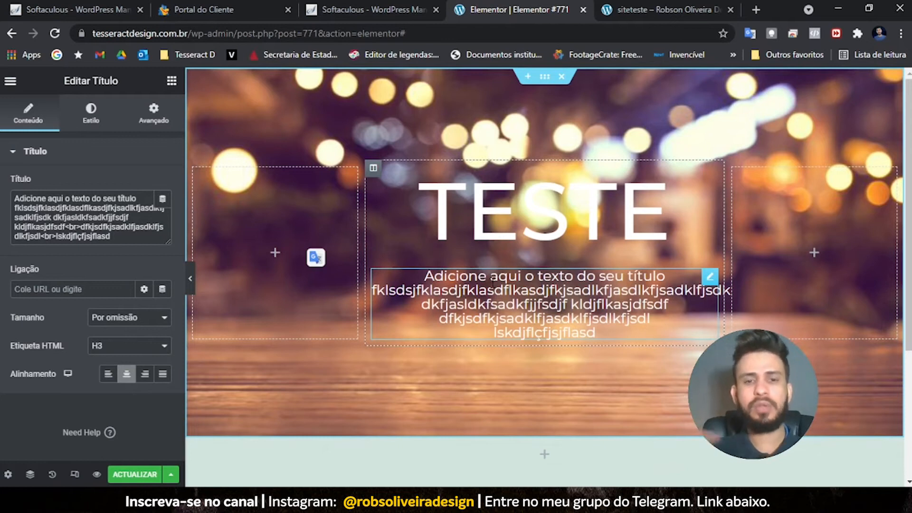
scroll(496, 294, "down", 1)
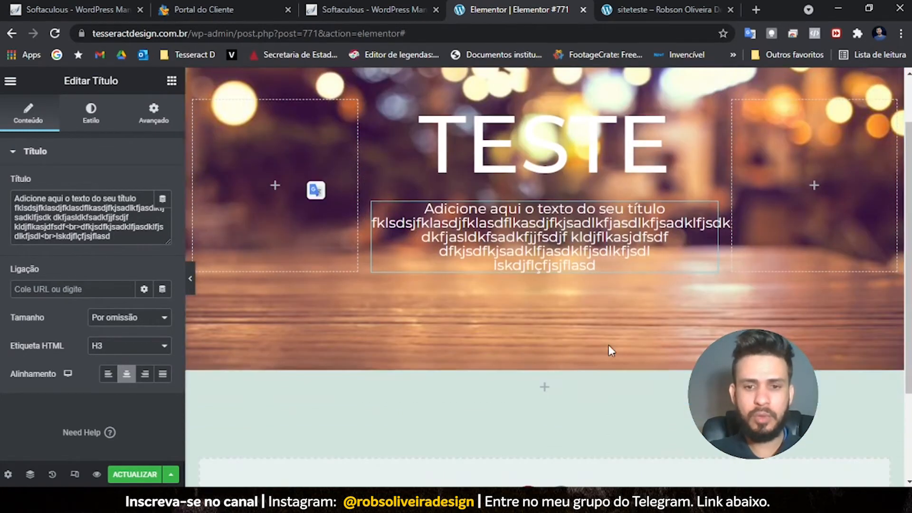
scroll(548, 393, "down", 1)
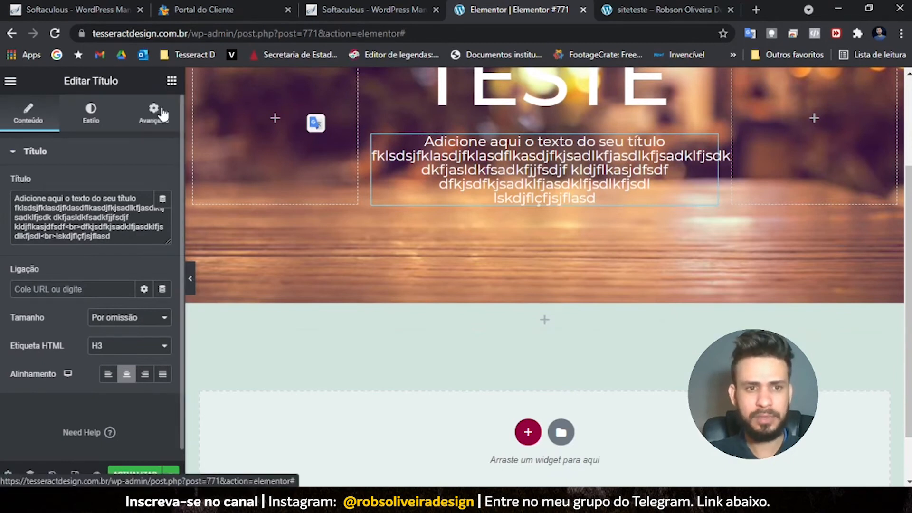
left_click(172, 81)
left_click_drag(73, 253, 535, 318)
- Insert the city-street photo 11E20A0779.jpg from the media library into the image widget
scroll(534, 315, "down", 7)
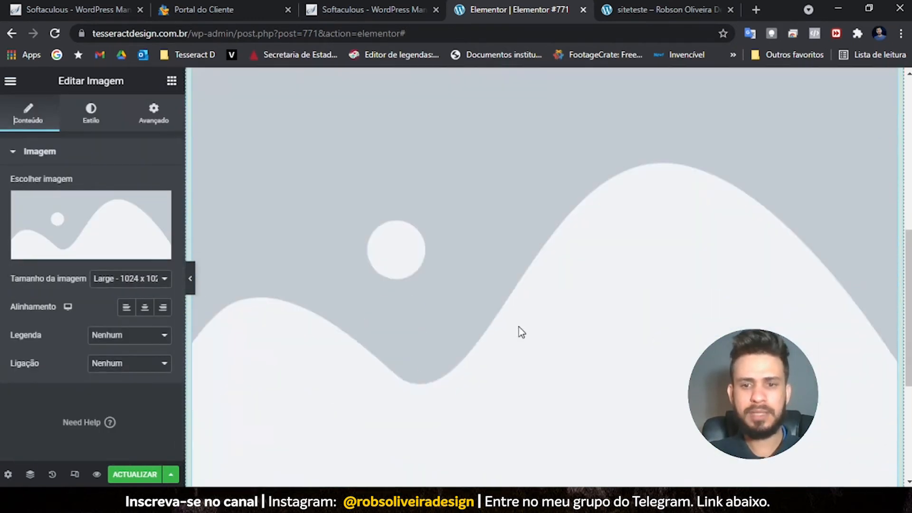
scroll(539, 323, "up", 4)
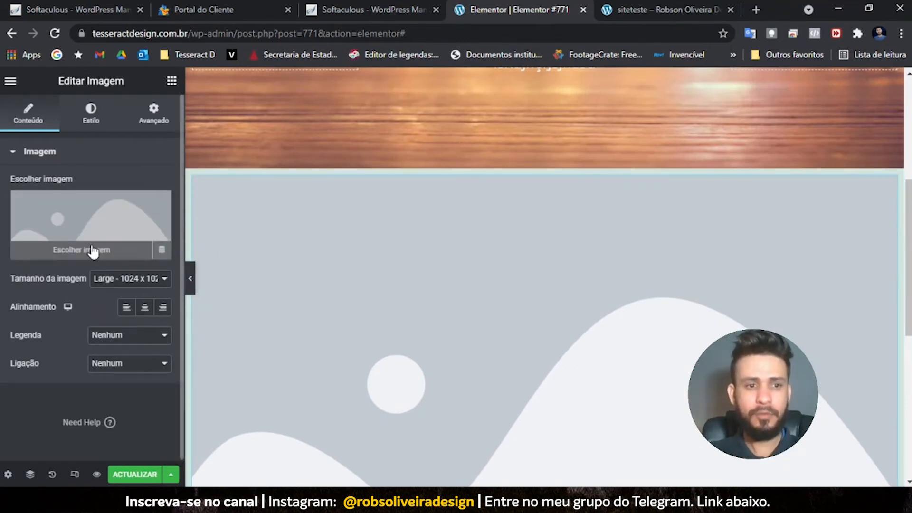
left_click(99, 247)
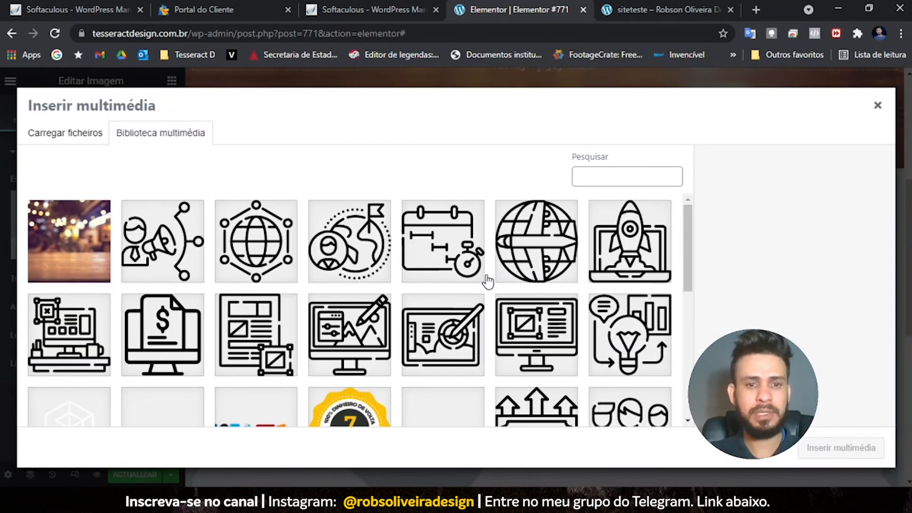
scroll(484, 294, "down", 5)
left_click(877, 449)
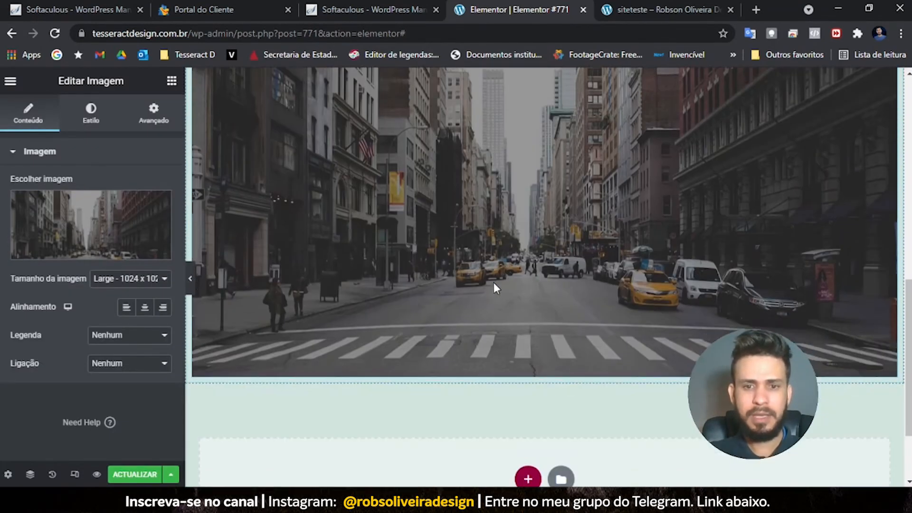
scroll(494, 285, "up", 5)
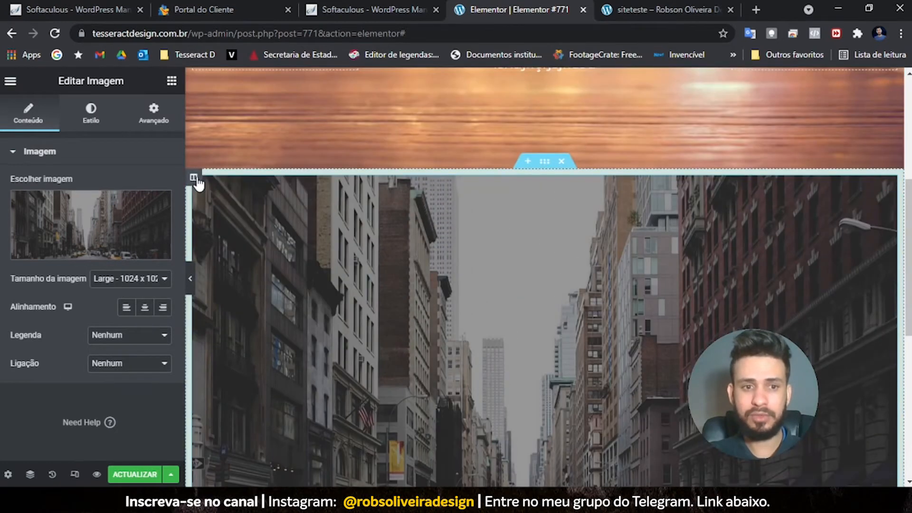
- Add two new columns to the photo's row and move an empty one to the photo's left
right_click(196, 176)
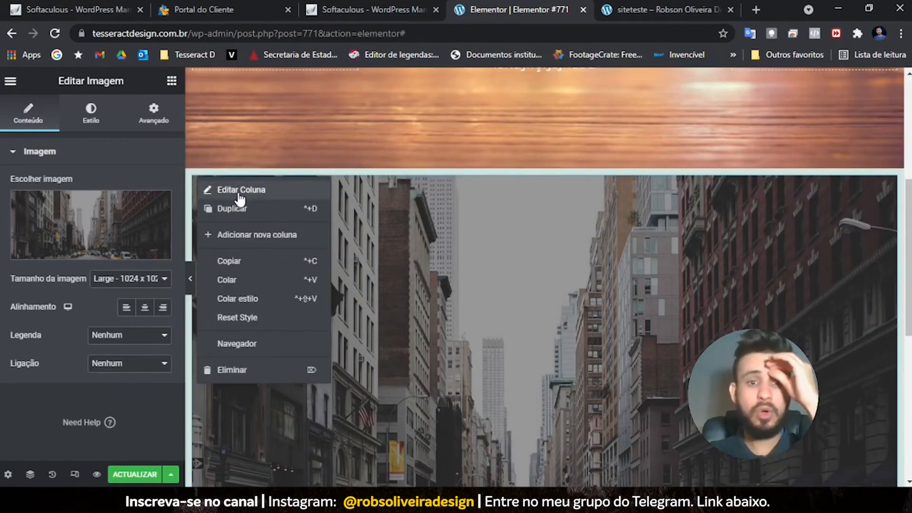
left_click(260, 241)
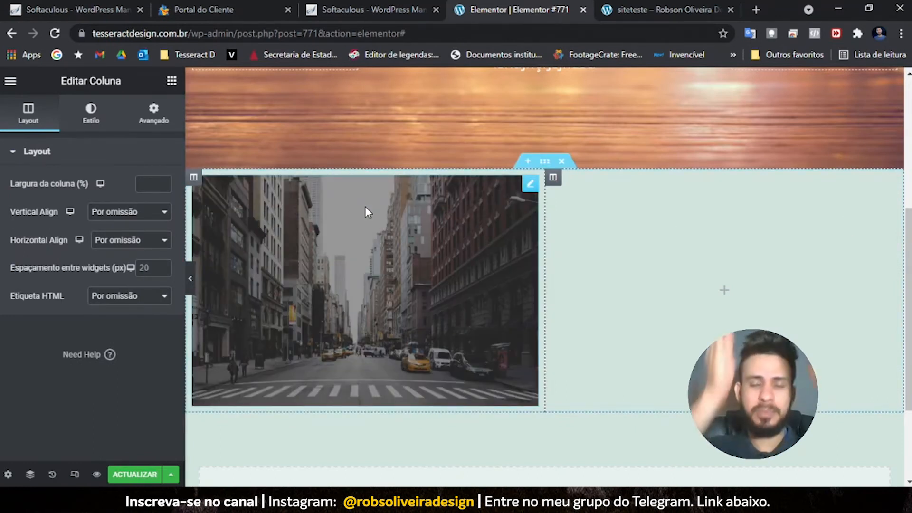
right_click(194, 177)
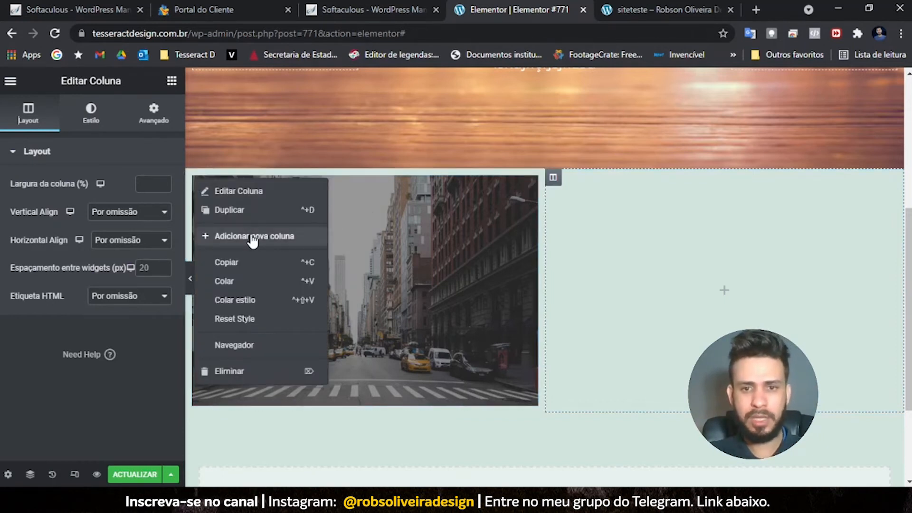
left_click(252, 237)
left_click_drag(433, 177, 194, 186)
scroll(331, 251, "up", 5)
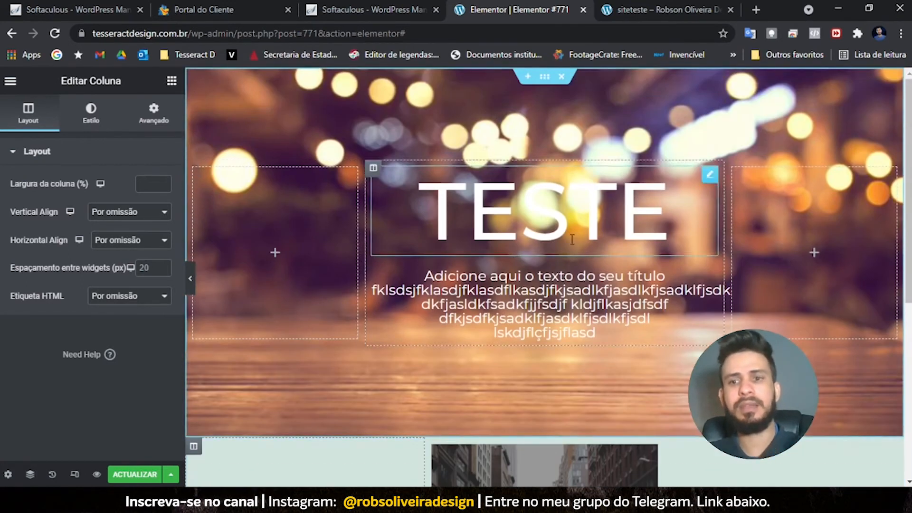
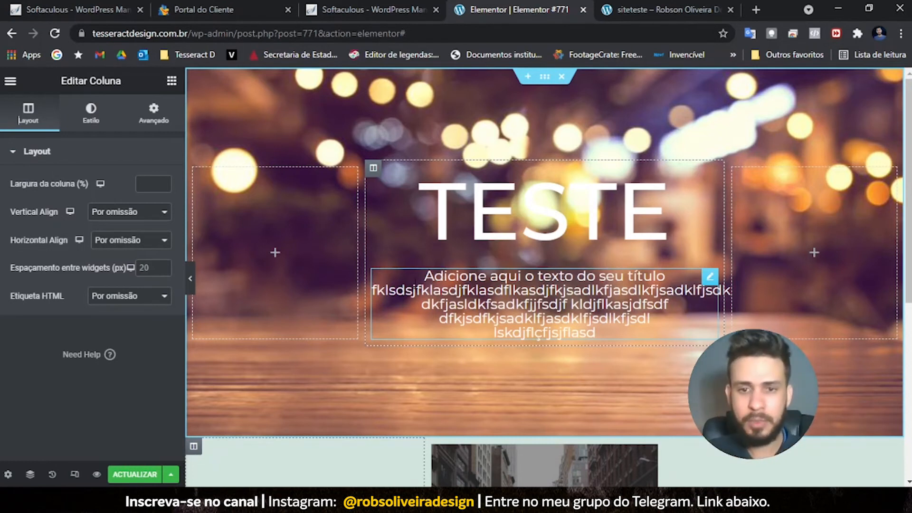
- Set the city-image section's boxed content width to 1568 and select the image column
scroll(494, 284, "down", 4)
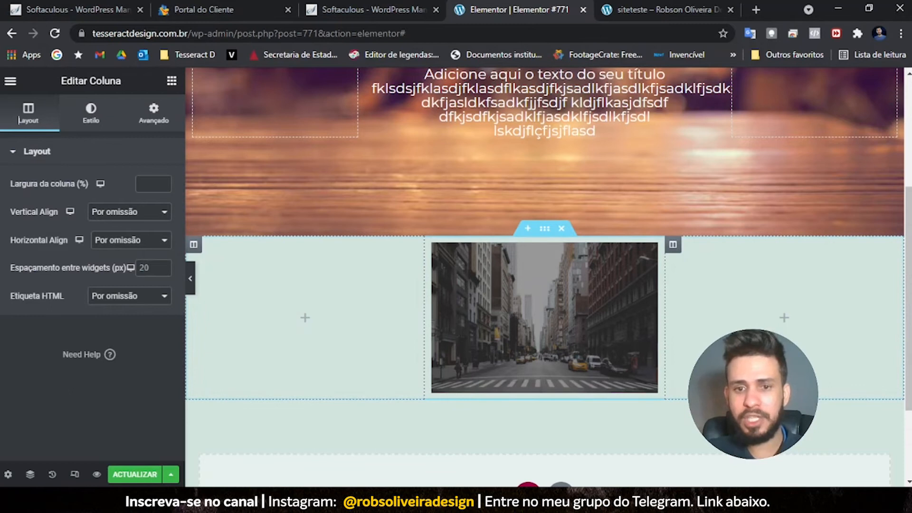
left_click(544, 230)
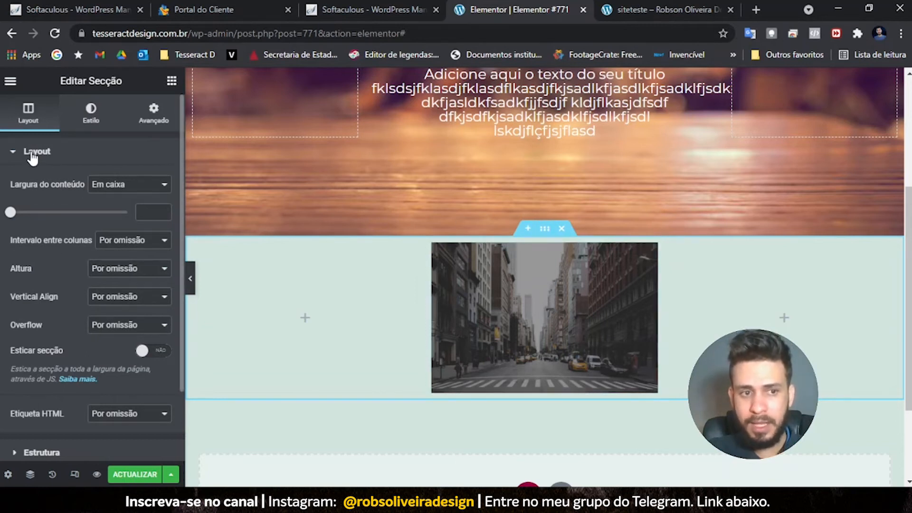
left_click_drag(10, 212, 125, 213)
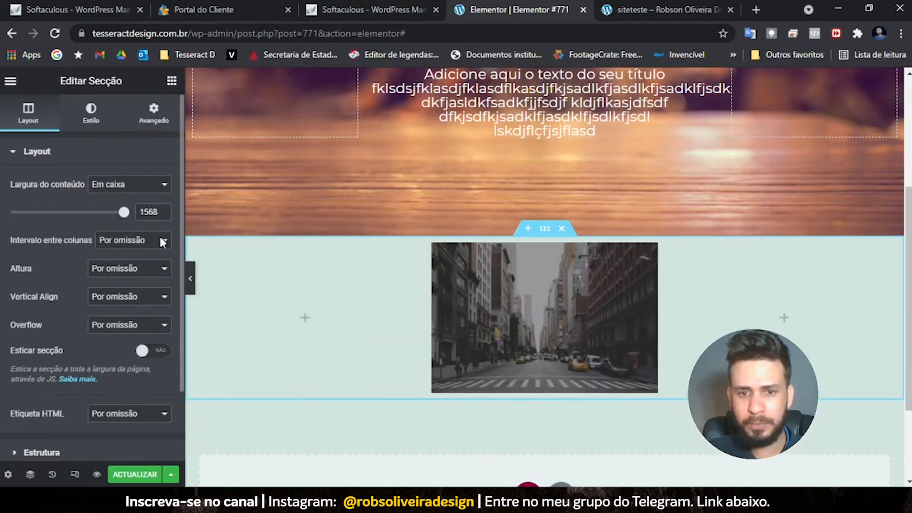
left_click(433, 244)
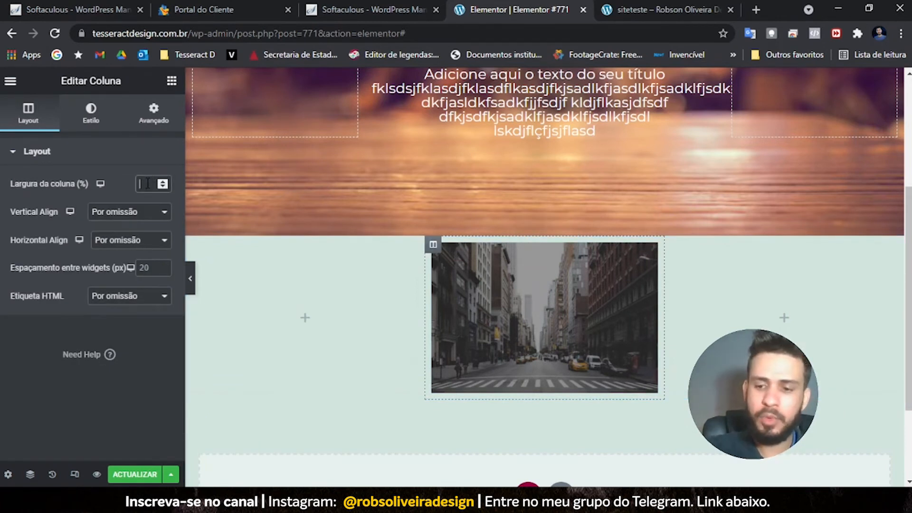
- Correct the image column's width to 50%
type("50")
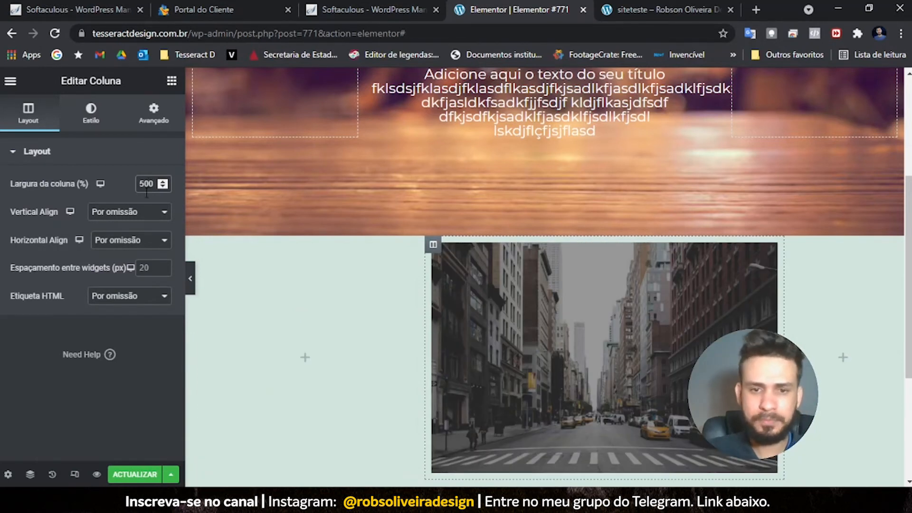
type("0")
key("BackSpace")
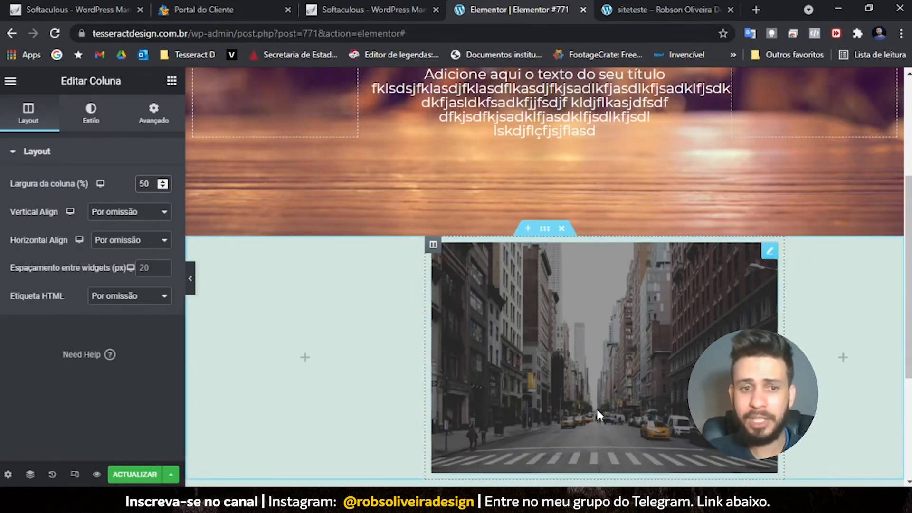
type("0")
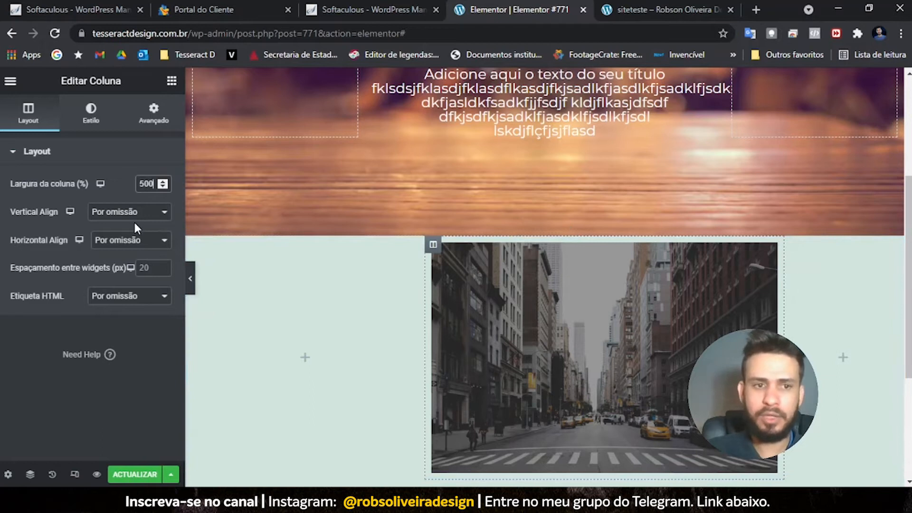
key("BackSpace")
- Set the empty left and right columns to 25% width each
left_click(194, 250)
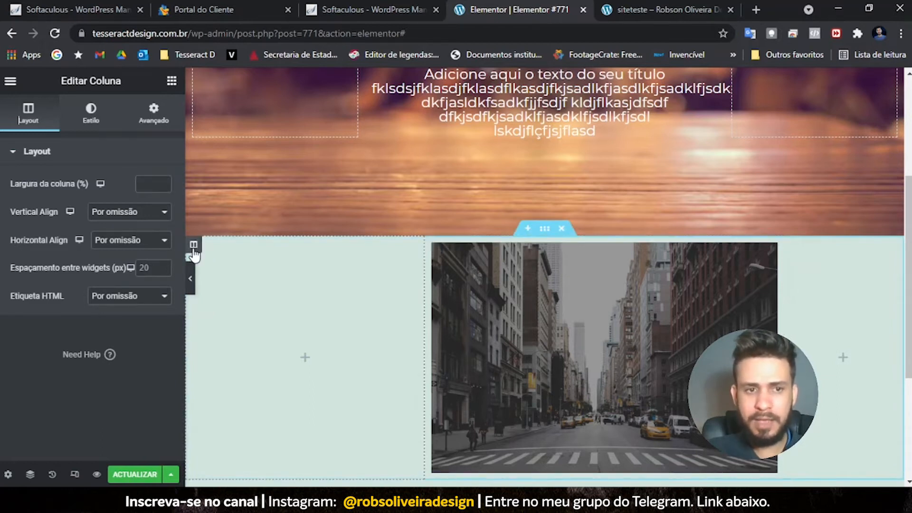
left_click(141, 183)
type("25")
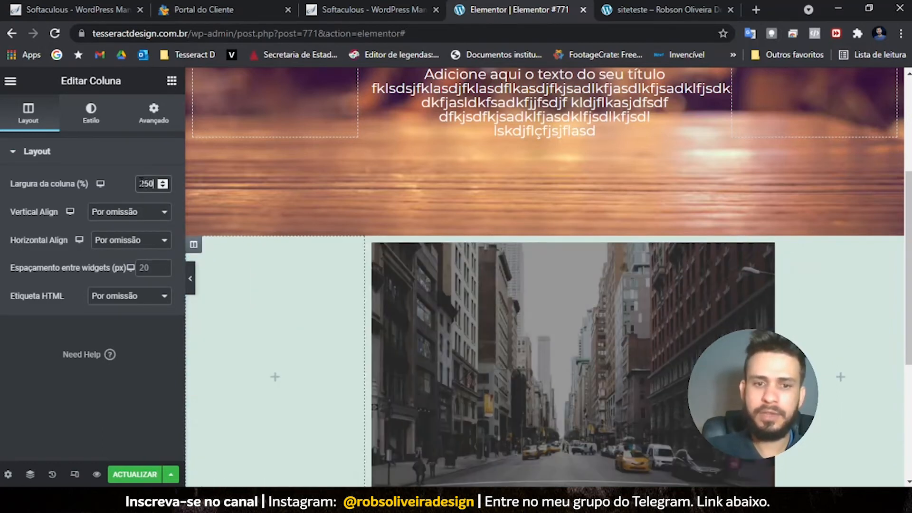
left_click(791, 246)
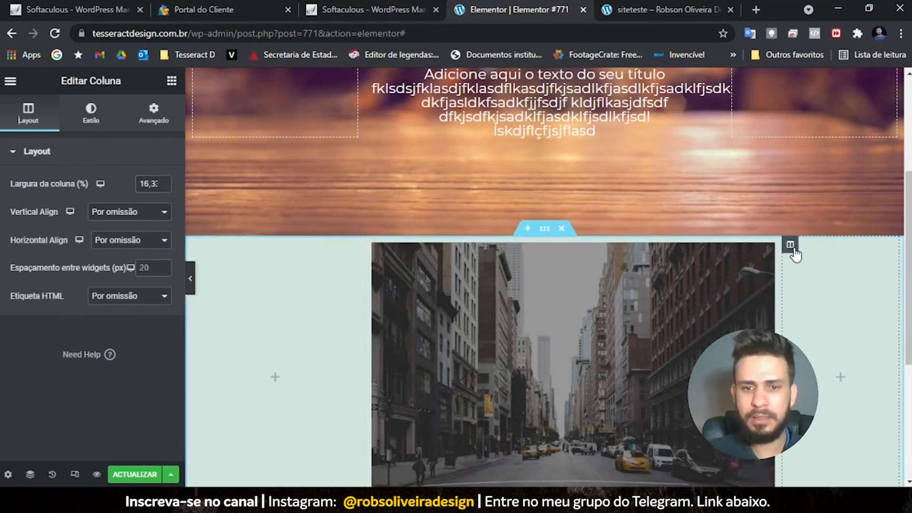
double_click(141, 183)
type("25")
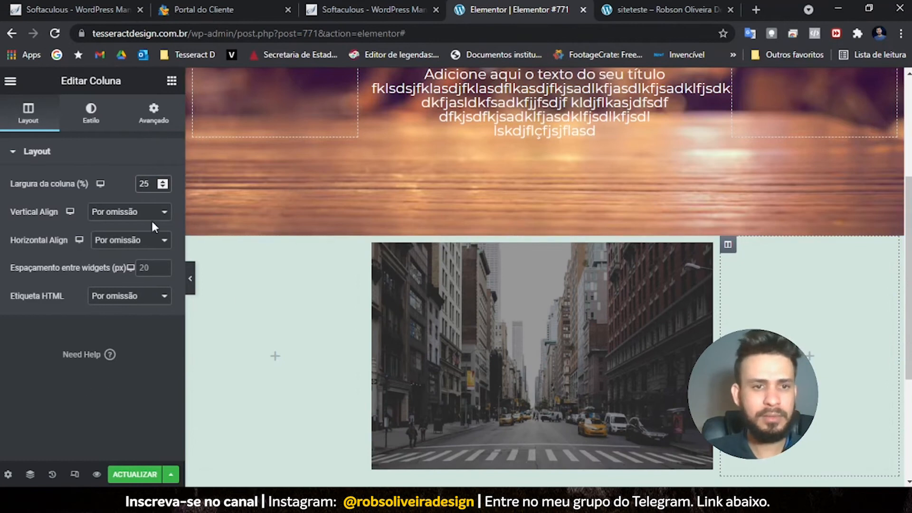
- Re-enter 50% for the image column, review the centred layout, and return to the editor
left_click(373, 246)
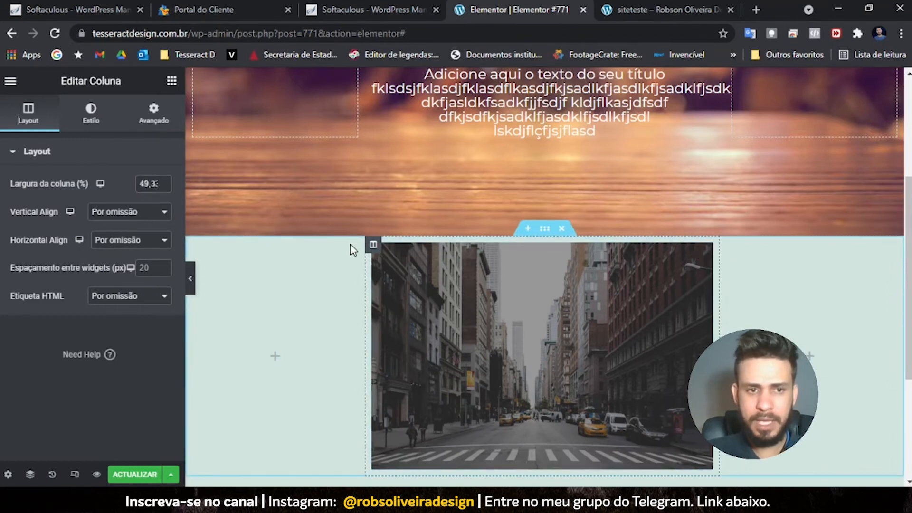
double_click(145, 183)
type("50")
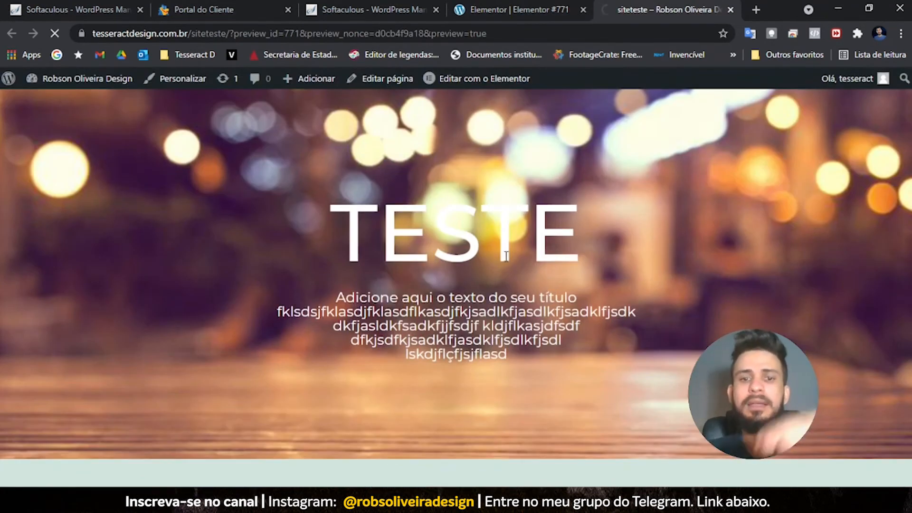
scroll(478, 246, "down", 6)
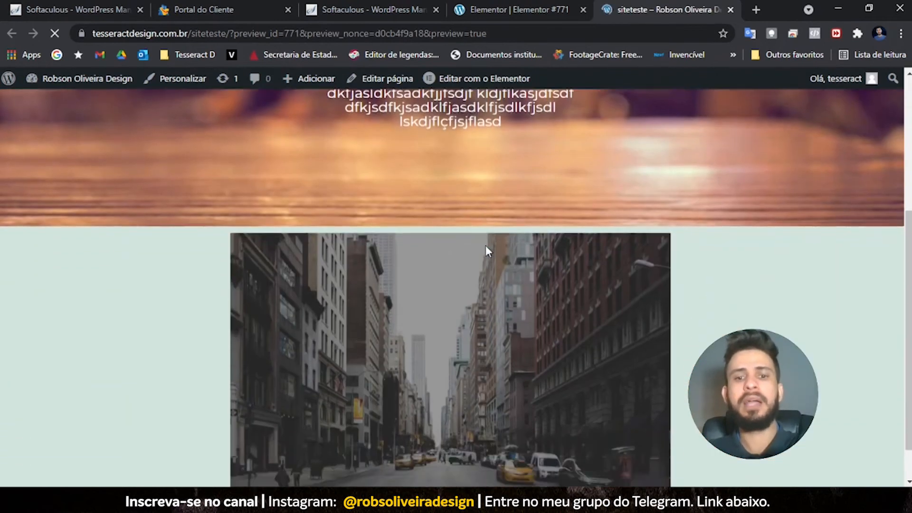
scroll(475, 282, "up", 5)
scroll(476, 287, "up", 1)
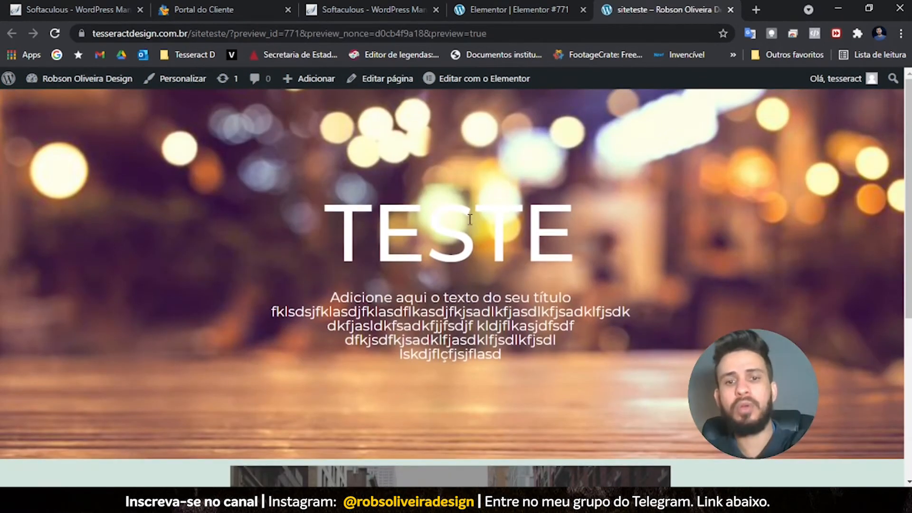
left_click(530, 17)
- Delete the city image widget through its right-click menu
scroll(535, 426, "down", 3)
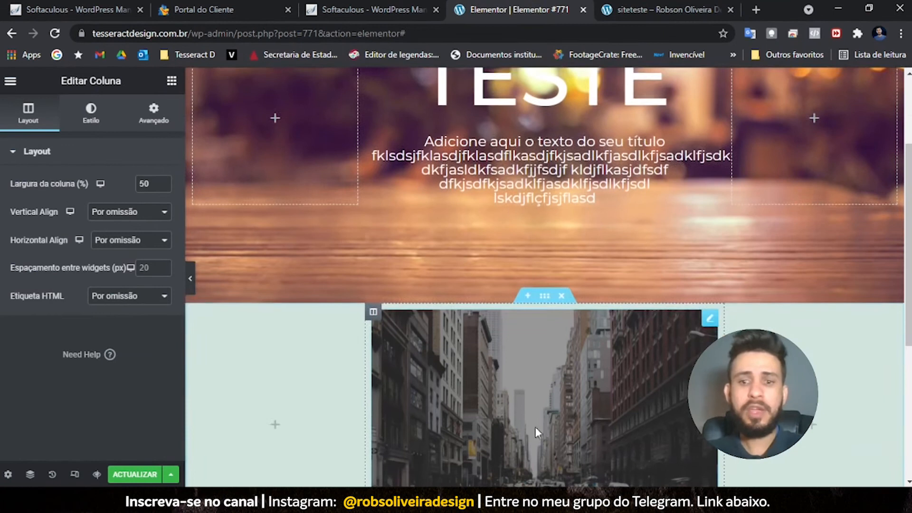
scroll(536, 429, "down", 4)
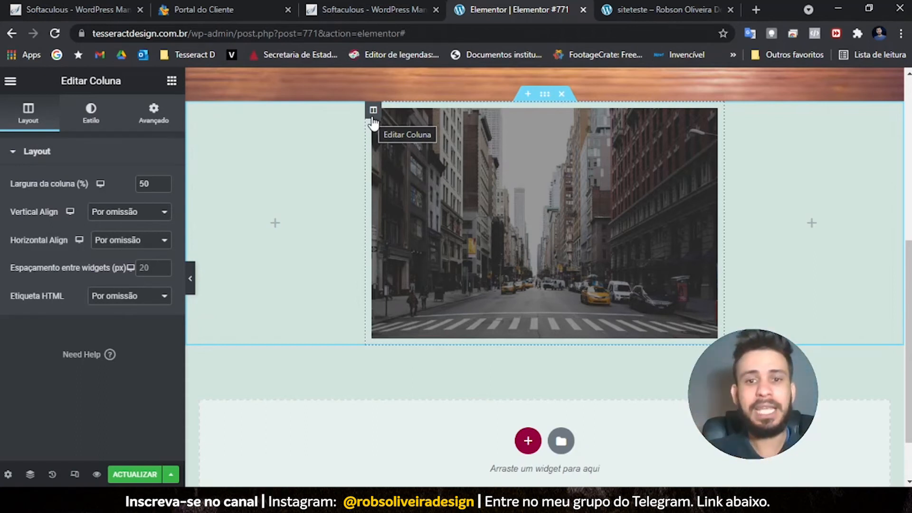
scroll(488, 211, "up", 2)
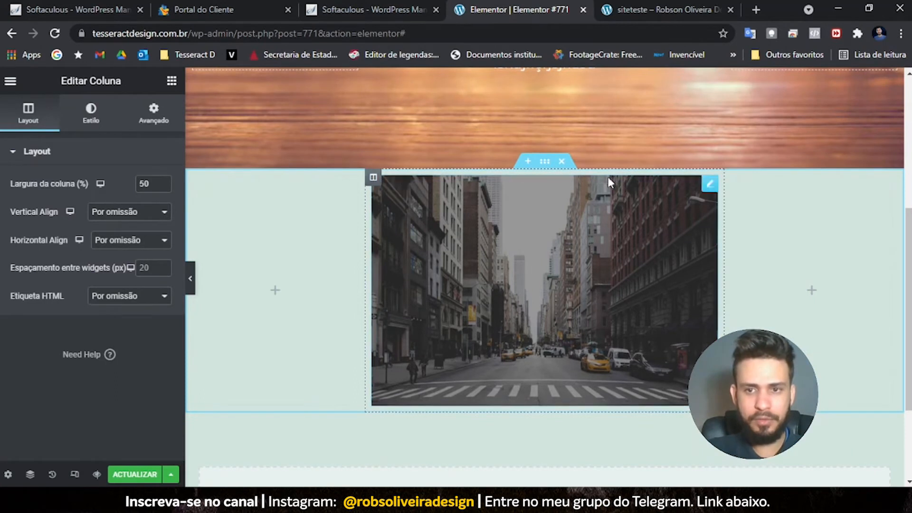
right_click(710, 186)
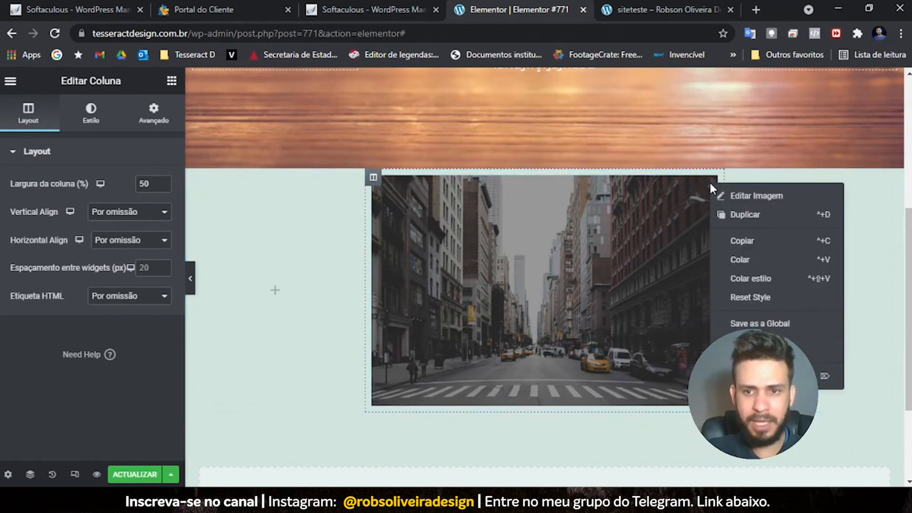
left_click(769, 376)
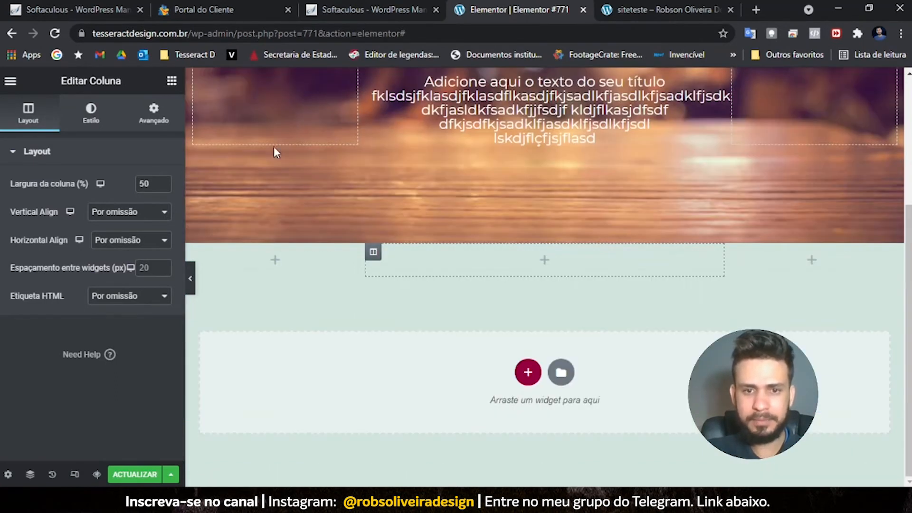
mouse_move(419, 260)
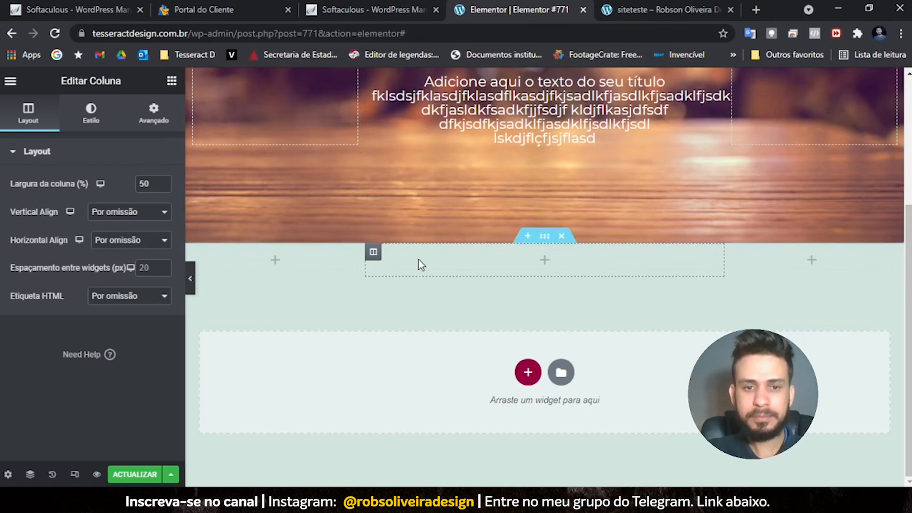
- Set the section's classic background overlay image to the street photo 11E20A0779.jpg
left_click(545, 236)
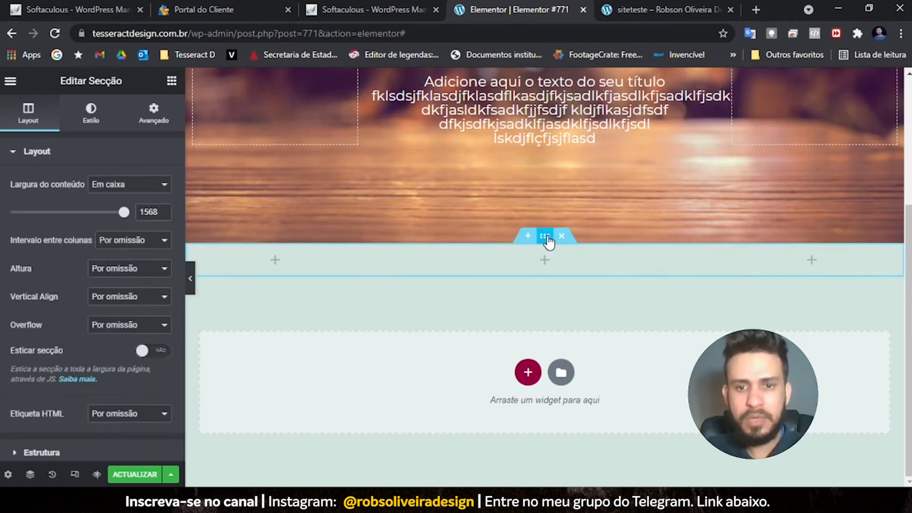
left_click(95, 117)
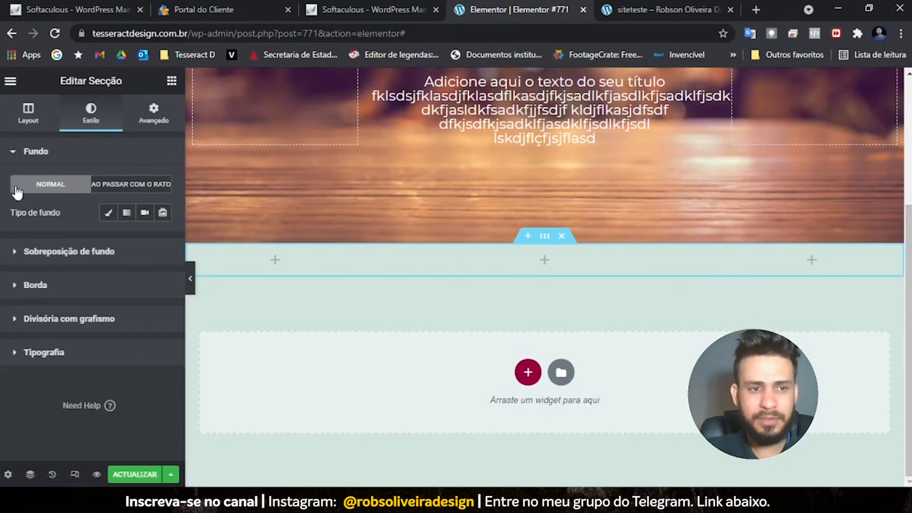
left_click(109, 218)
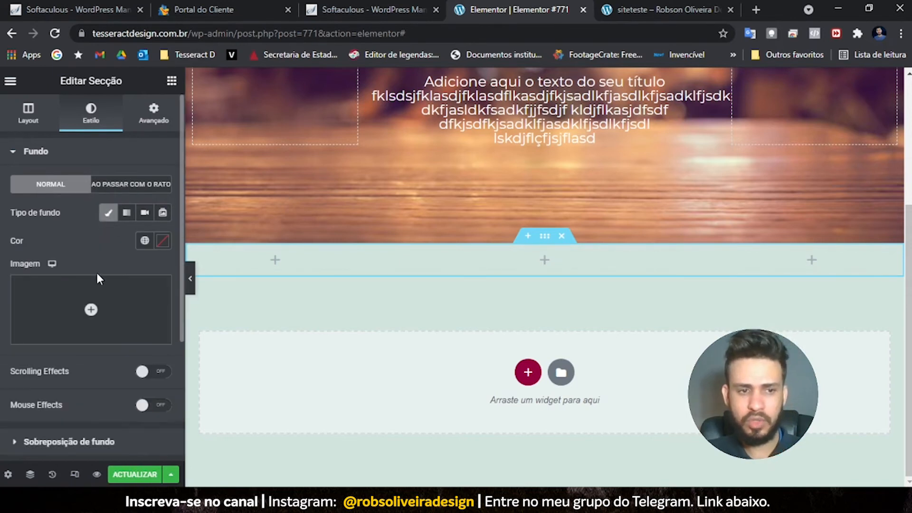
scroll(96, 270, "down", 4)
left_click(20, 270)
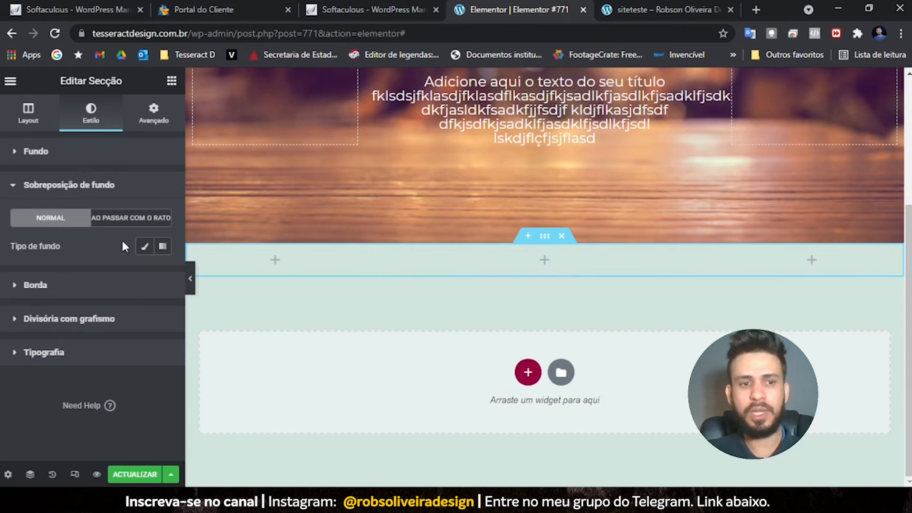
left_click(145, 247)
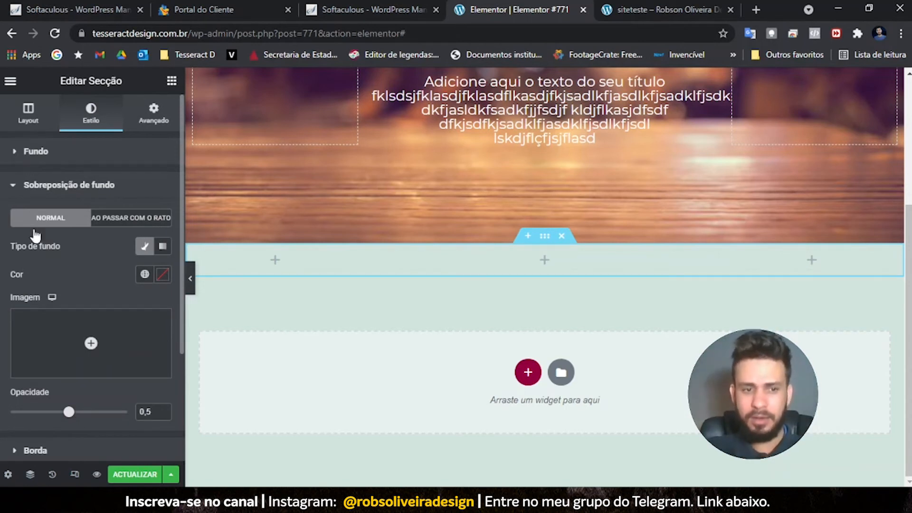
left_click(94, 376)
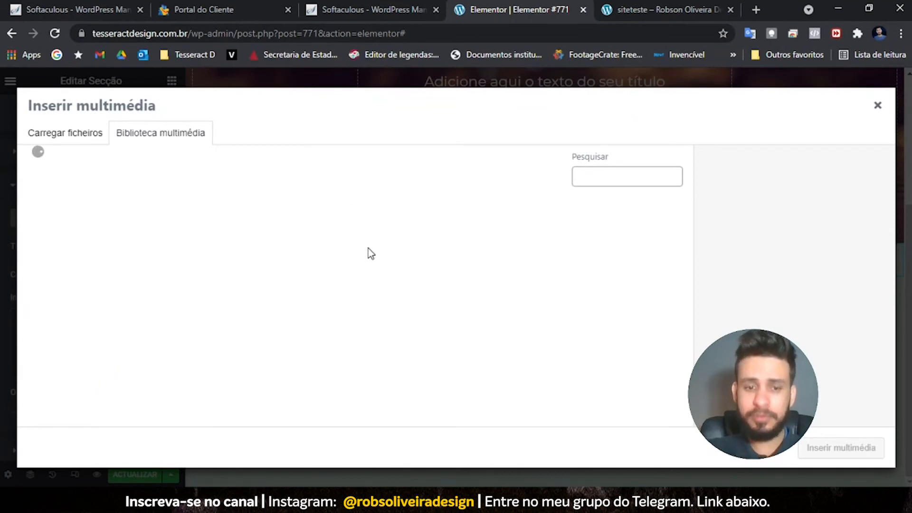
scroll(434, 321, "down", 5)
left_click(835, 449)
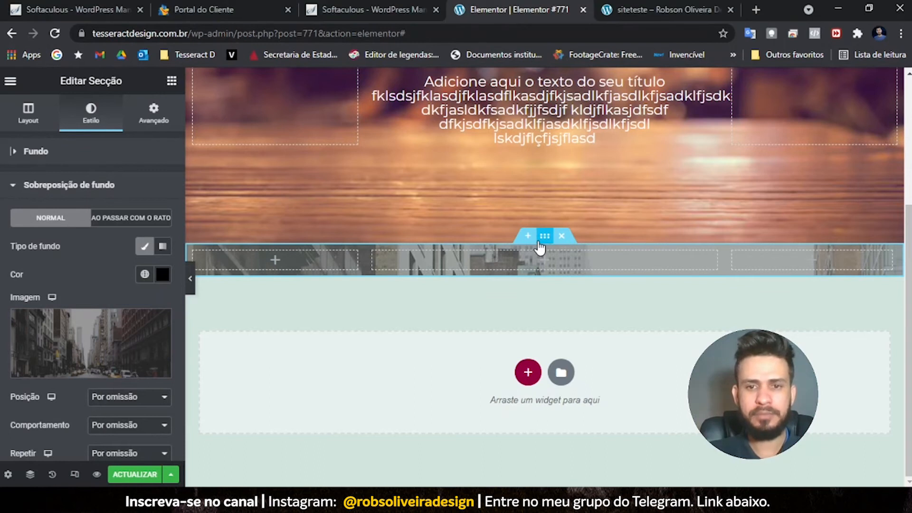
- Switch the section height to minimum height of about 441 px
left_click(31, 116)
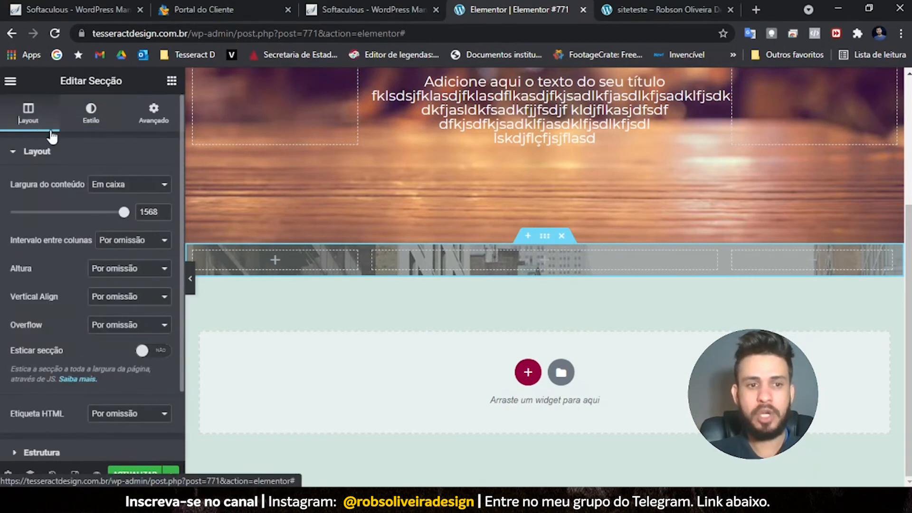
left_click(98, 268)
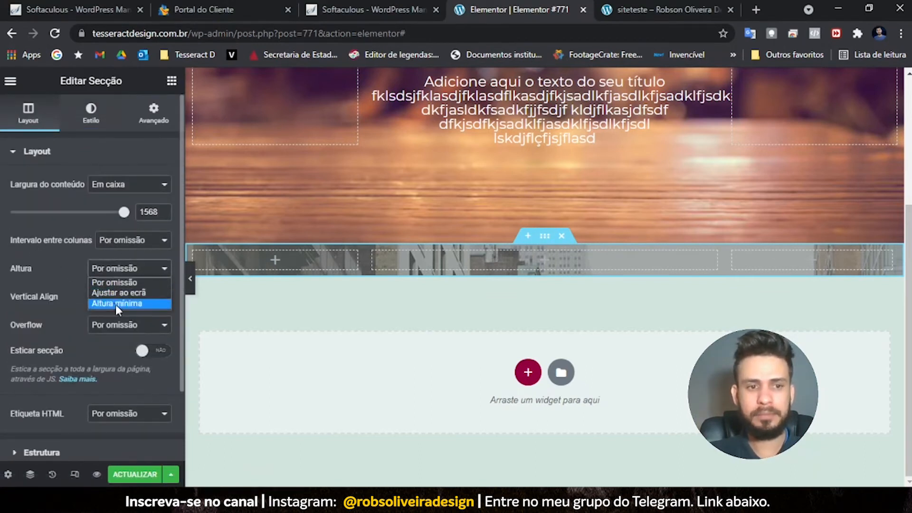
left_click(116, 304)
mouse_move(44, 313)
left_mouse_down()
mouse_move(55, 314)
mouse_move(46, 313)
left_mouse_up()
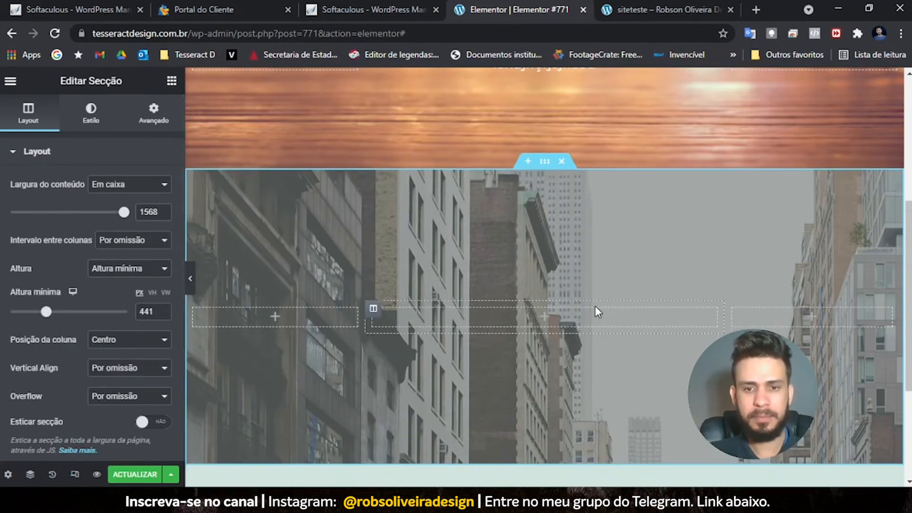
scroll(589, 304, "down", 1)
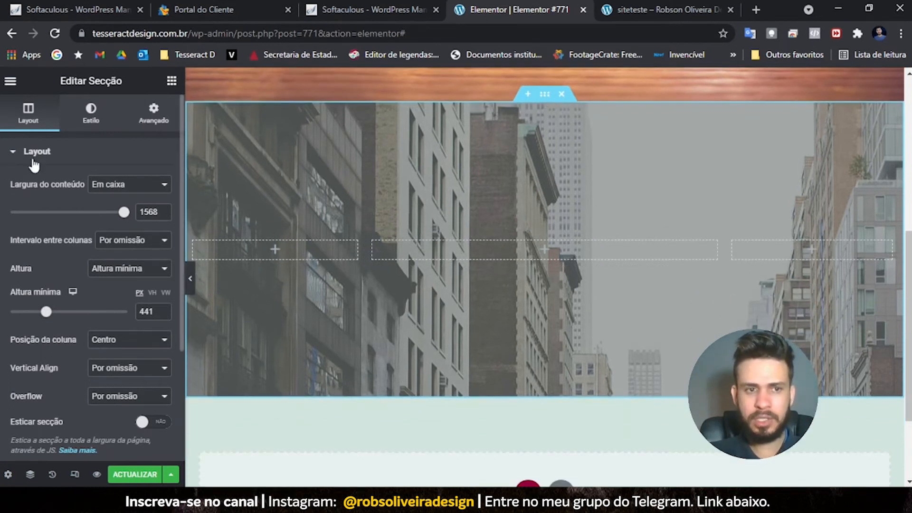
- Keep the section background as a gradient and set its first colour to black #000000
left_click(90, 113)
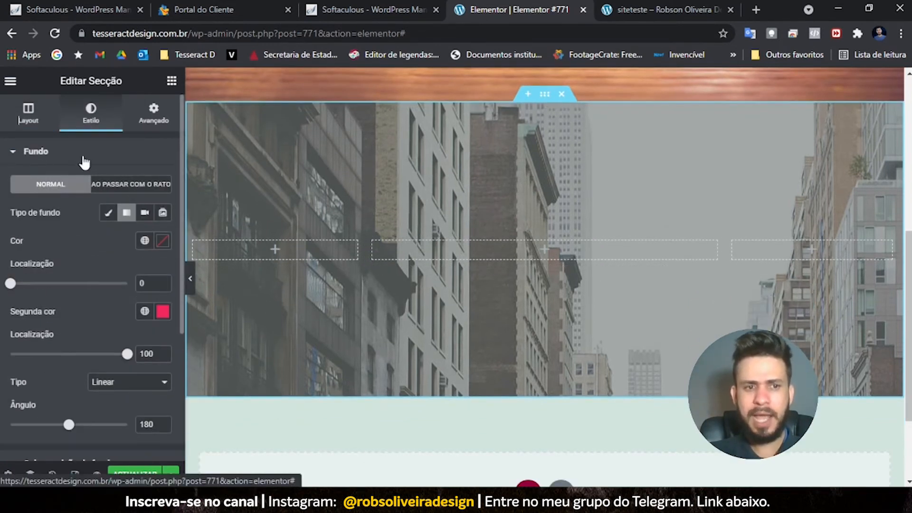
scroll(47, 261, "down", 4)
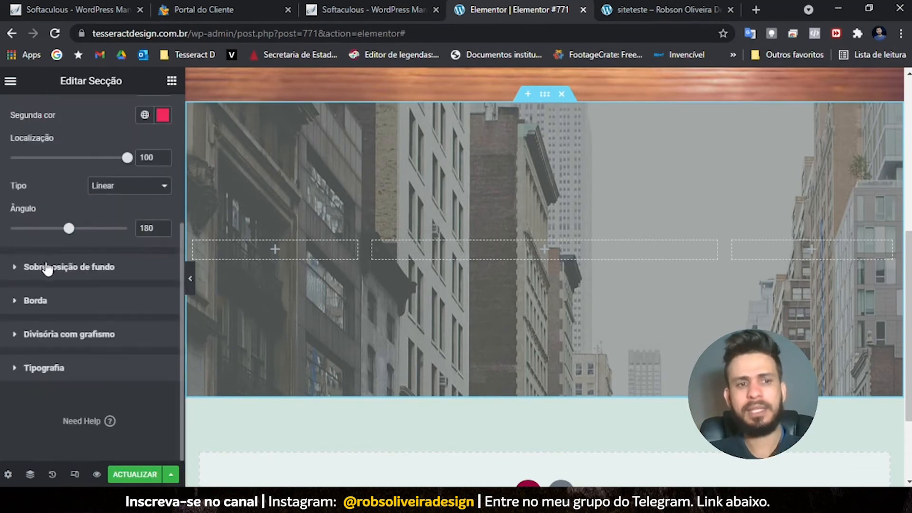
left_click(20, 267)
scroll(27, 304, "down", 4)
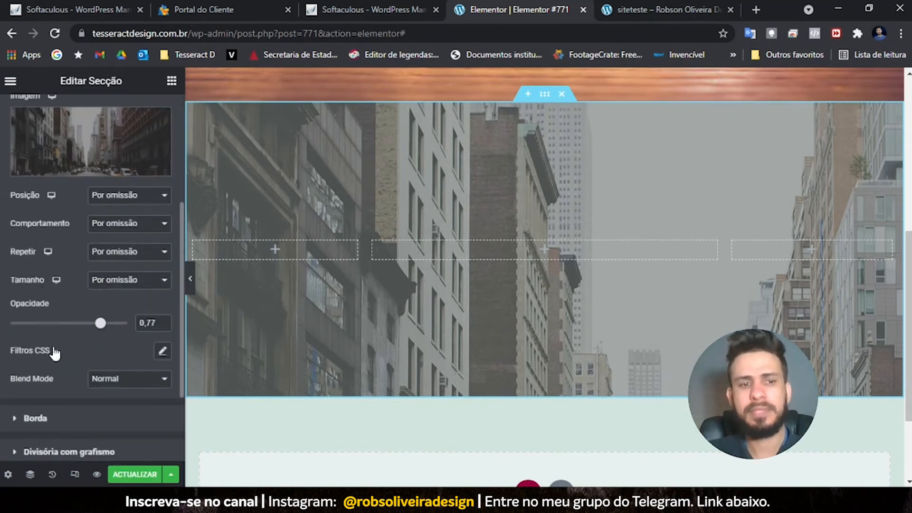
scroll(60, 351, "up", 4)
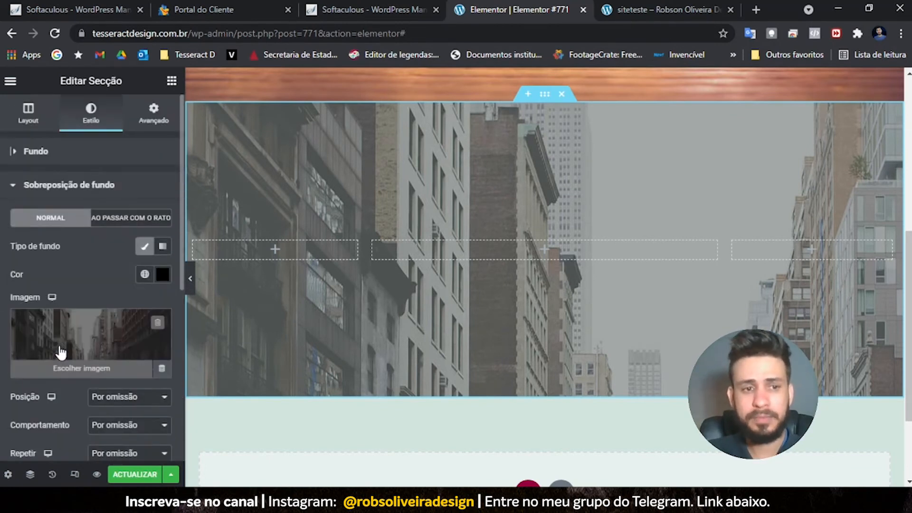
left_click(13, 186)
left_click(18, 152)
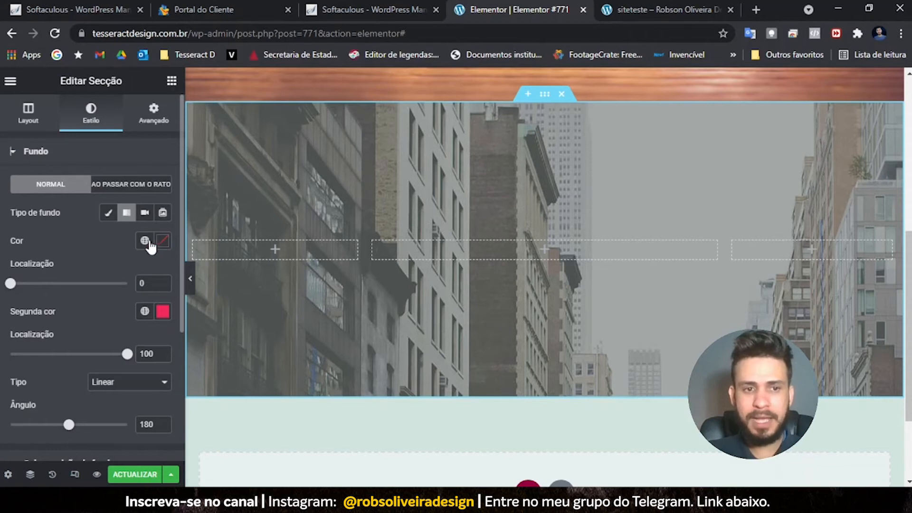
left_click(113, 216)
left_click(129, 217)
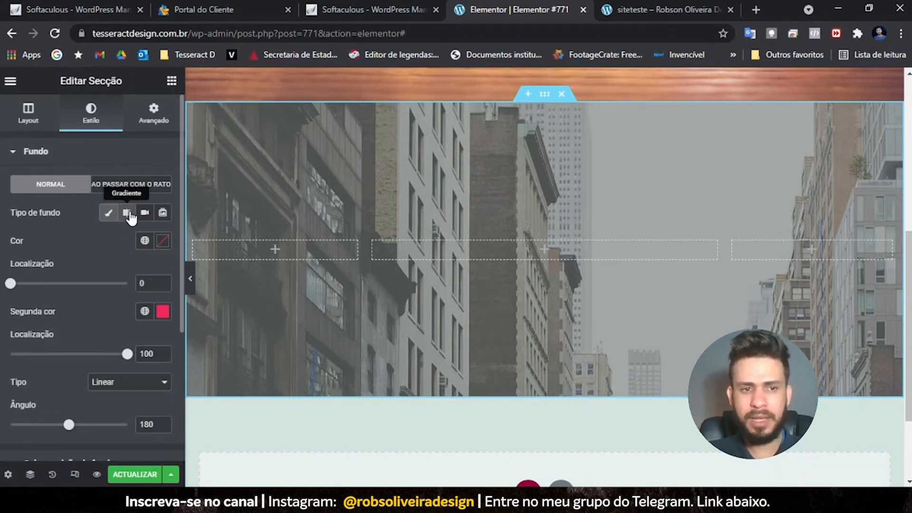
left_click(162, 246)
left_click_drag(160, 373, 61, 412)
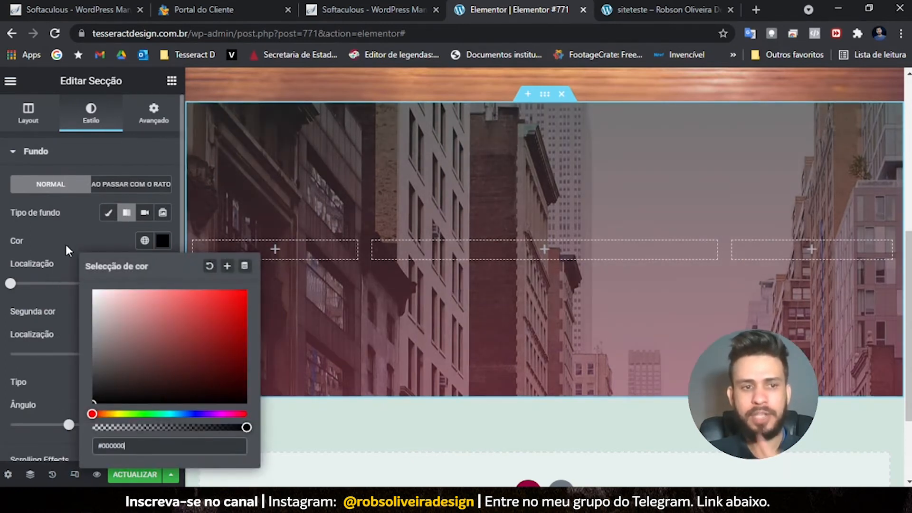
left_click(65, 240)
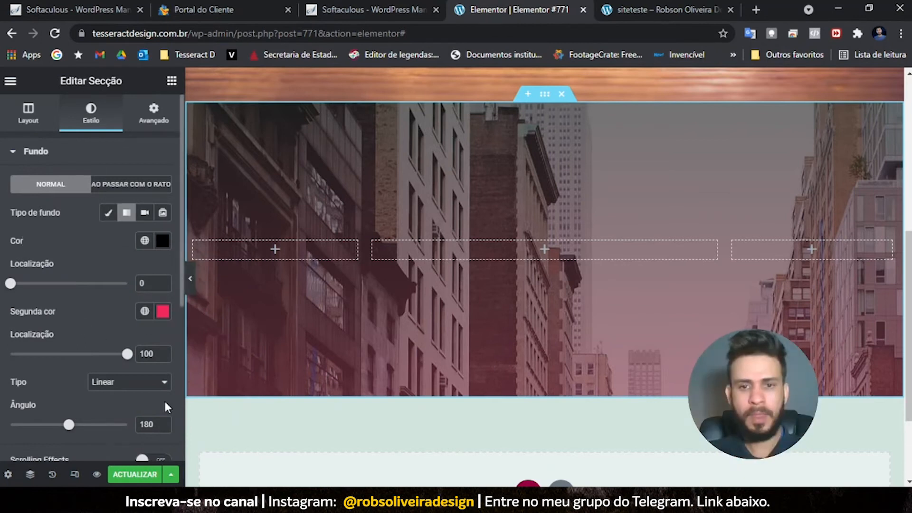
- Lower the background overlay's opacity to 0.48
scroll(163, 399, "down", 1)
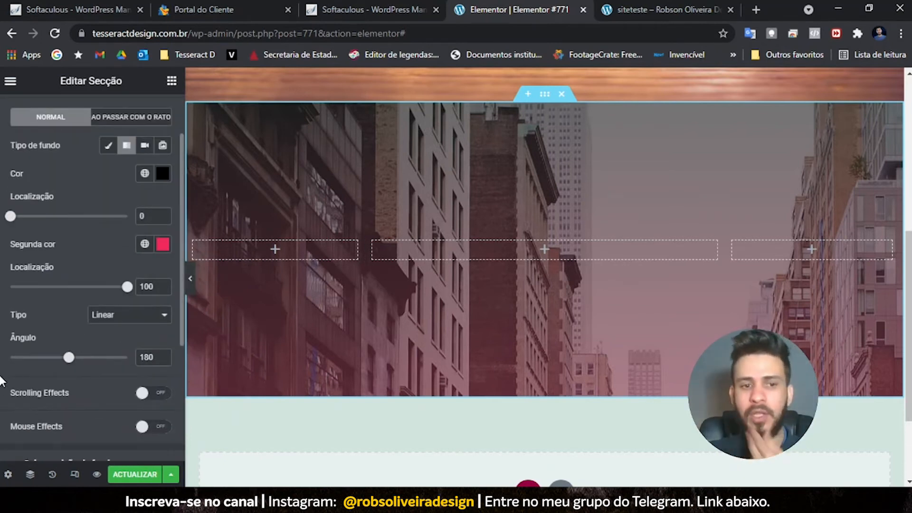
scroll(98, 237, "up", 1)
scroll(90, 256, "down", 4)
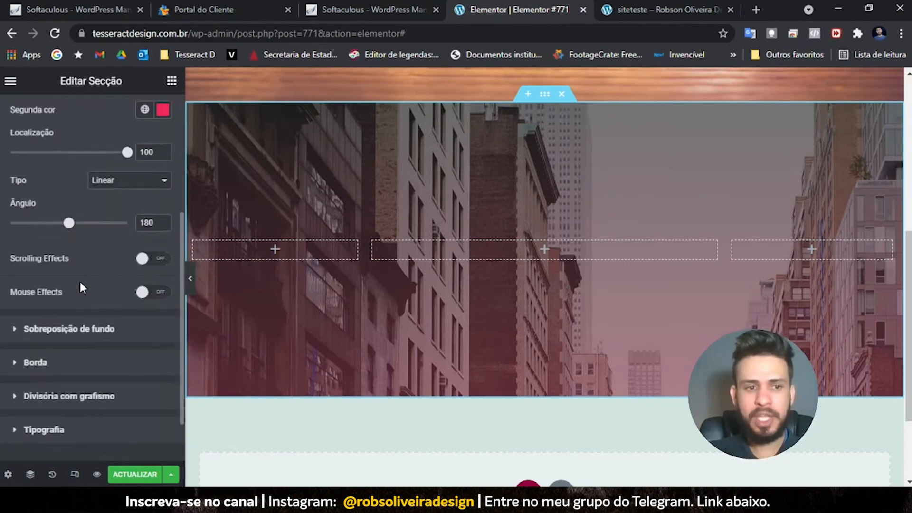
left_click(16, 330)
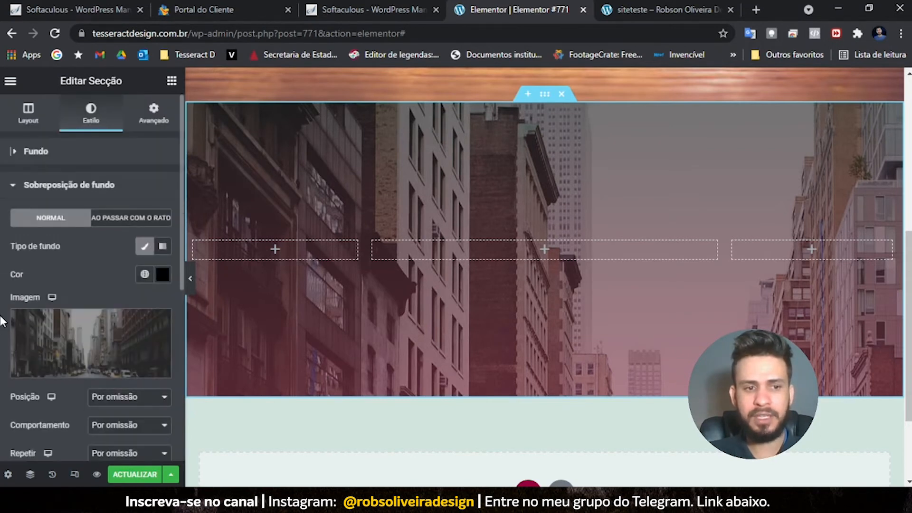
scroll(0, 338, "down", 3)
left_click_drag(101, 395, 21, 397)
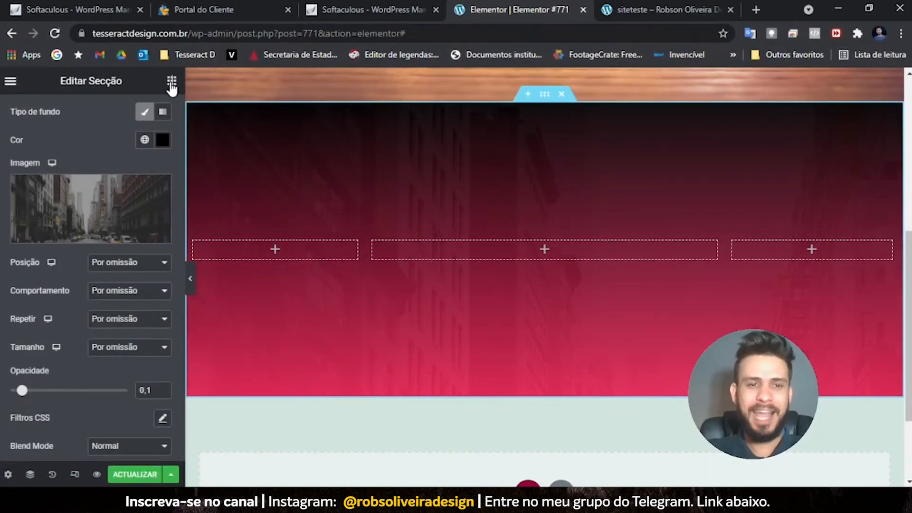
- Try dragging a new heading widget from the widget panel onto the page
left_click(171, 82)
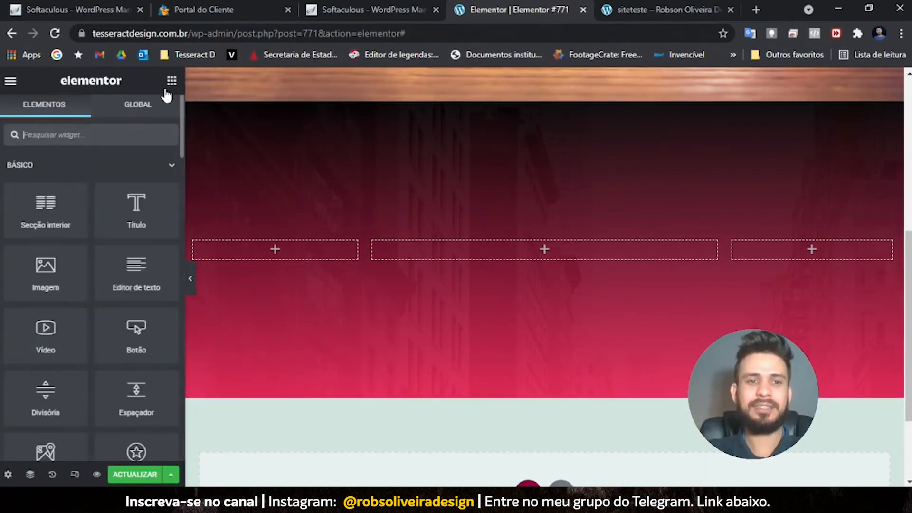
mouse_move(137, 204)
left_mouse_down()
mouse_move(145, 207)
mouse_move(137, 207)
left_mouse_up()
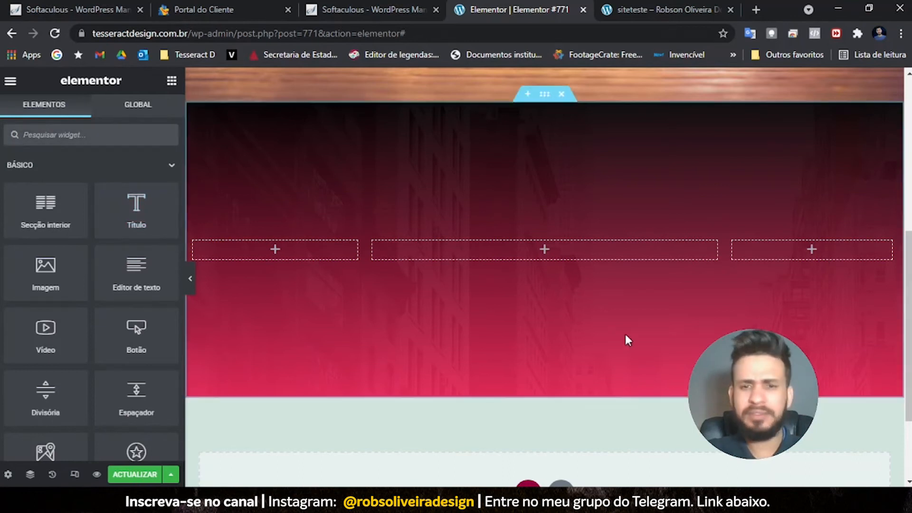
scroll(631, 318, "up", 5)
scroll(633, 324, "up", 2)
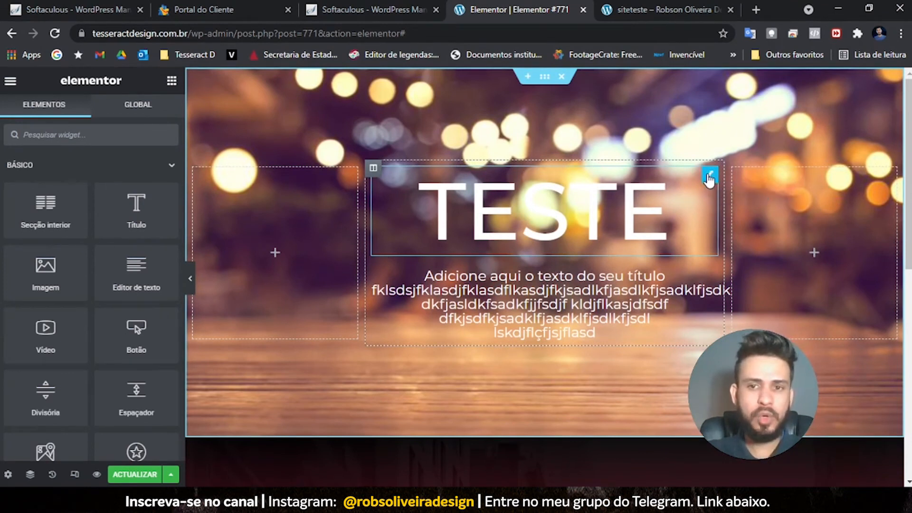
- Duplicate the TESTE heading and move the copy into the red section's middle column
right_click(708, 179)
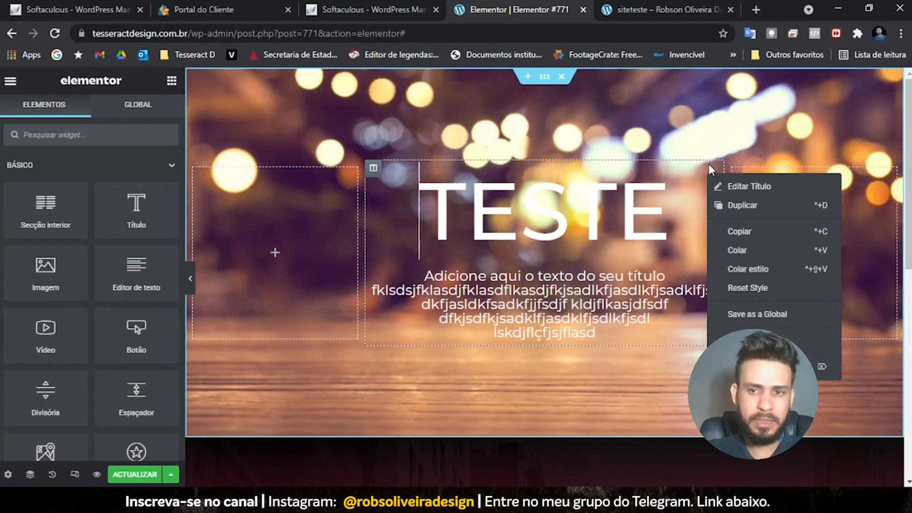
left_click(744, 206)
scroll(685, 241, "down", 3)
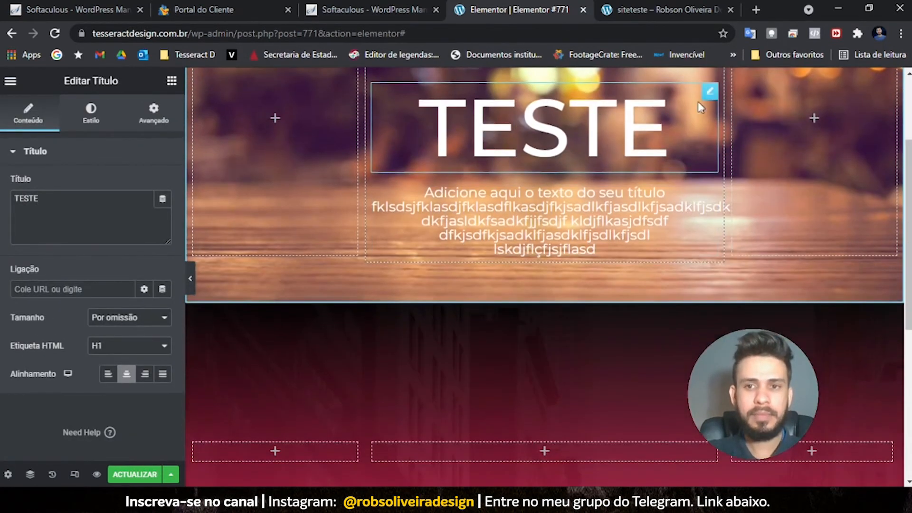
left_click_drag(714, 92, 613, 321)
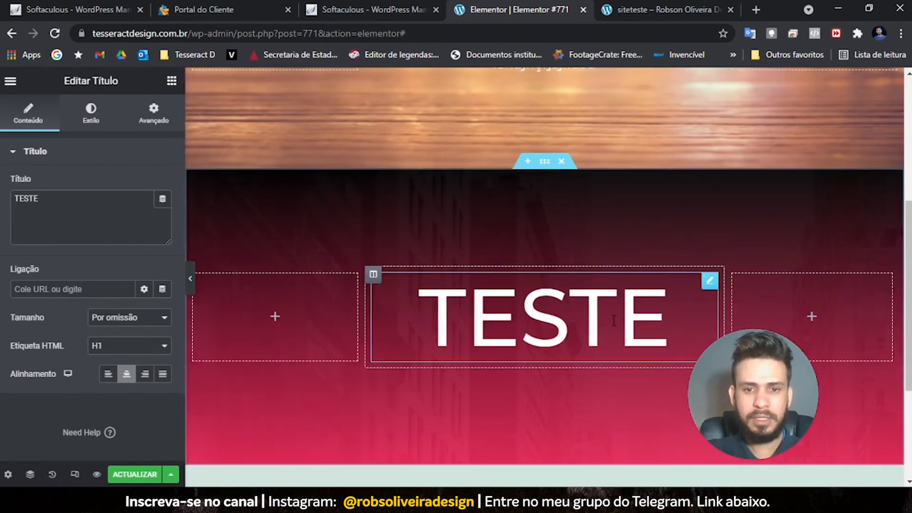
scroll(613, 322, "up", 1)
scroll(612, 314, "up", 5)
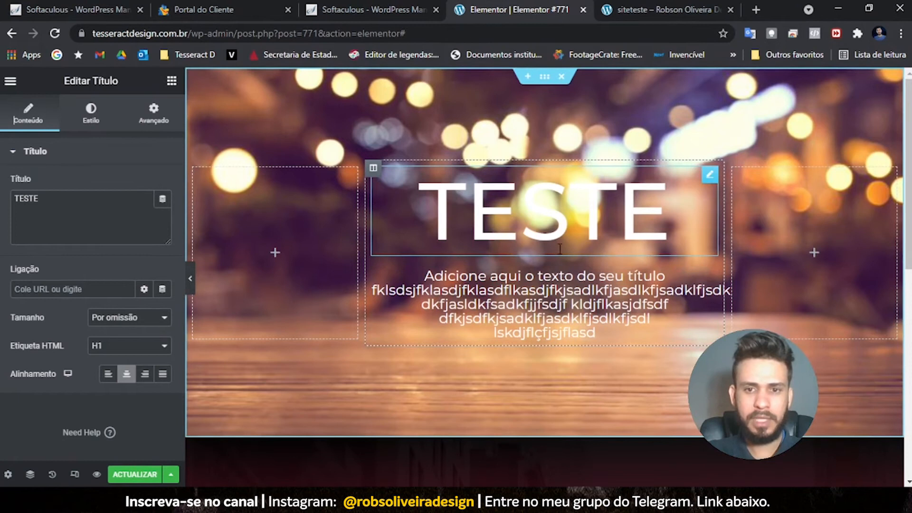
scroll(560, 266, "down", 6)
scroll(551, 309, "up", 4)
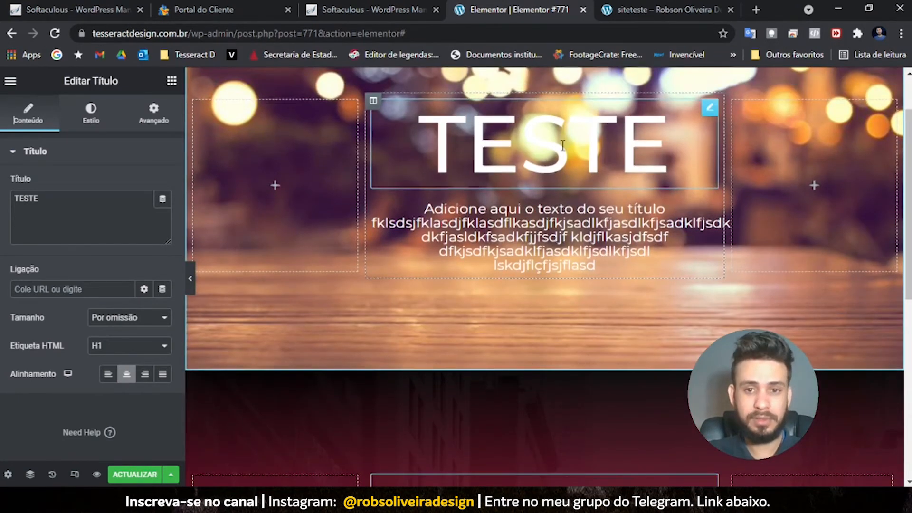
scroll(646, 292, "down", 3)
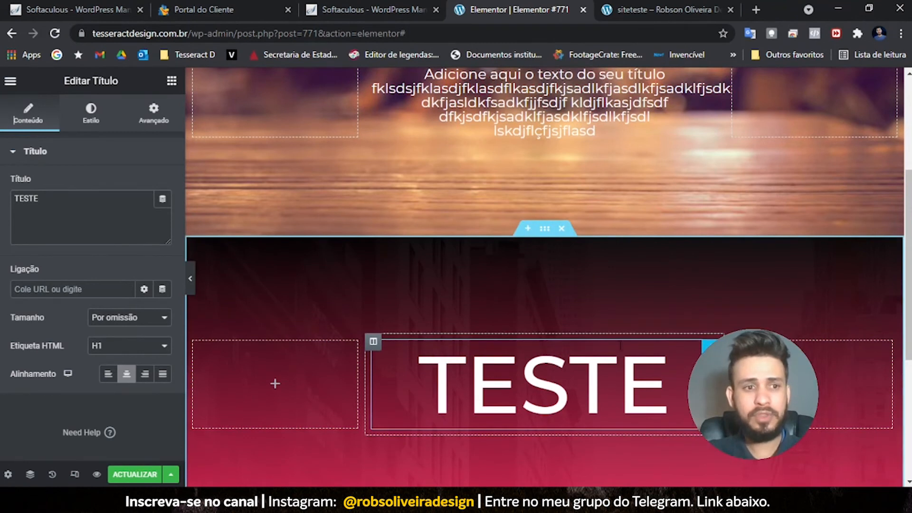
left_click(90, 114)
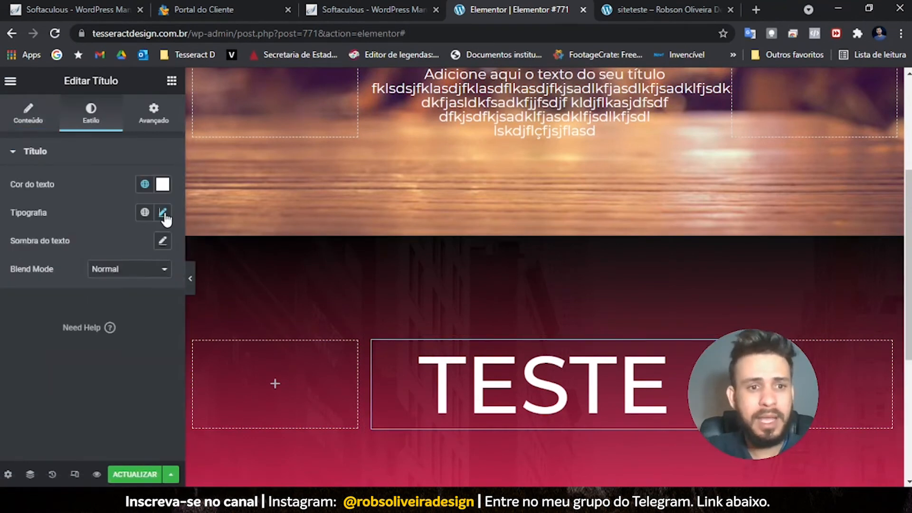
- Shrink the copied TESTE heading to 63 px with font weight 300
left_click(163, 213)
left_click_drag(78, 318, 51, 325)
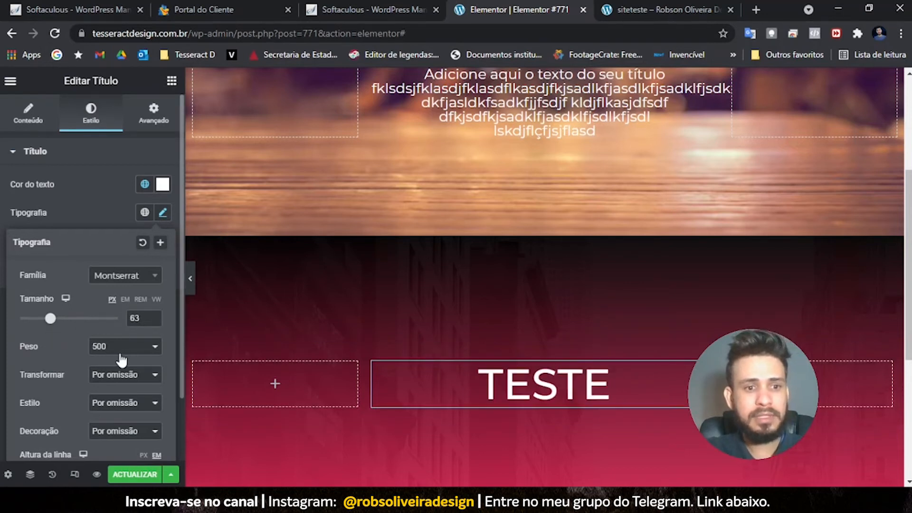
left_click(122, 352)
left_click(121, 379)
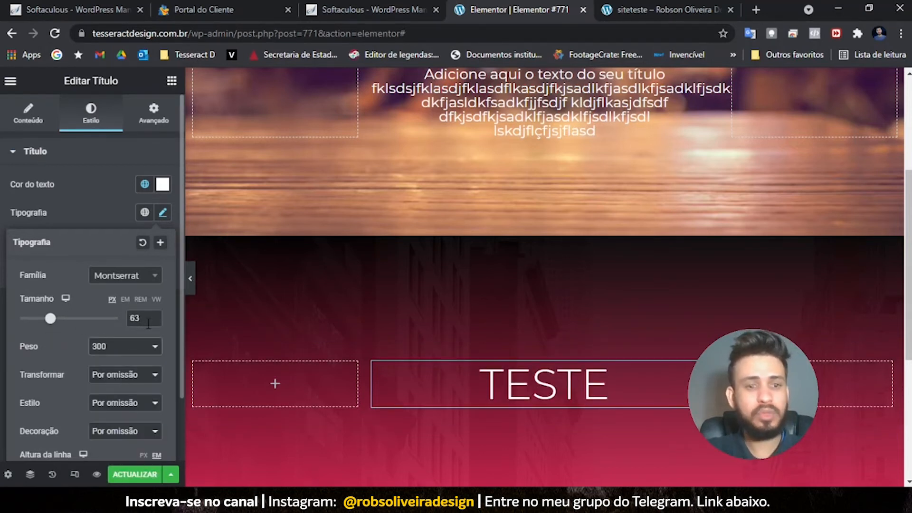
left_click(95, 219)
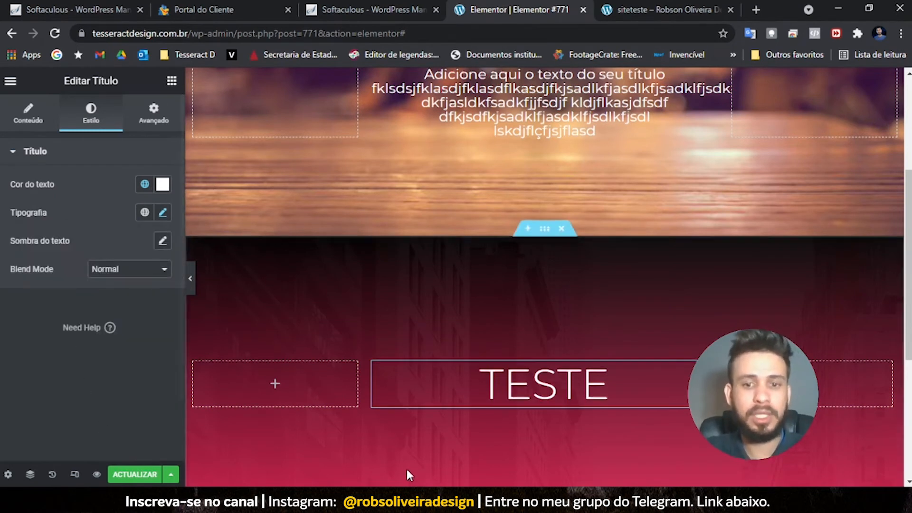
- Copy the bokeh section's TESTE heading and paste its style onto the red section's heading
scroll(430, 398, "up", 5)
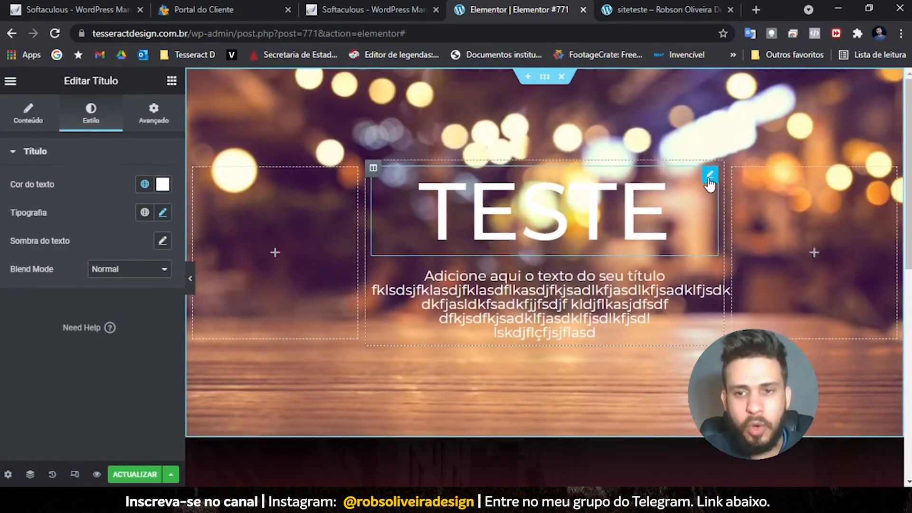
right_click(708, 175)
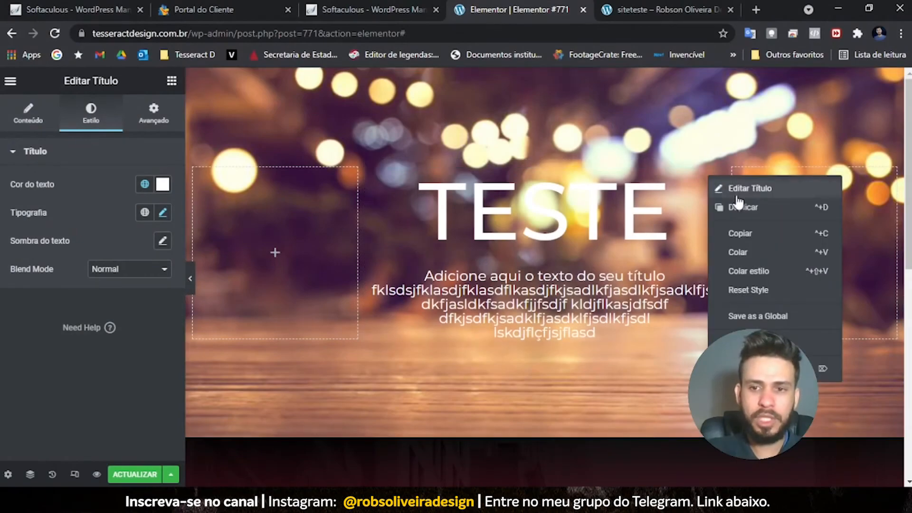
left_click(751, 231)
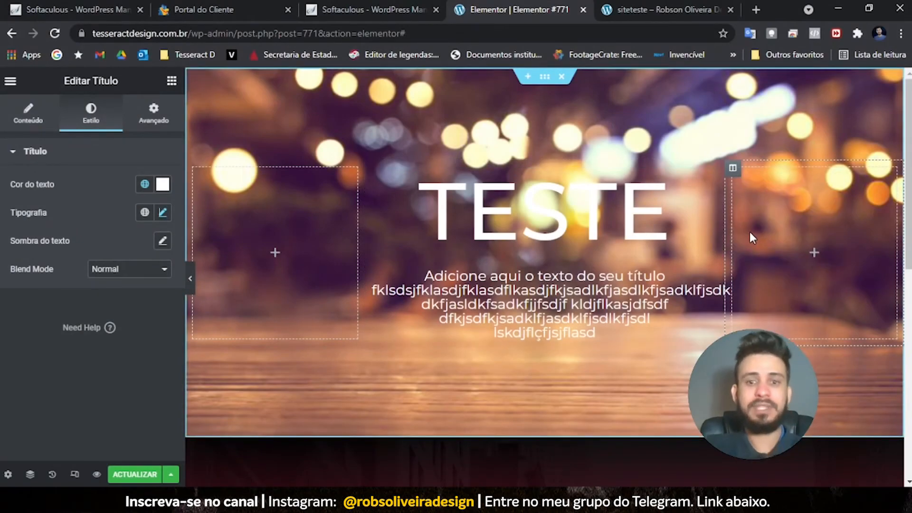
scroll(591, 280, "down", 8)
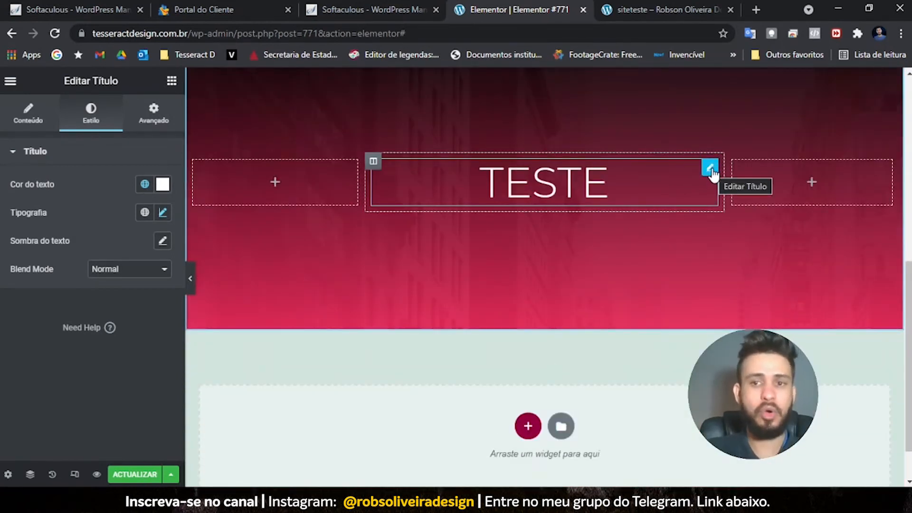
right_click(711, 173)
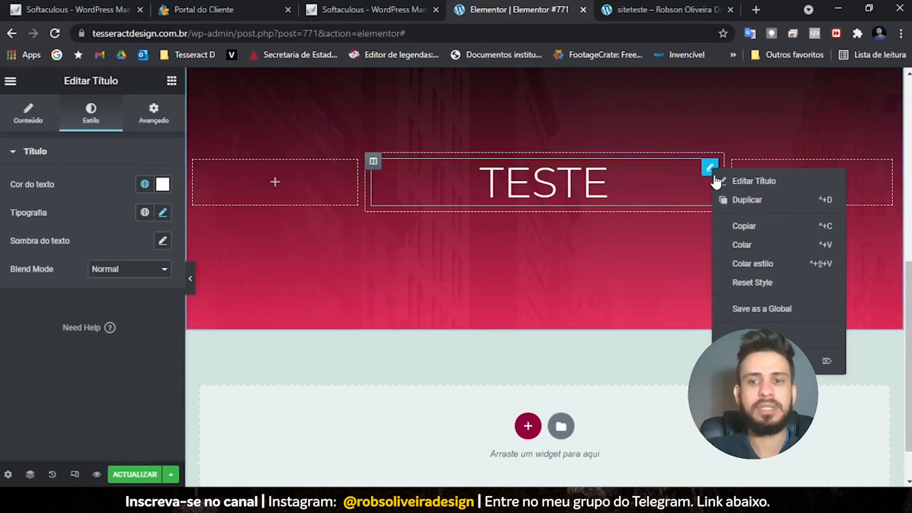
left_click(758, 265)
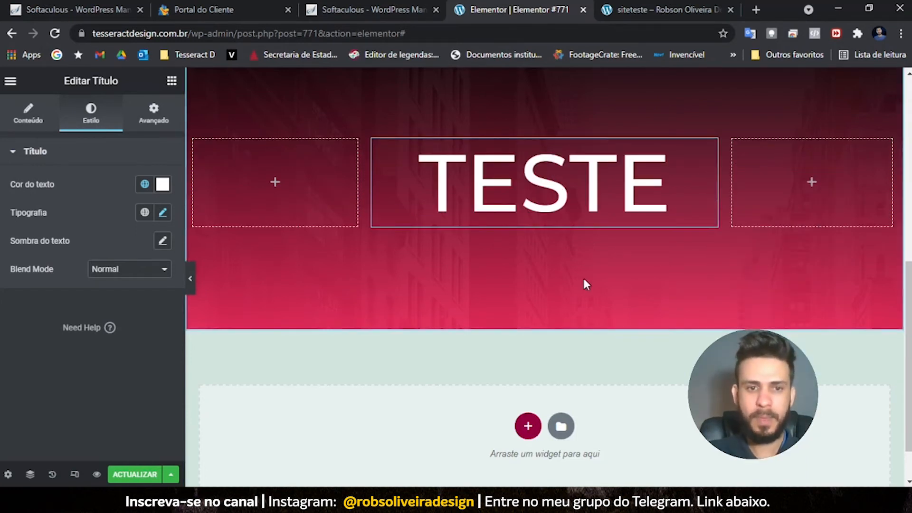
scroll(584, 283, "up", 7)
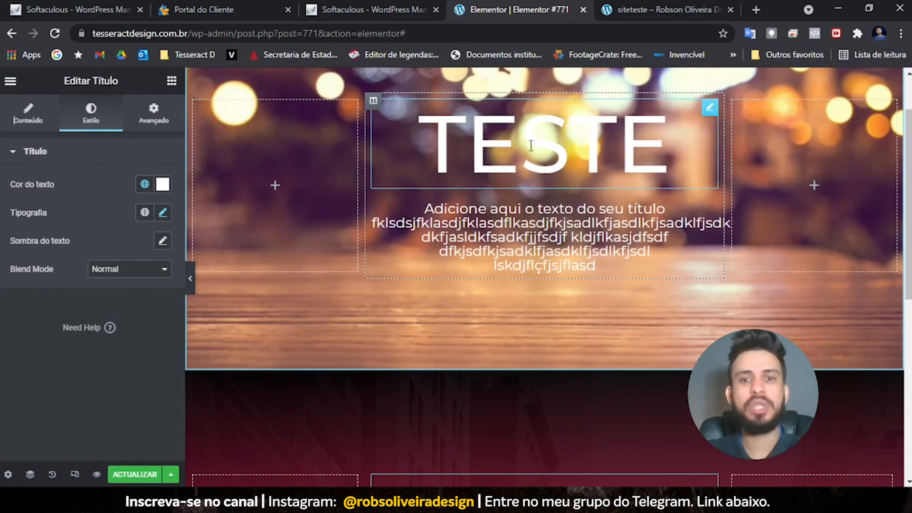
scroll(527, 269, "down", 5)
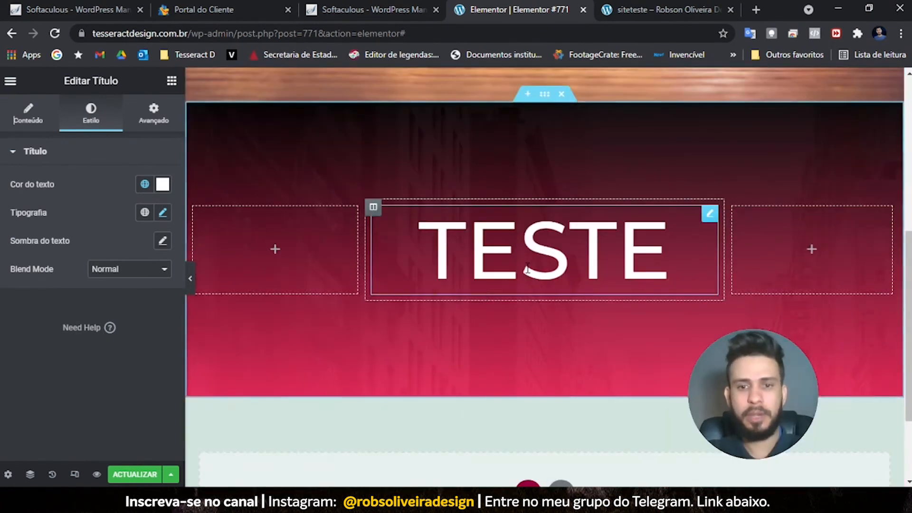
scroll(525, 273, "up", 8)
scroll(524, 275, "down", 8)
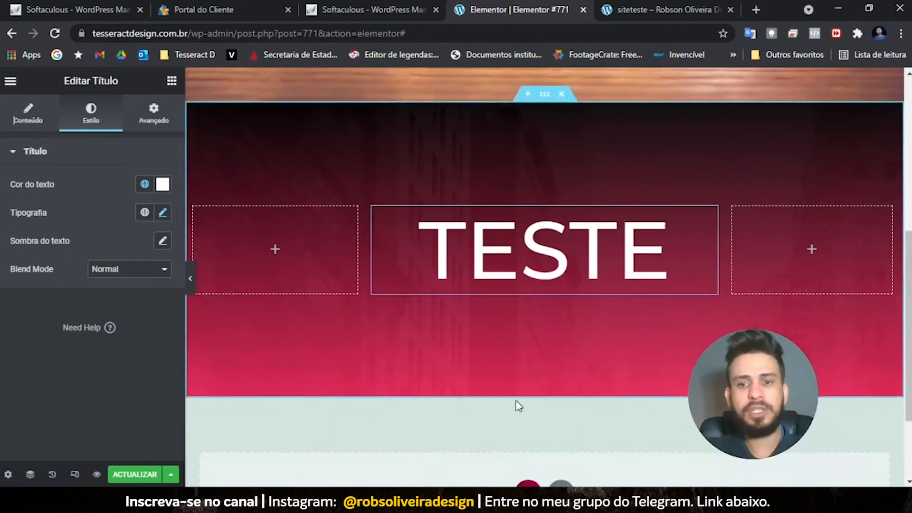
scroll(519, 309, "down", 3)
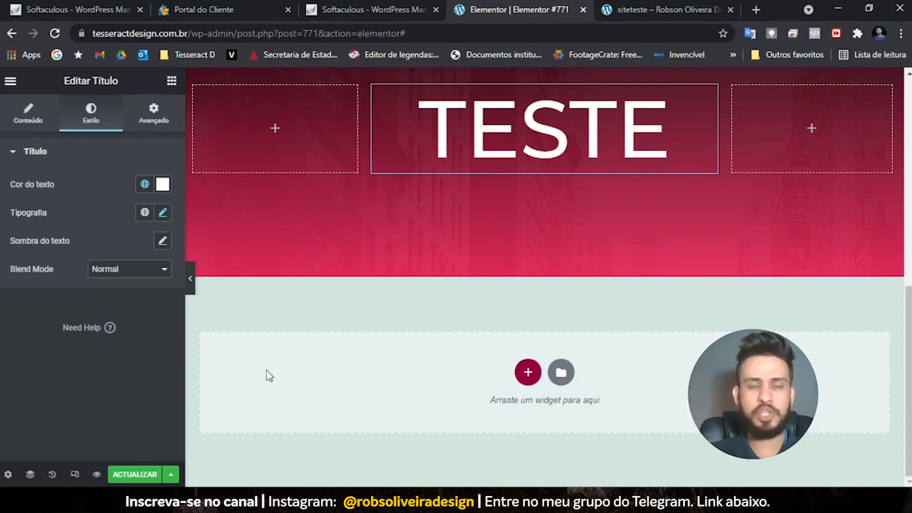
scroll(364, 281, "up", 4)
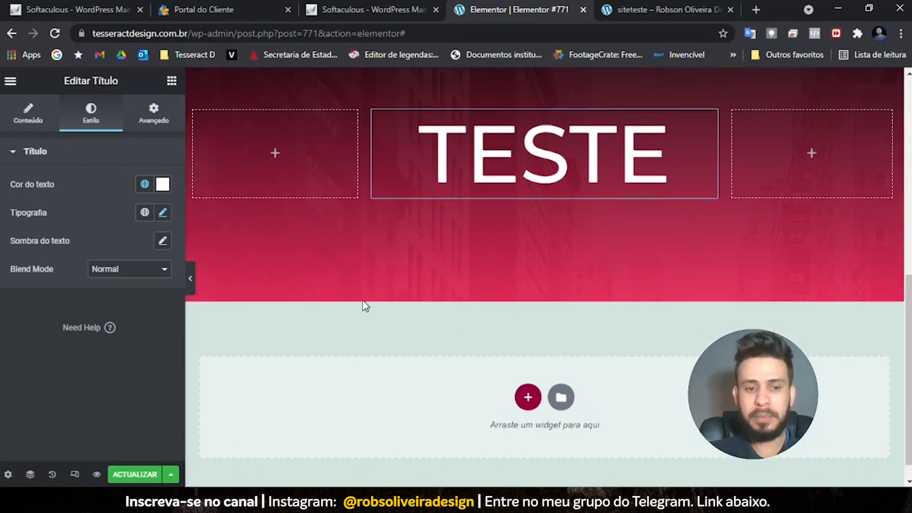
scroll(362, 299, "down", 2)
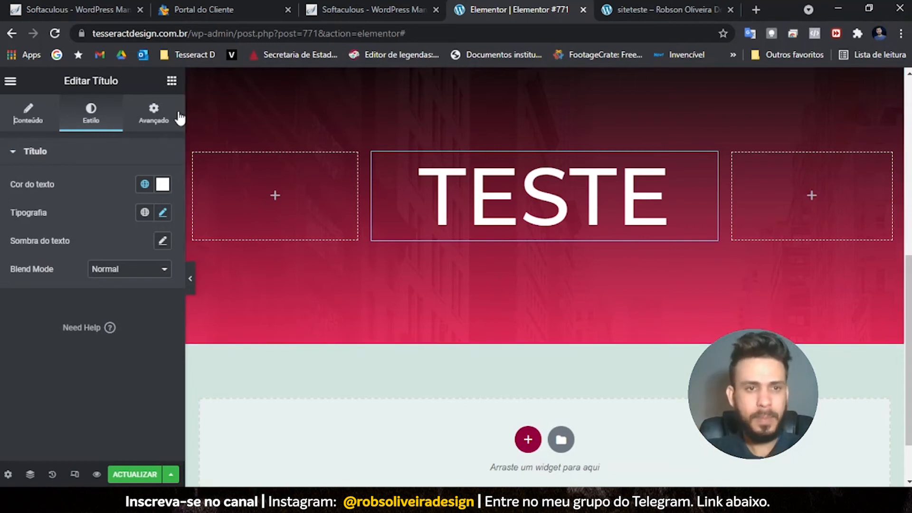
- Show the TESTE heading's Avançado settings, scrolling through Motion Effects to Custom CSS
left_click(154, 114)
scroll(49, 320, "down", 3)
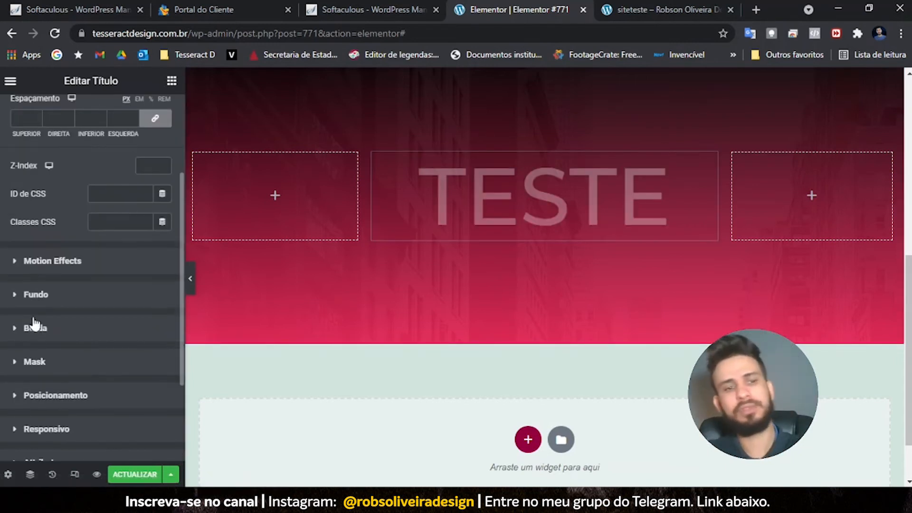
scroll(31, 324, "down", 2)
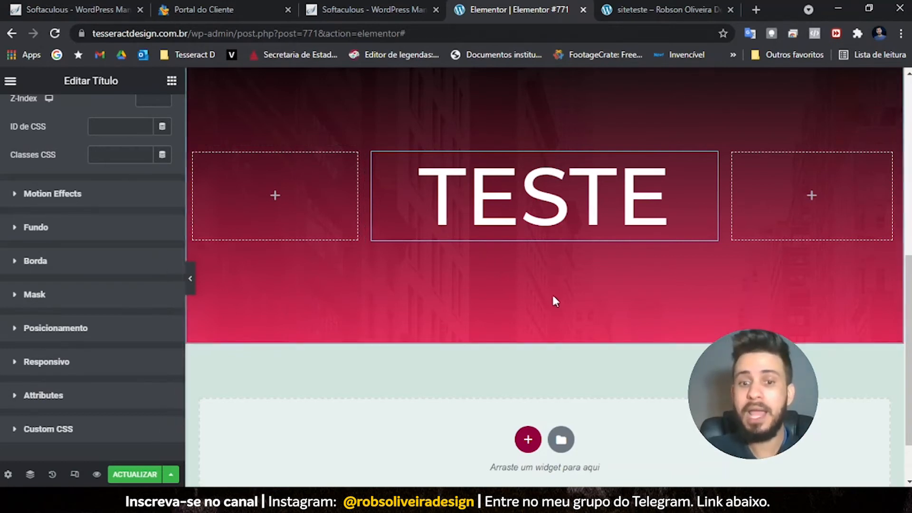
scroll(582, 412, "down", 1)
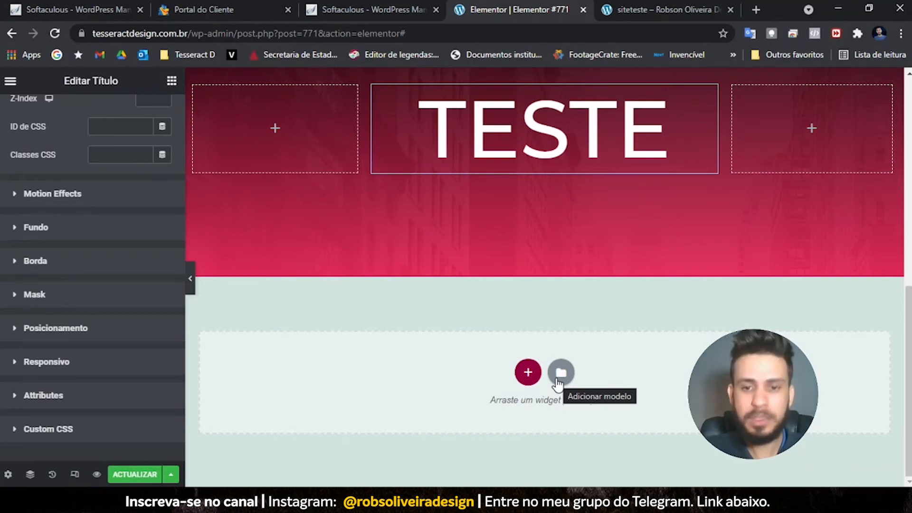
- Save the page changes with Actualizar
left_click(559, 375)
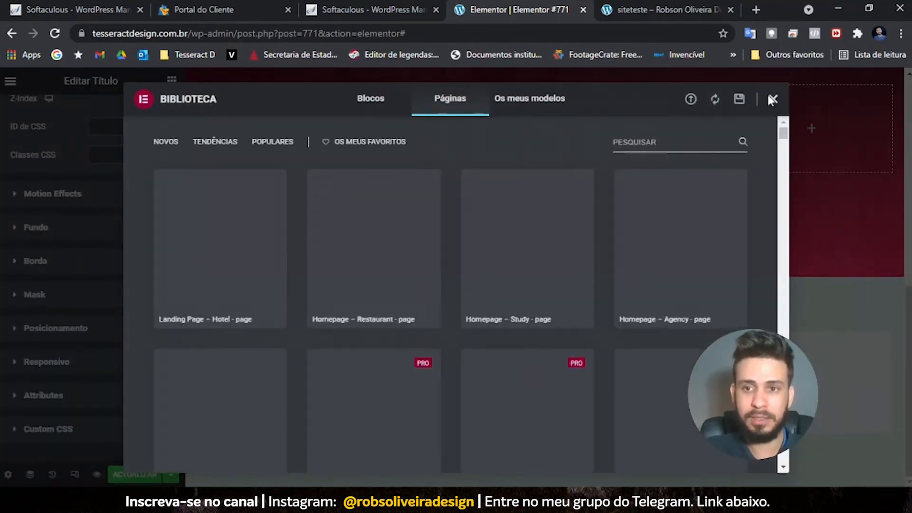
left_click(772, 99)
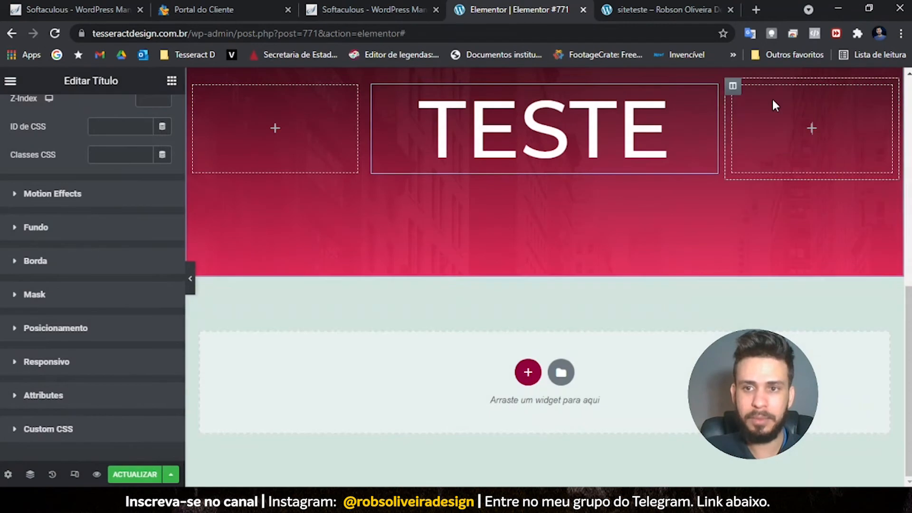
left_click(141, 474)
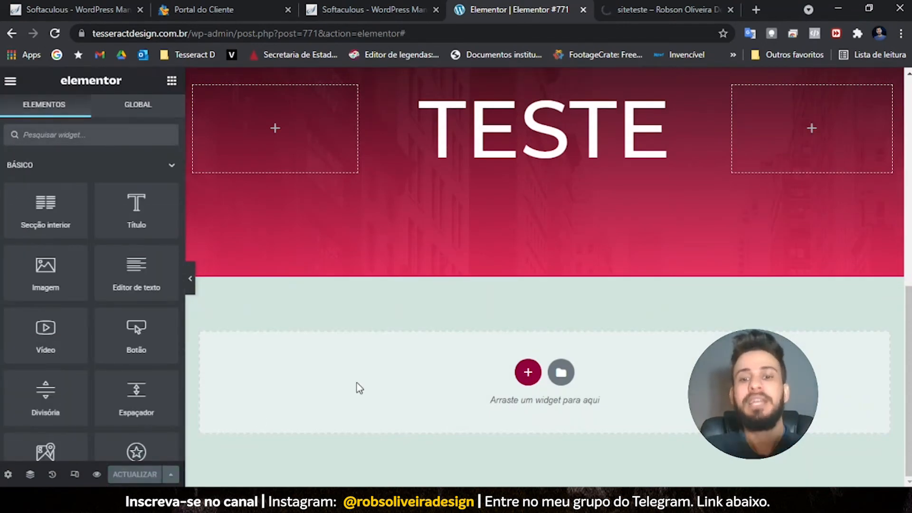
- Insert the Homepage – Study template from the library's Páginas list
left_click(562, 374)
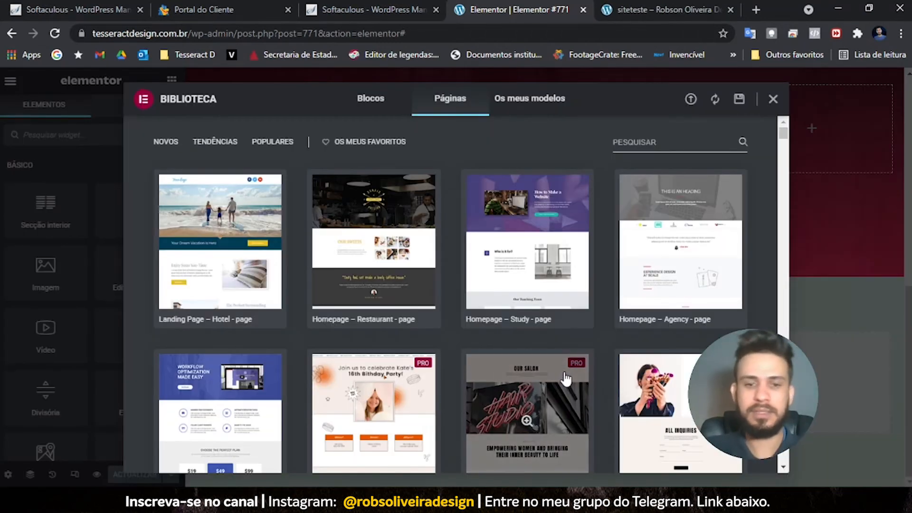
mouse_move(226, 238)
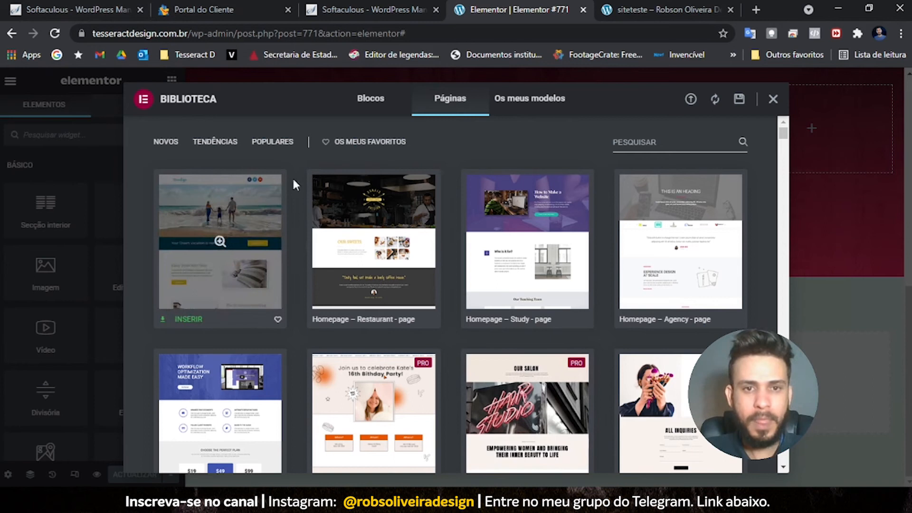
scroll(385, 309, "down", 7)
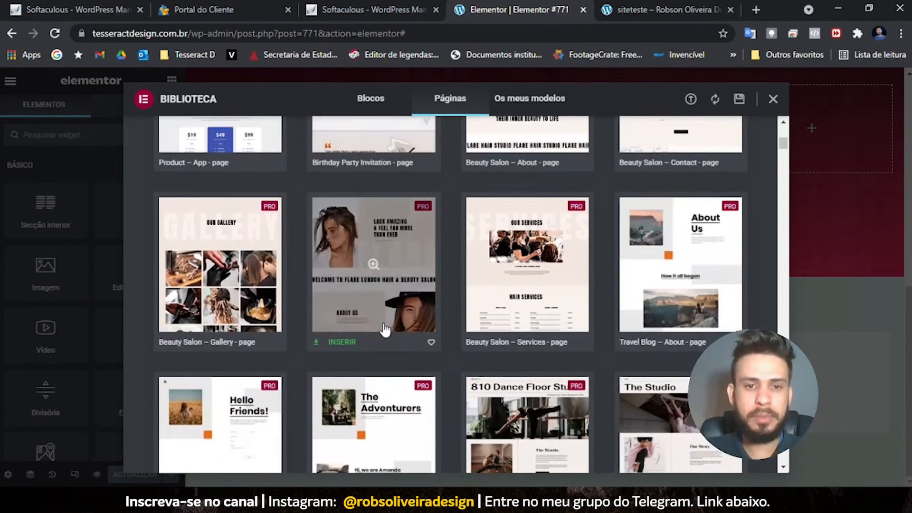
scroll(283, 394, "down", 1)
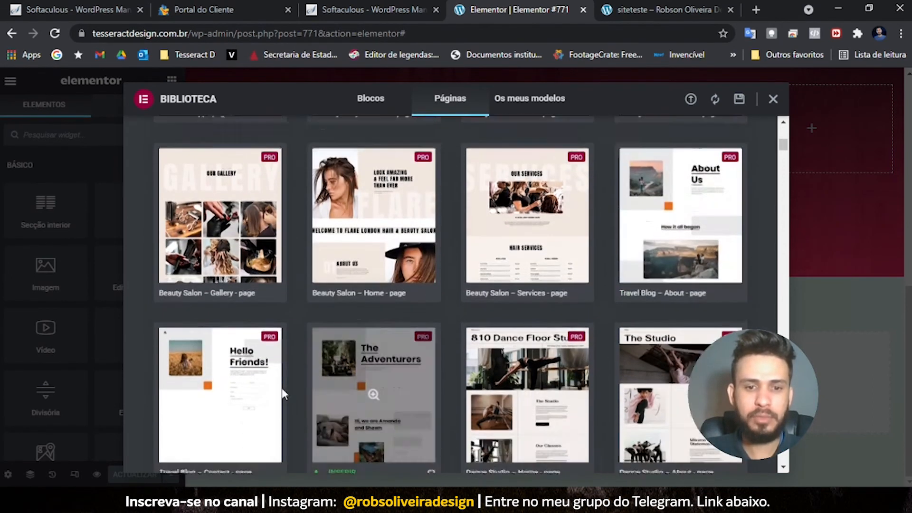
scroll(281, 388, "down", 2)
scroll(283, 294, "up", 10)
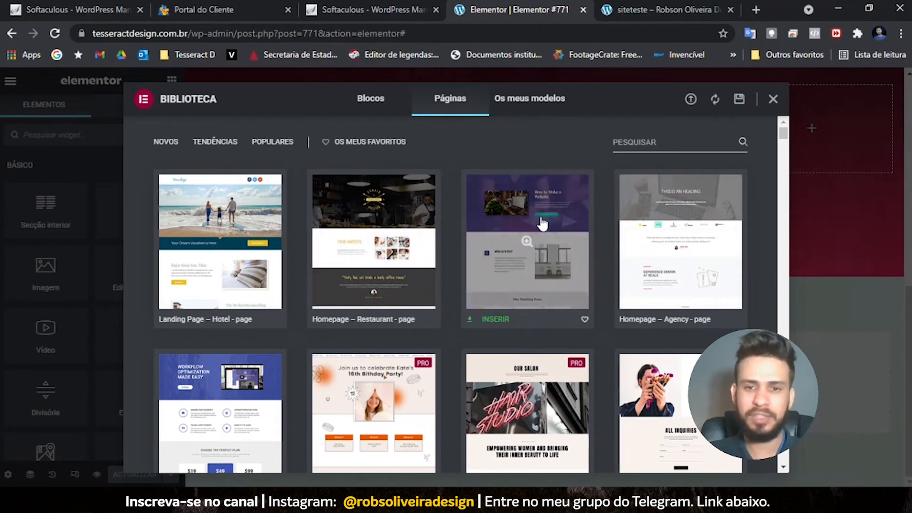
left_click(498, 321)
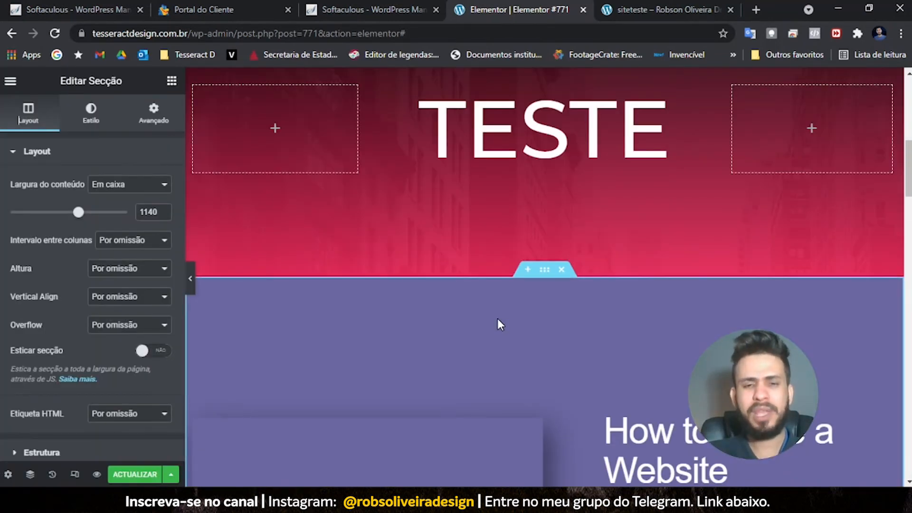
- Pause the embedded video, then scroll past the teaching team cards back up to the TESTE banner
scroll(509, 303, "down", 4)
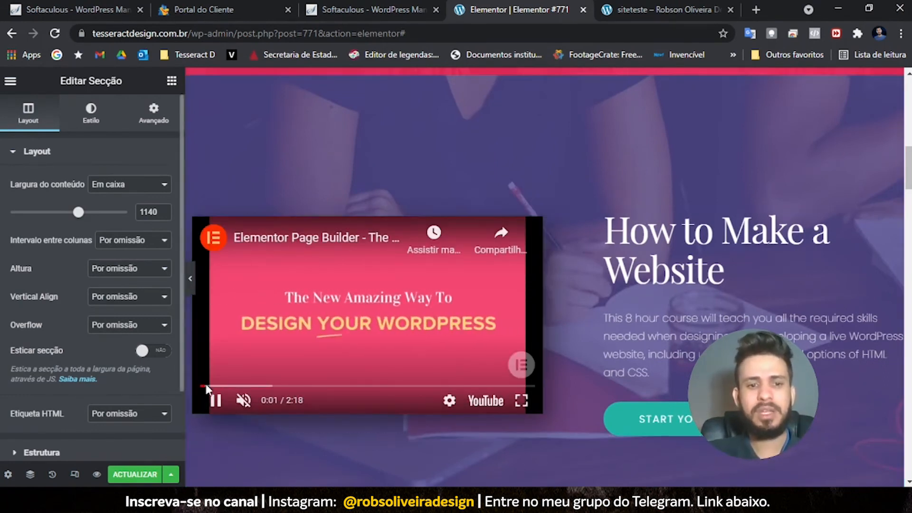
left_click(215, 400)
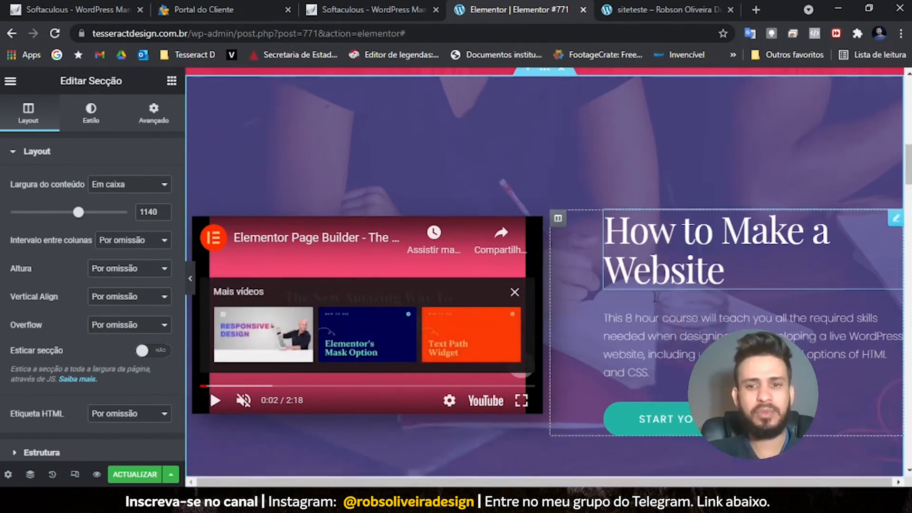
scroll(653, 309, "down", 10)
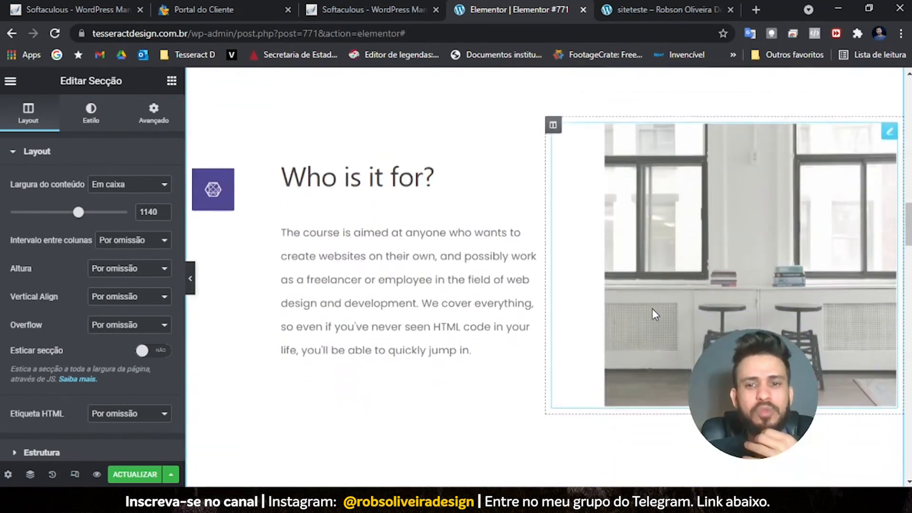
scroll(651, 308, "down", 5)
scroll(653, 309, "up", 8)
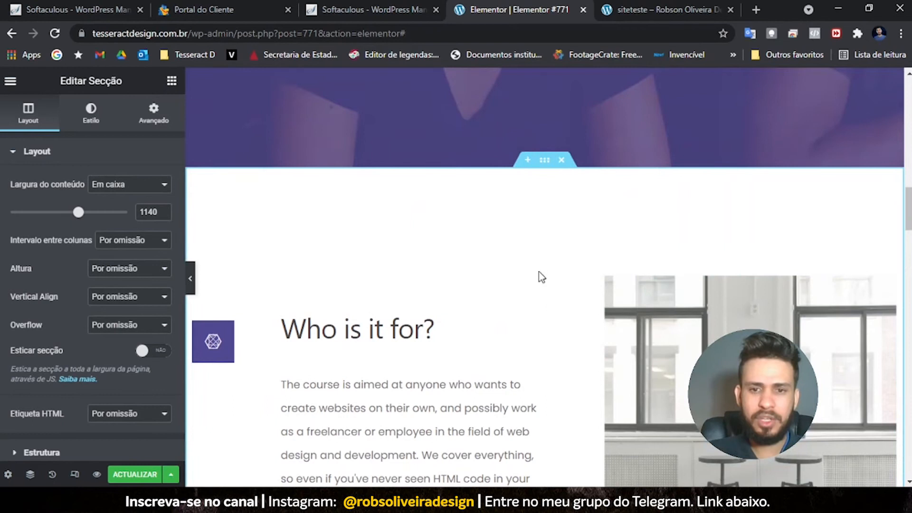
scroll(554, 285, "down", 1)
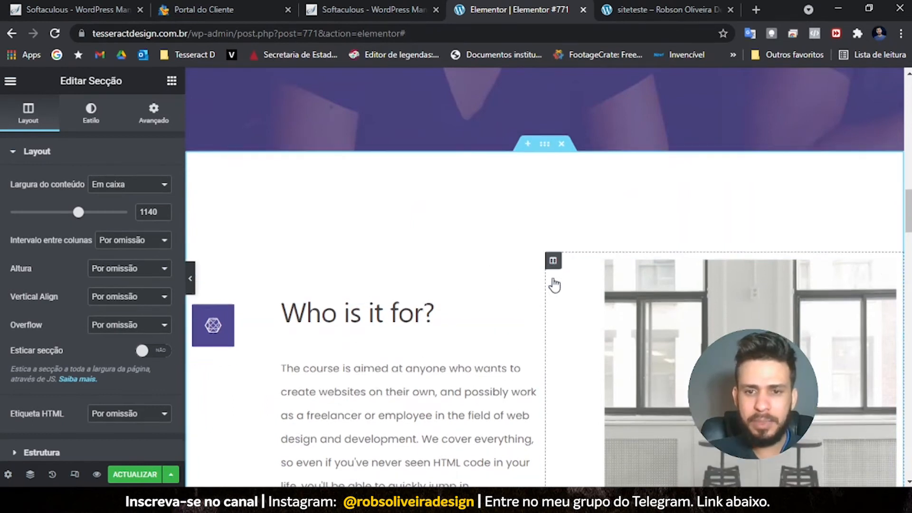
scroll(546, 143, "down", 2)
scroll(554, 175, "down", 5)
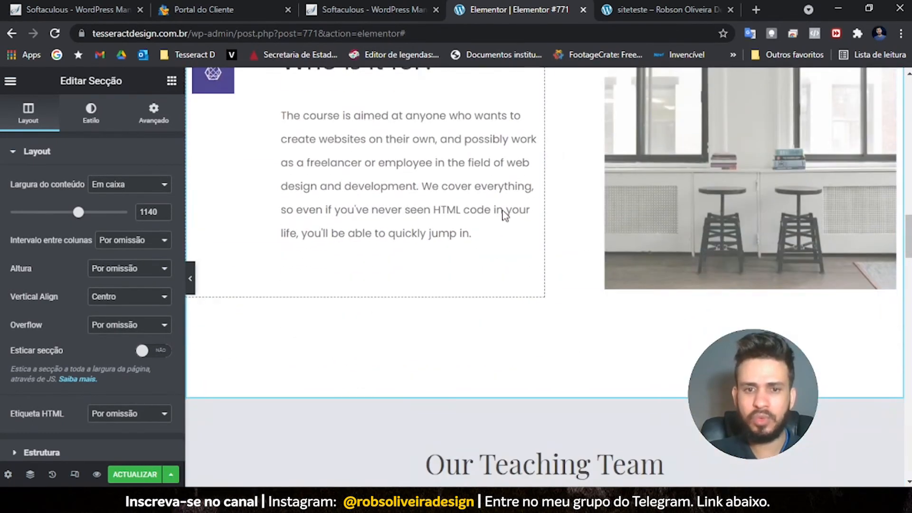
scroll(450, 154, "up", 3)
scroll(441, 180, "down", 8)
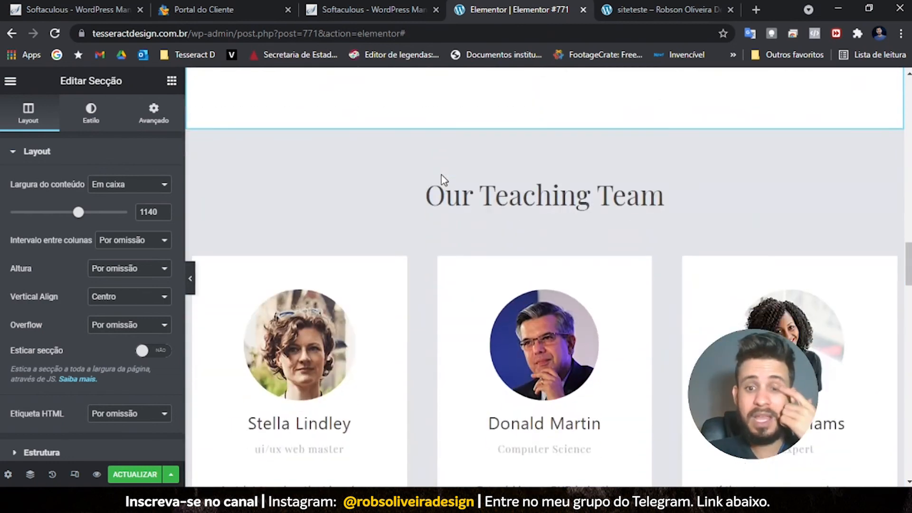
scroll(441, 180, "down", 3)
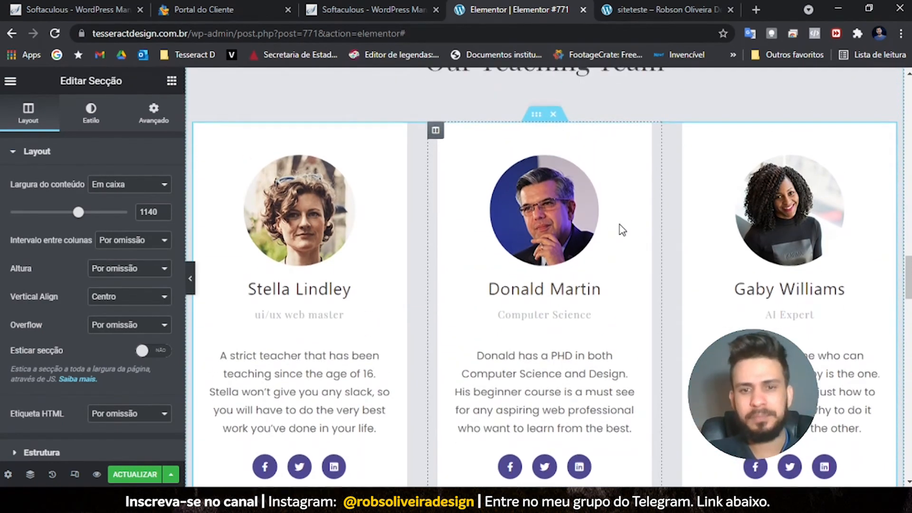
scroll(622, 229, "up", 4)
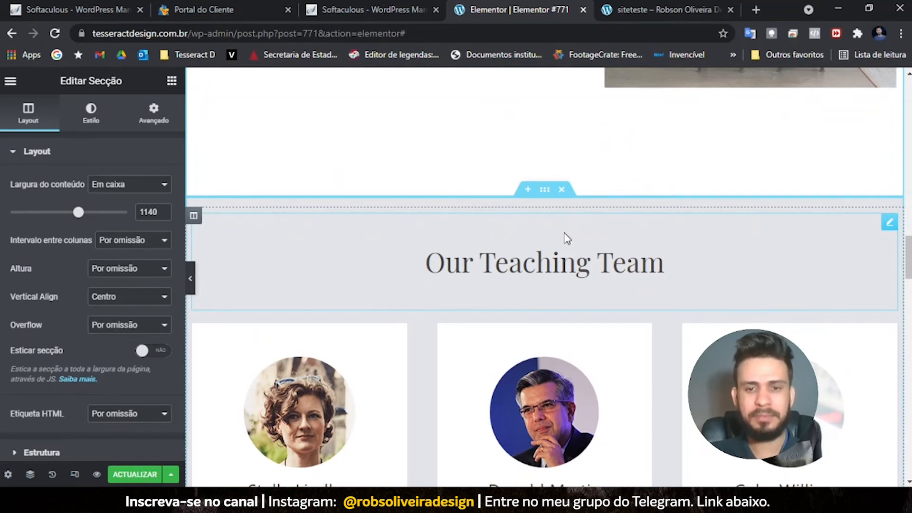
scroll(557, 307, "down", 12)
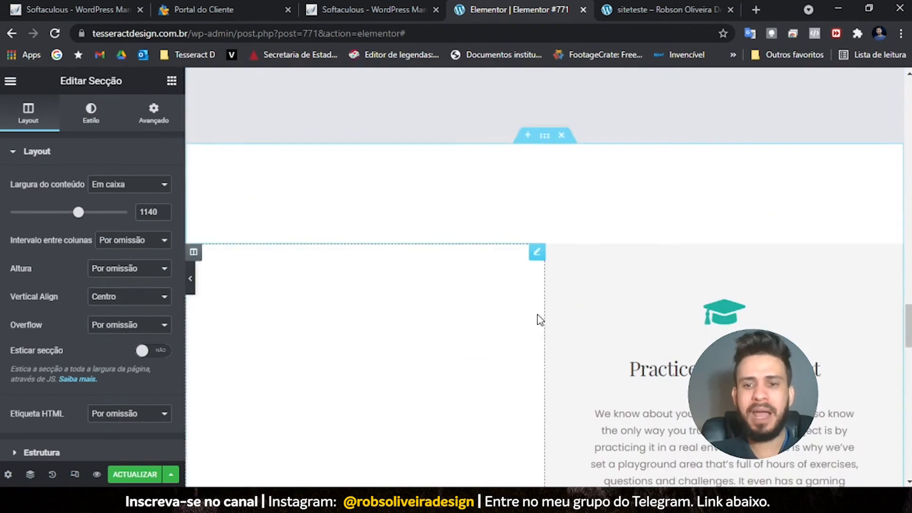
scroll(537, 314, "up", 10)
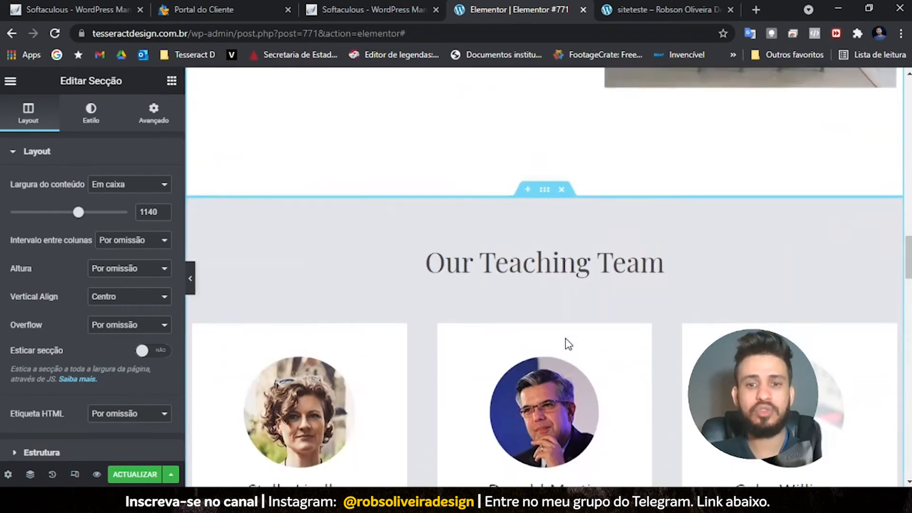
scroll(568, 344, "up", 15)
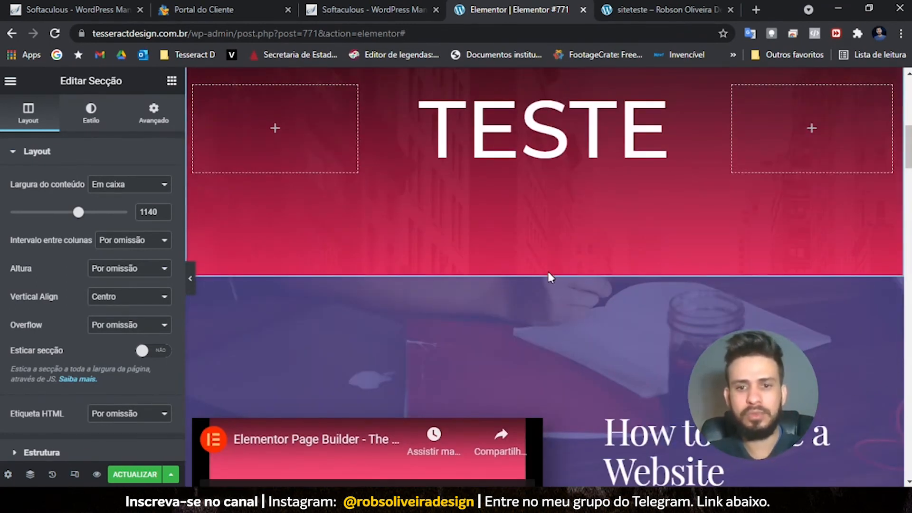
- Give the purple video section the study_cover.jpg background, then delete the section
left_click(545, 269)
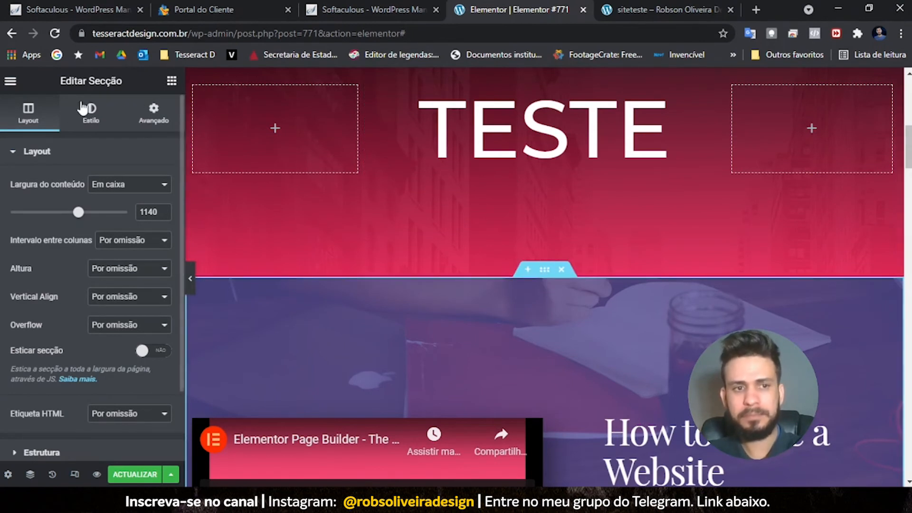
left_click(92, 119)
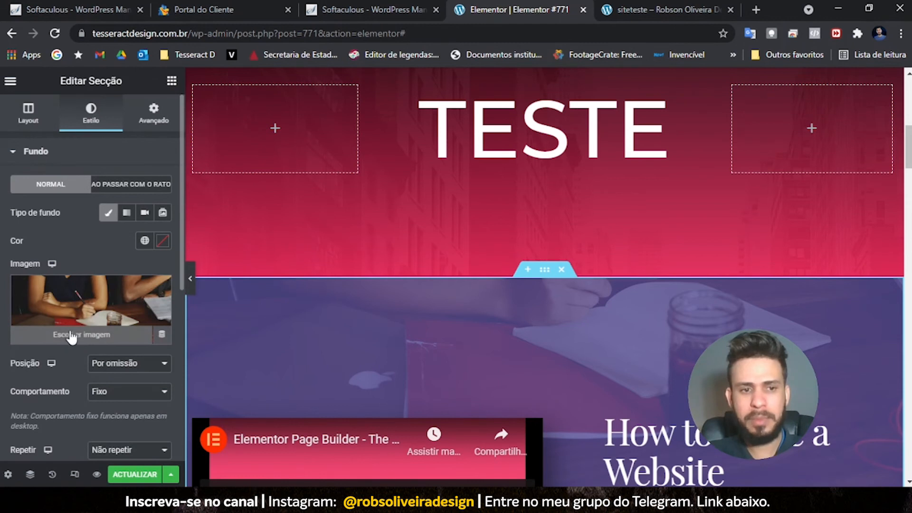
left_click(87, 338)
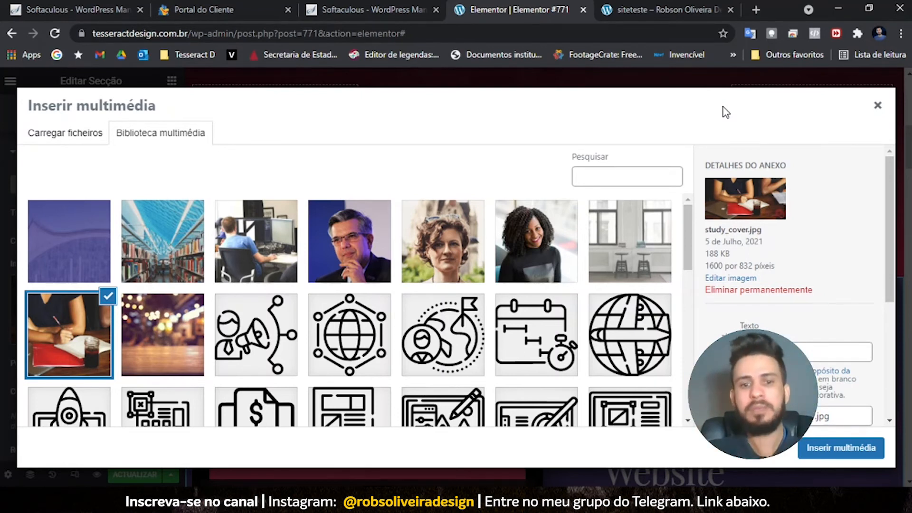
left_click(878, 105)
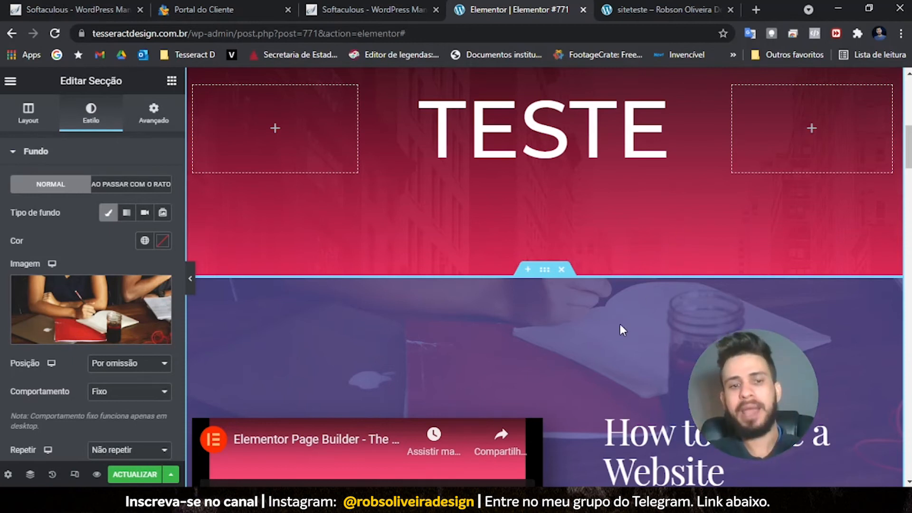
key("Delete")
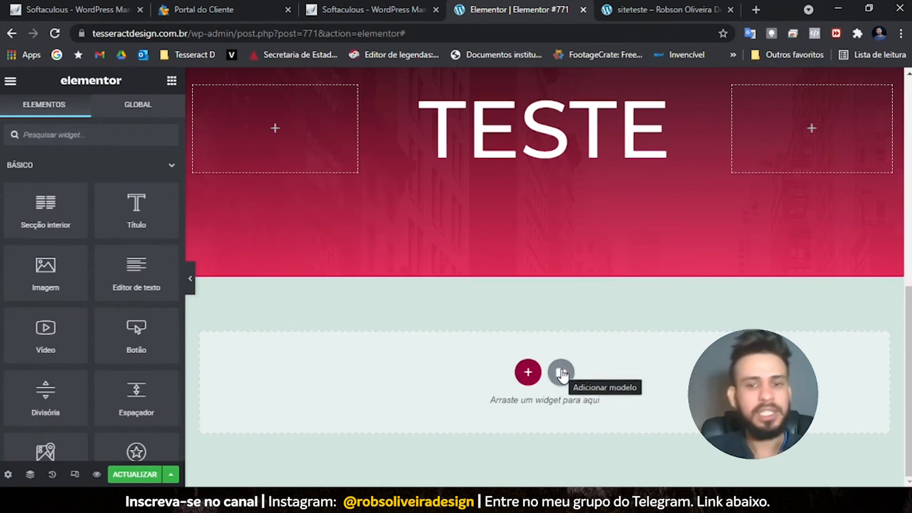
- In the template library, go to Os meus modelos and open the import-template panel
scroll(562, 375, "up", 7)
scroll(564, 375, "down", 6)
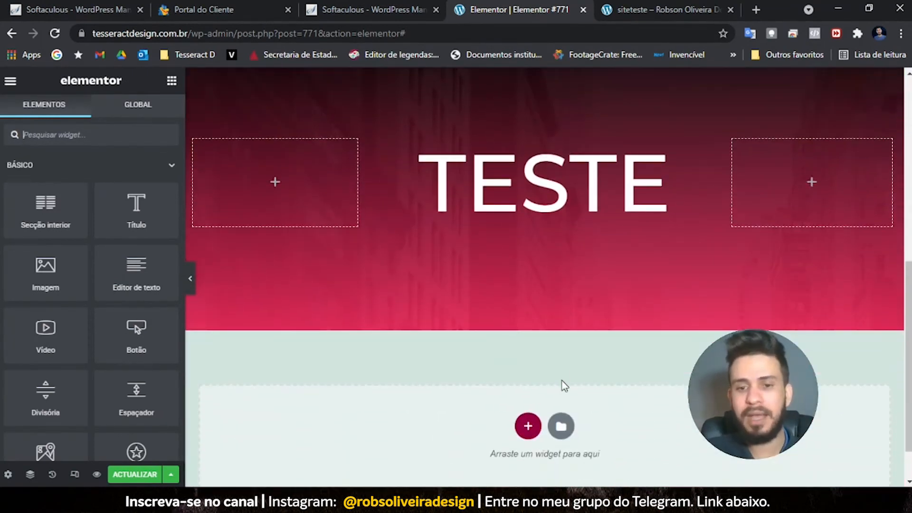
left_click(559, 426)
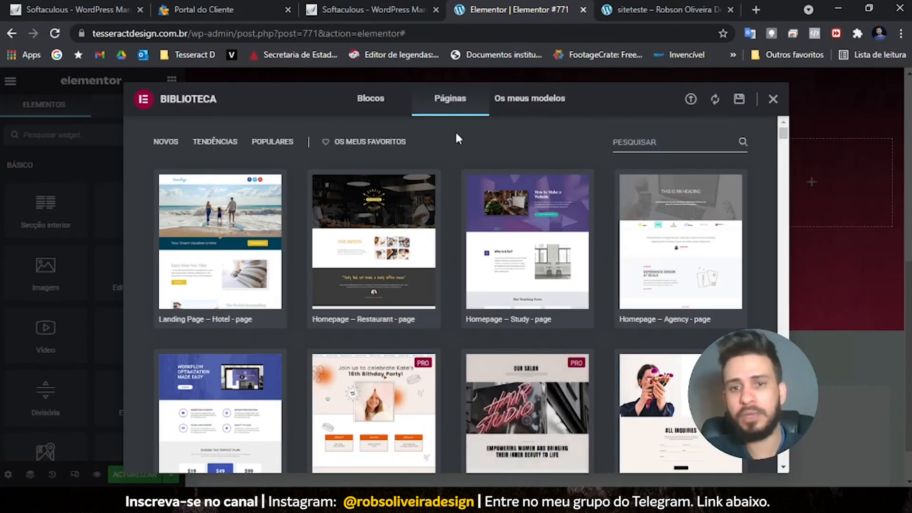
left_click(542, 99)
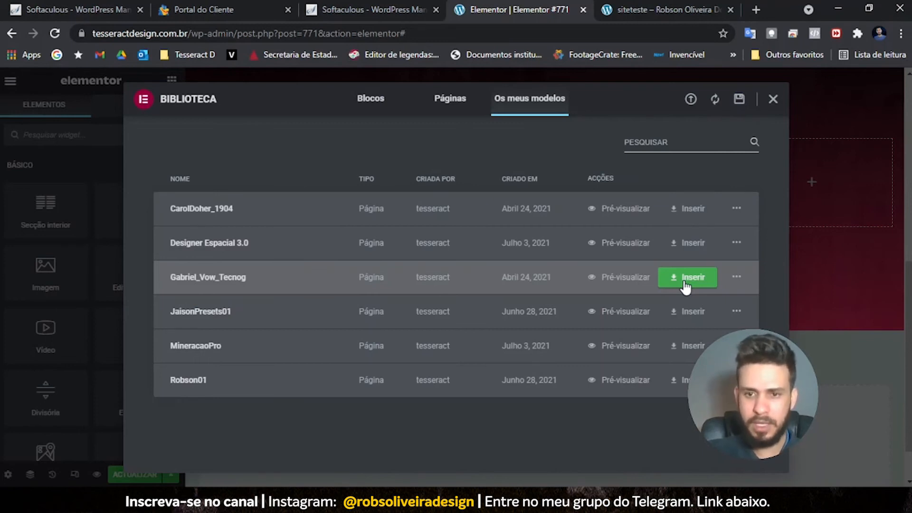
left_click(691, 100)
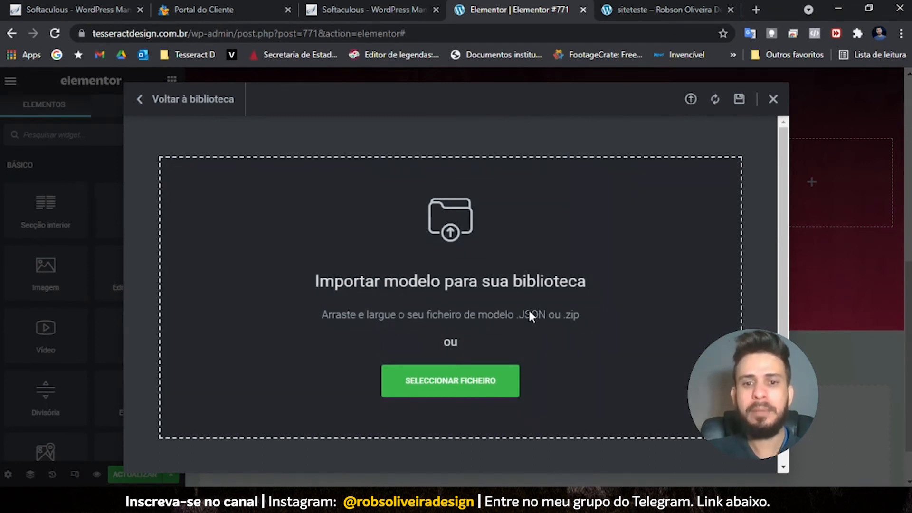
- Import elementor-238 from the Diversos Templates Elementor folder, then insert the third saved page template
left_click(426, 382)
left_click(77, 183)
double_click(792, 116)
double_click(419, 116)
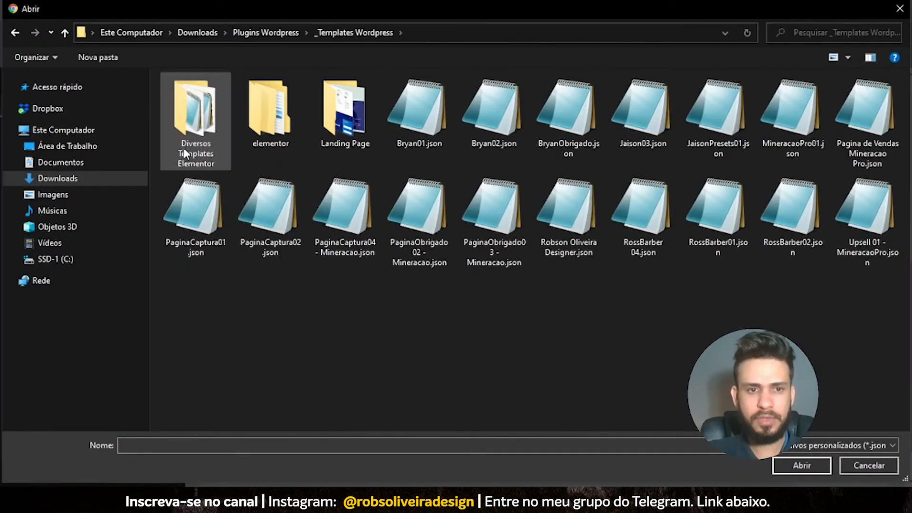
double_click(186, 151)
left_click(197, 125)
left_click(796, 467)
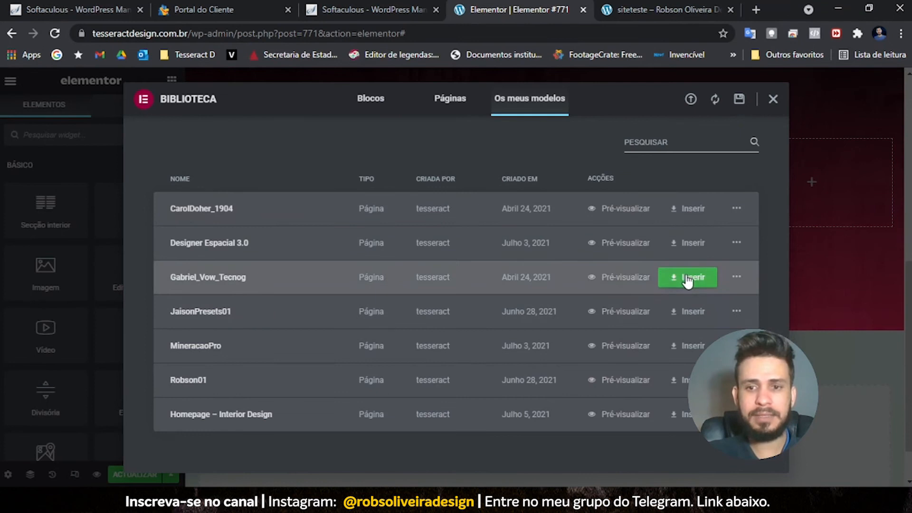
left_click(686, 278)
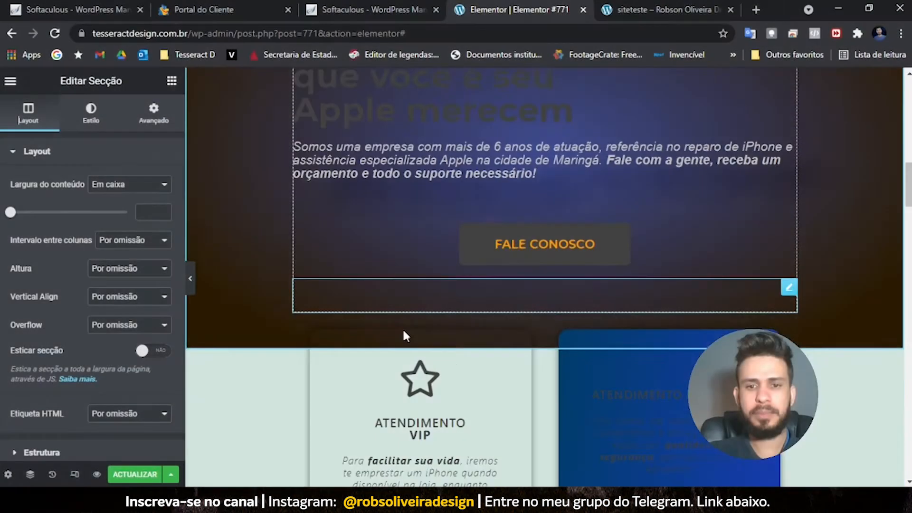
- Scroll through the inserted Apple-repair page, from hero to contact section
scroll(373, 363, "down", 10)
scroll(365, 365, "down", 15)
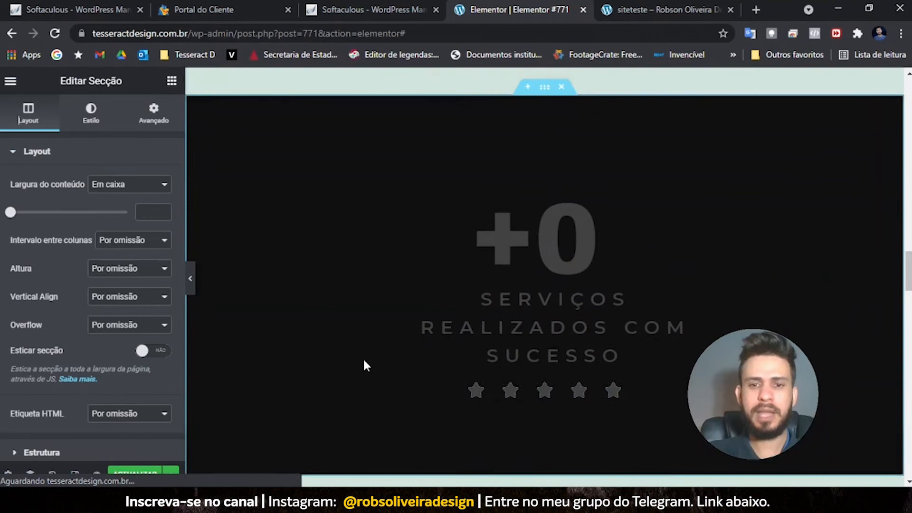
scroll(363, 366, "down", 15)
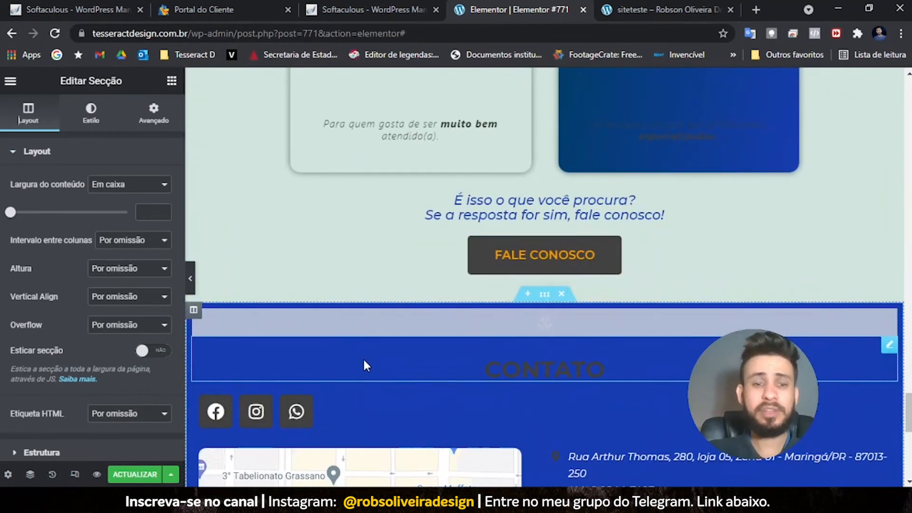
scroll(365, 365, "up", 8)
scroll(364, 363, "up", 15)
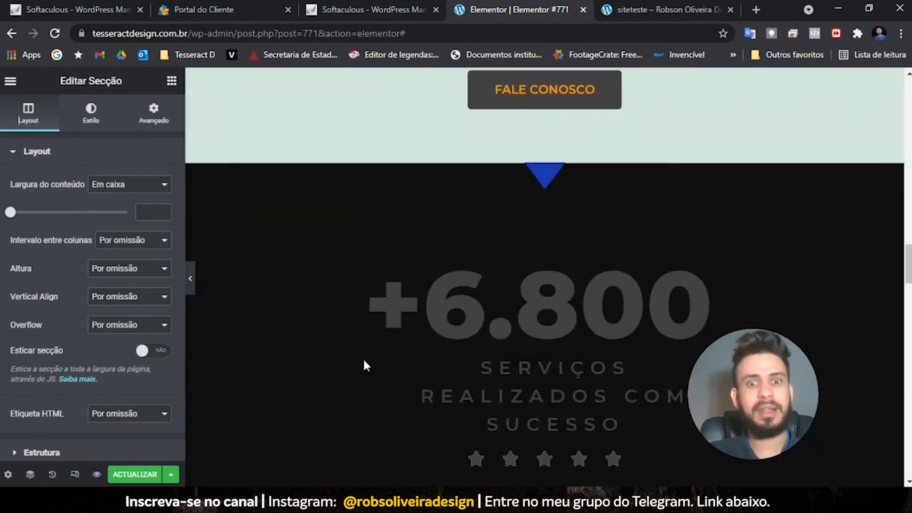
scroll(363, 364, "up", 10)
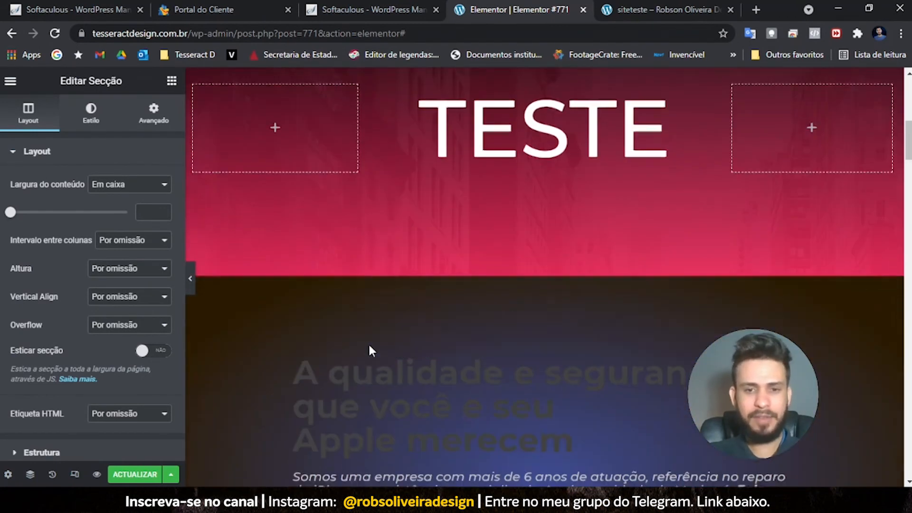
scroll(368, 343, "down", 4)
scroll(370, 343, "down", 3)
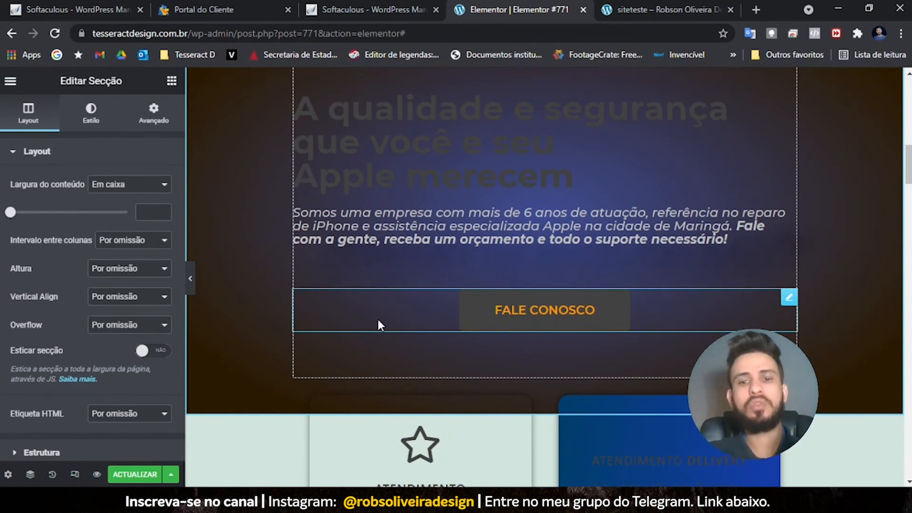
scroll(378, 319, "up", 2)
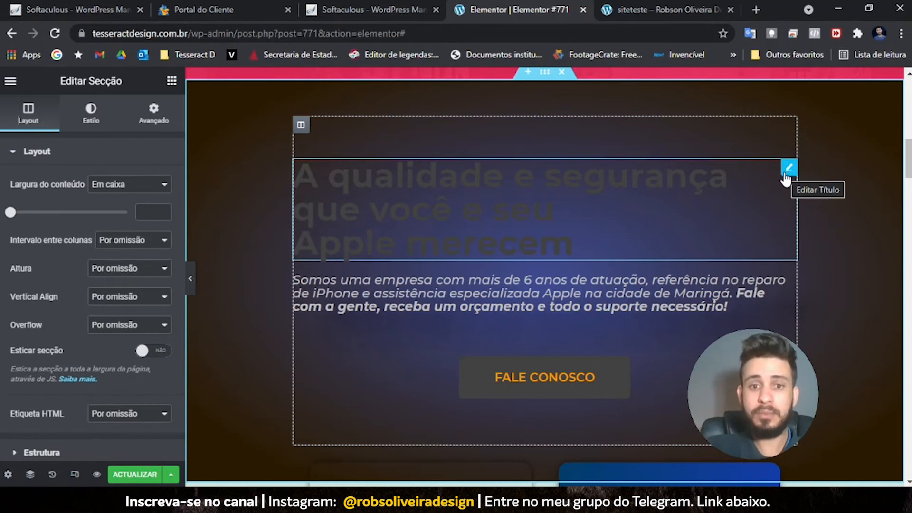
- Open the hero heading's settings and scroll down to the TROCA DE TELA–SOFTWARE service cards
left_click(788, 167)
scroll(536, 323, "down", 3)
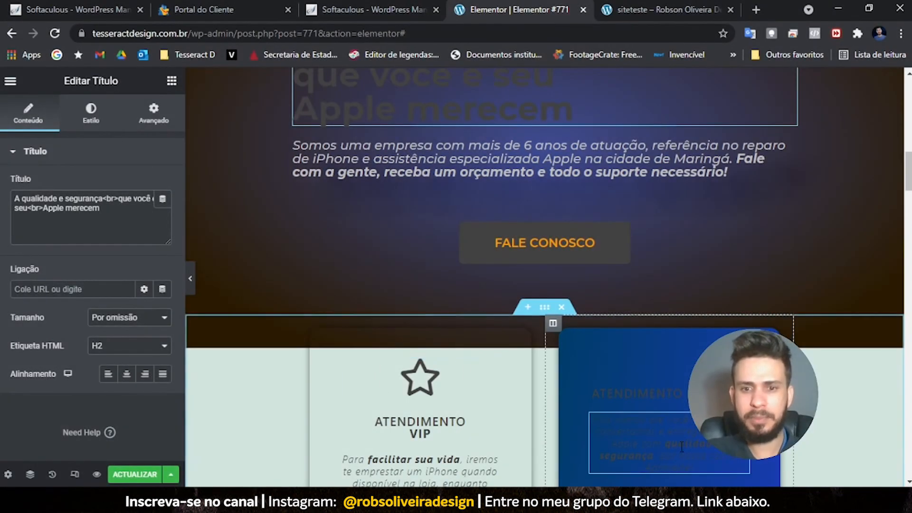
scroll(583, 400, "down", 1)
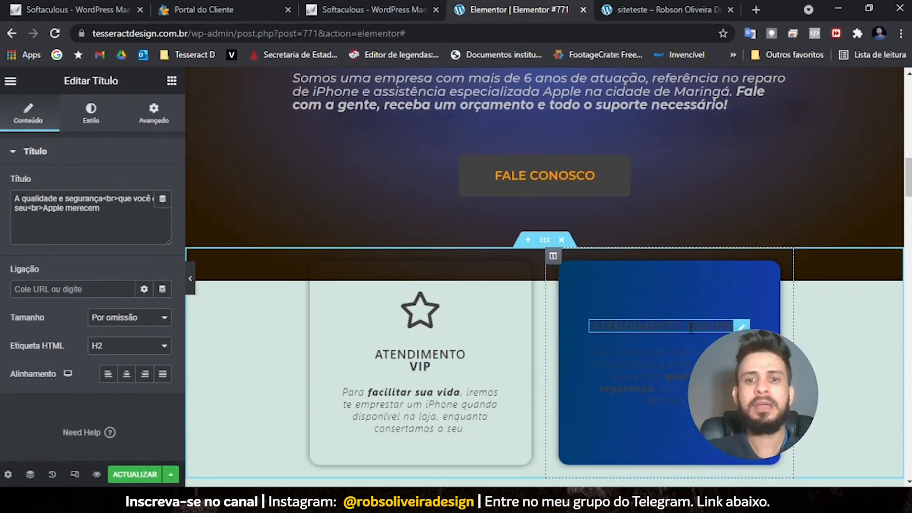
scroll(682, 323, "down", 7)
scroll(632, 309, "down", 4)
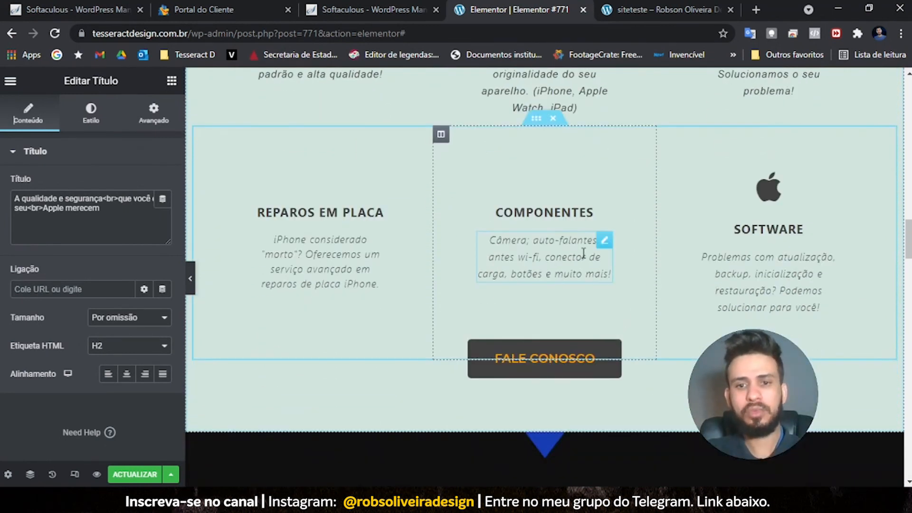
scroll(440, 291, "down", 5)
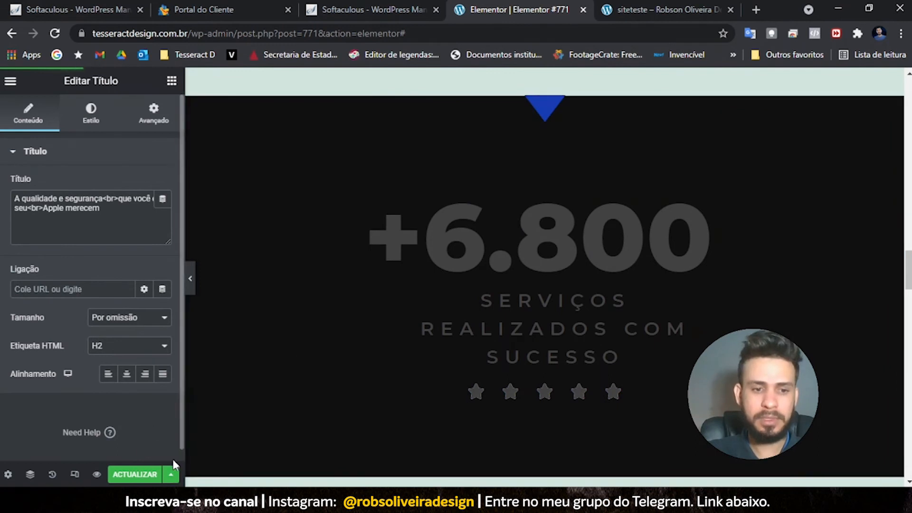
- Look through the save-as-template and library import panels, then close the template library
left_click(170, 473)
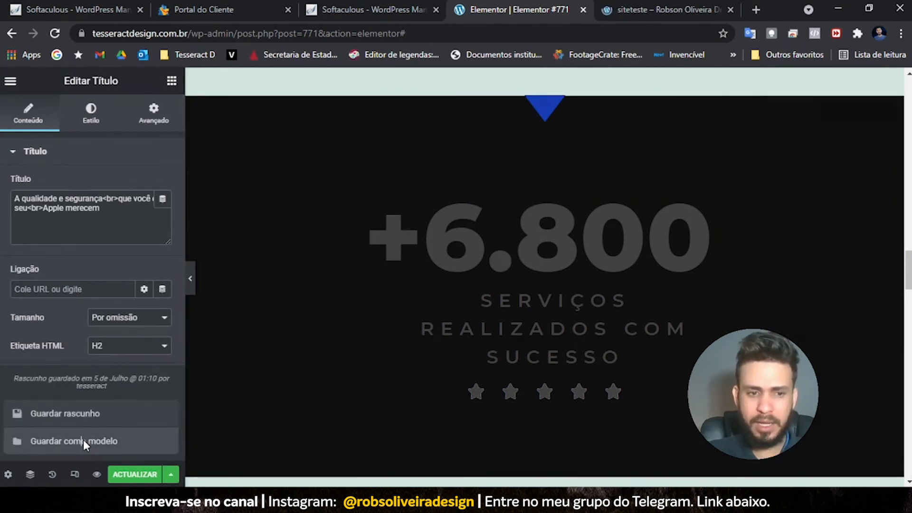
left_click(84, 441)
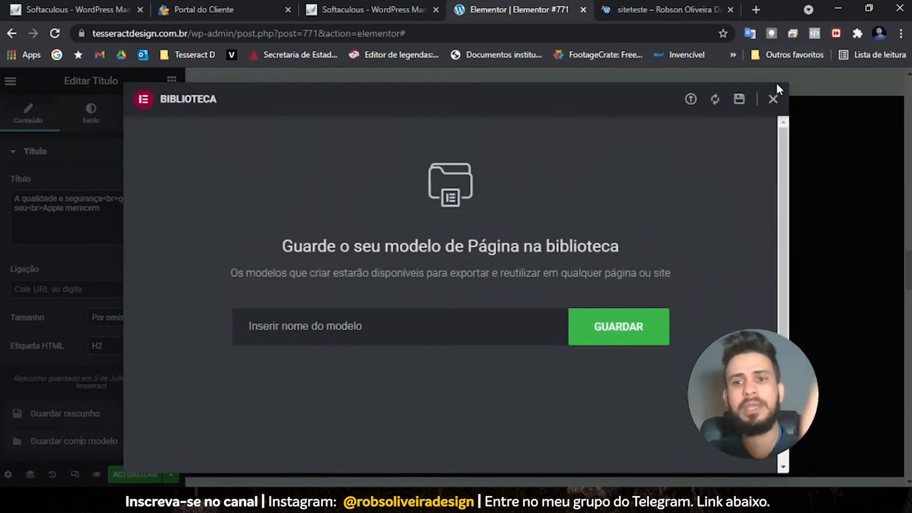
left_click(691, 102)
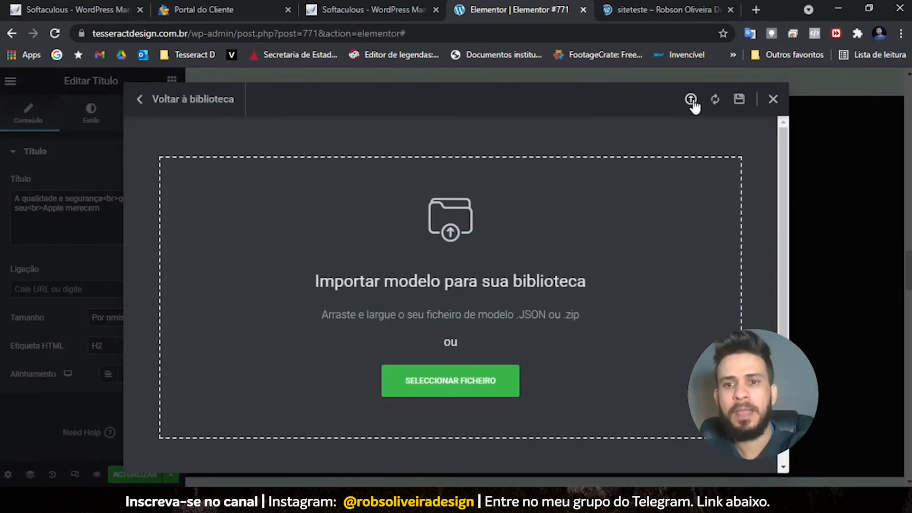
left_click(773, 100)
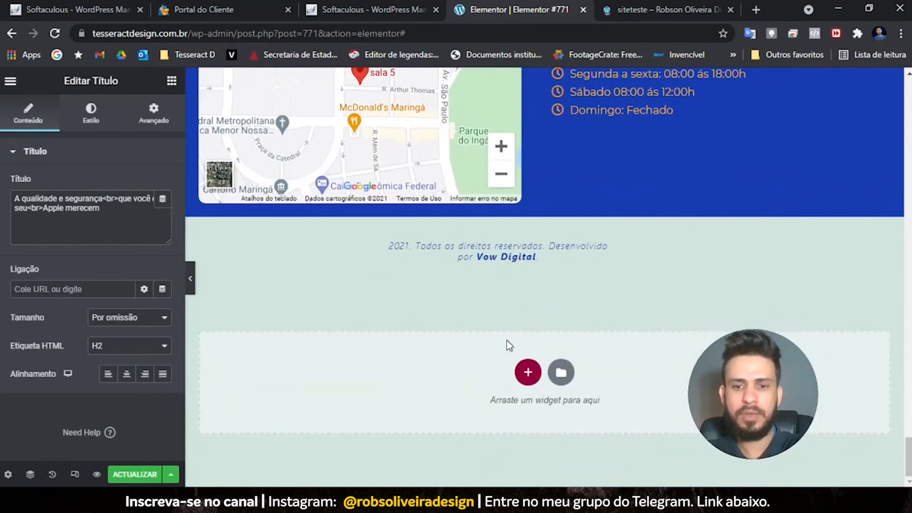
left_click(561, 371)
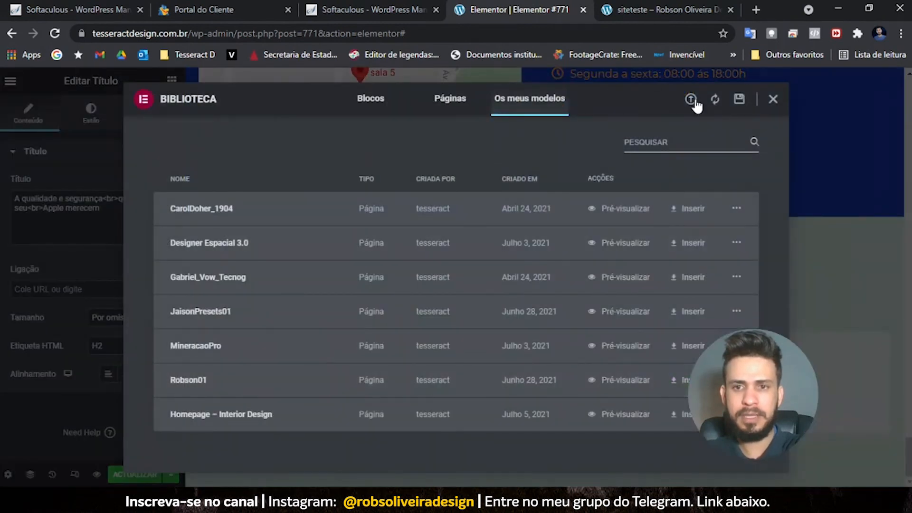
left_click(691, 100)
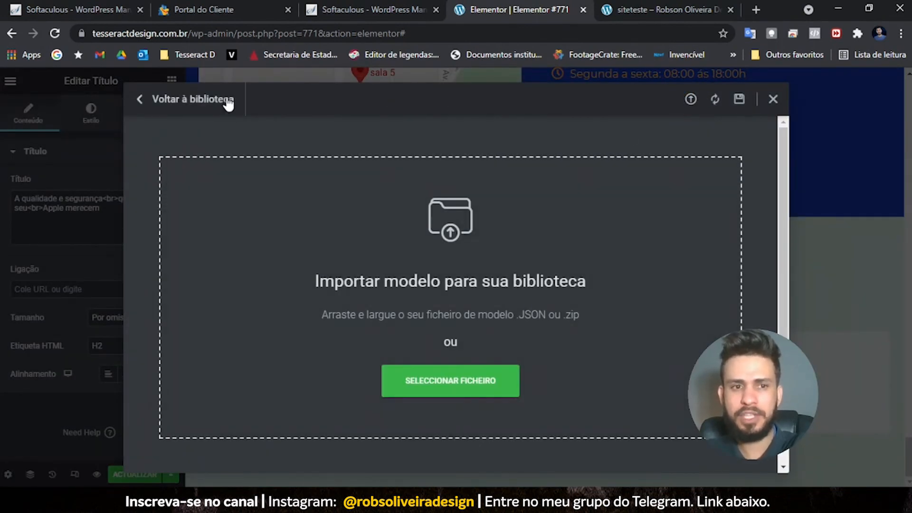
left_click(227, 101)
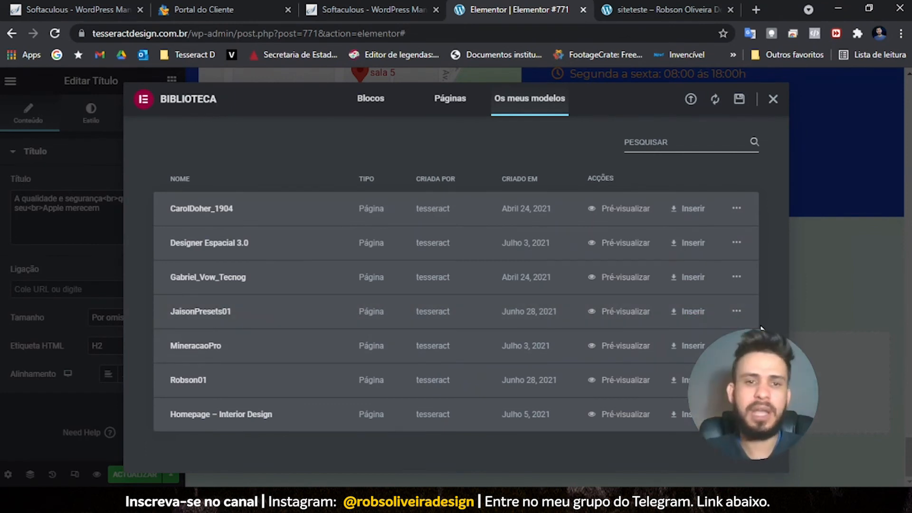
left_click(773, 99)
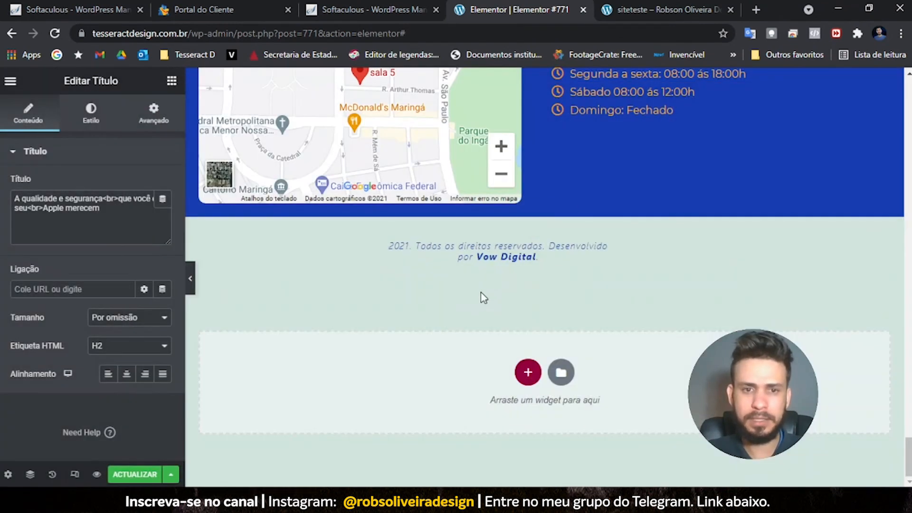
- Open the column settings of the ATENDIMENTO VIP card
scroll(481, 292, "up", 20)
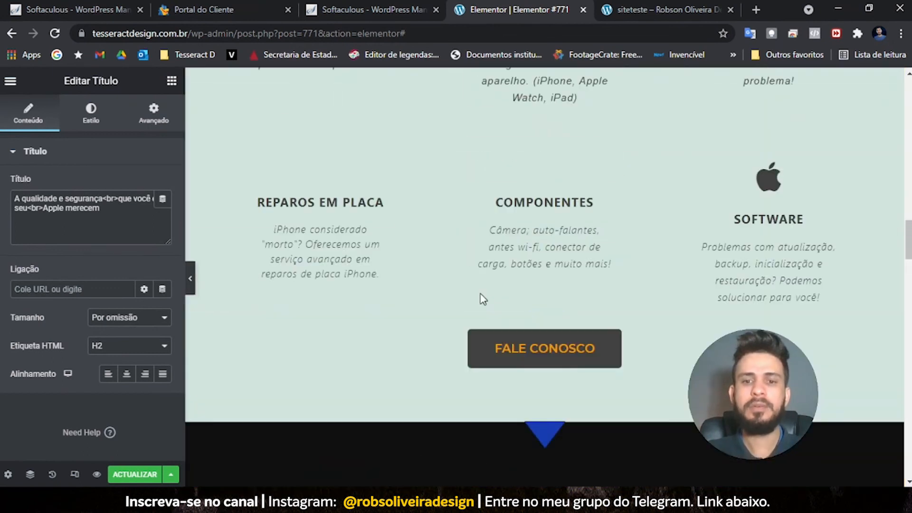
scroll(481, 298, "up", 10)
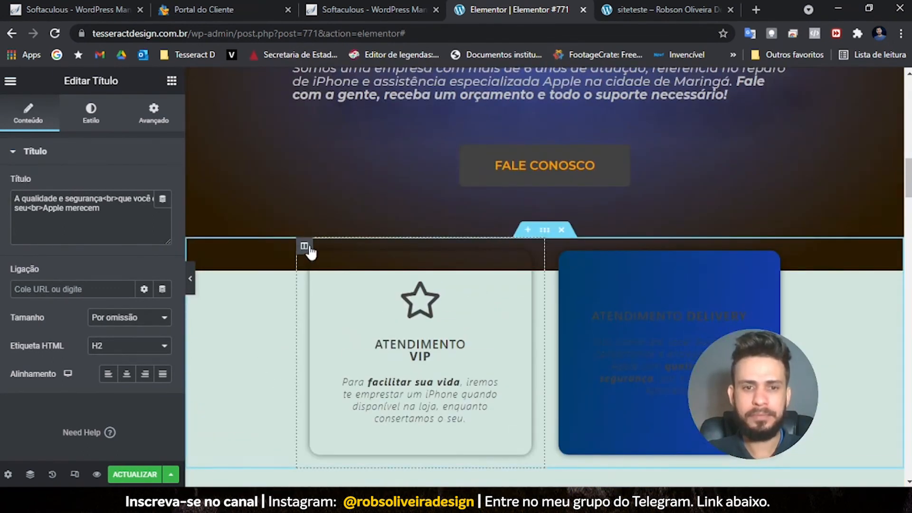
left_click(305, 247)
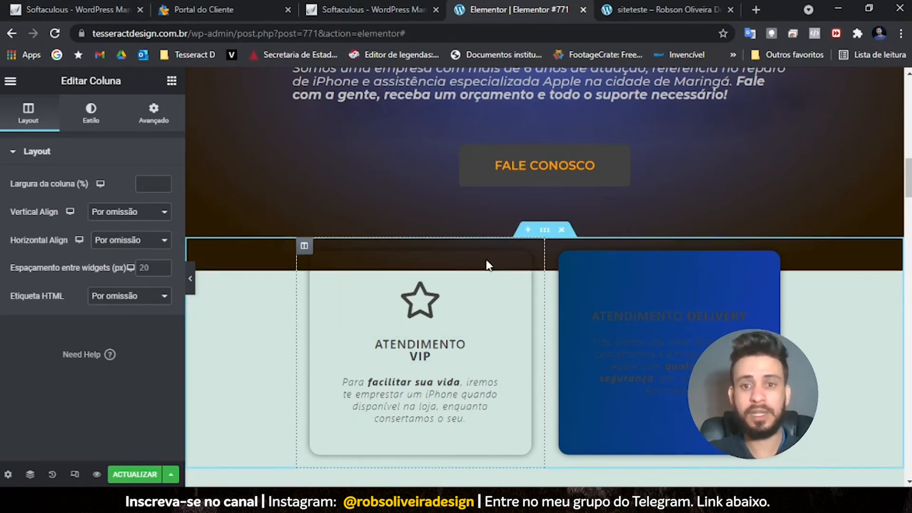
scroll(369, 311, "up", 4)
scroll(369, 314, "down", 5)
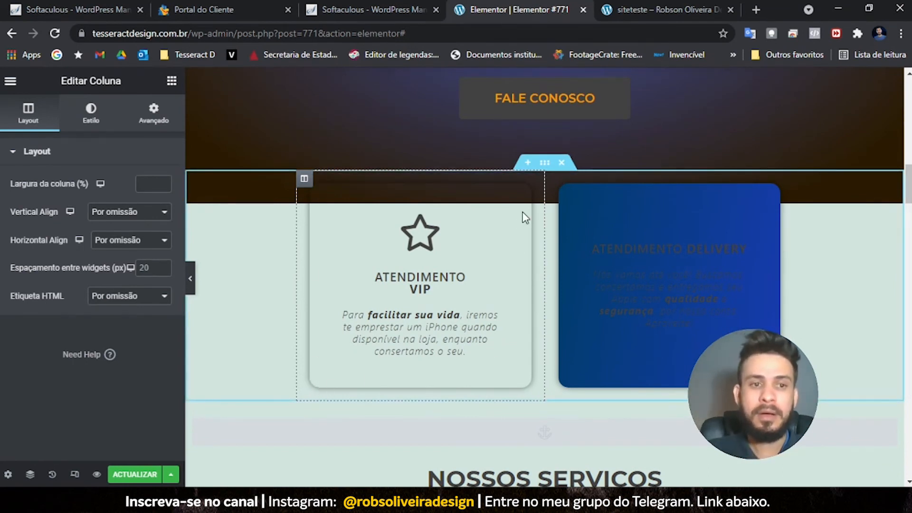
scroll(366, 258, "up", 3)
scroll(367, 267, "down", 3)
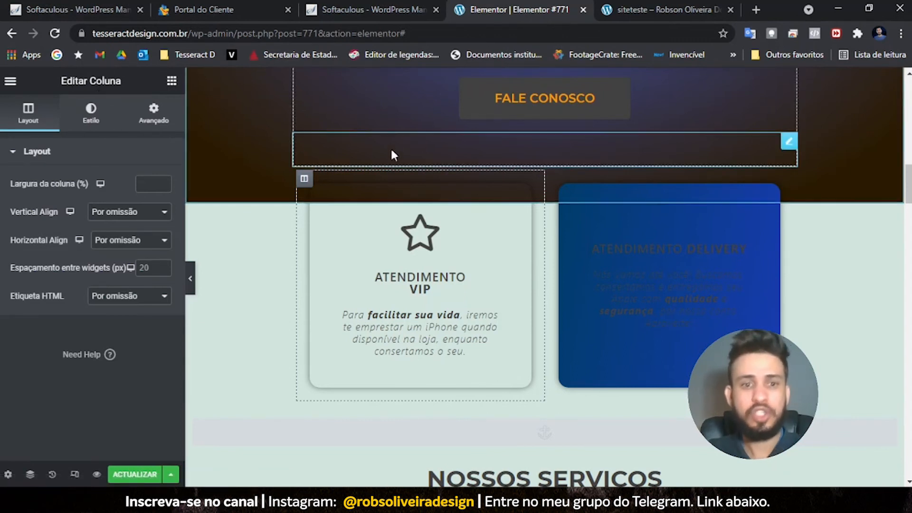
scroll(306, 196, "up", 4)
scroll(458, 161, "up", 3)
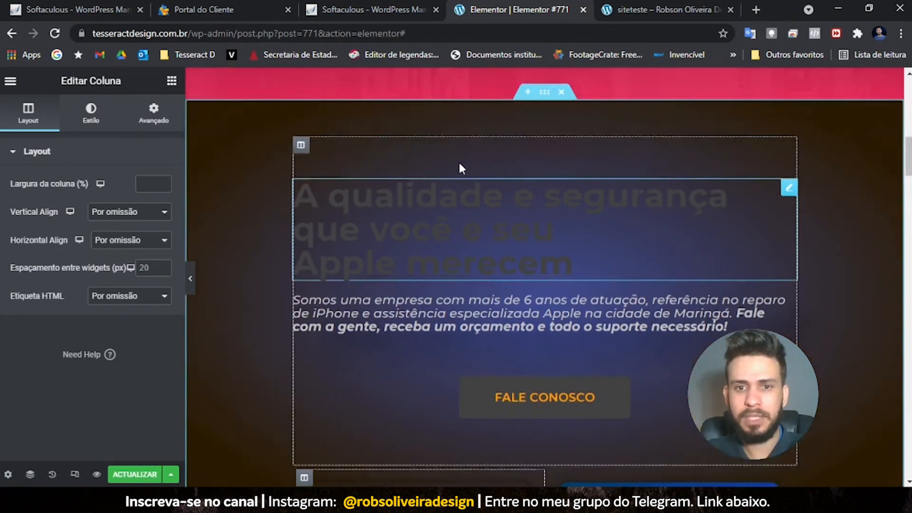
left_click(544, 129)
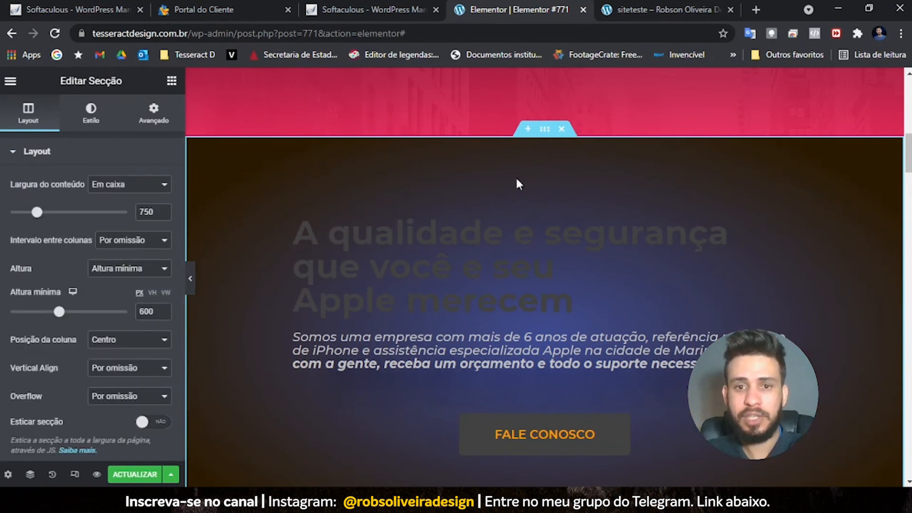
scroll(515, 176, "down", 5)
left_click(305, 247)
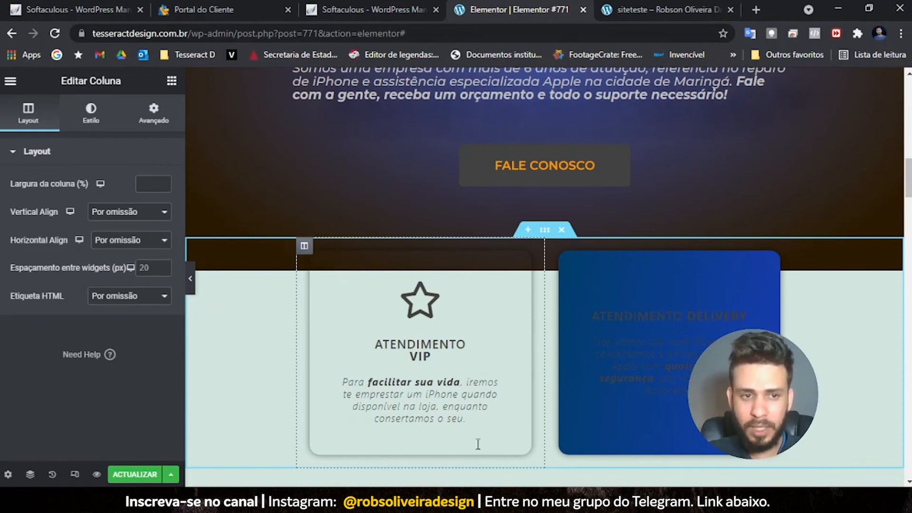
- Set the VIP card column's first gradient colour to the global Principal colour
left_click(90, 127)
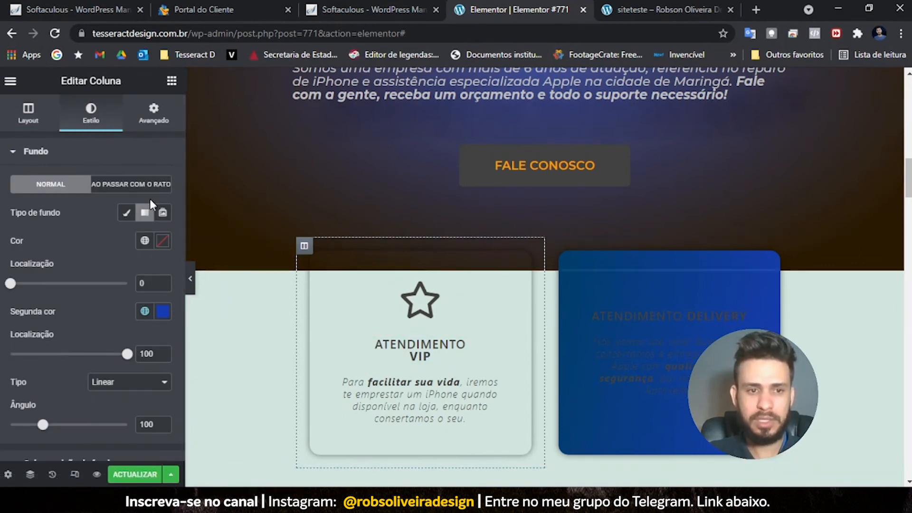
left_click(145, 240)
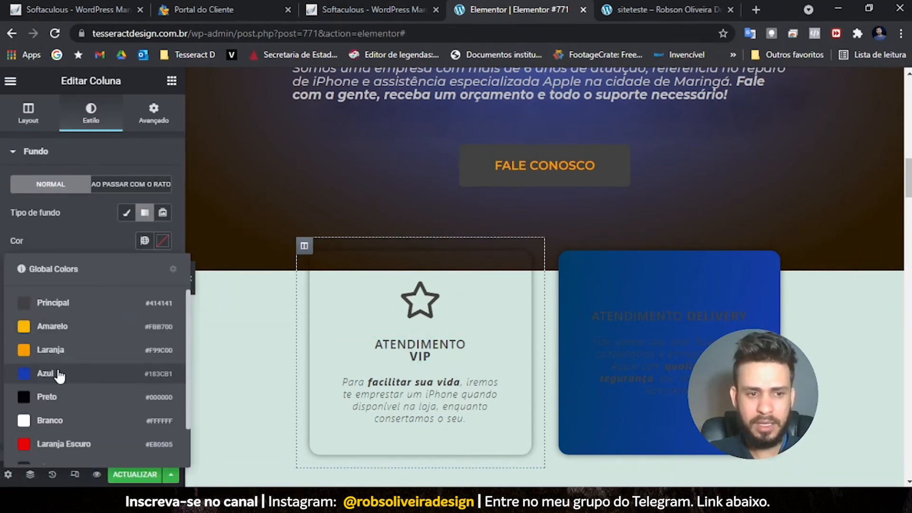
scroll(61, 380, "down", 2)
scroll(63, 328, "up", 2)
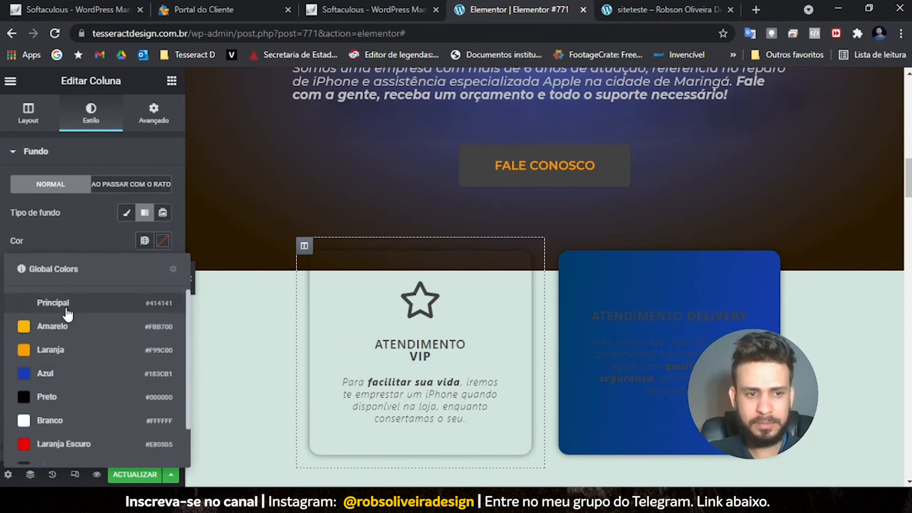
left_click(67, 308)
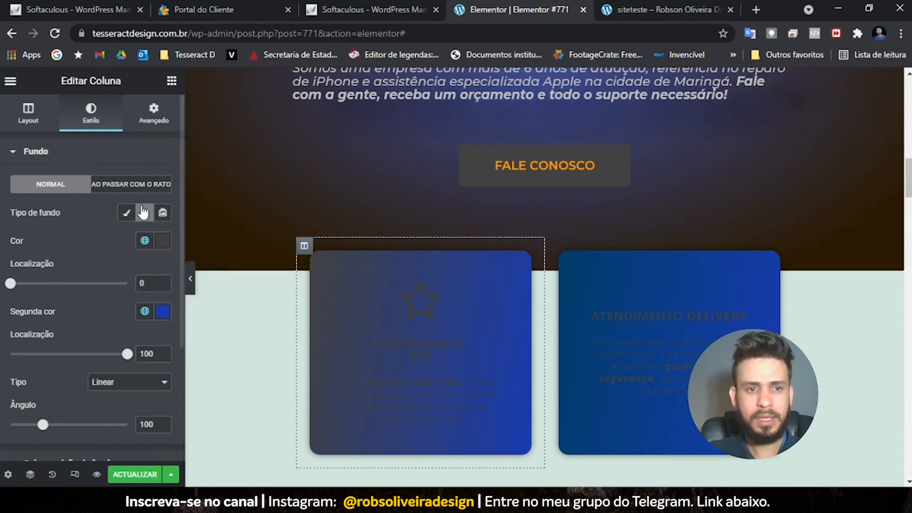
left_click(154, 115)
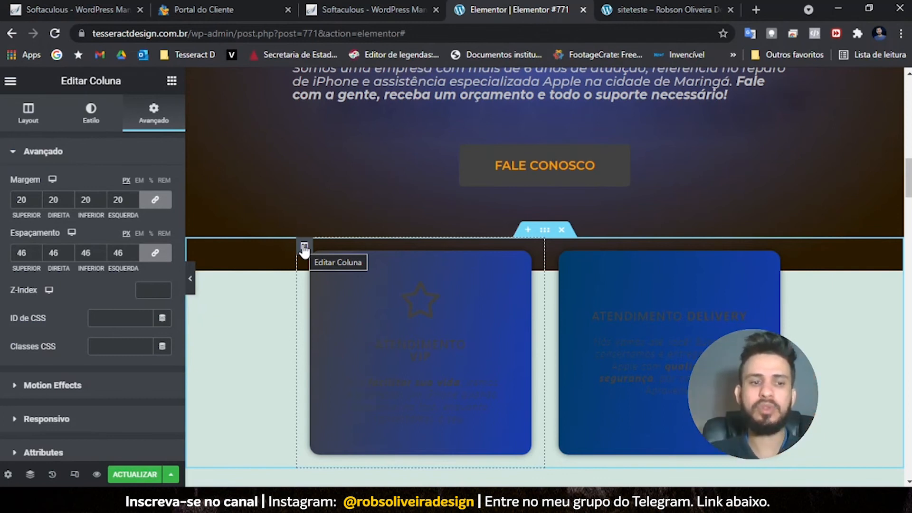
- Try negative margins on the VIP card, reset them to 20, and save the page
left_click(36, 202)
left_click(37, 203)
left_click(36, 202)
left_click(36, 203)
left_click(37, 202)
left_click(37, 202)
left_click(36, 202)
left_click(37, 202)
left_click(36, 202)
left_click(36, 202)
left_click(36, 202)
left_click(36, 203)
left_click(37, 202)
left_click(37, 202)
left_click(36, 203)
left_click(37, 202)
double_click(37, 202)
left_click(36, 202)
double_click(36, 202)
double_click(36, 203)
double_click(37, 202)
double_click(34, 202)
double_click(20, 199)
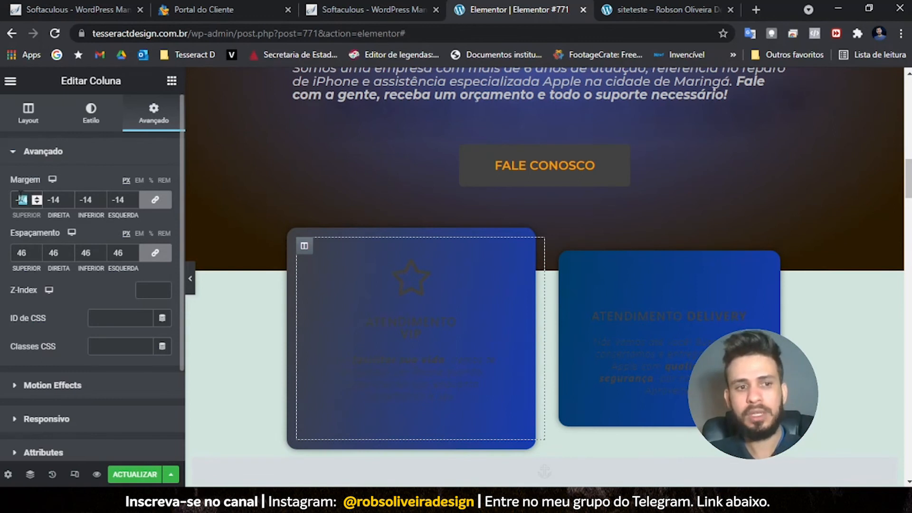
type("20")
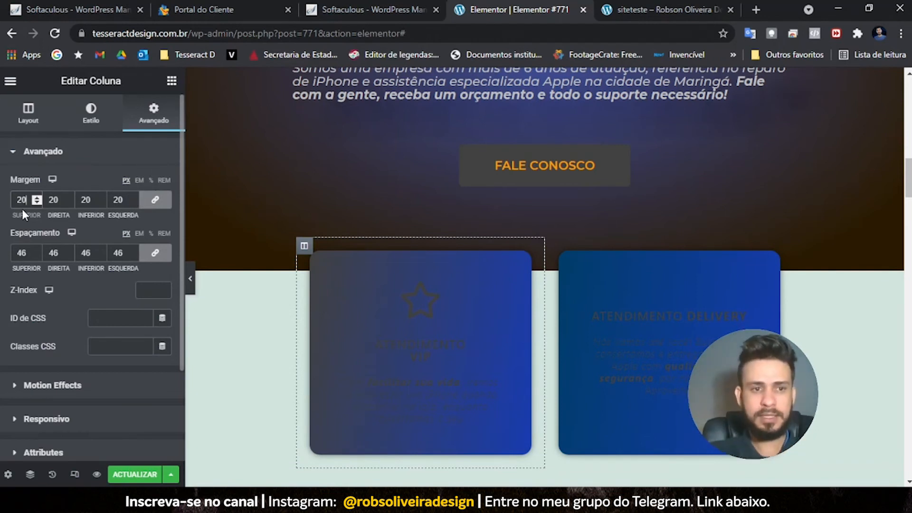
left_click(158, 203)
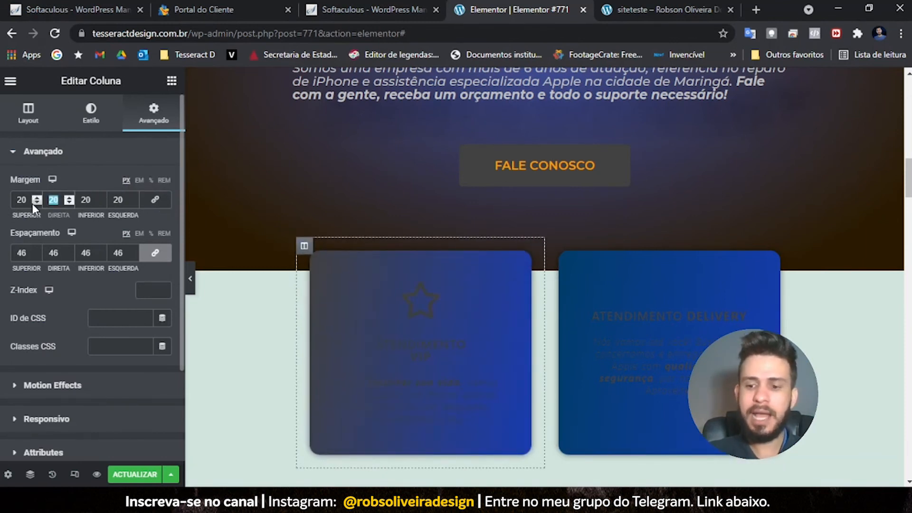
type("0")
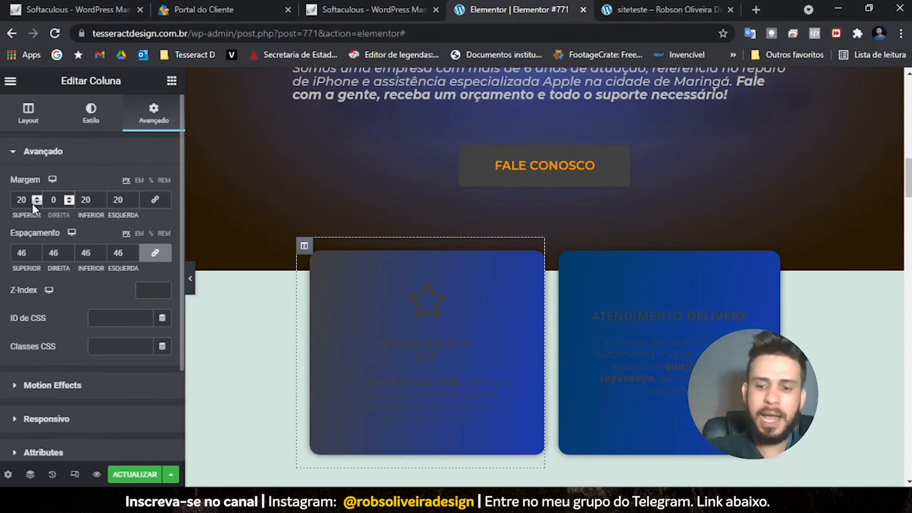
type("20")
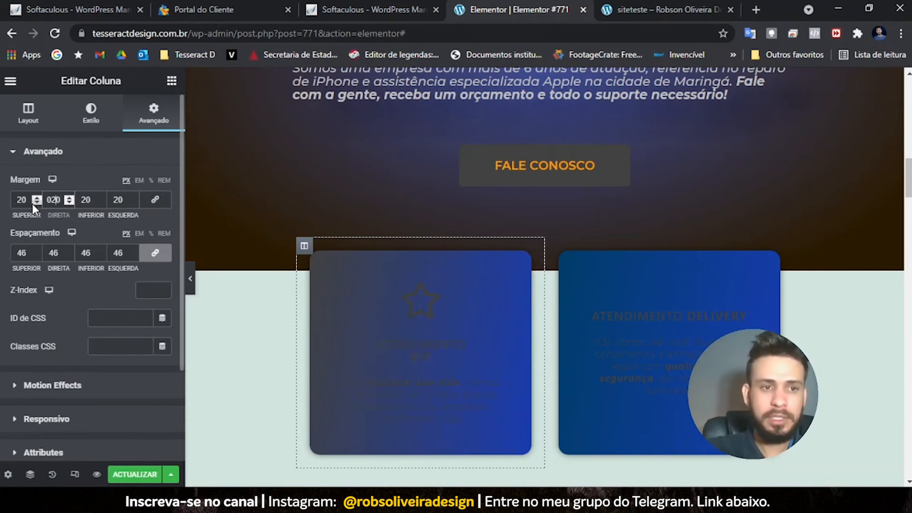
type("-")
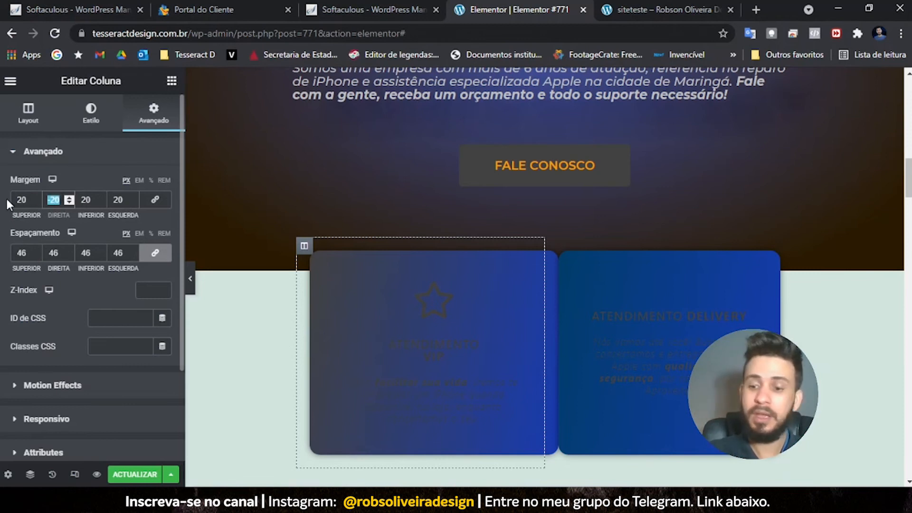
type("20")
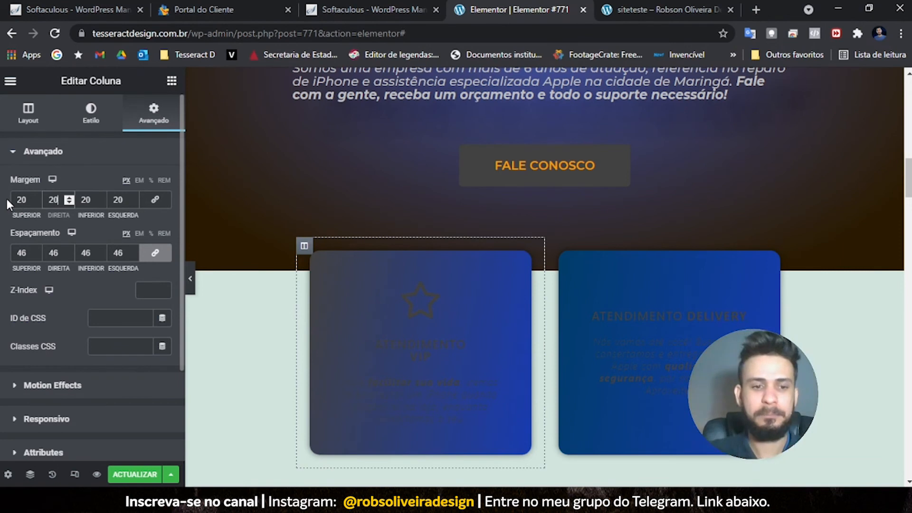
left_click(135, 474)
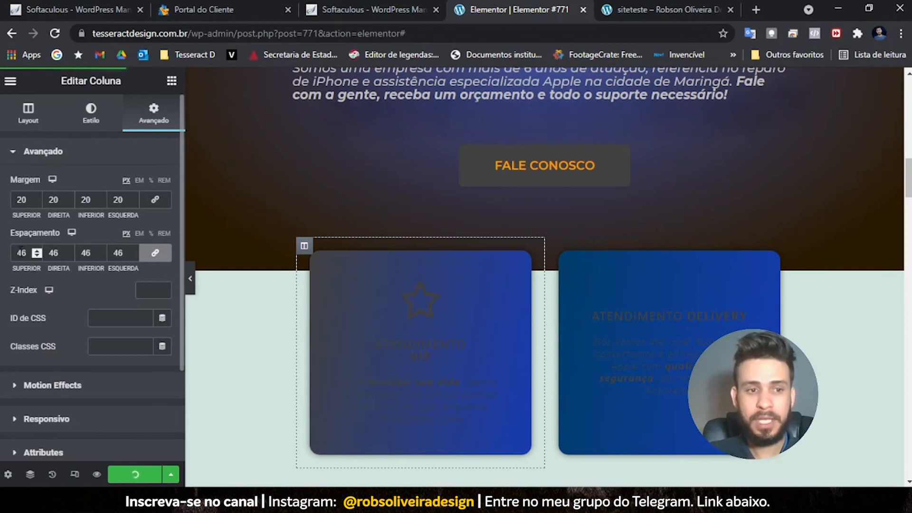
- Set the VIP card's padding to 43 on every side
left_click(37, 255)
left_click(37, 255)
left_click(37, 255)
left_click(37, 255)
left_click(37, 255)
left_click(37, 255)
left_click(37, 255)
left_click(37, 251)
left_click(38, 251)
left_click(37, 251)
left_click(37, 251)
scroll(367, 311, "down", 3)
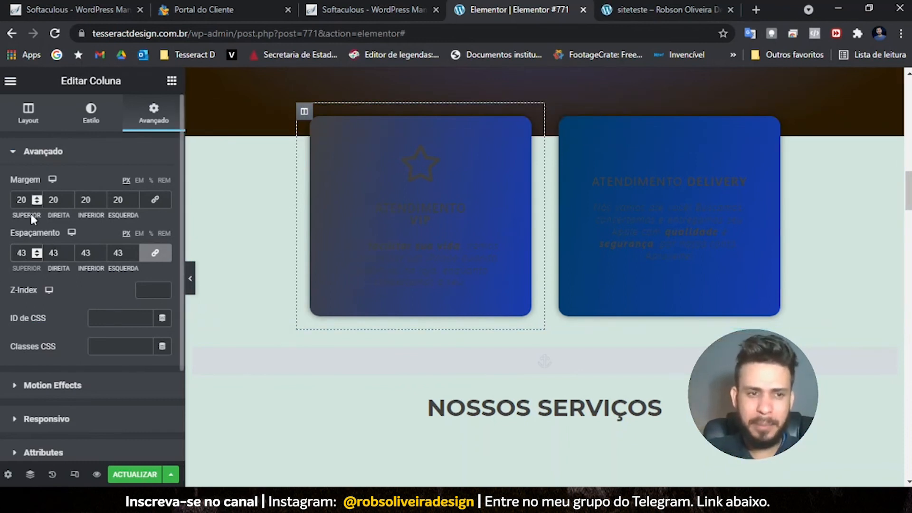
scroll(279, 292, "up", 2)
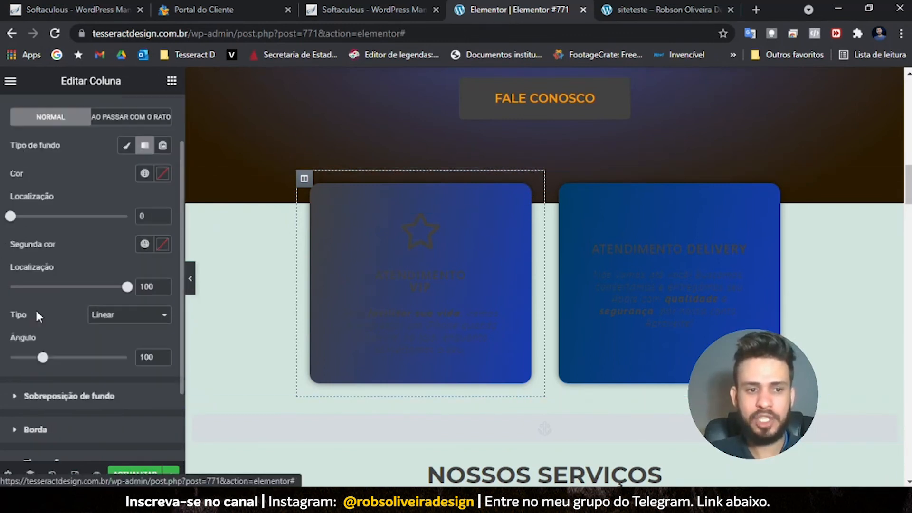
scroll(98, 336, "down", 3)
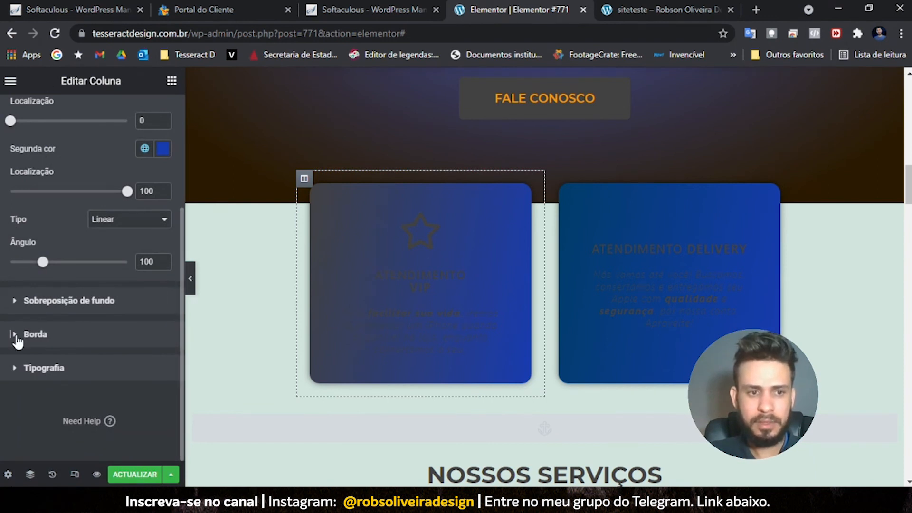
- Under Borda, enter 15 in the linked Raio da borda fields for the VIP column
left_click(15, 334)
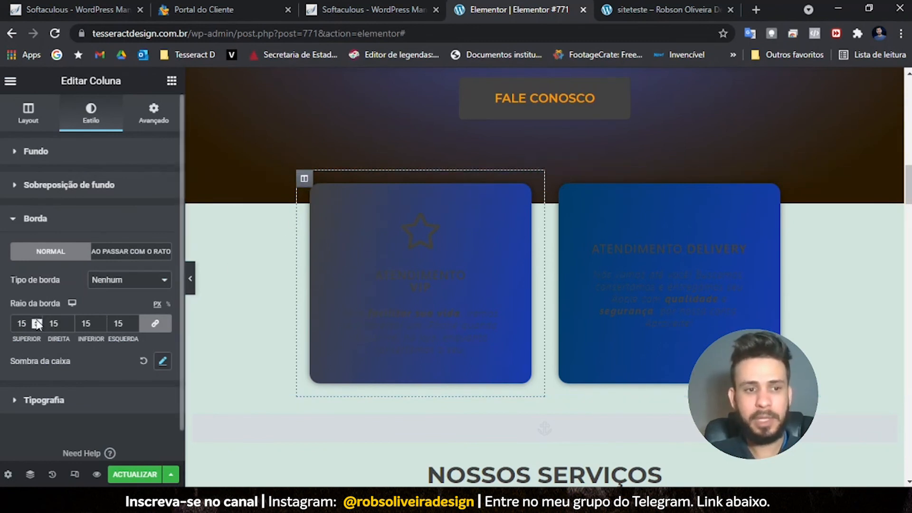
left_click_drag(27, 323, 2, 330)
type("70")
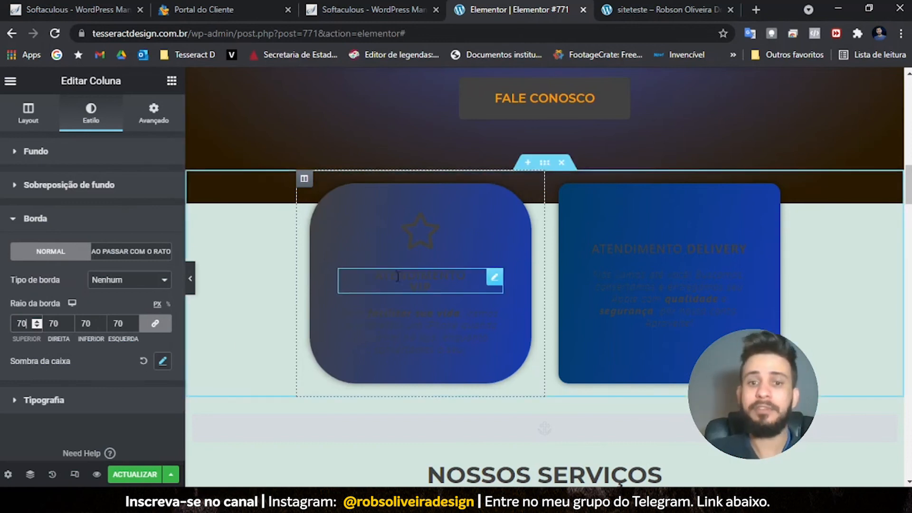
type("5")
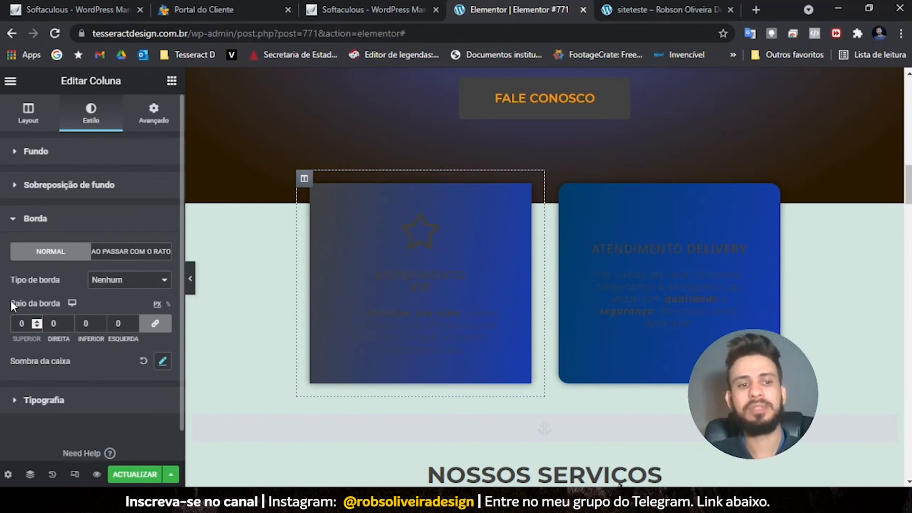
type("15")
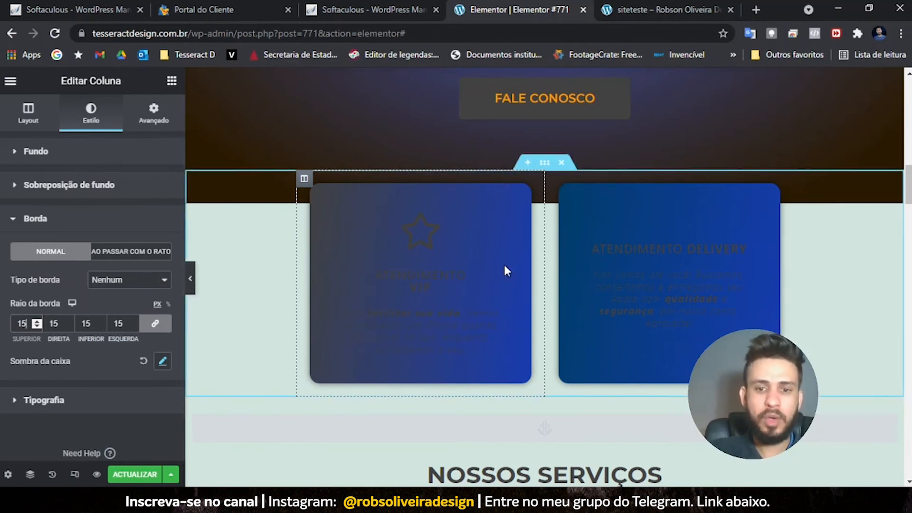
scroll(506, 271, "down", 10)
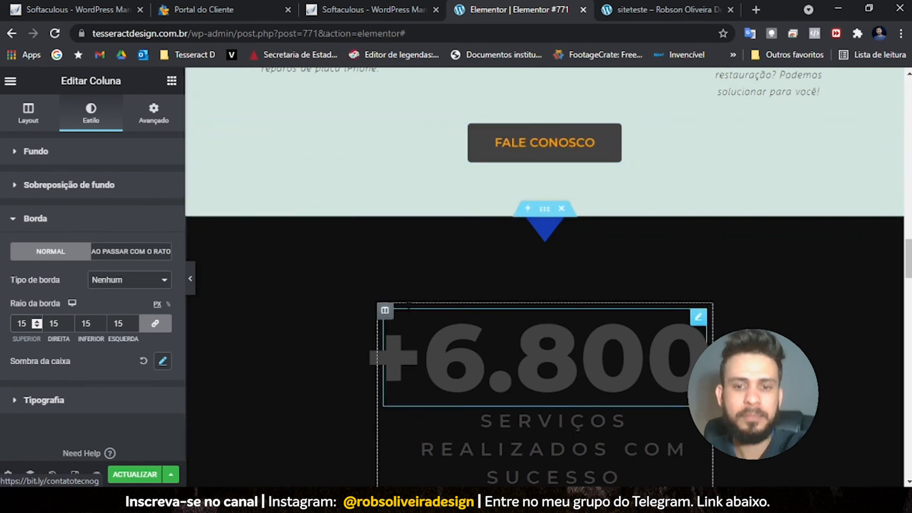
- Make the star icon on the first blue card white (#FFFFFF)
scroll(409, 305, "down", 4)
scroll(491, 183, "down", 5)
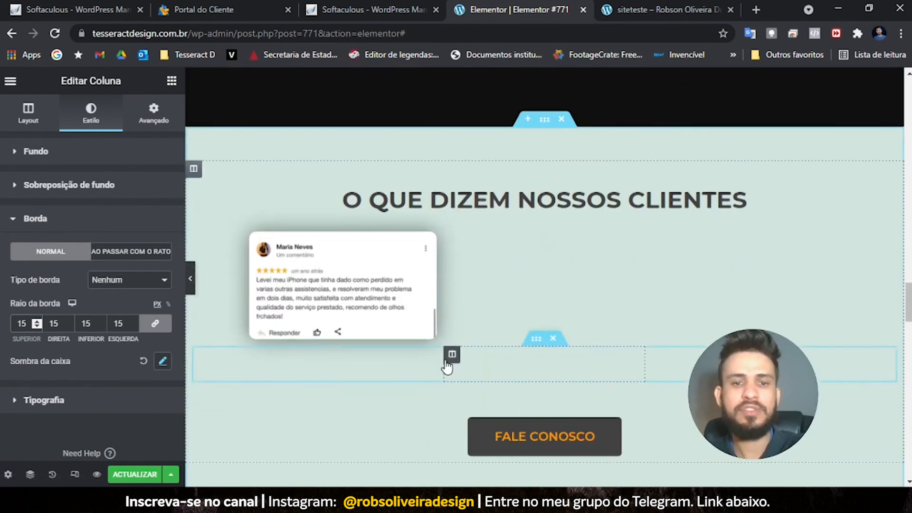
scroll(446, 360, "down", 5)
scroll(446, 363, "up", 8)
scroll(447, 363, "up", 10)
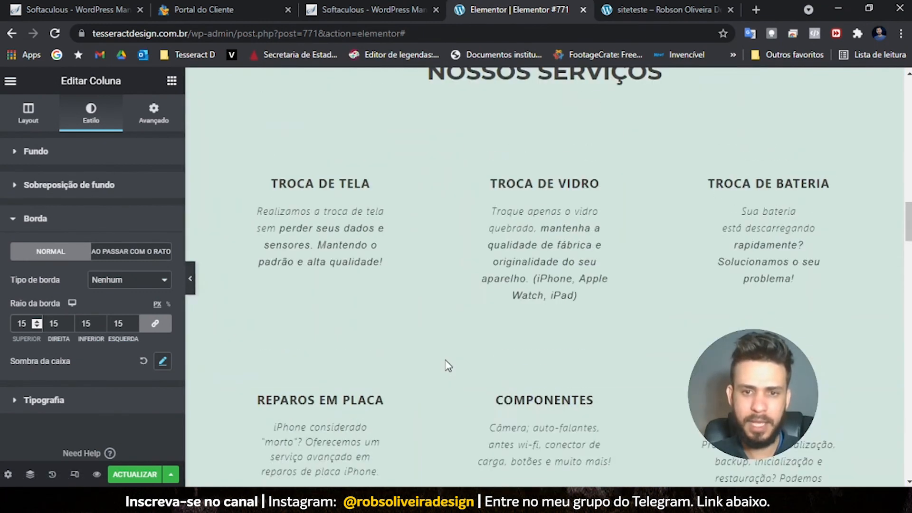
scroll(512, 242, "up", 1)
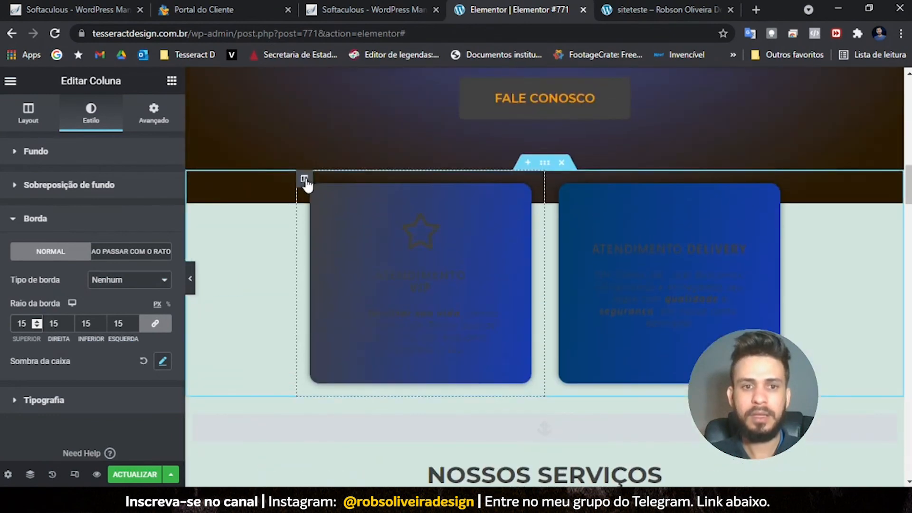
left_click(495, 221)
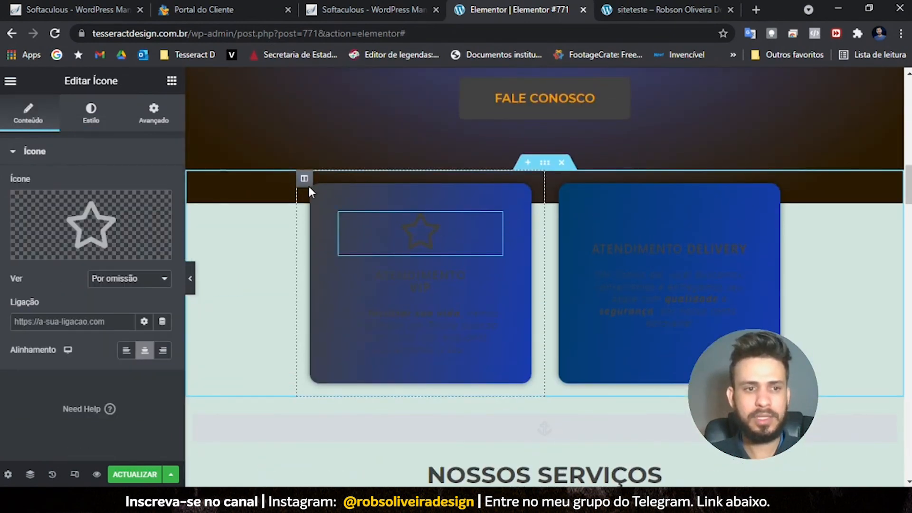
left_click(91, 113)
left_click(160, 213)
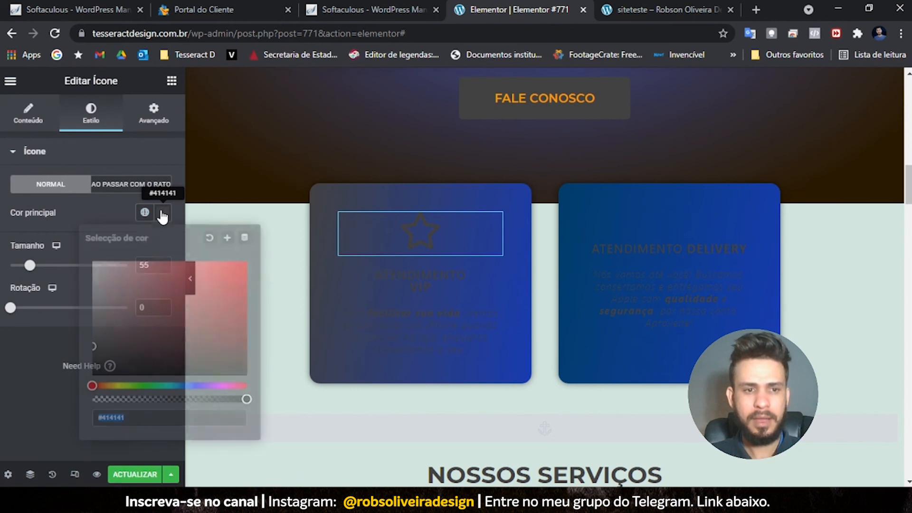
left_click(94, 263)
- Open the ATENDIMENTO VIP title's style settings, then open the +6.800 counter for editing
left_click(423, 277)
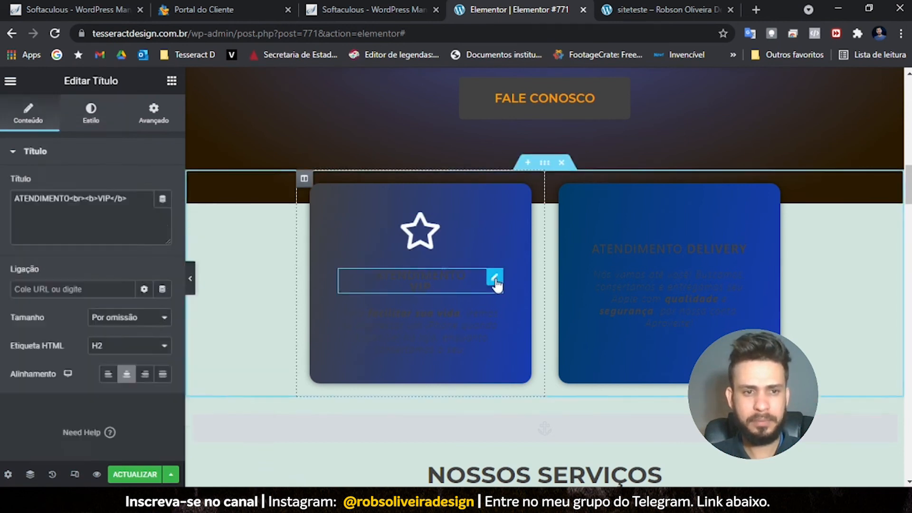
left_click(91, 113)
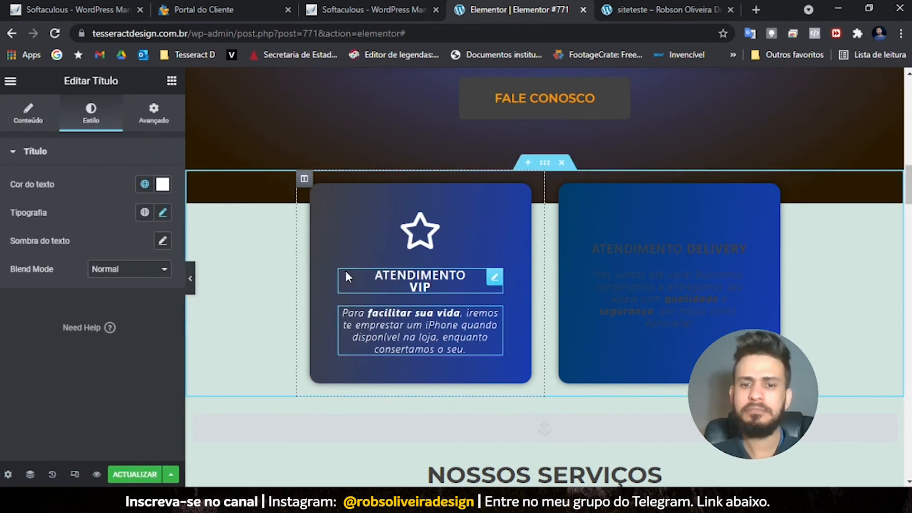
scroll(346, 271, "down", 5)
scroll(347, 270, "up", 5)
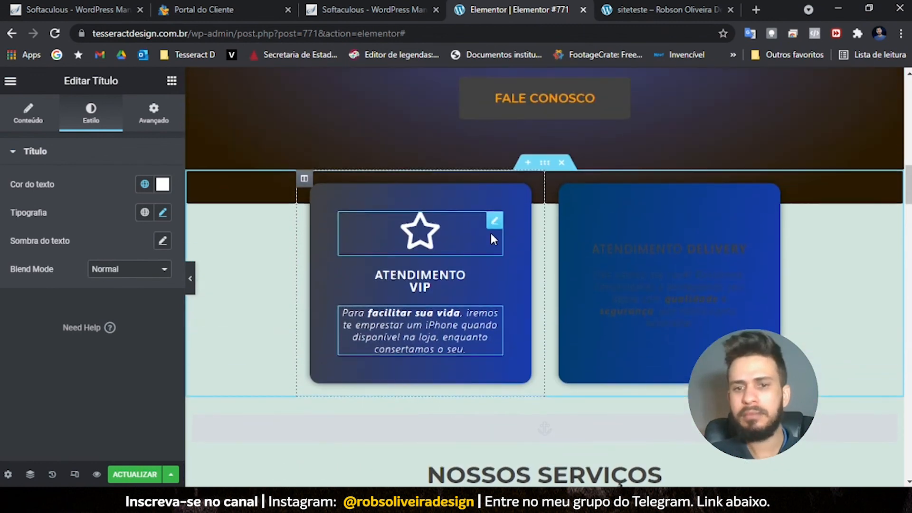
scroll(489, 232, "down", 7)
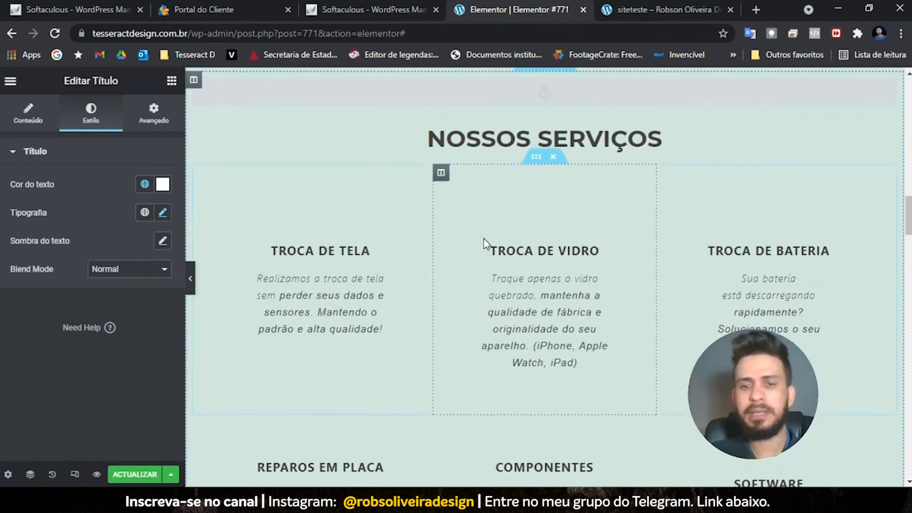
scroll(484, 239, "down", 6)
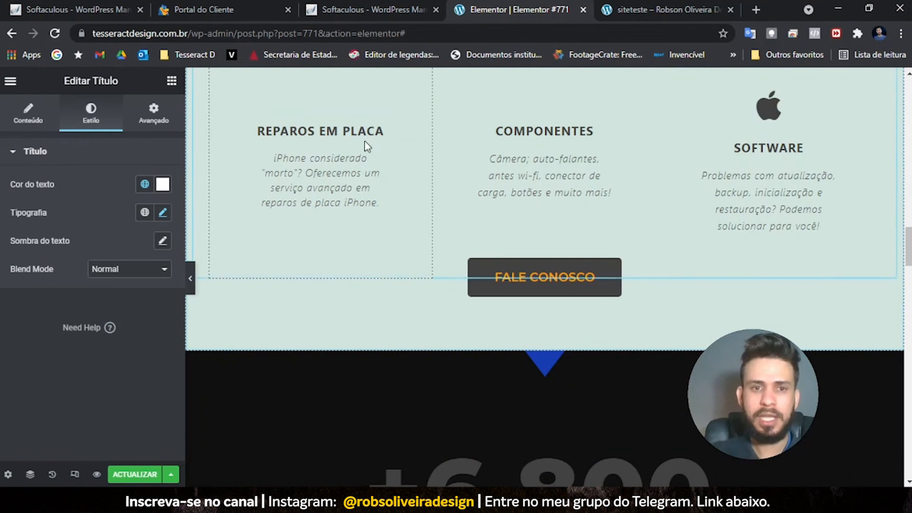
scroll(539, 196, "down", 4)
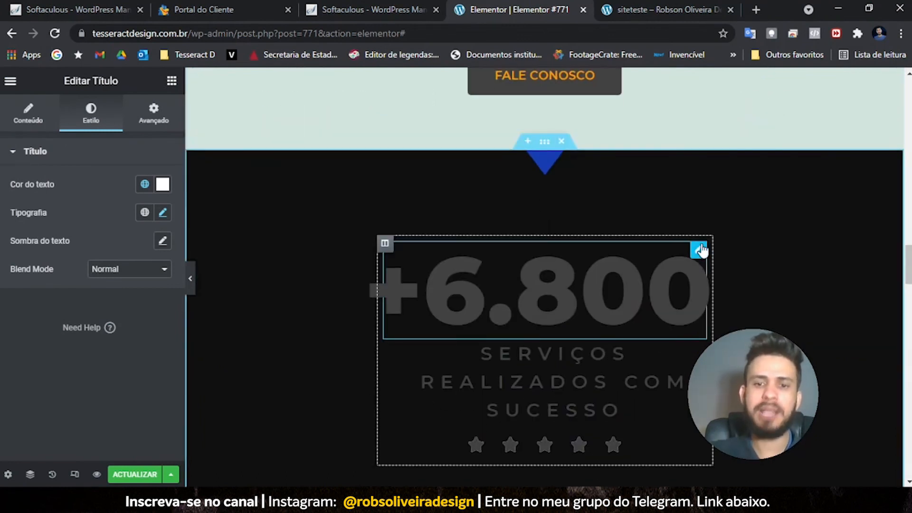
left_click(697, 249)
- Set the +6.800 counter number to white and scroll back to the hero's FALE CONOSCO button
left_click(95, 104)
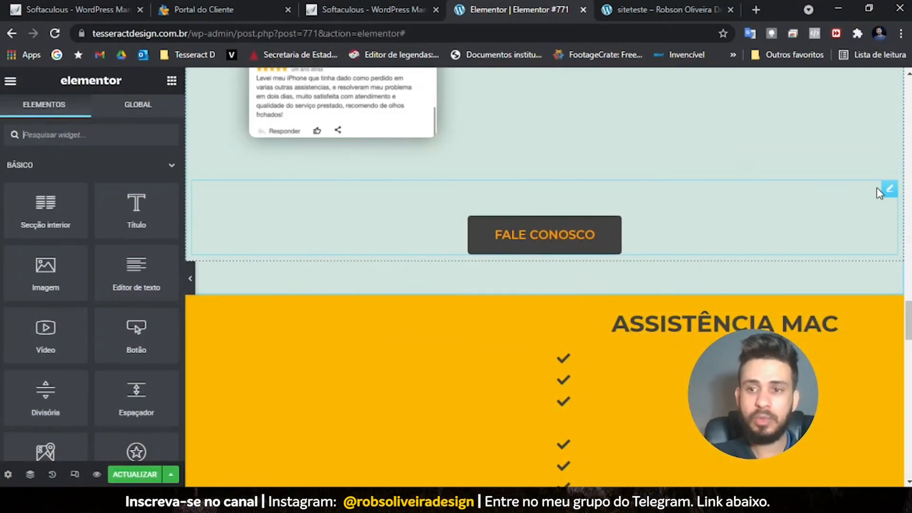
scroll(393, 255, "up", 6)
scroll(393, 256, "up", 7)
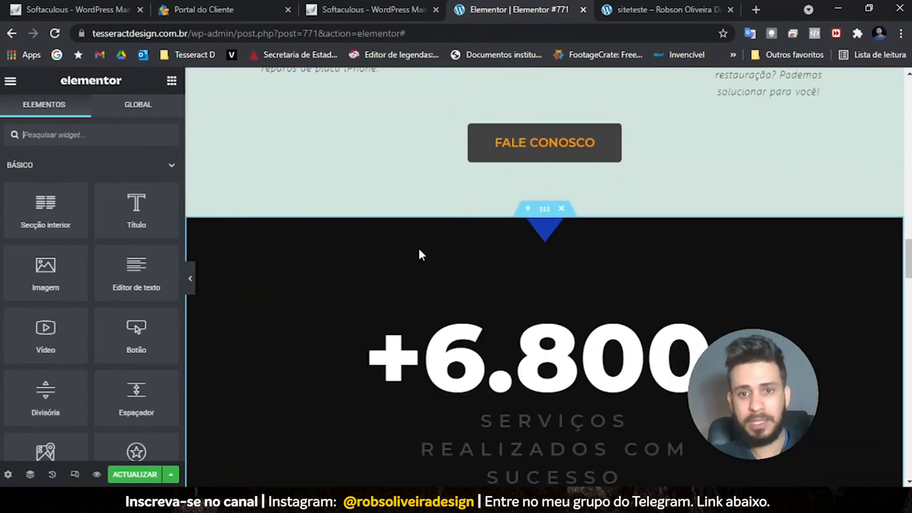
scroll(419, 250, "up", 15)
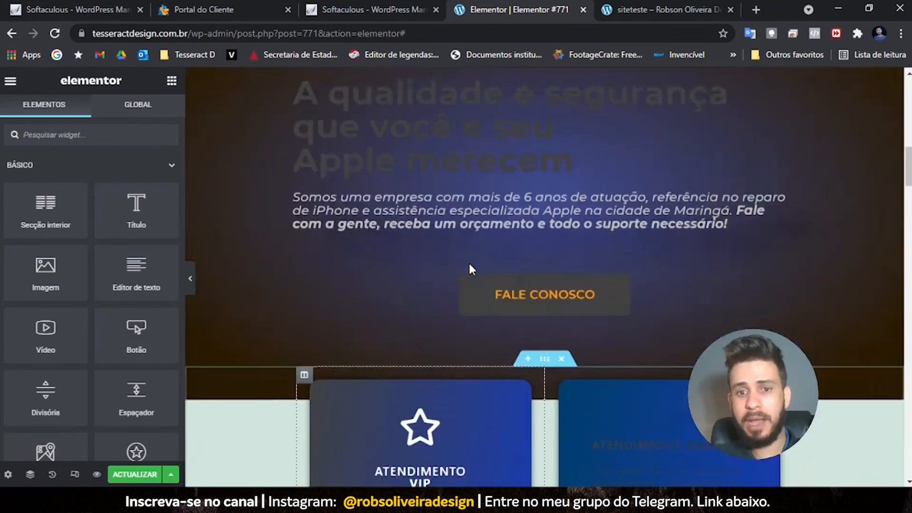
scroll(464, 272, "down", 10)
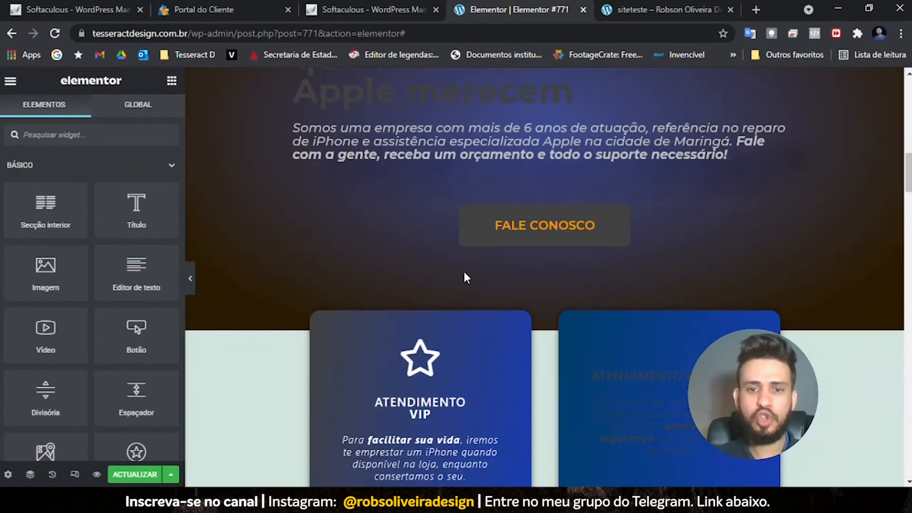
scroll(463, 269, "down", 5)
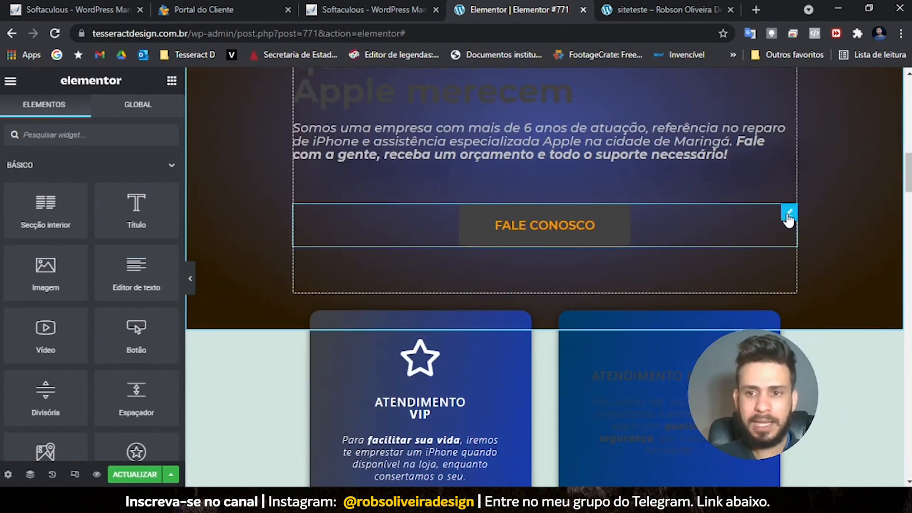
- Add a centred Botão widget beneath the hero's FALE CONOSCO button
left_click(788, 215)
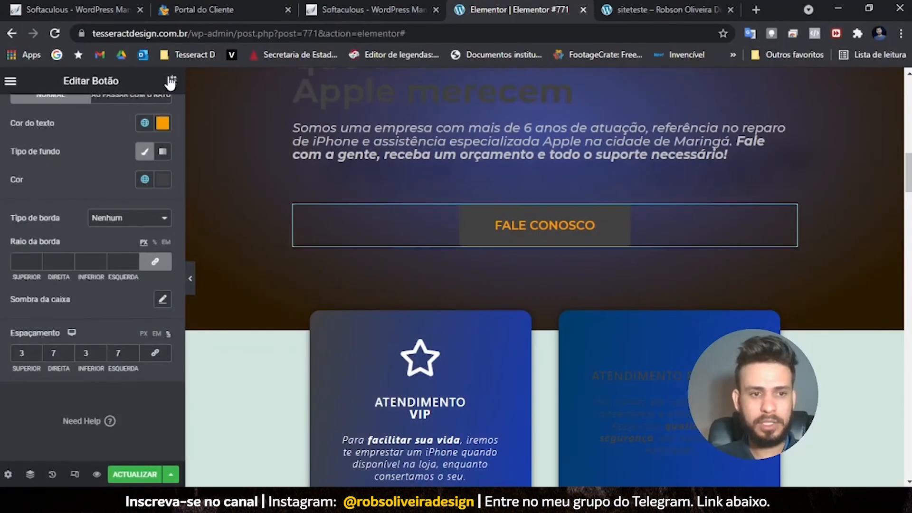
left_click(171, 80)
left_click_drag(137, 332, 541, 244)
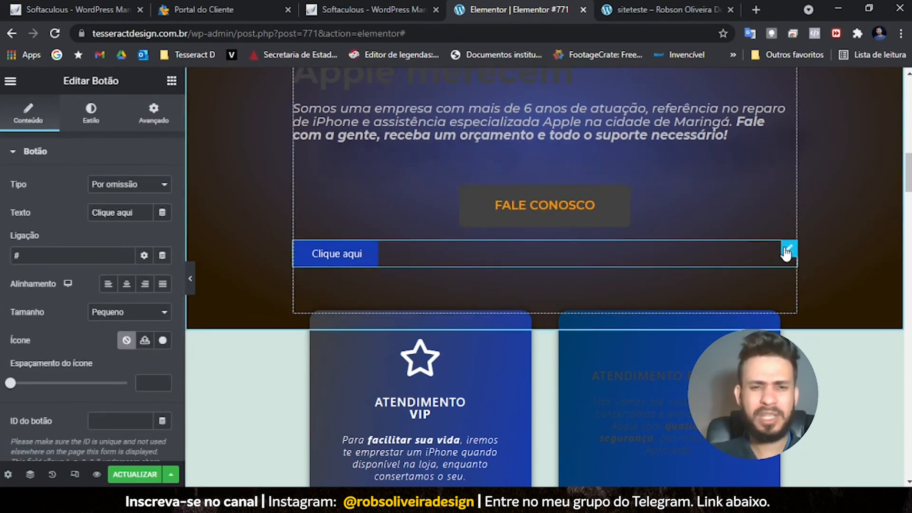
left_click(127, 285)
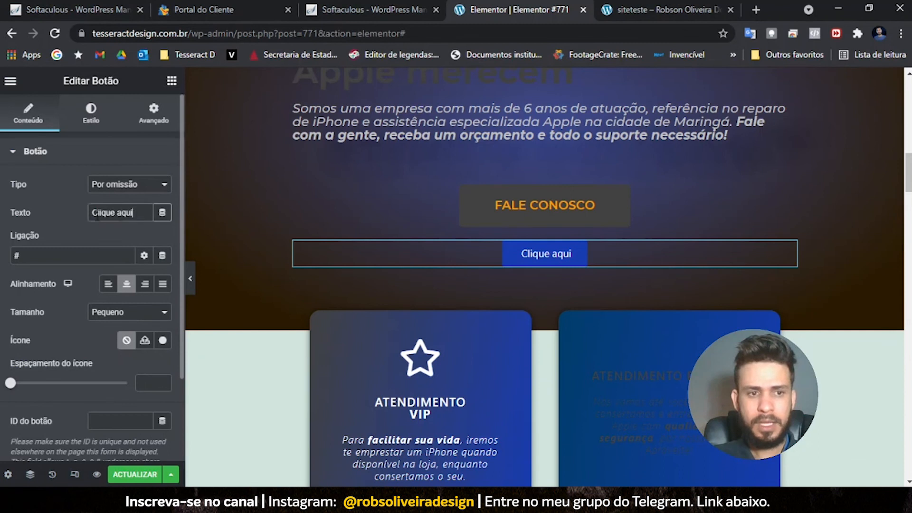
- Change the new button's label to FALE CONOSCO and set its icon spacing to 0
left_click_drag(138, 212, 51, 218)
type("fale")
key("BackSpace")
key("BackSpace")
key("BackSpace")
key("BackSpace")
type("FALE CONOSCO")
left_click_drag(10, 382, 109, 386)
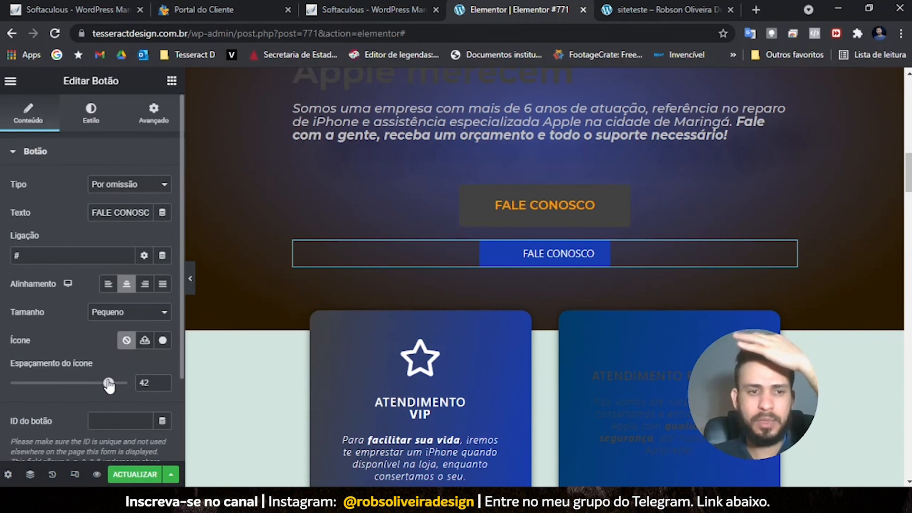
left_click_drag(109, 384, 2, 395)
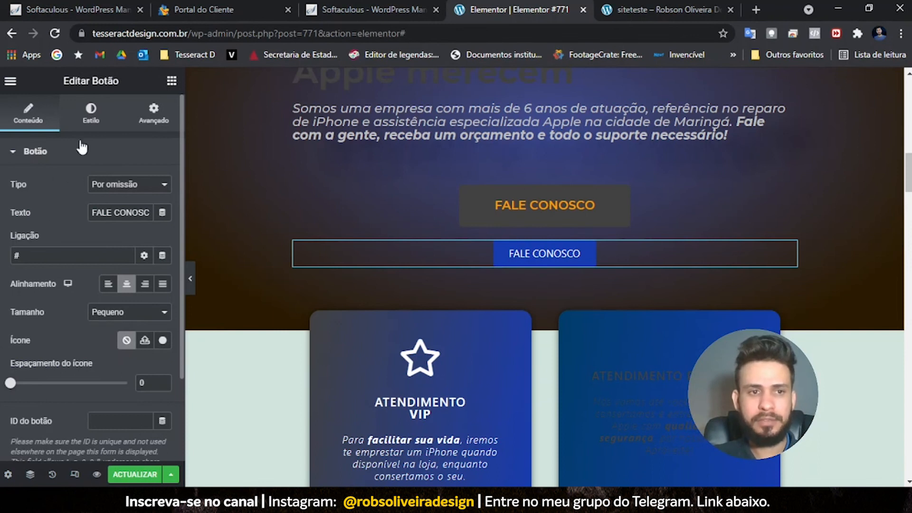
- Set the new button's top and bottom padding to 3
left_click(90, 116)
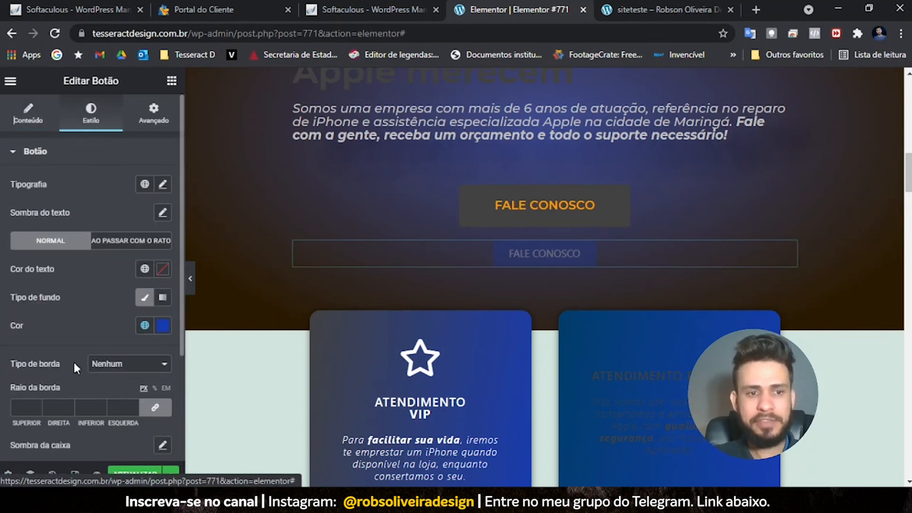
scroll(48, 346, "down", 1)
scroll(37, 340, "down", 2)
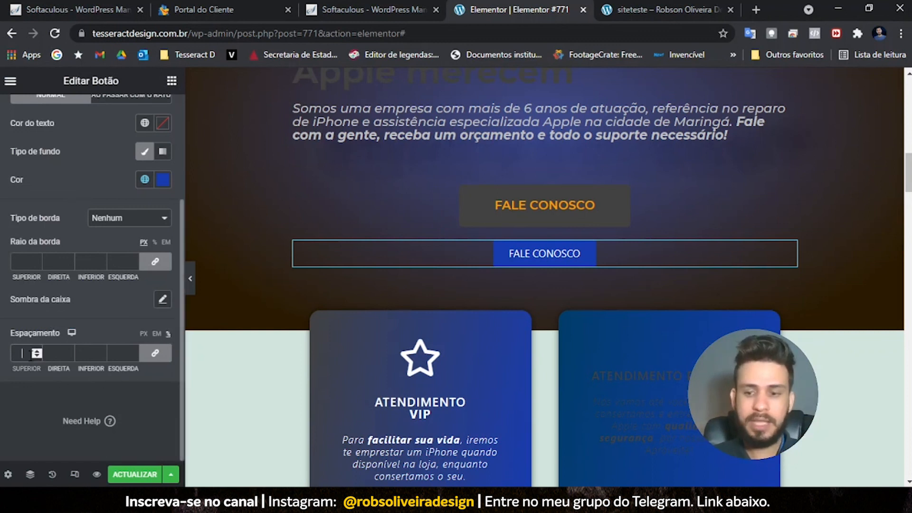
type("0")
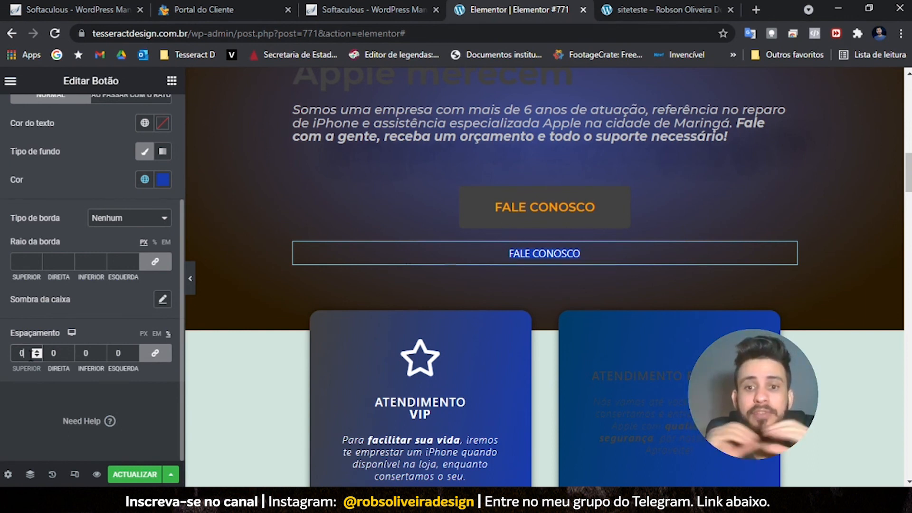
left_click_drag(31, 357, 1, 362)
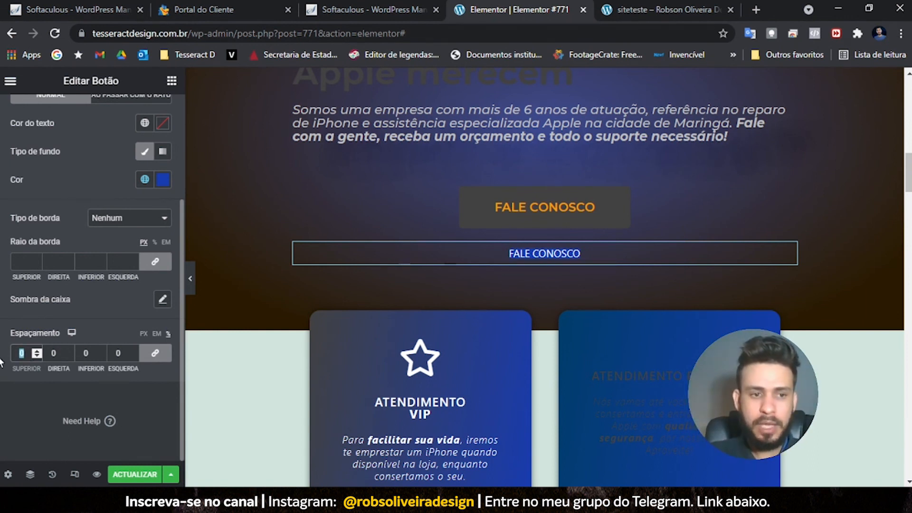
type("3")
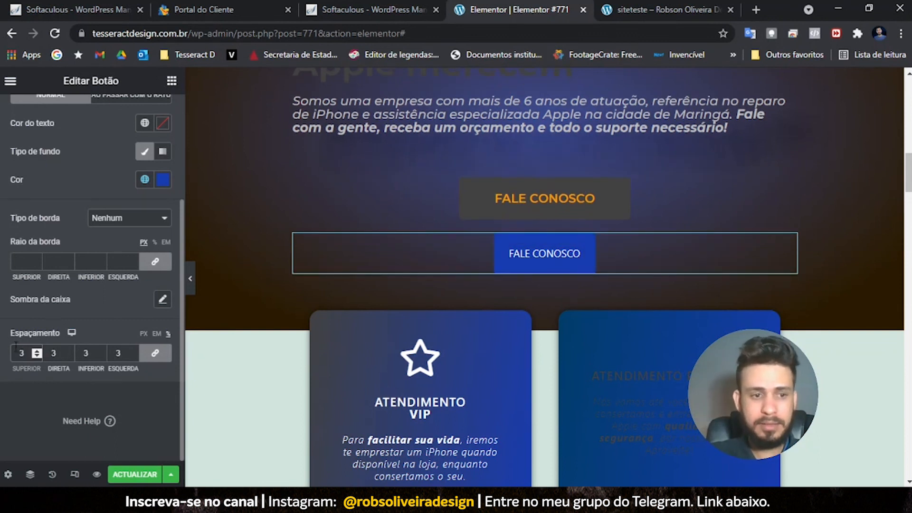
scroll(34, 356, "up", 4)
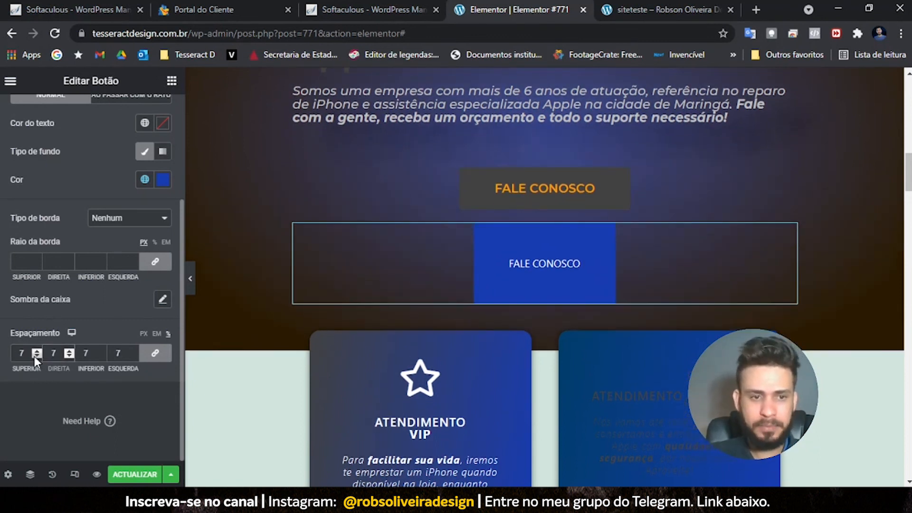
left_click(152, 354)
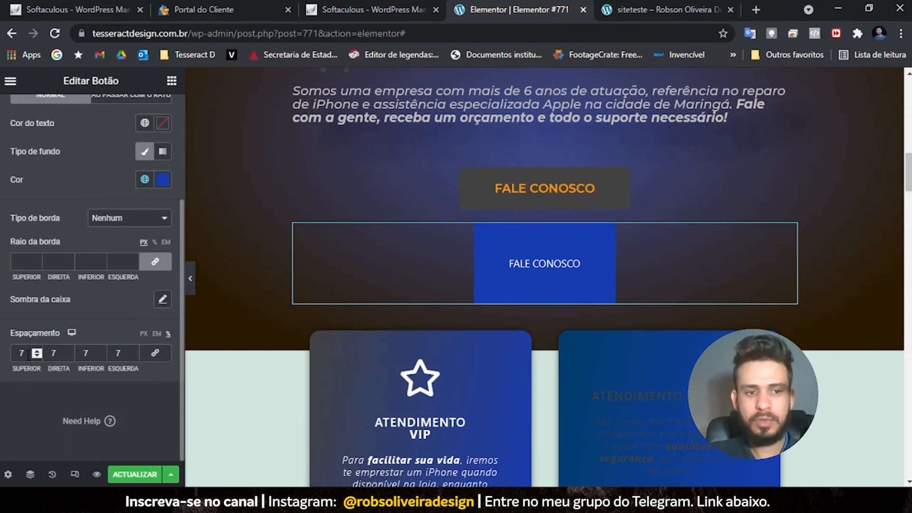
type("3")
key("Tab")
key("Tab")
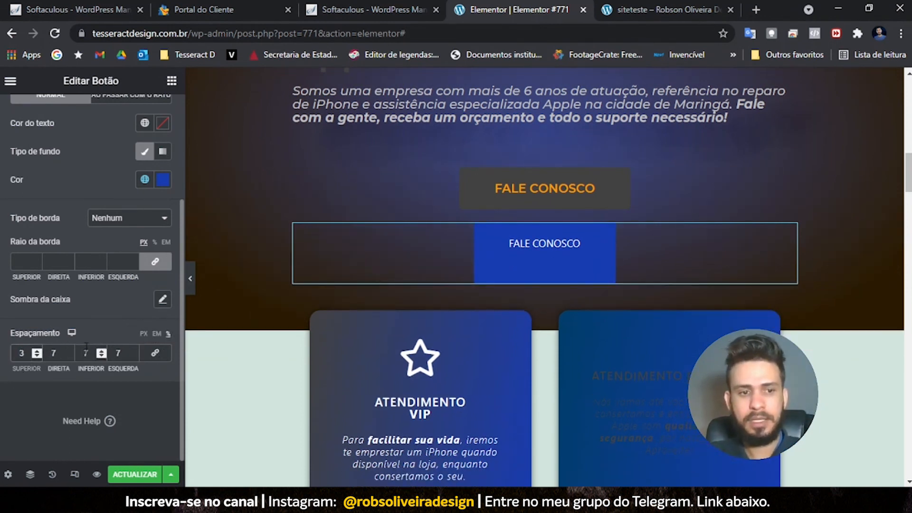
type("3")
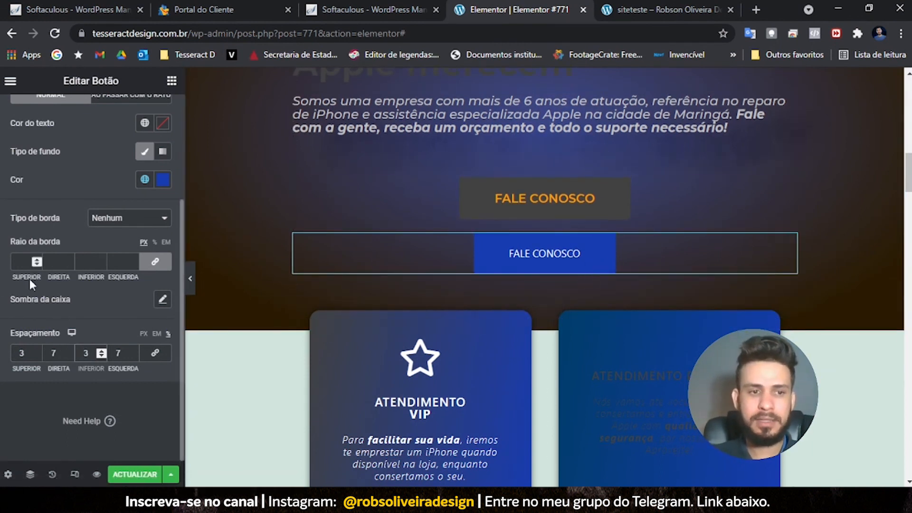
- Give the button a 40 border radius on all corners
left_click(22, 262)
type("10")
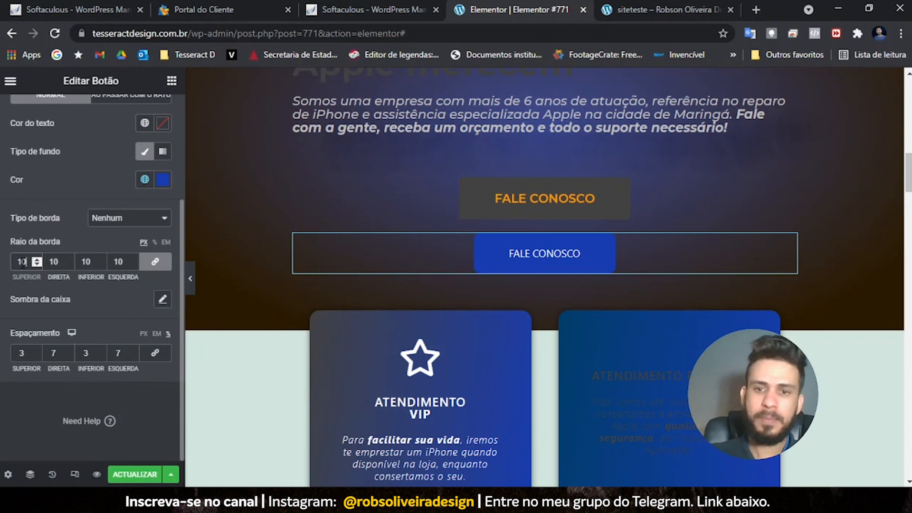
type("25")
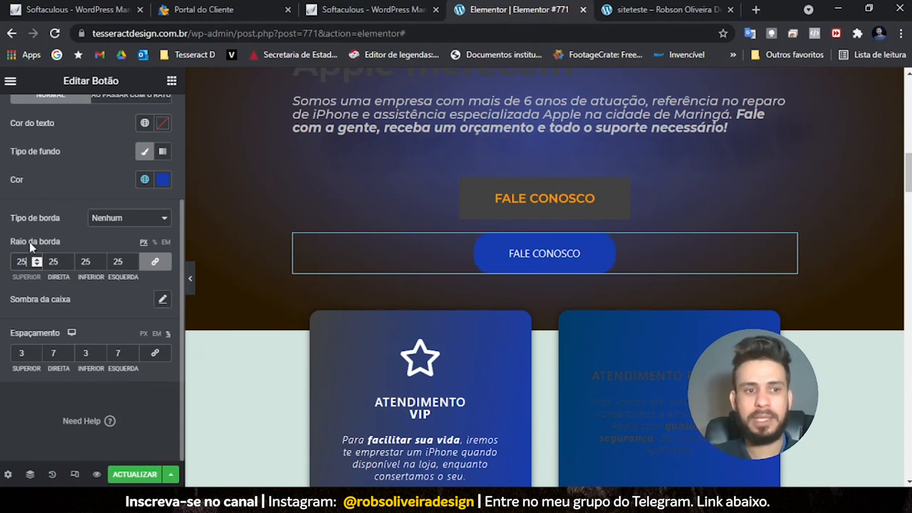
type("40")
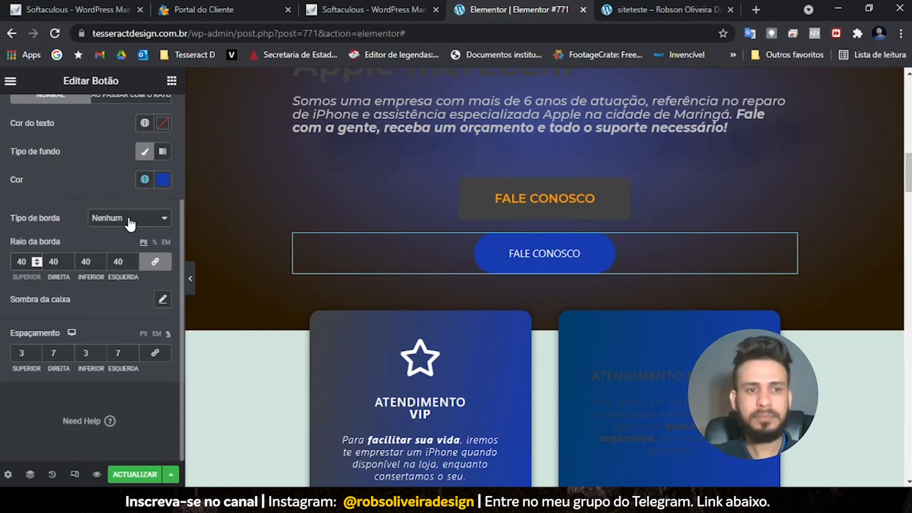
scroll(71, 279, "up", 3)
scroll(72, 284, "down", 2)
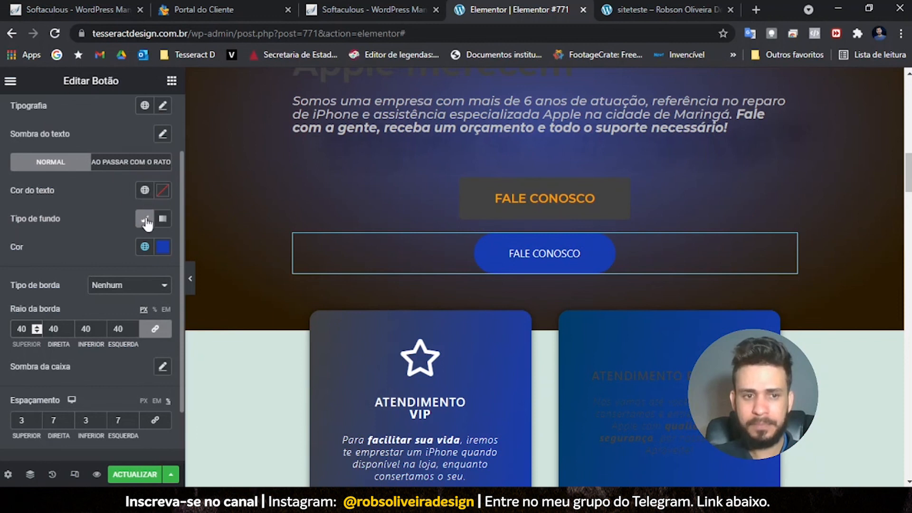
scroll(43, 156, "up", 2)
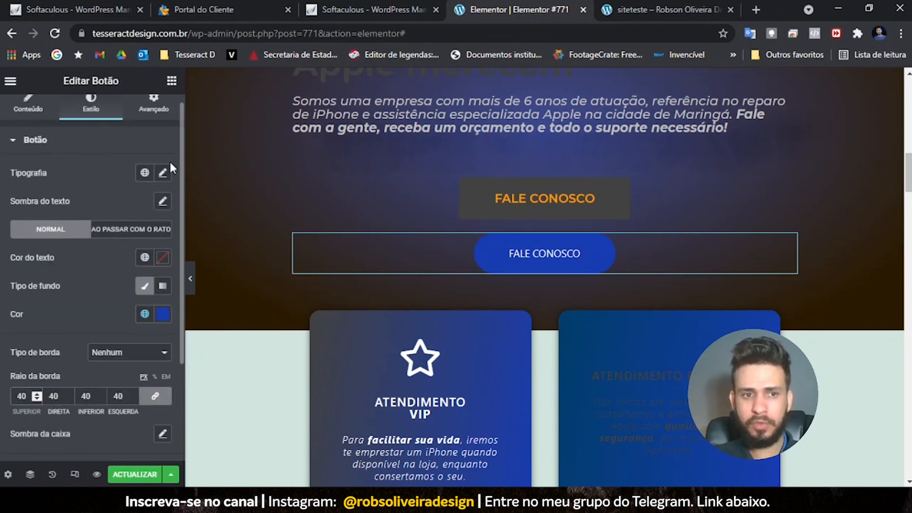
- Set the button's font family to Montserrat
left_click(163, 172)
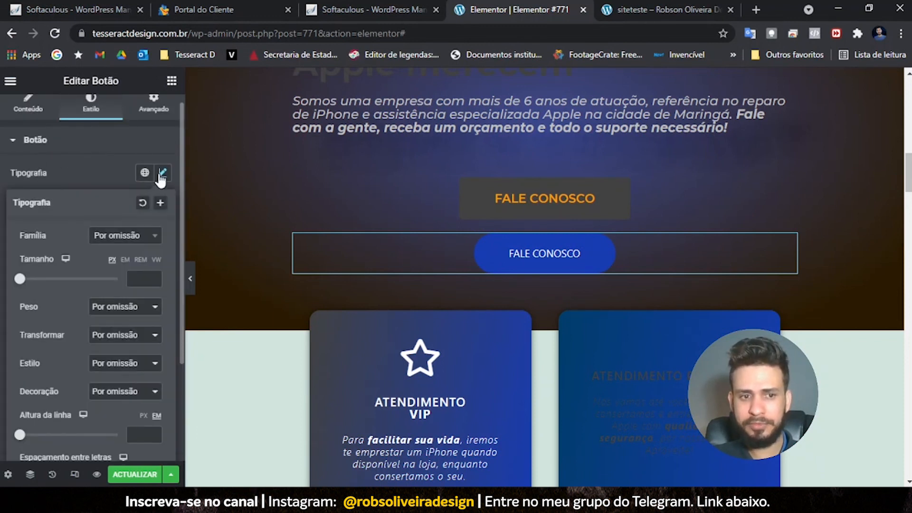
left_click(125, 236)
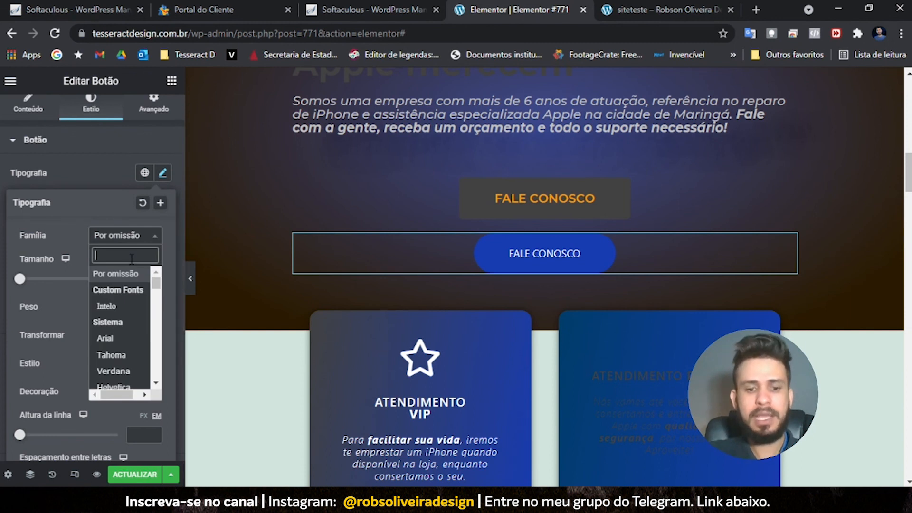
type("MONT")
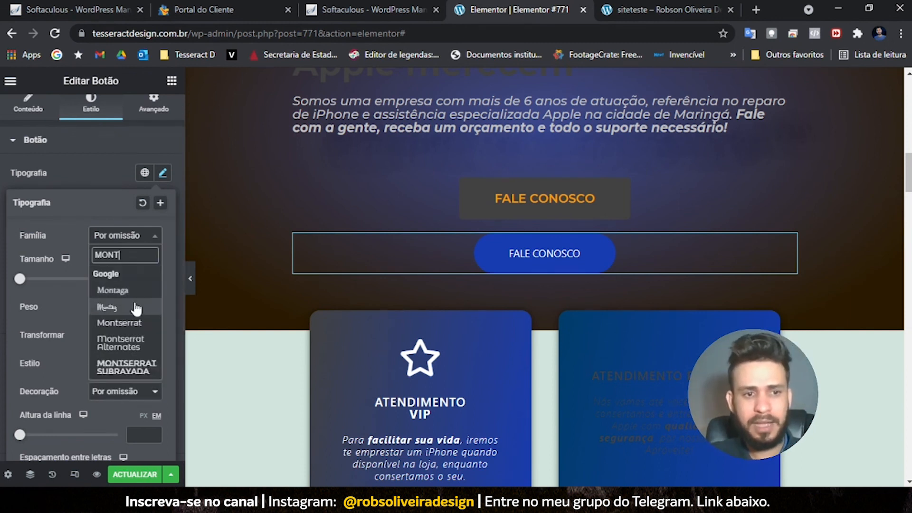
left_click(128, 330)
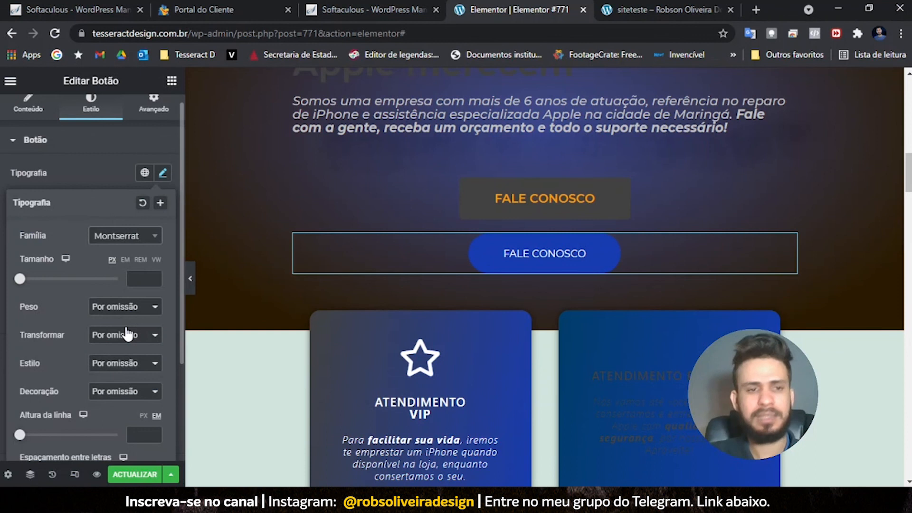
- Make the button background the global Amarelo (yellow) colour
left_click(95, 159)
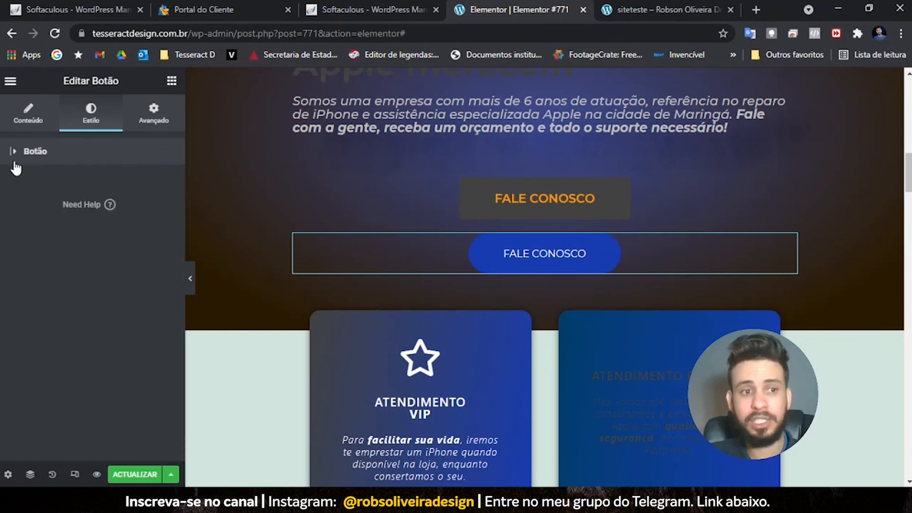
left_click(26, 157)
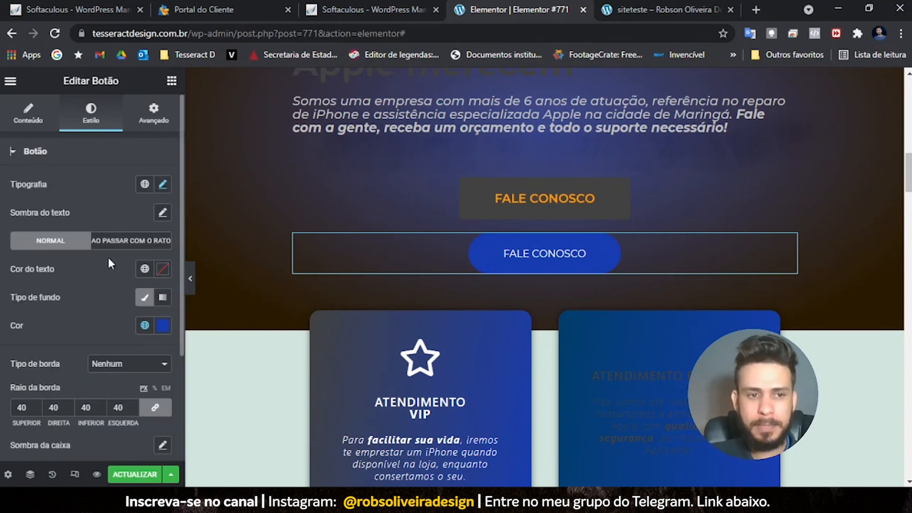
left_click(144, 325)
left_click(51, 173)
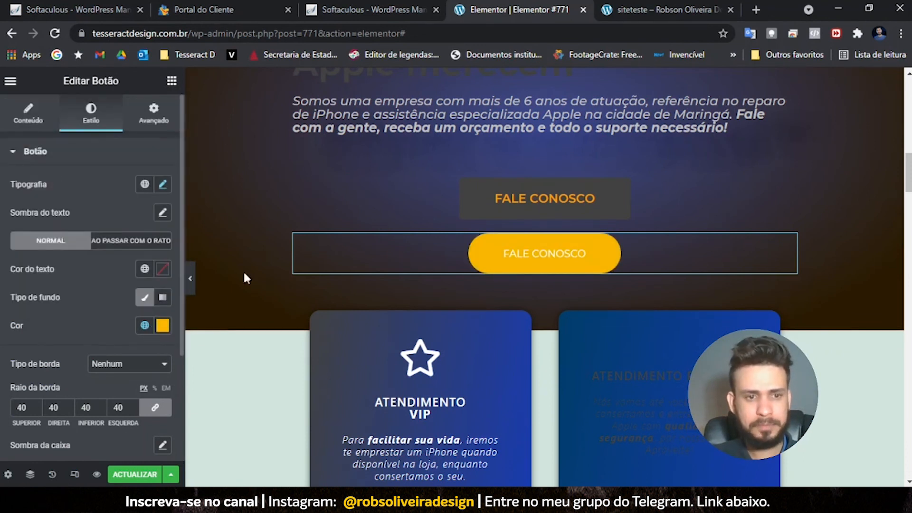
- Set the button's hover background to the global Laranja (orange) colour
left_click(157, 240)
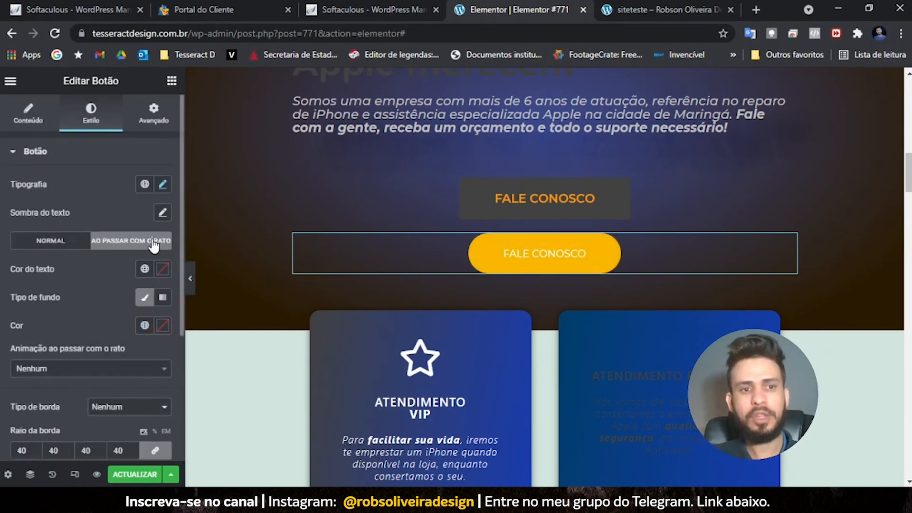
left_click(145, 325)
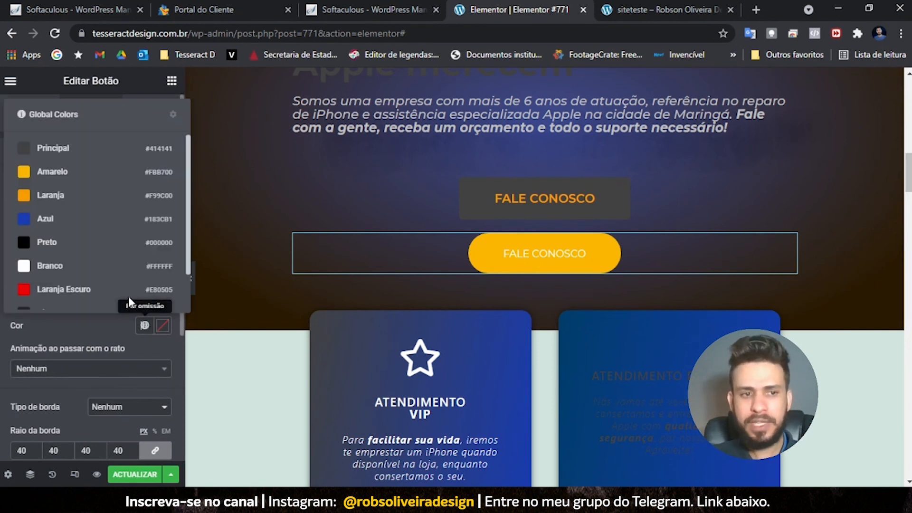
left_click(63, 200)
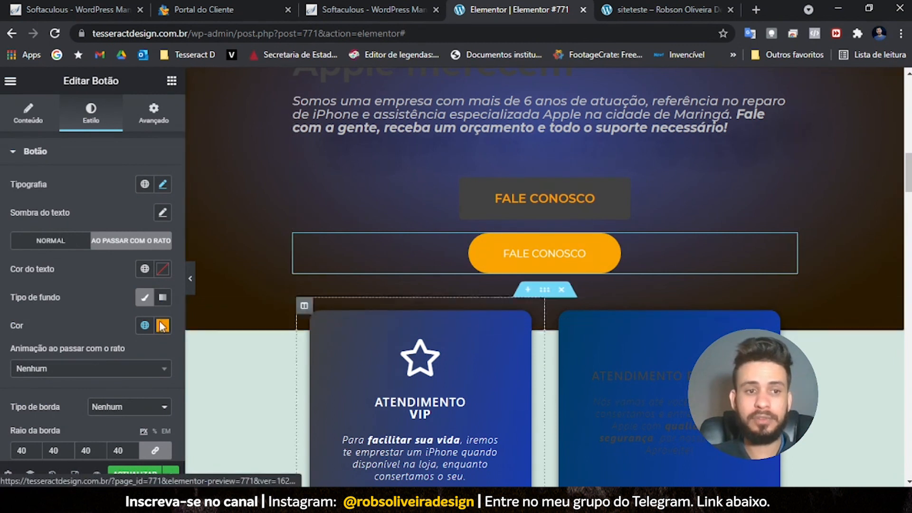
scroll(76, 314, "down", 3)
scroll(53, 270, "up", 3)
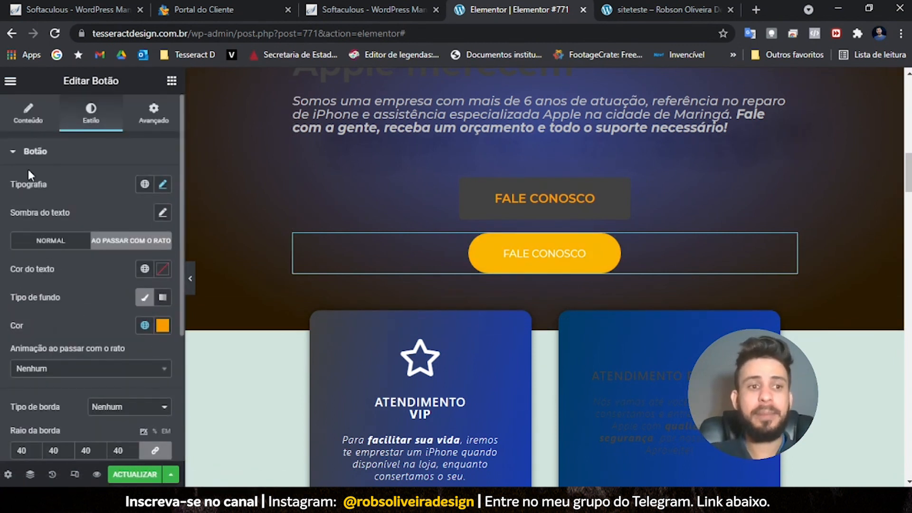
left_click(19, 118)
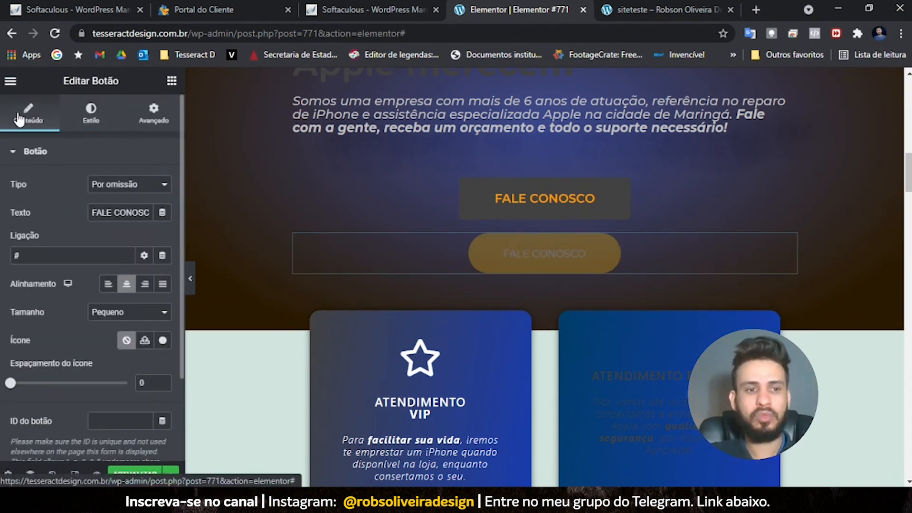
- Replace the button's # link with the Instagram profile URL and update the page
double_click(34, 252)
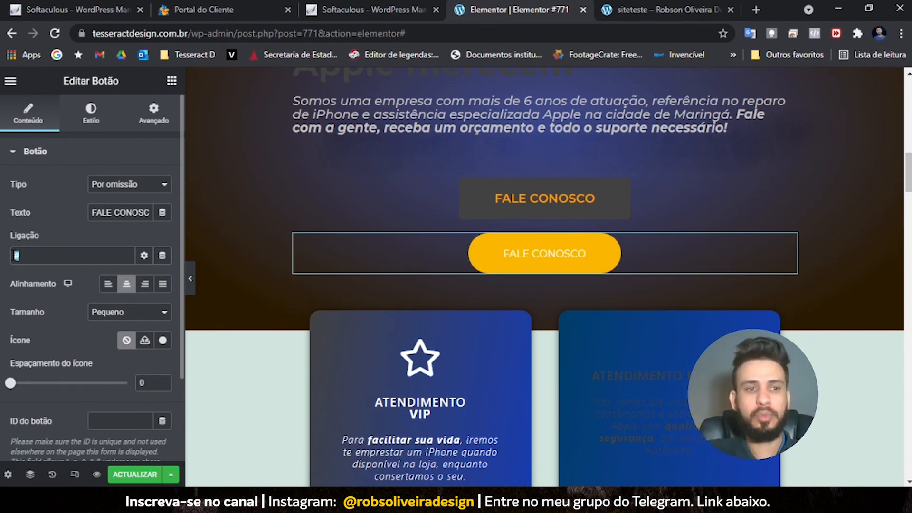
type("HTTPS://WWW.INSTAGRAM.COM/RO")
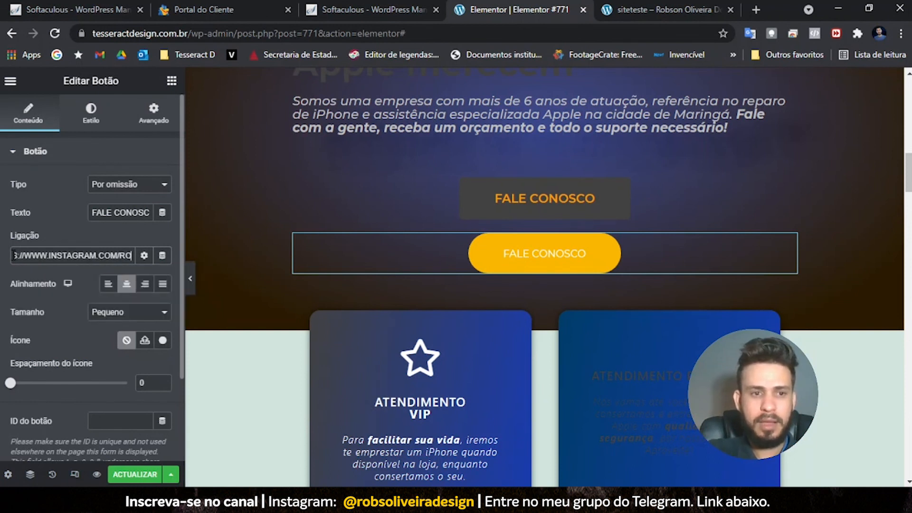
type("BSOLIVEIRAD")
type("ESIGN")
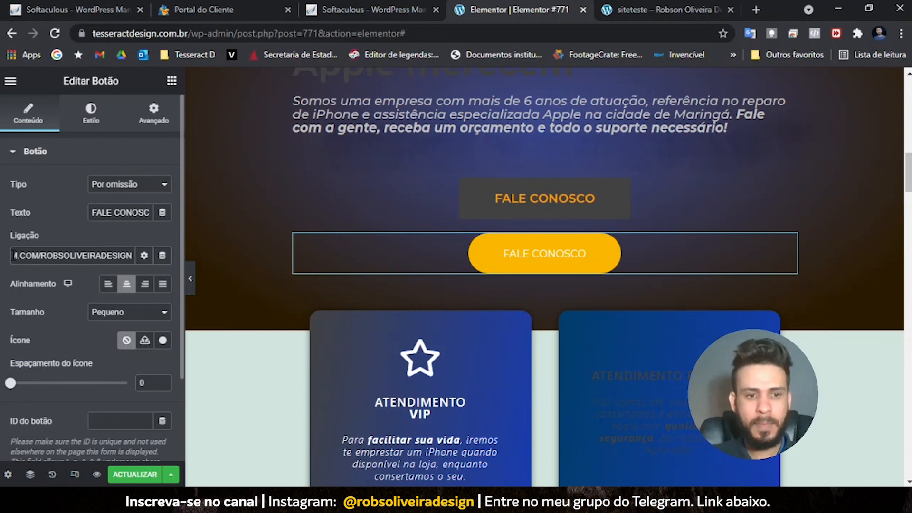
left_click(141, 473)
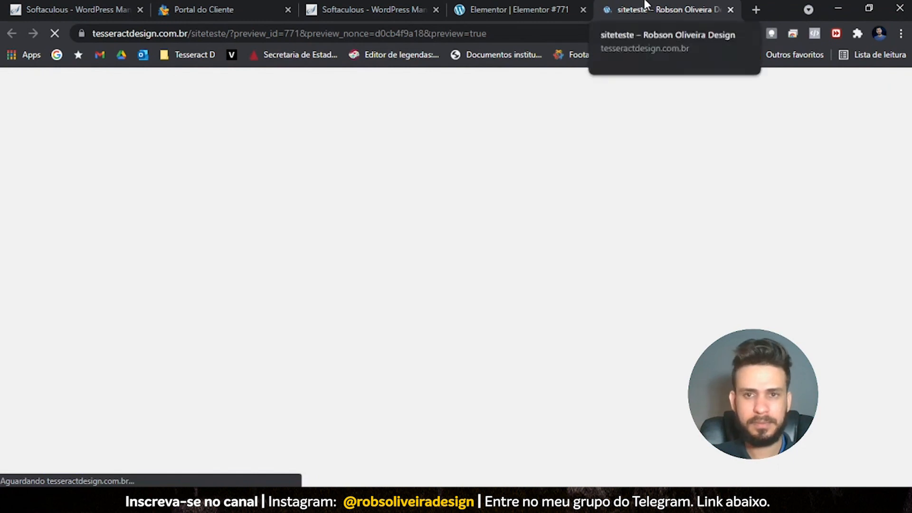
- Scroll through the updated page in the preview
scroll(232, 279, "down", 8)
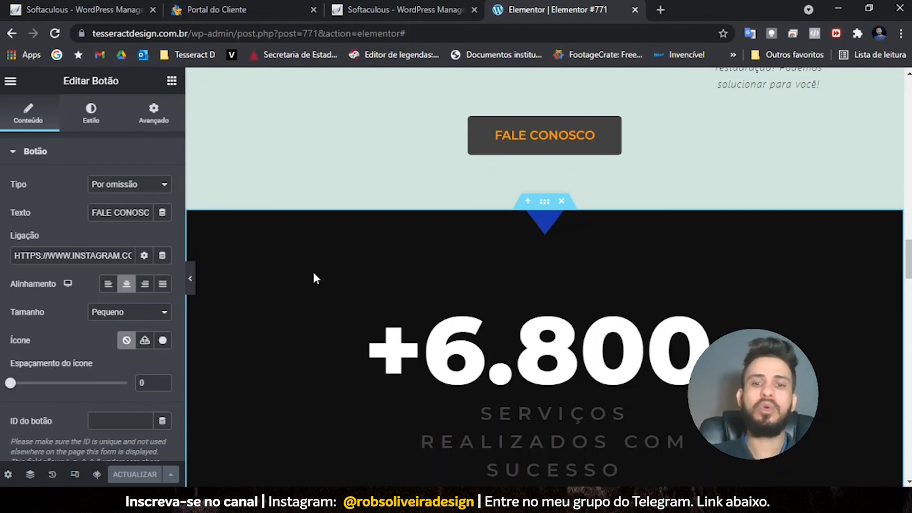
- Open the 'serviços realizados com sucesso' heading settings and scroll down toward the customer reviews
scroll(655, 401, "down", 1)
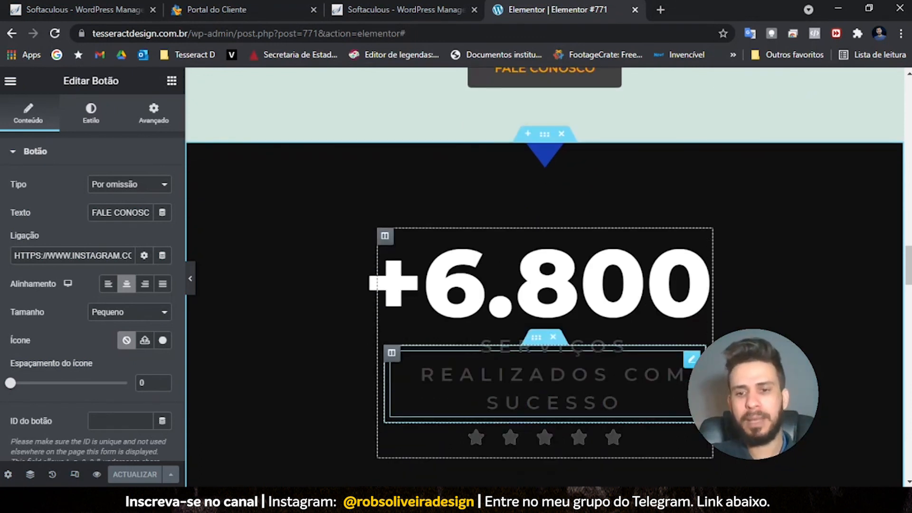
left_click(691, 360)
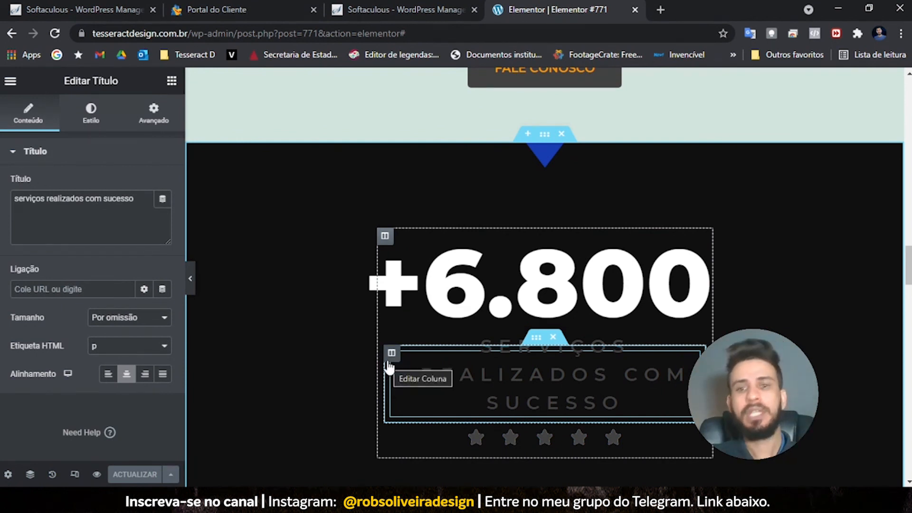
scroll(397, 373, "down", 4)
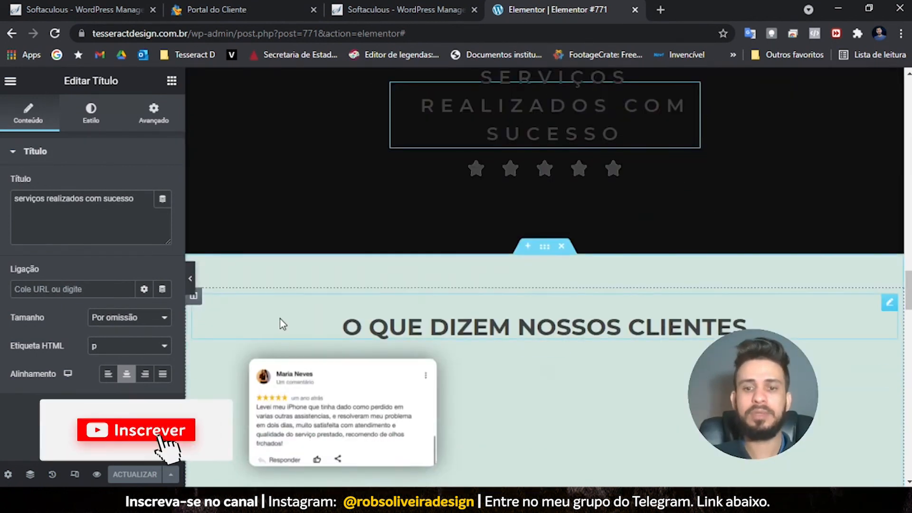